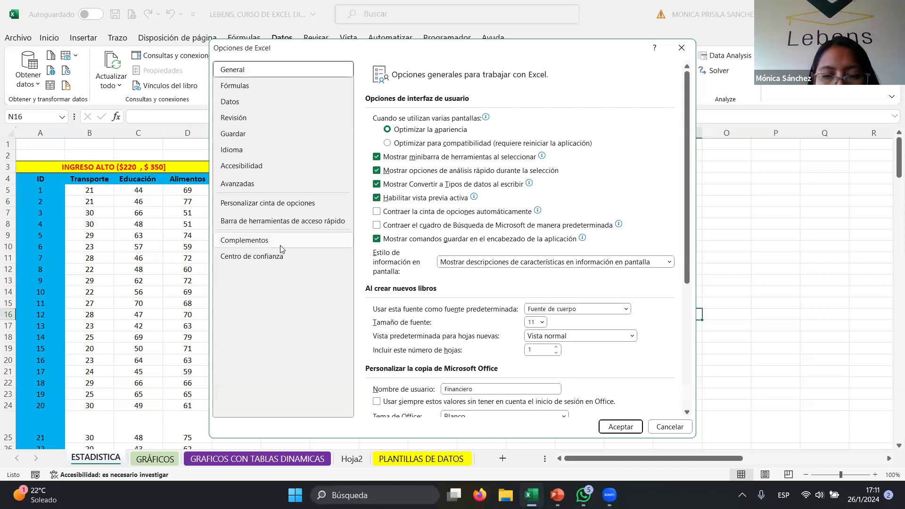
- Deactivate the Analysis ToolPak VBA and Solver add-ins in the Excel add-ins manager
left_click(259, 246)
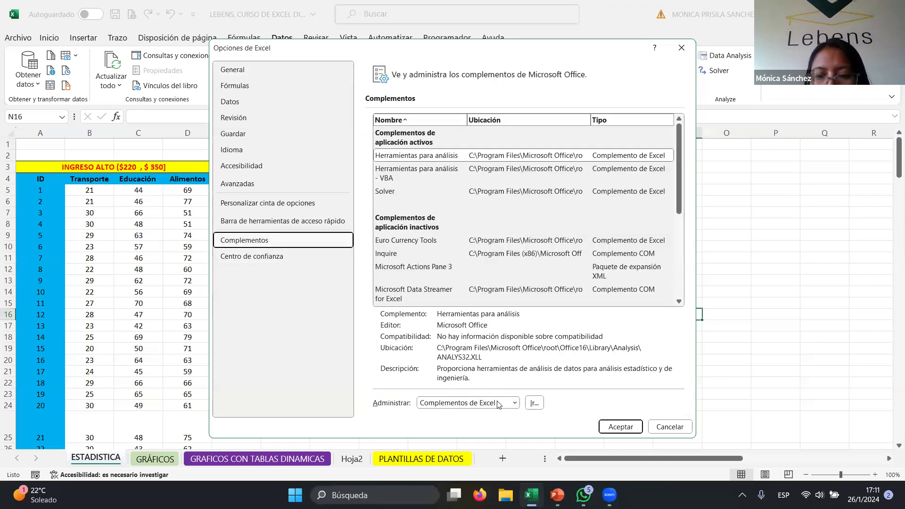
left_click(532, 404)
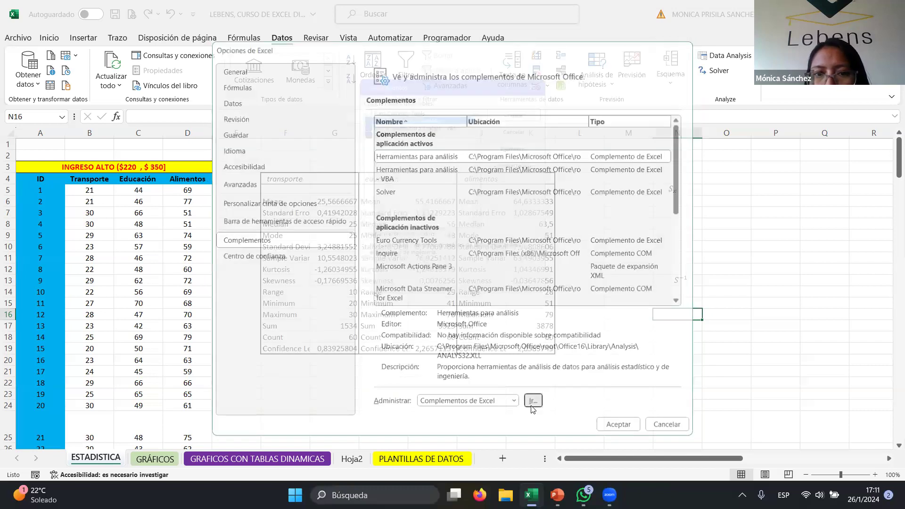
left_click(362, 123)
left_click(361, 131)
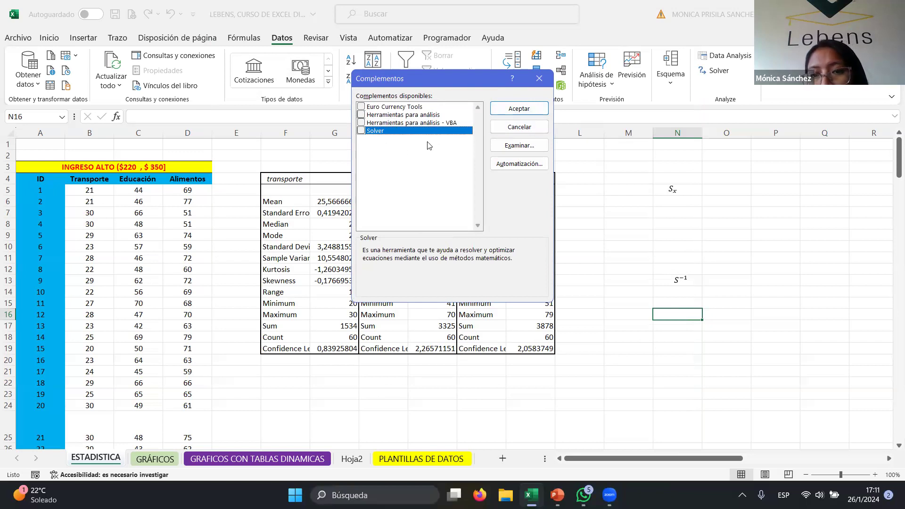
left_click(527, 110)
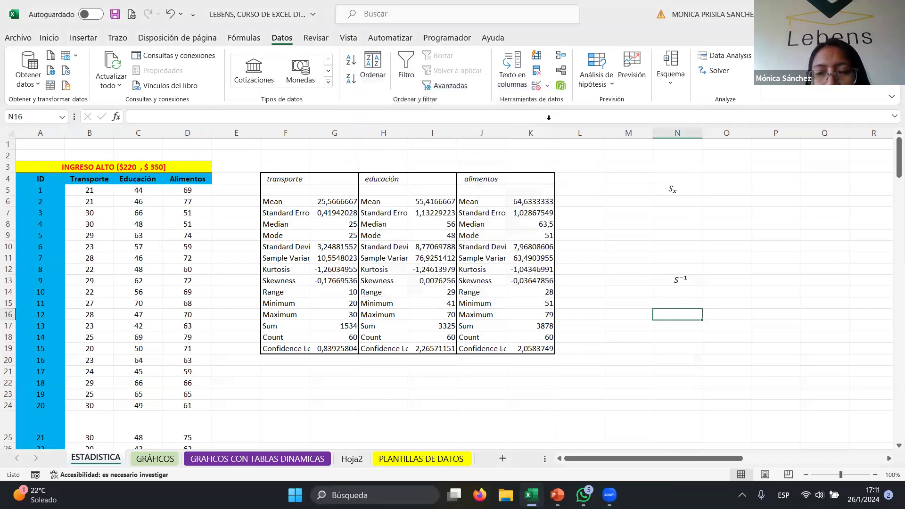
- Activate the Herramientas para análisis, Herramientas para análisis - VBA and Solver add-ins in the Excel options
left_click(11, 38)
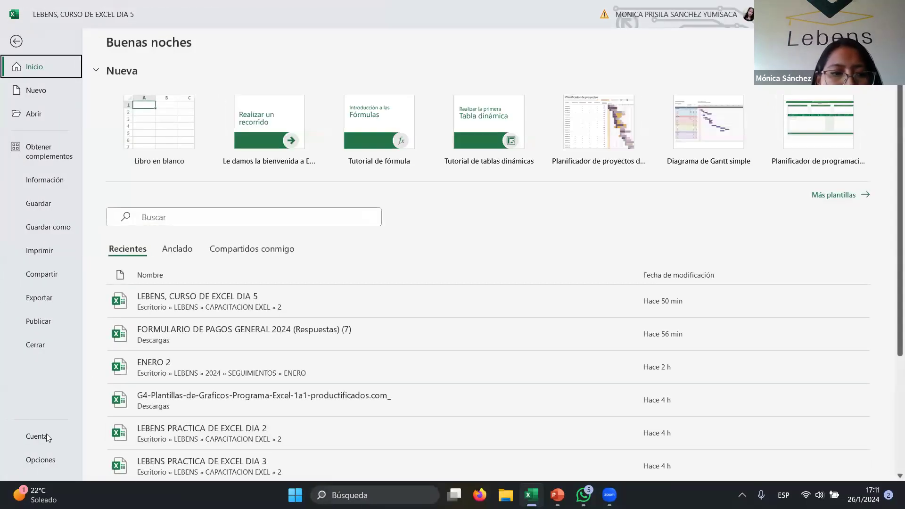
left_click(42, 459)
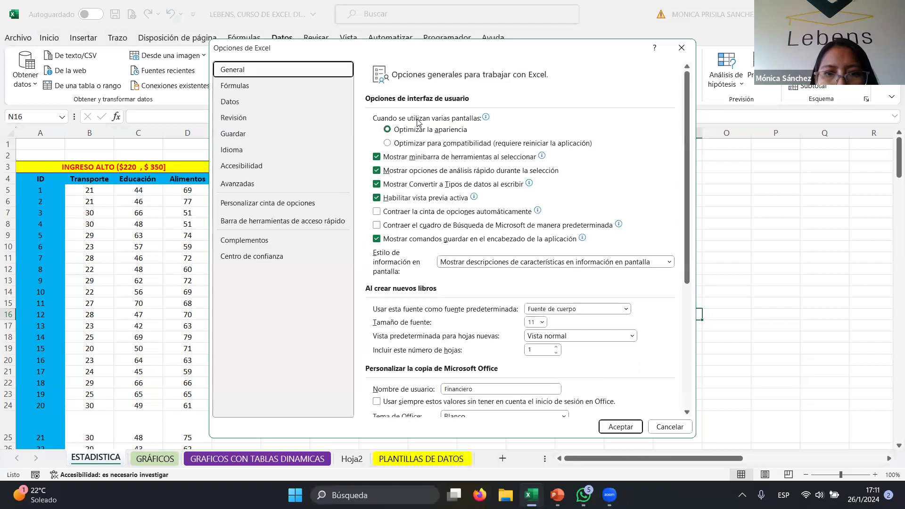
left_click(299, 239)
left_click(534, 402)
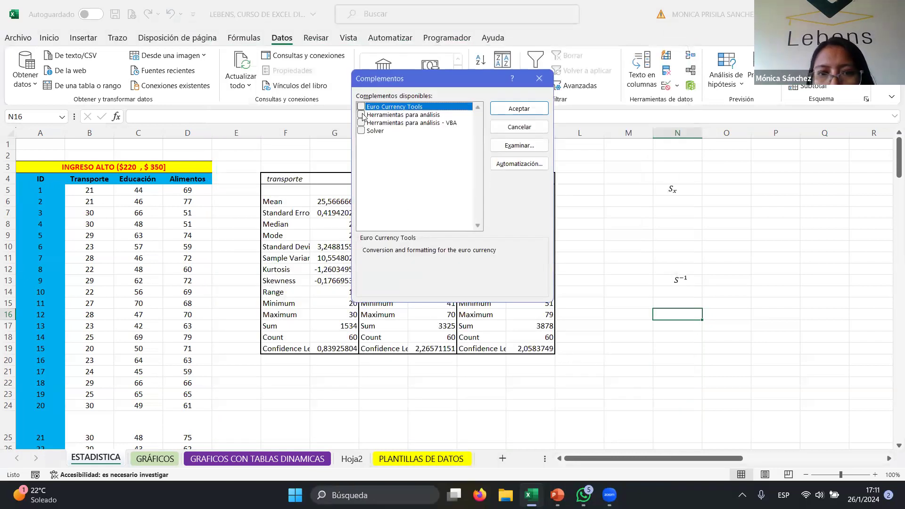
left_click(361, 114)
left_click(361, 123)
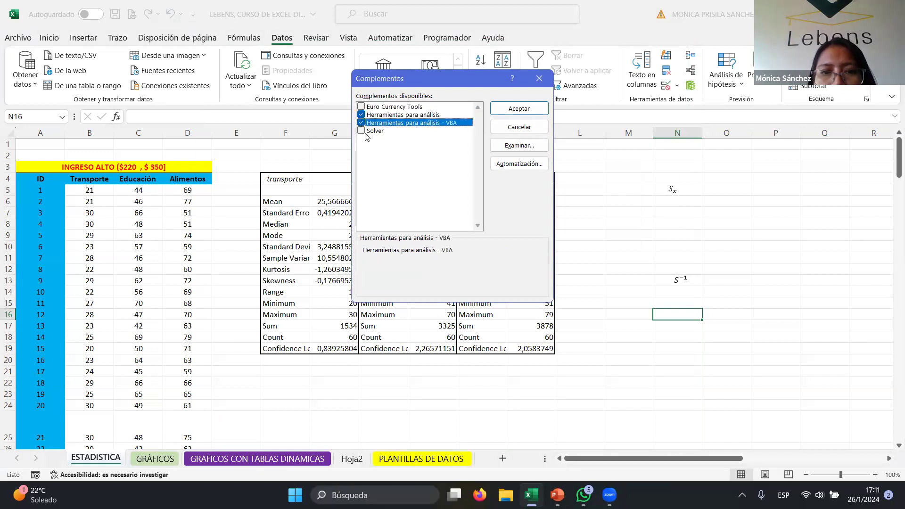
left_click(361, 131)
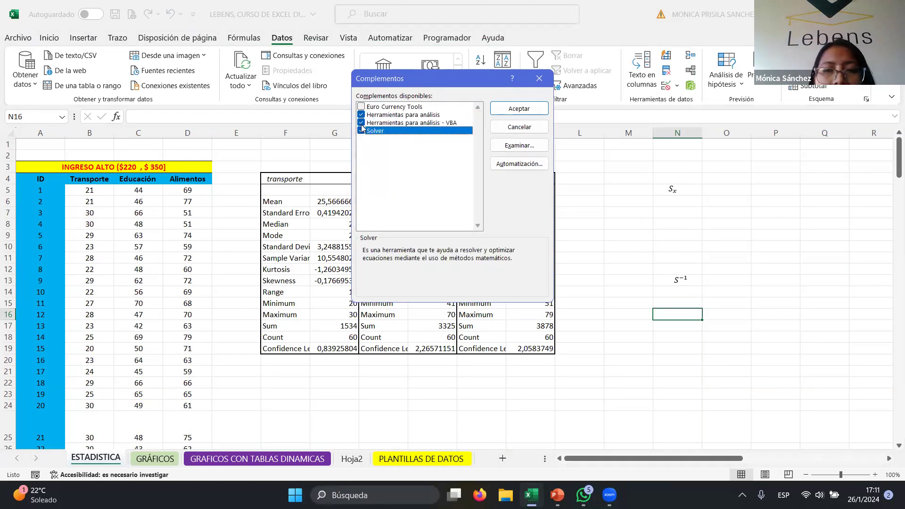
left_click(532, 107)
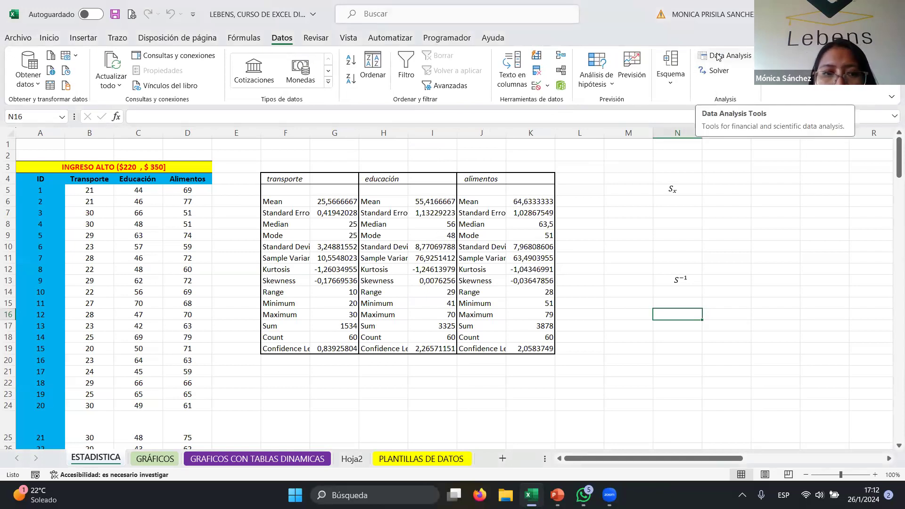
- Open the Data Analysis tool and review the list of available analysis tools before closing it
left_click(717, 56)
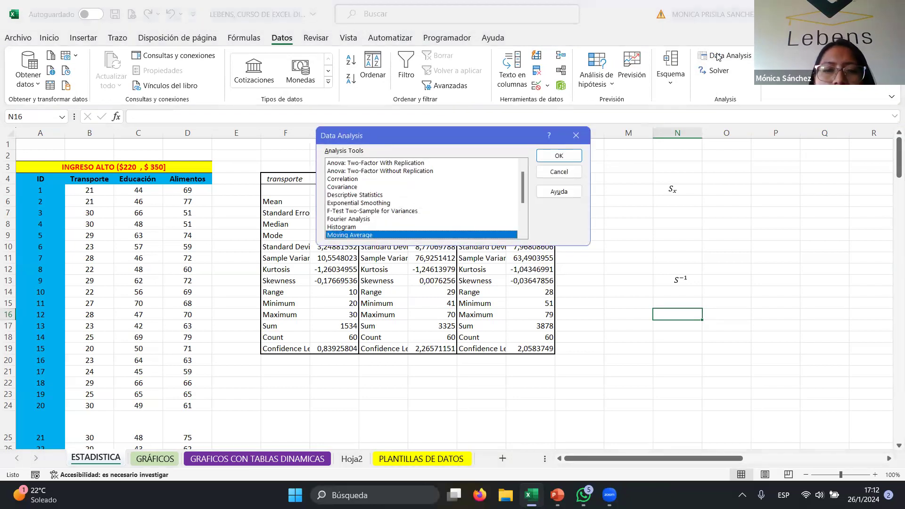
scroll(437, 212, "up", 1)
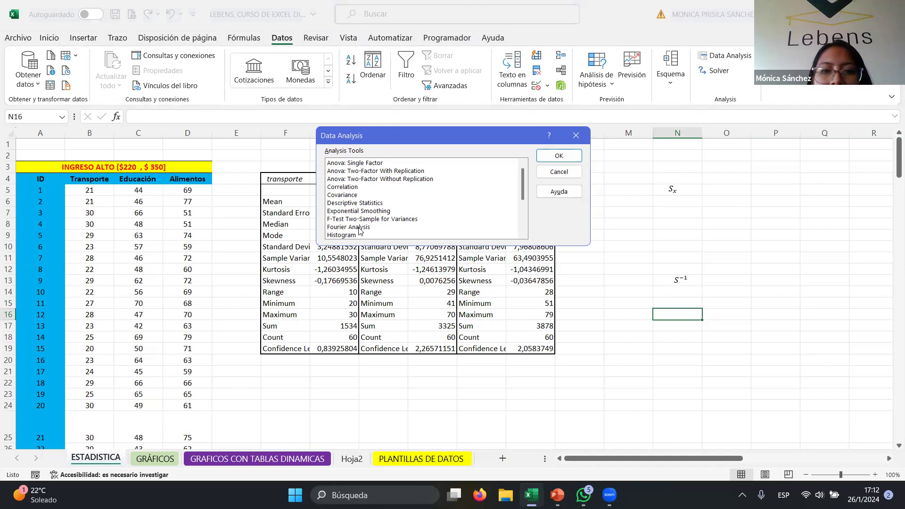
scroll(389, 228, "down", 3)
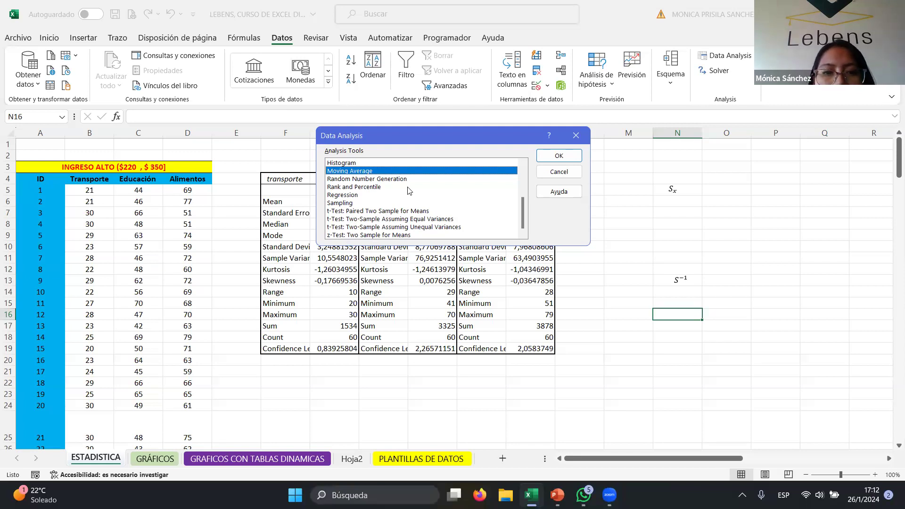
scroll(409, 204, "up", 3)
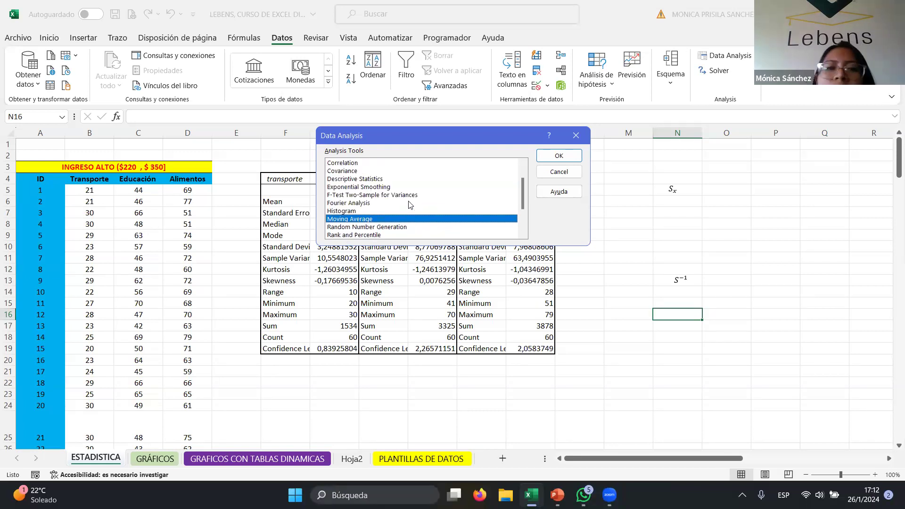
scroll(408, 204, "down", 1)
scroll(408, 205, "up", 1)
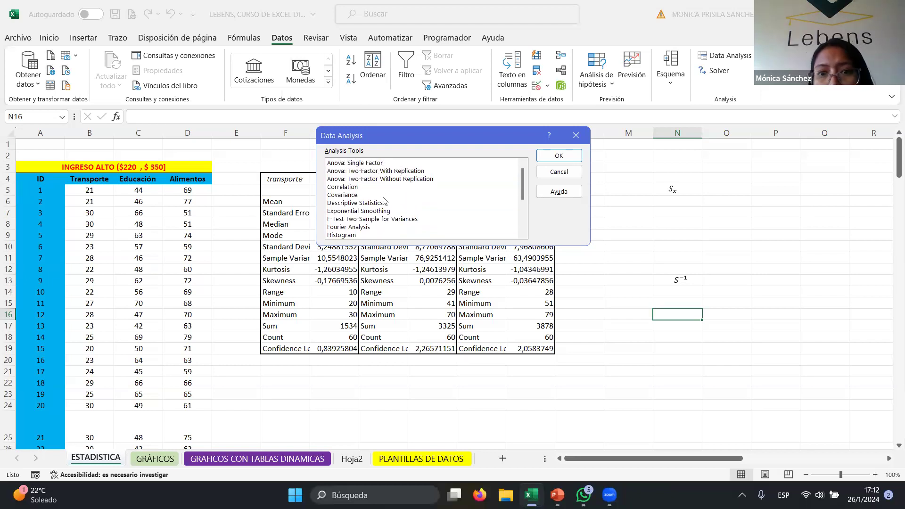
left_click(525, 54)
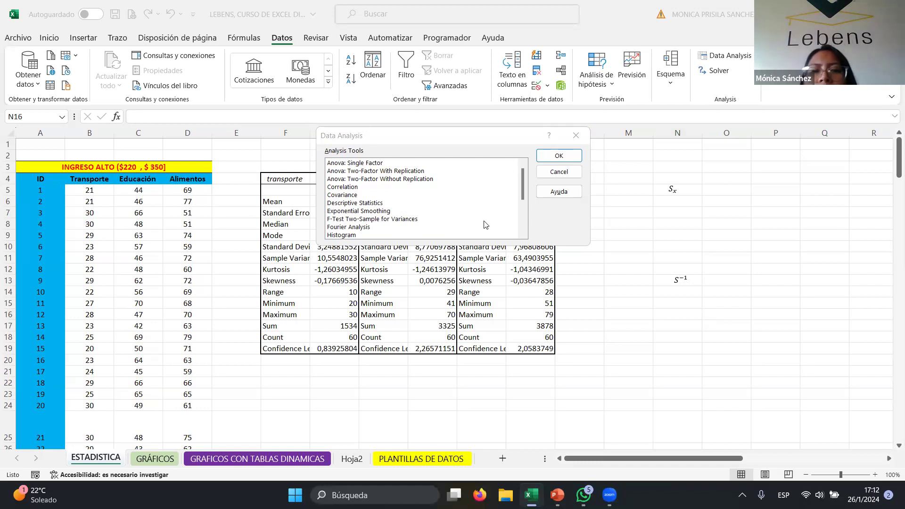
left_click(576, 136)
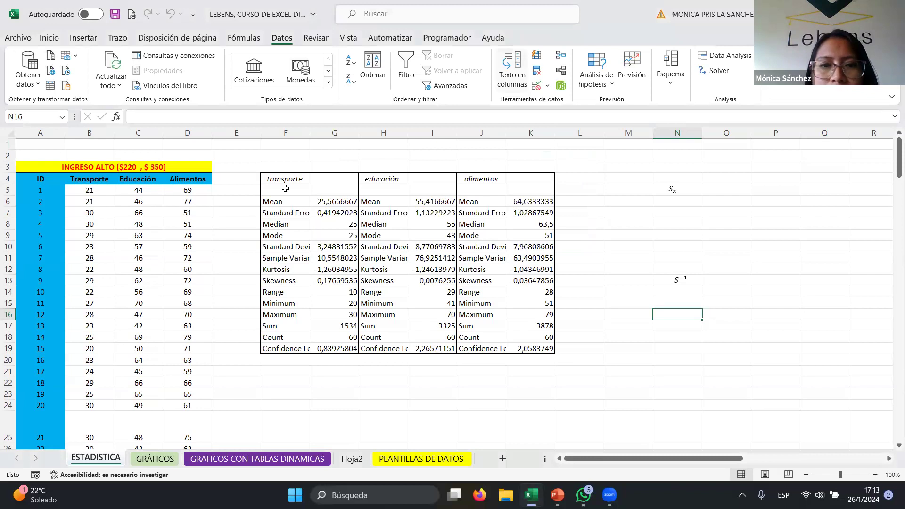
- Clear everything from the previous descriptive statistics output block in columns F to L
left_click_drag(283, 178, 556, 359)
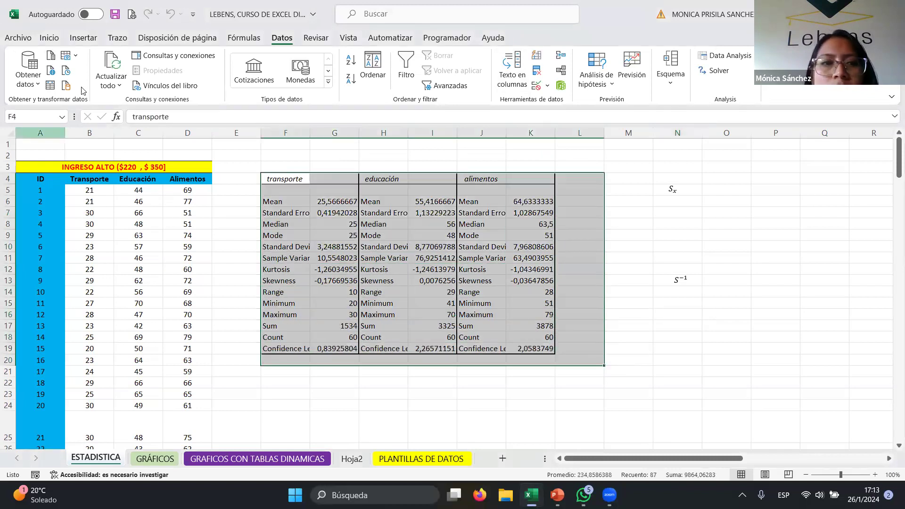
left_click(49, 38)
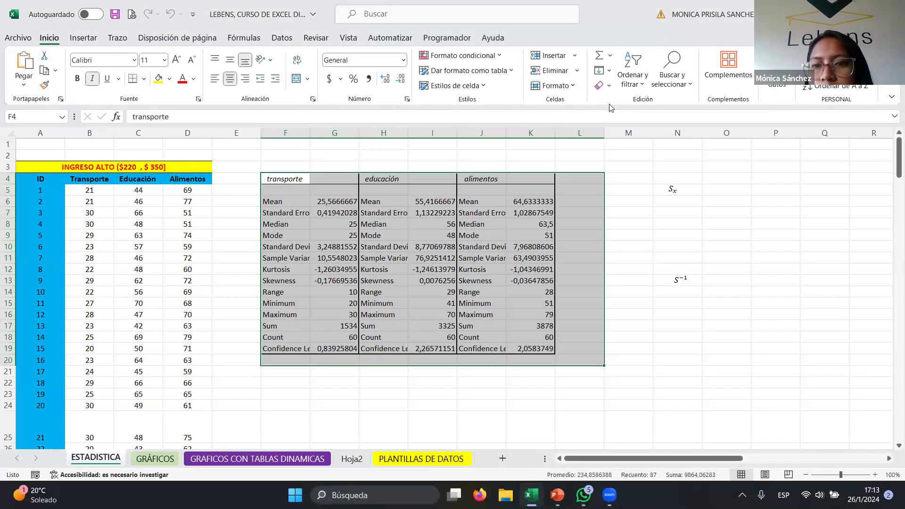
left_click(608, 87)
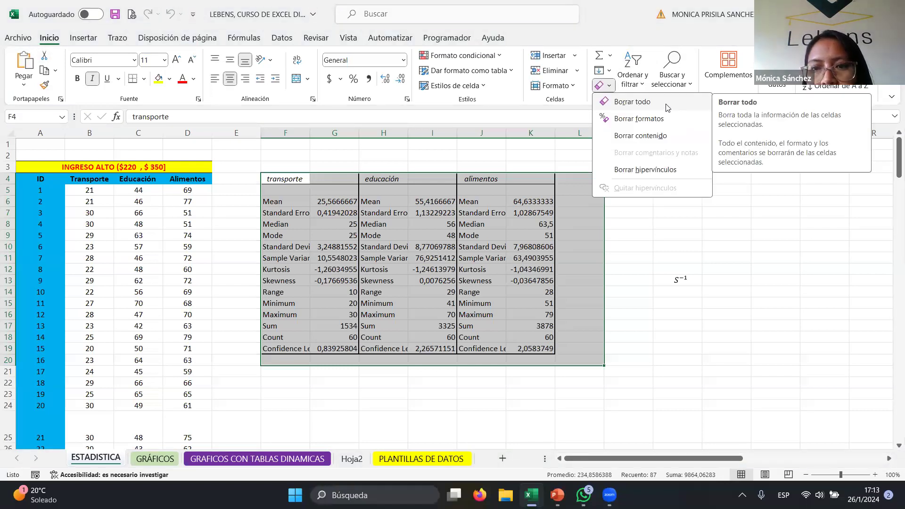
left_click(667, 108)
left_click(273, 179)
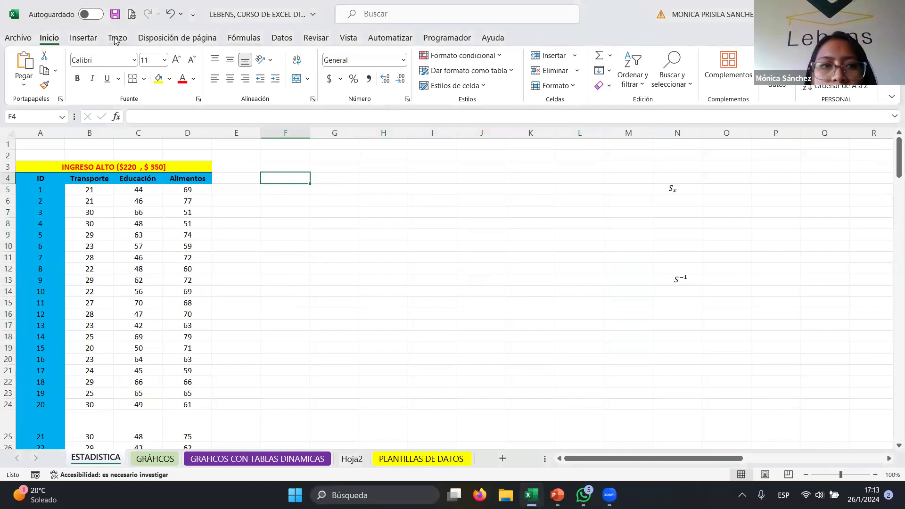
- Select the data table and open Descriptive Statistics from the Data Analysis tools
left_click(46, 181)
left_click_drag(46, 181, 190, 195)
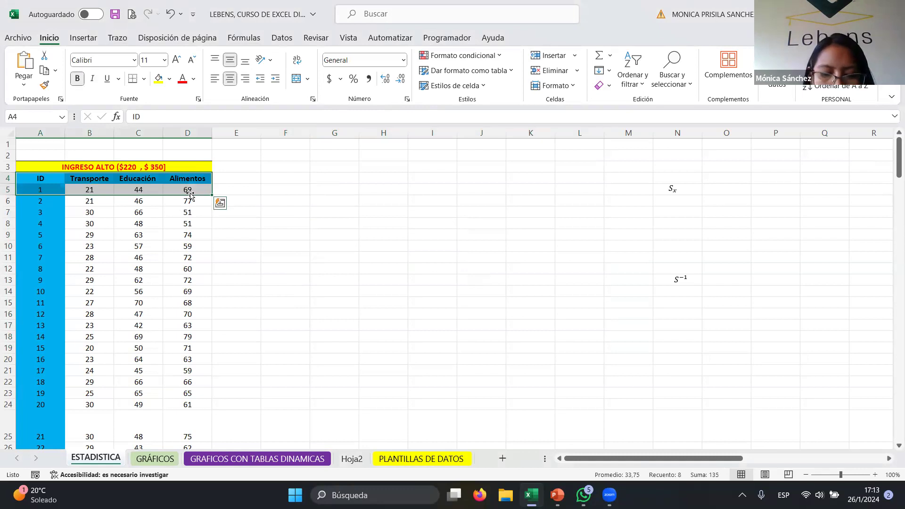
key("ctrl+shift+Down")
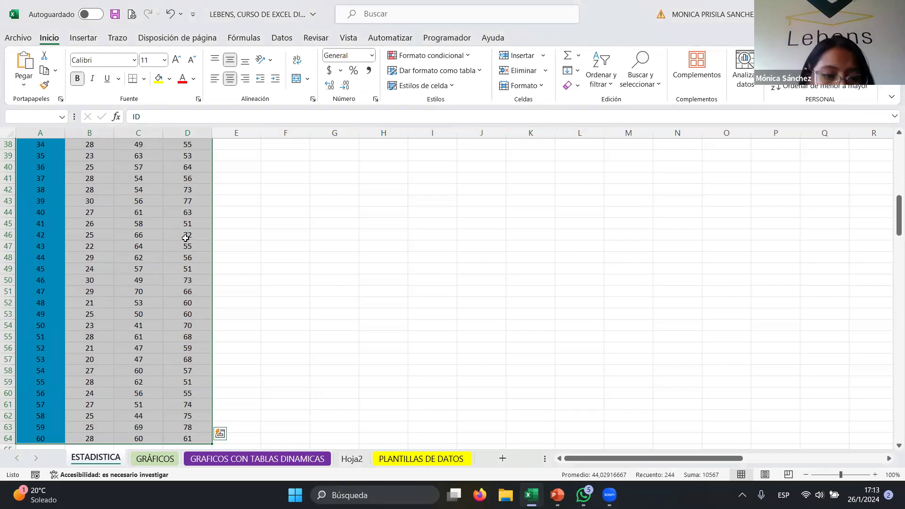
scroll(189, 254, "up", 12)
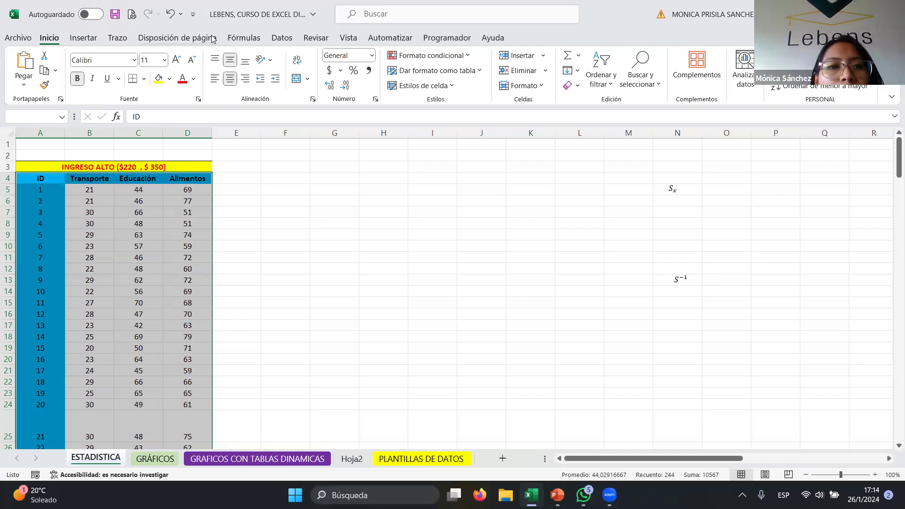
left_click(275, 39)
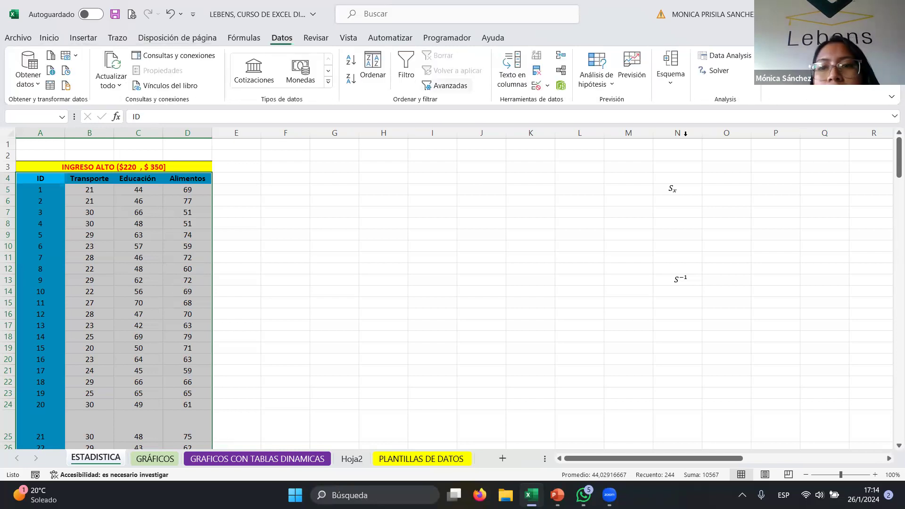
left_click(726, 60)
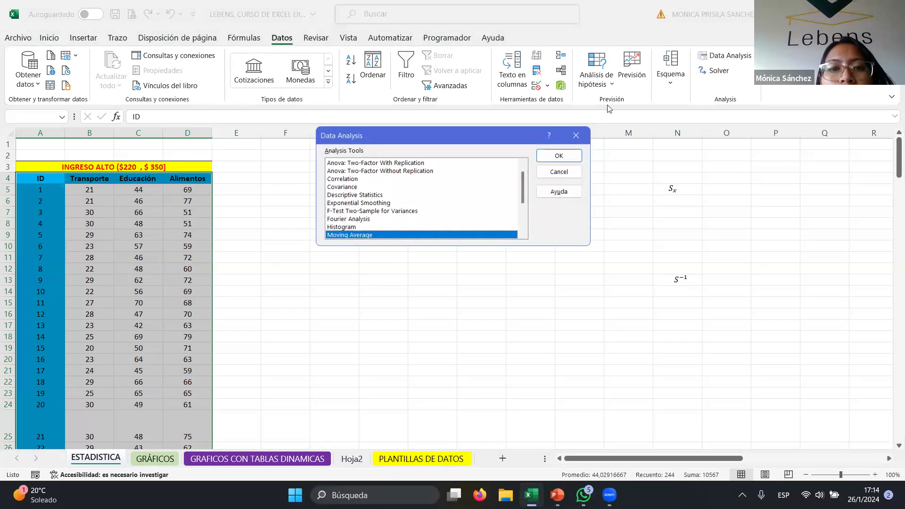
scroll(375, 226, "up", 1)
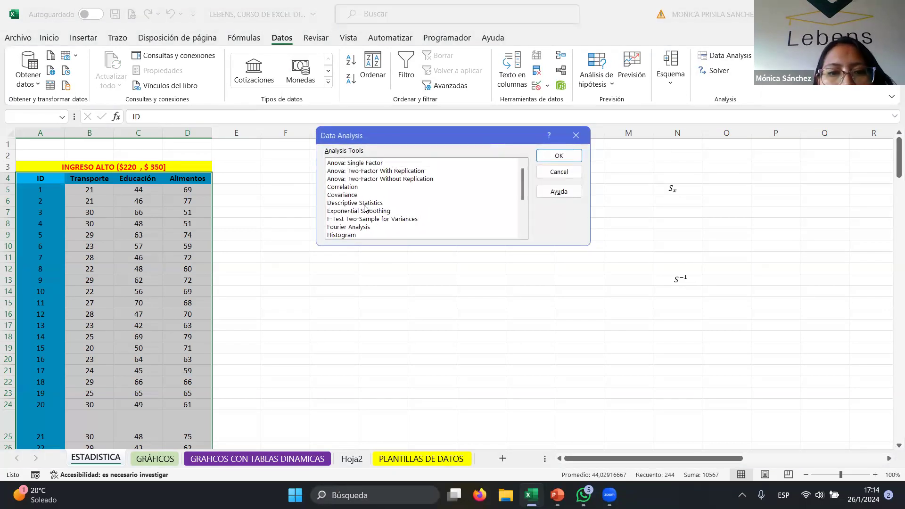
left_click(358, 203)
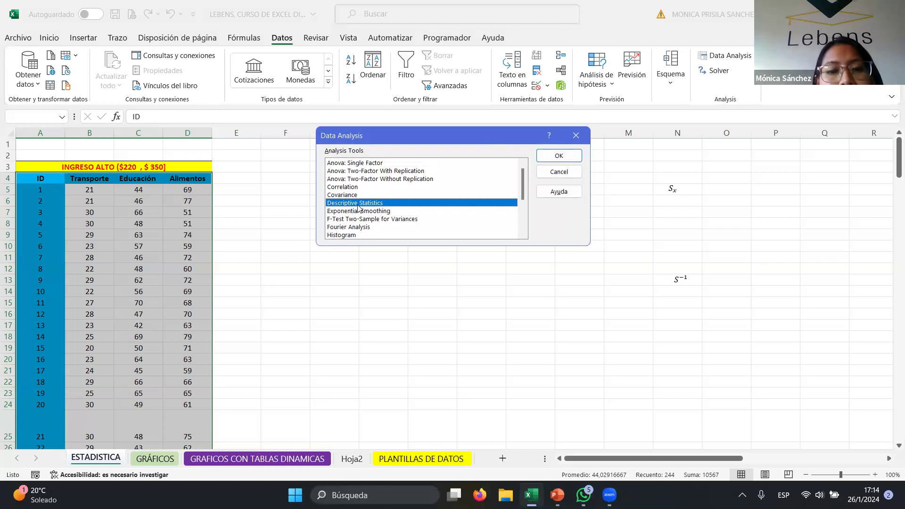
left_click(555, 160)
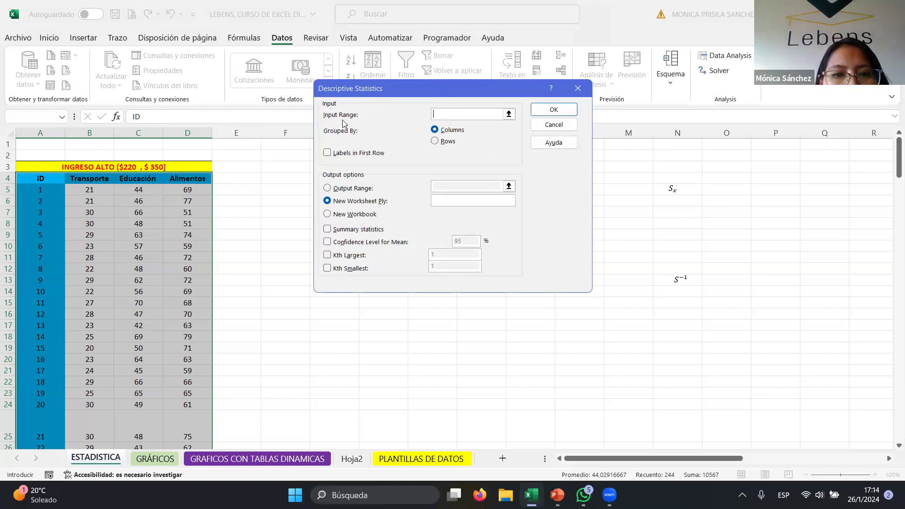
- Set the input range to the Transporte, Educación and Alimentos columns $B$4:$D$64 with labels in first row
left_click_drag(76, 179, 193, 428)
scroll(166, 300, "up", 4)
scroll(165, 300, "up", 9)
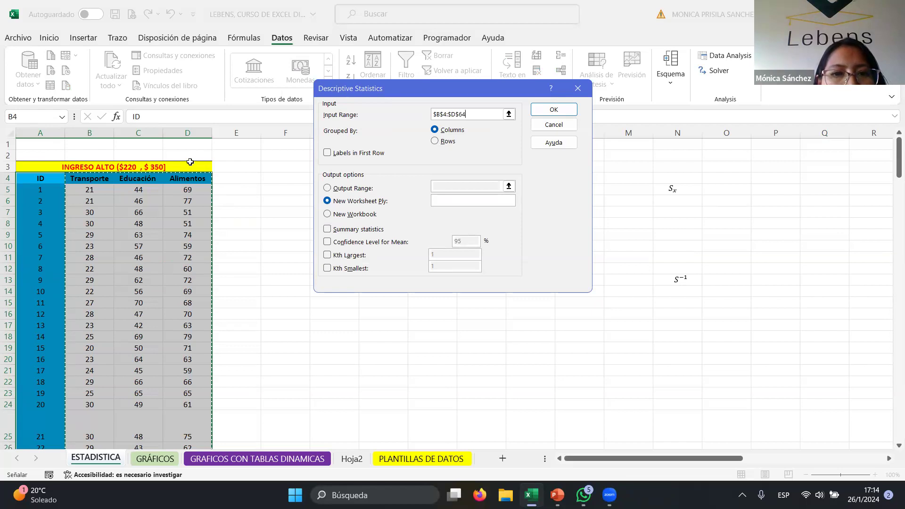
left_click(327, 153)
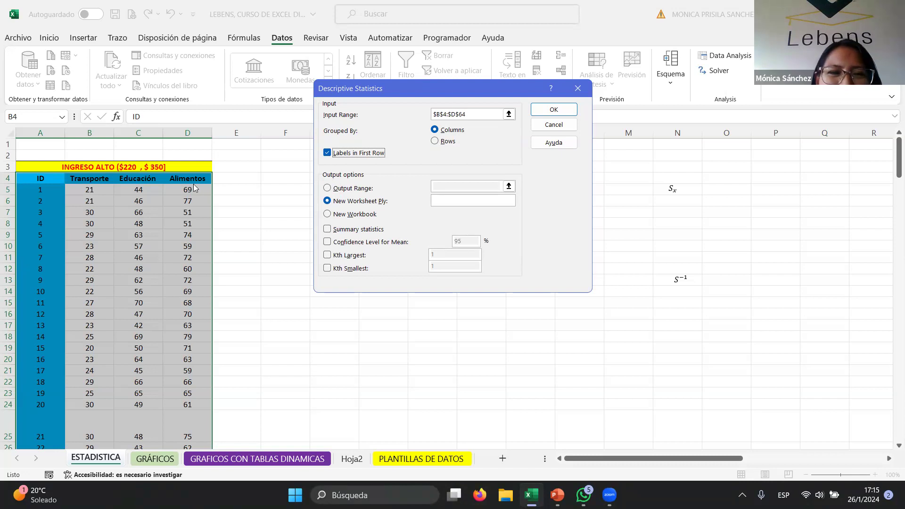
- Choose Output Range as the output option and move the dialog away from the sheet
left_click(341, 188)
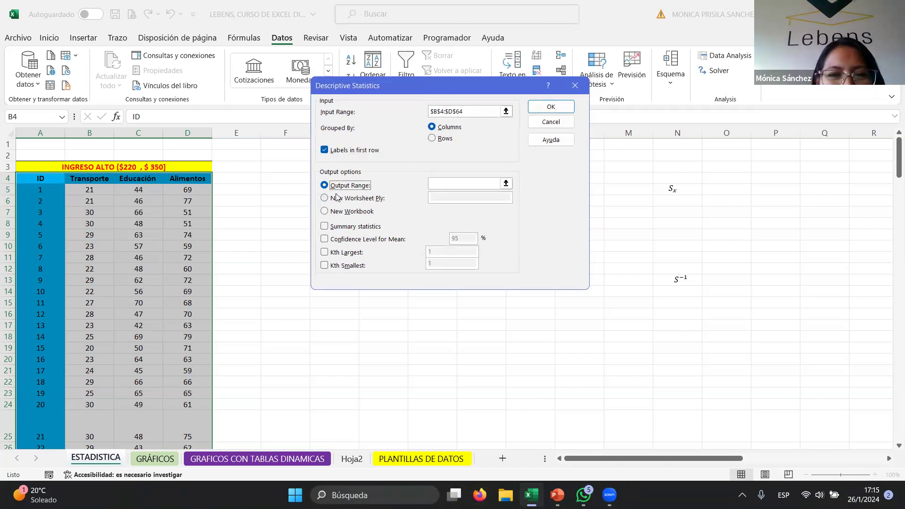
left_click(335, 199)
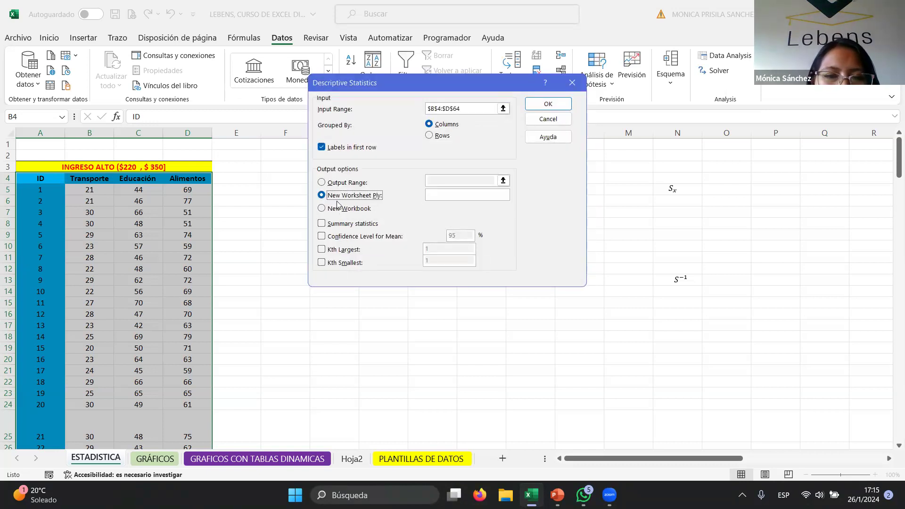
left_click(331, 183)
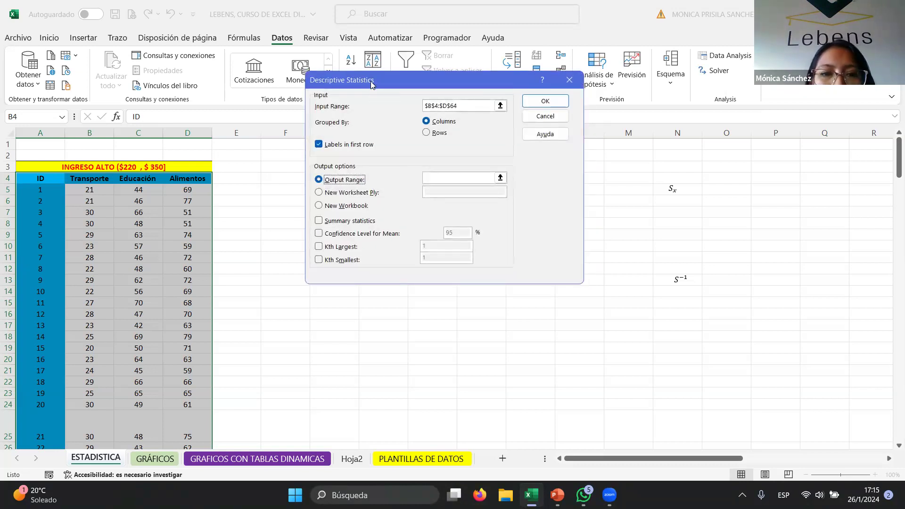
left_click_drag(372, 84, 572, 98)
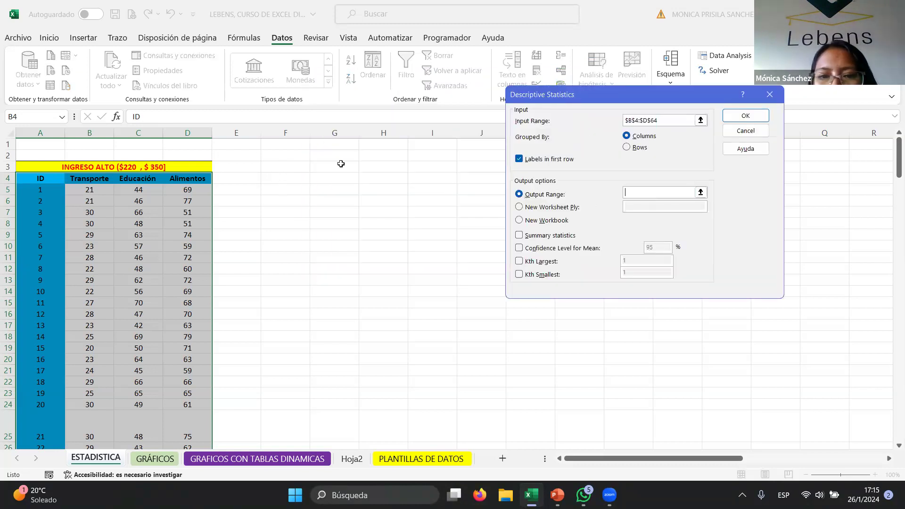
- Set the output range to $F$4, enable summary statistics and the confidence level for mean, and run the analysis
left_click(304, 179)
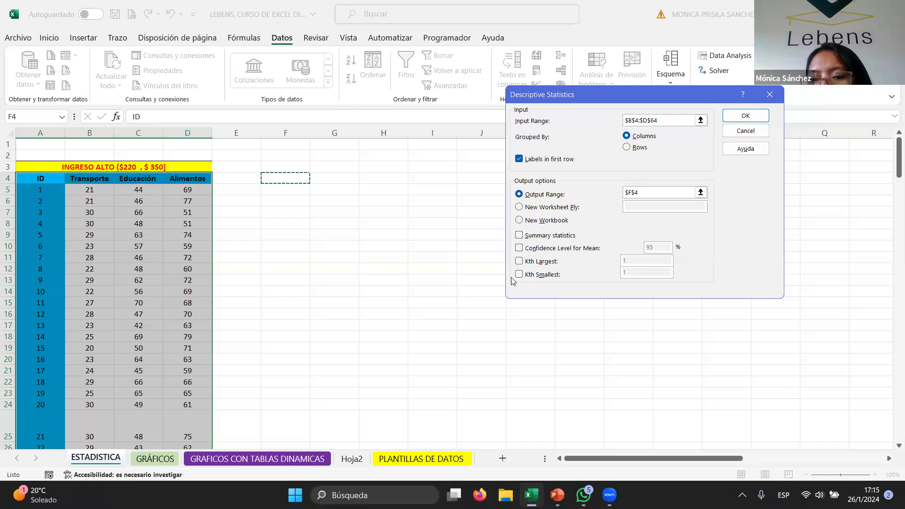
left_click(519, 235)
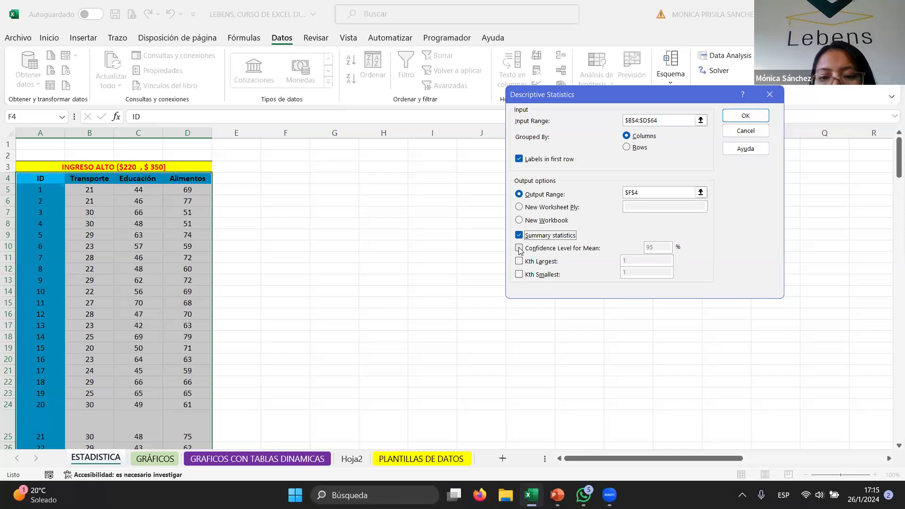
left_click(519, 249)
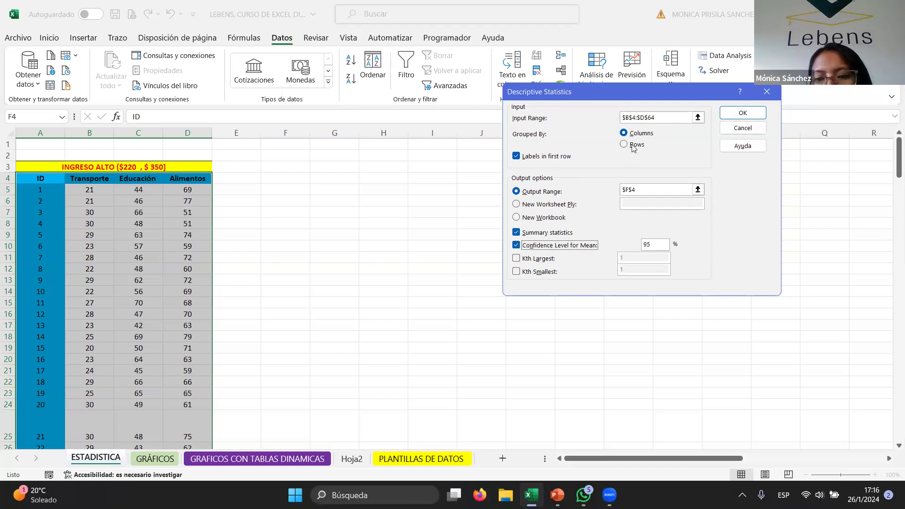
left_click(735, 118)
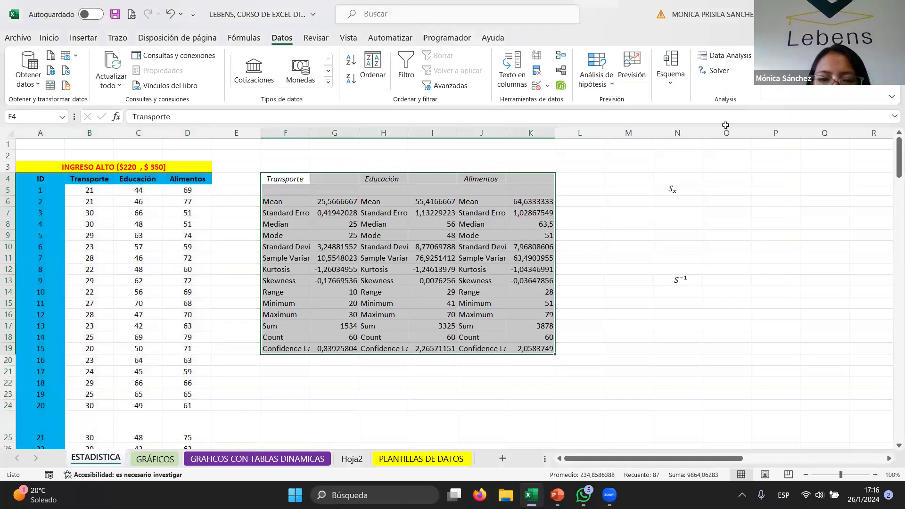
- Apply a thick outside border to each of the Transporte, Educación and Alimentos statistics blocks
left_click_drag(292, 178, 322, 349)
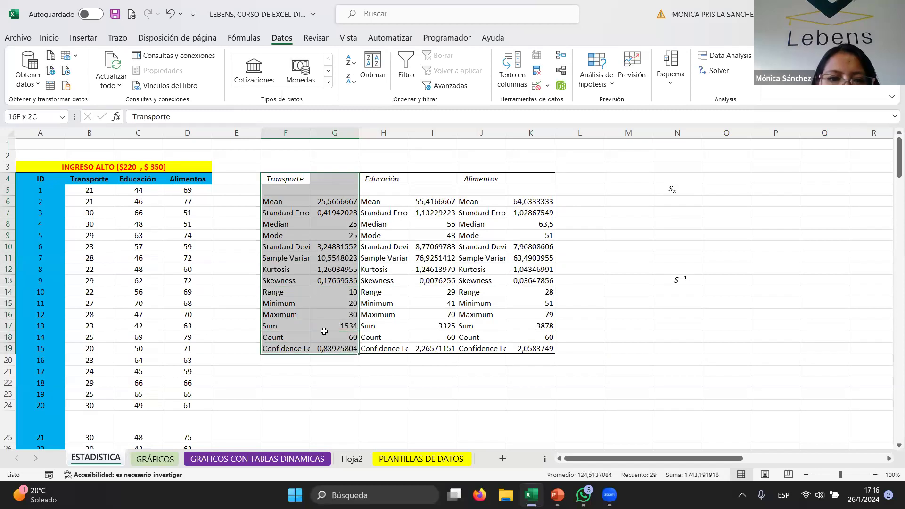
left_click(49, 38)
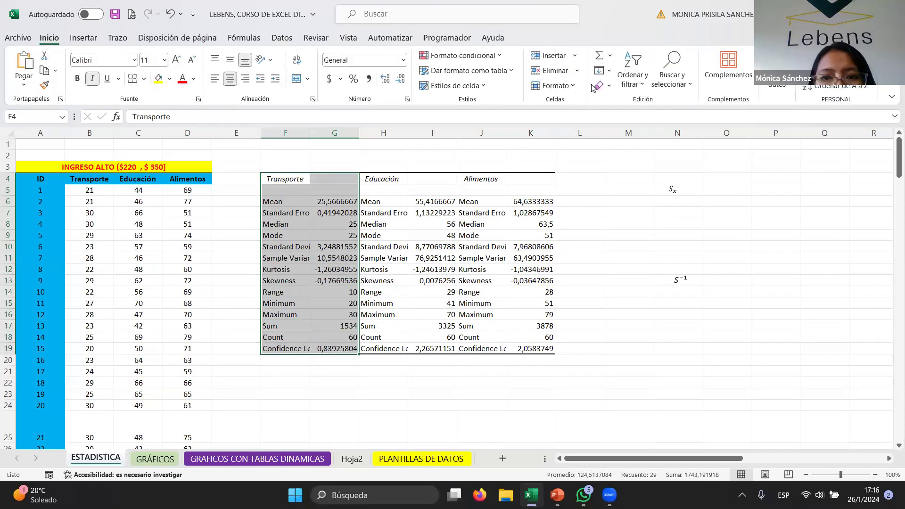
left_click(628, 85)
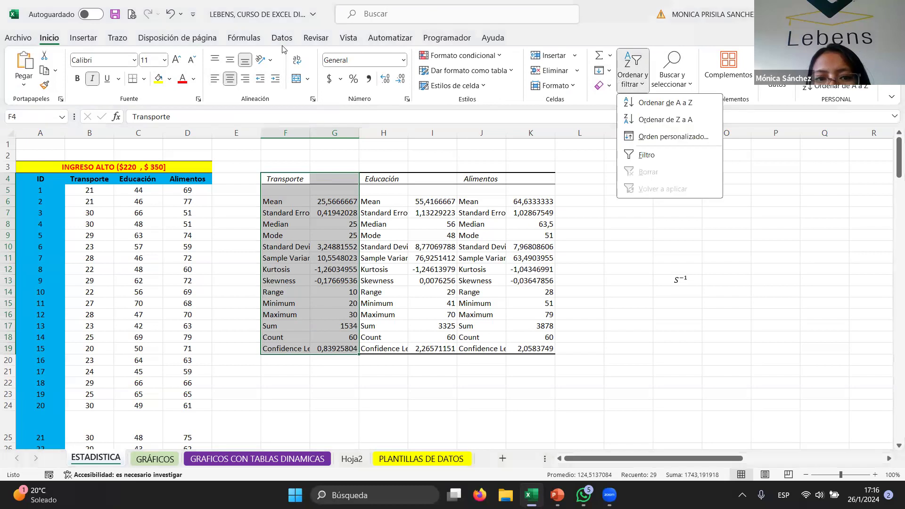
left_click(144, 79)
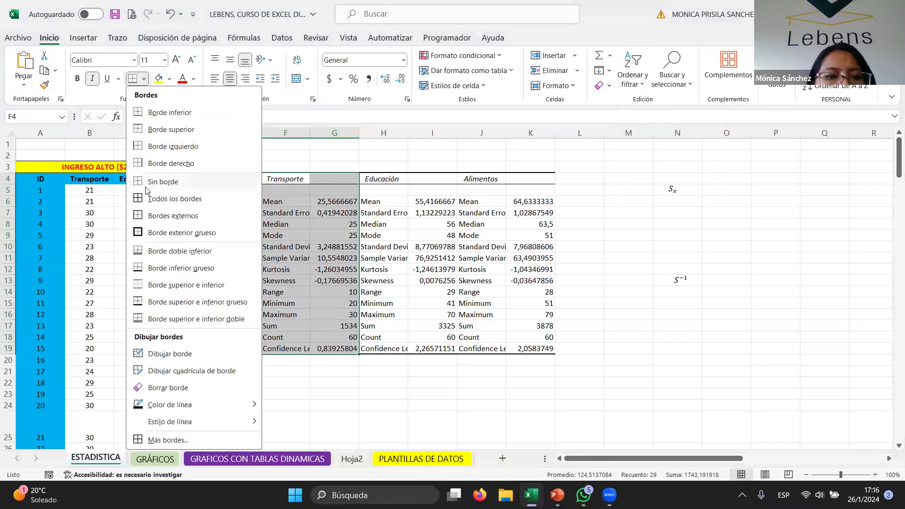
left_click(157, 233)
left_click(379, 170)
left_click_drag(493, 182, 530, 349)
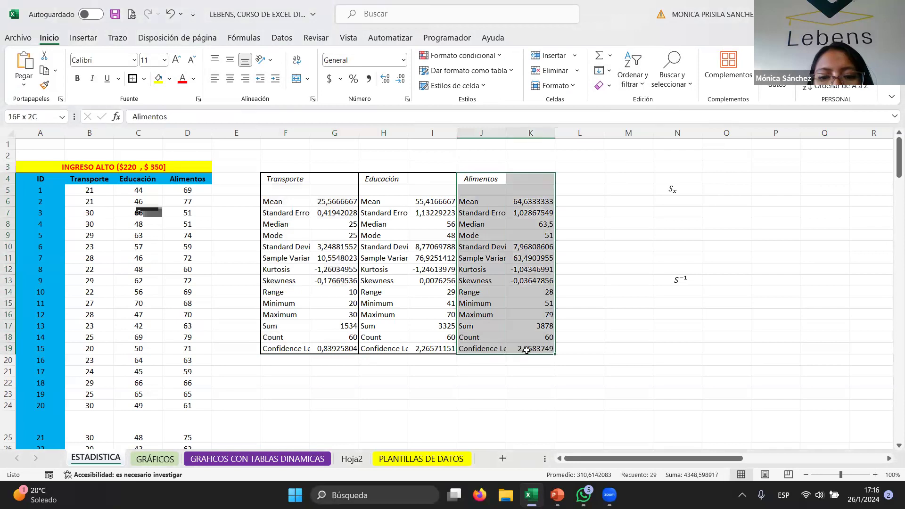
left_click(133, 79)
left_click(579, 292)
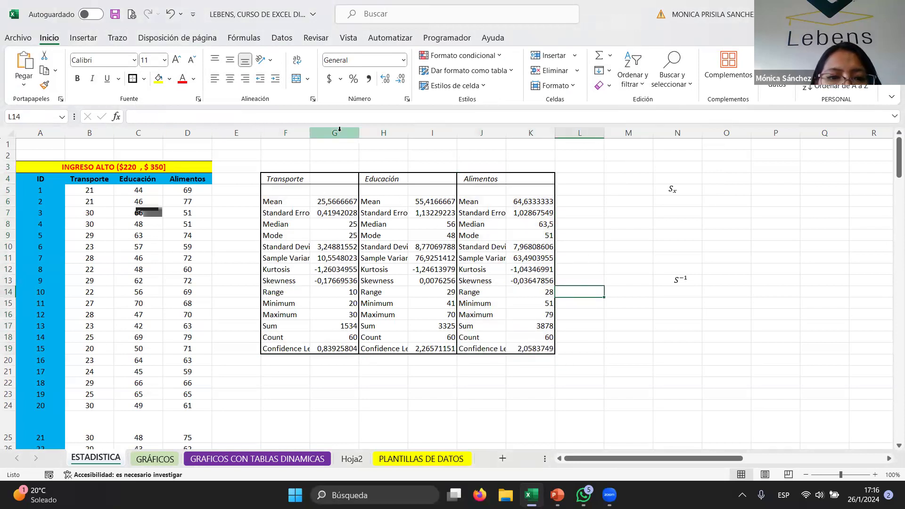
- Autofit the widths of the output columns F through J so the statistic labels fit
double_click(309, 132)
double_click(399, 133)
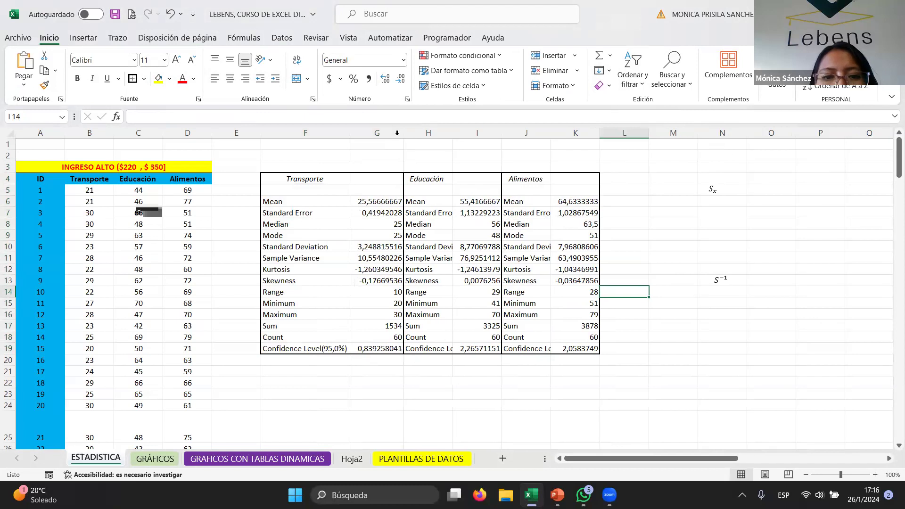
left_click(447, 133)
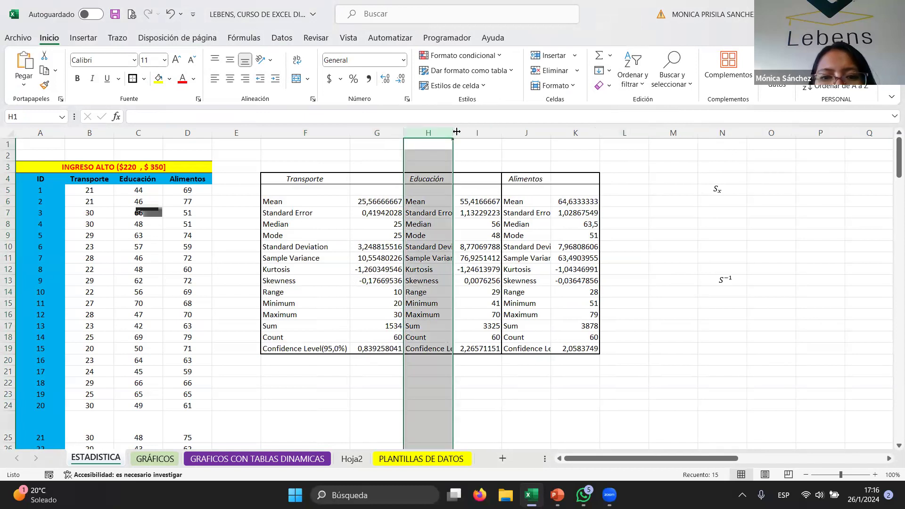
double_click(457, 133)
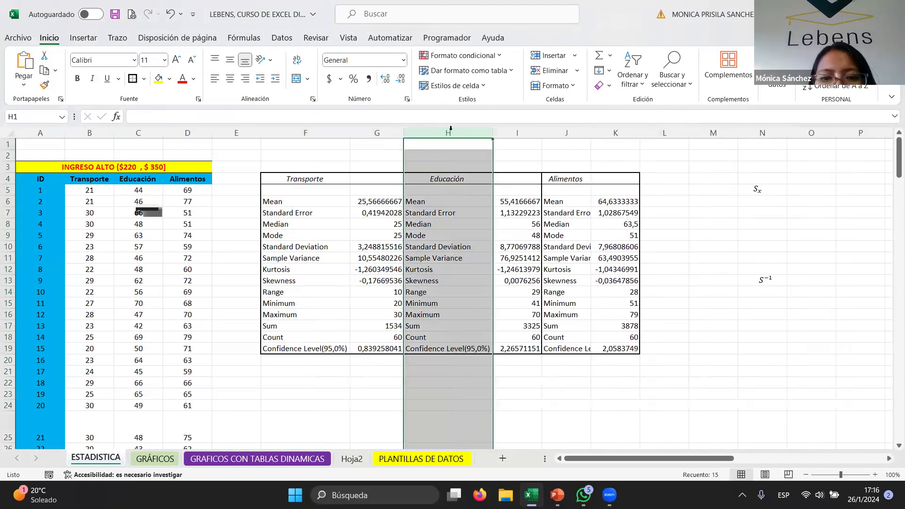
double_click(592, 133)
- Go through each statistic label in the Transporte output block, from Mean to Confidence Level
left_click(559, 316)
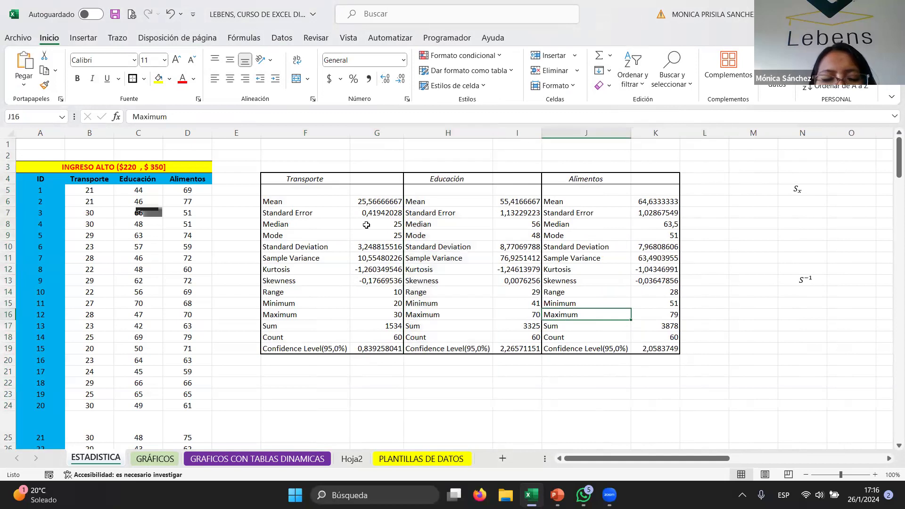
left_click(314, 204)
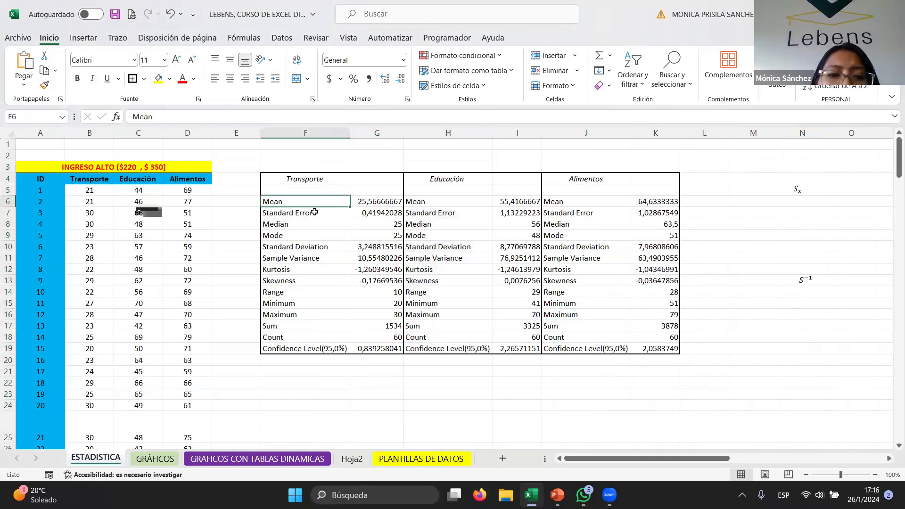
left_click(314, 213)
left_click(307, 224)
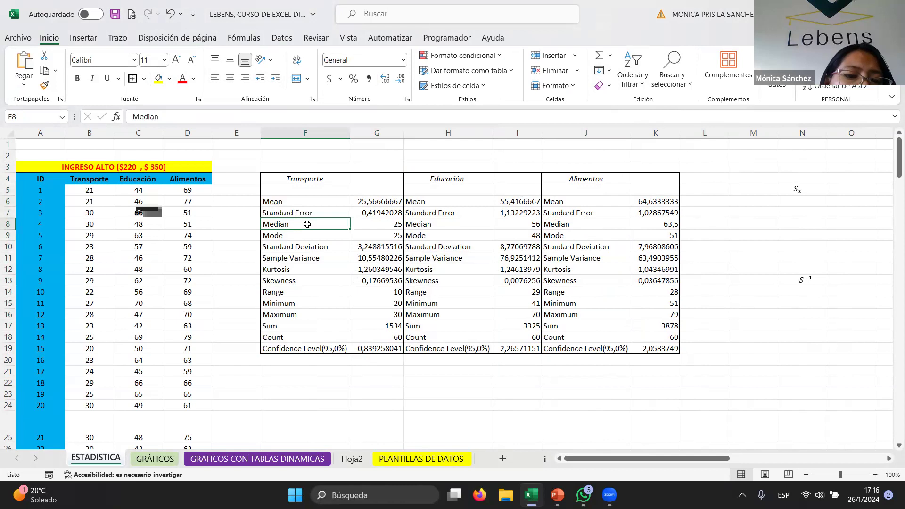
left_click(304, 234)
left_click(311, 248)
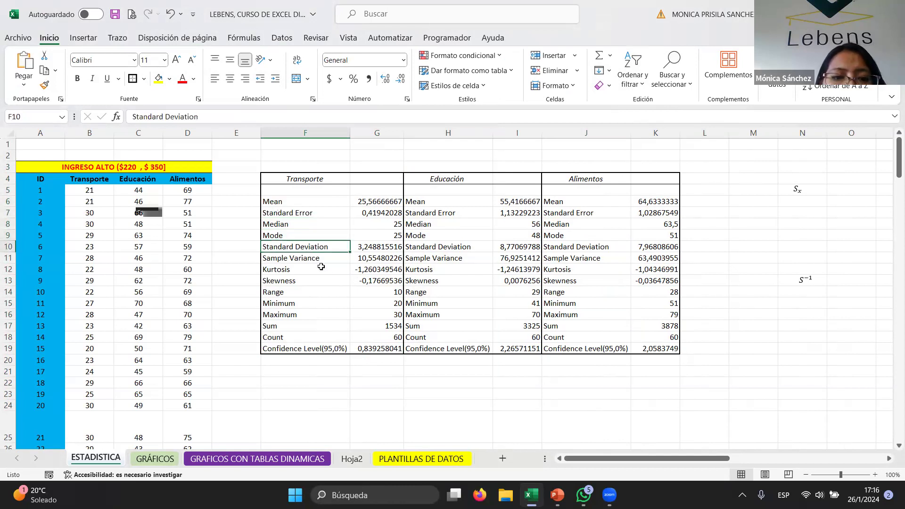
left_click(319, 260)
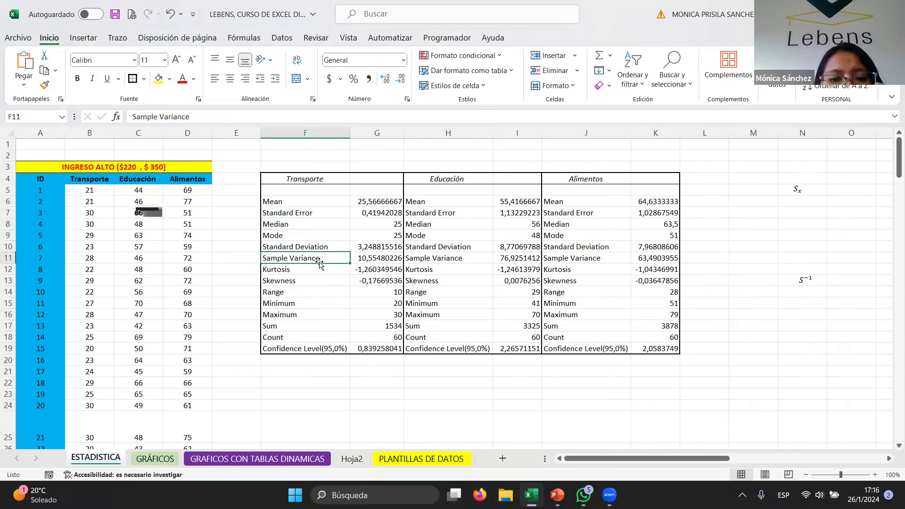
left_click(313, 272)
left_click(306, 293)
left_click(300, 311)
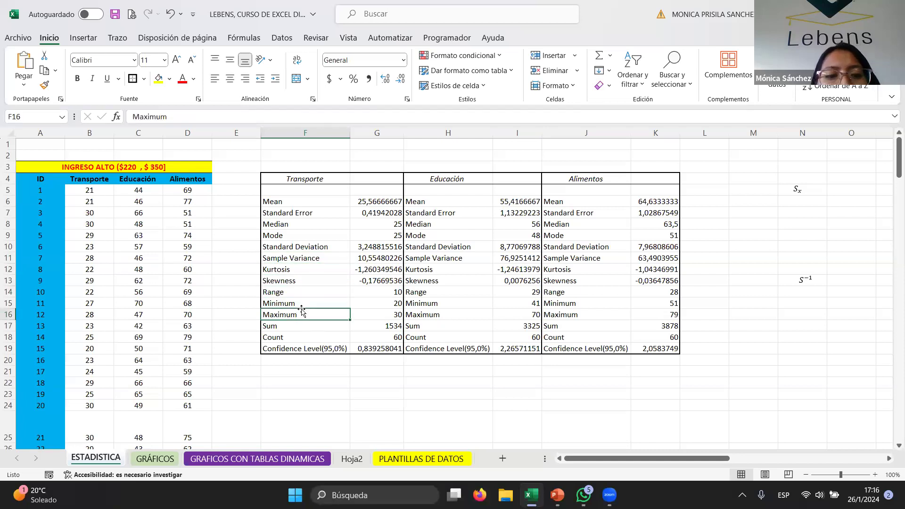
left_click(288, 326)
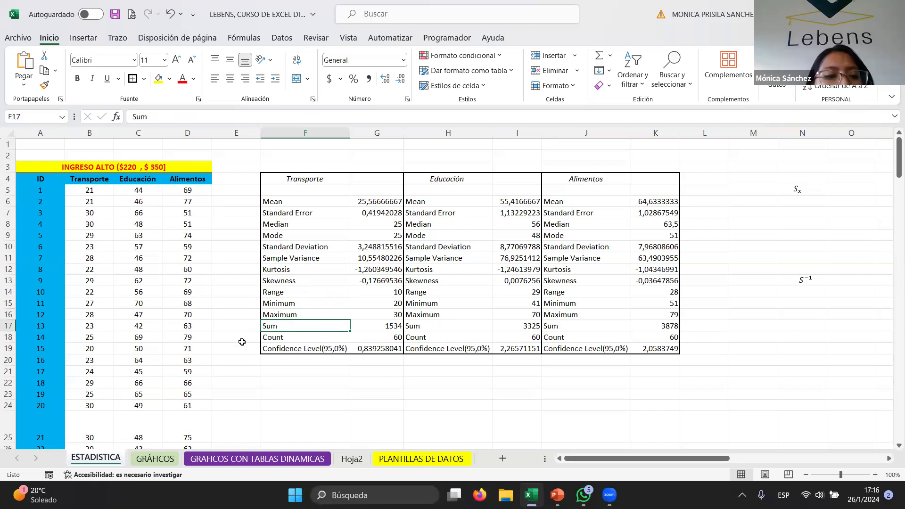
left_click(277, 338)
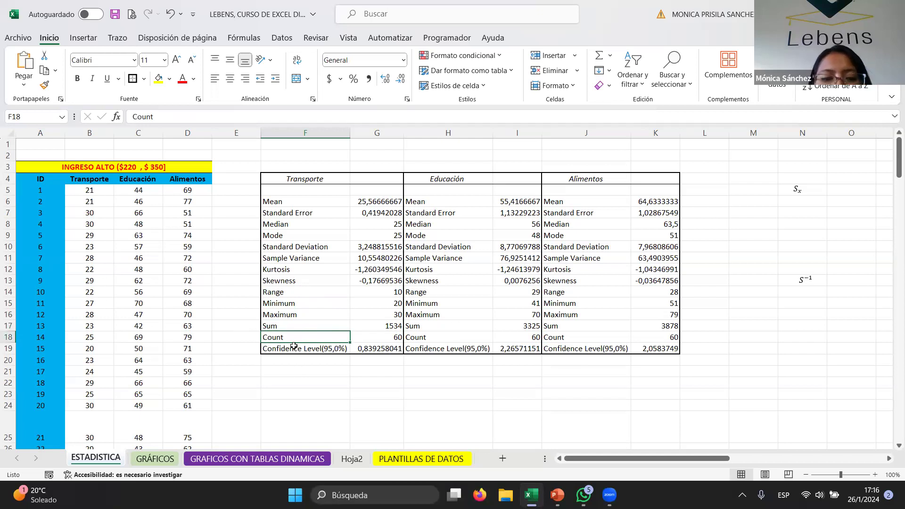
left_click(293, 348)
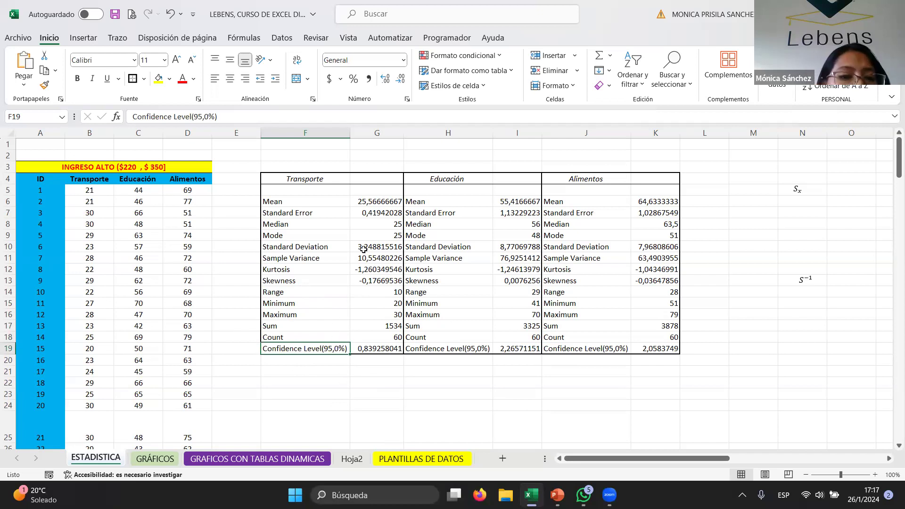
- Examine the Educación and Alimentos output blocks and their values
left_click_drag(314, 193, 393, 351)
left_click(448, 177)
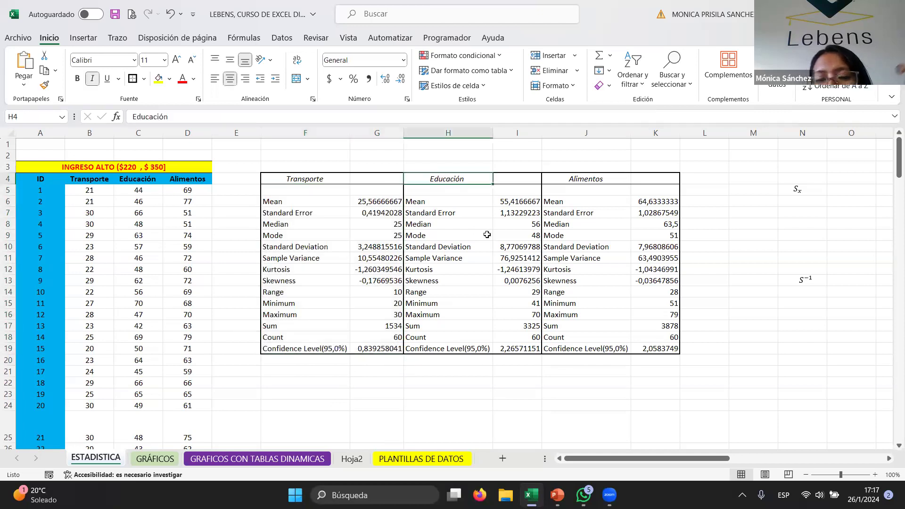
left_click(441, 206)
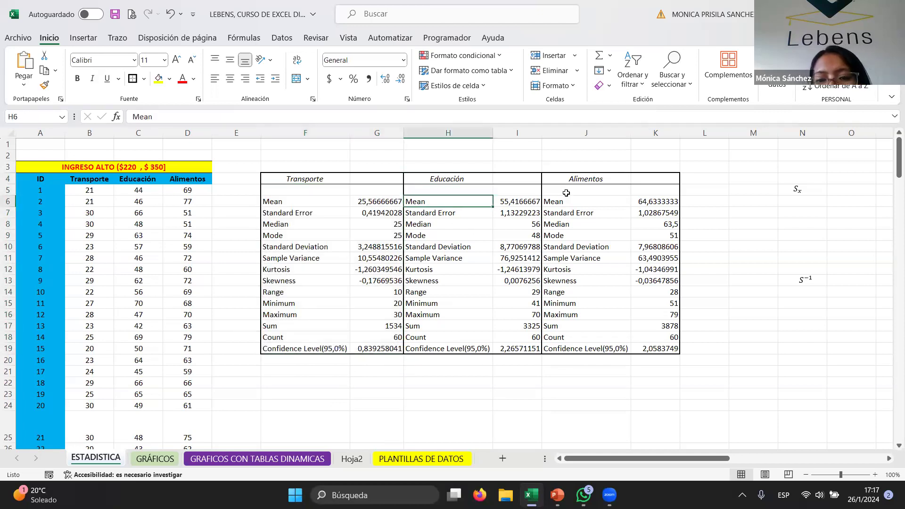
left_click(572, 179)
left_click(578, 202)
left_click(583, 233)
left_click(523, 336)
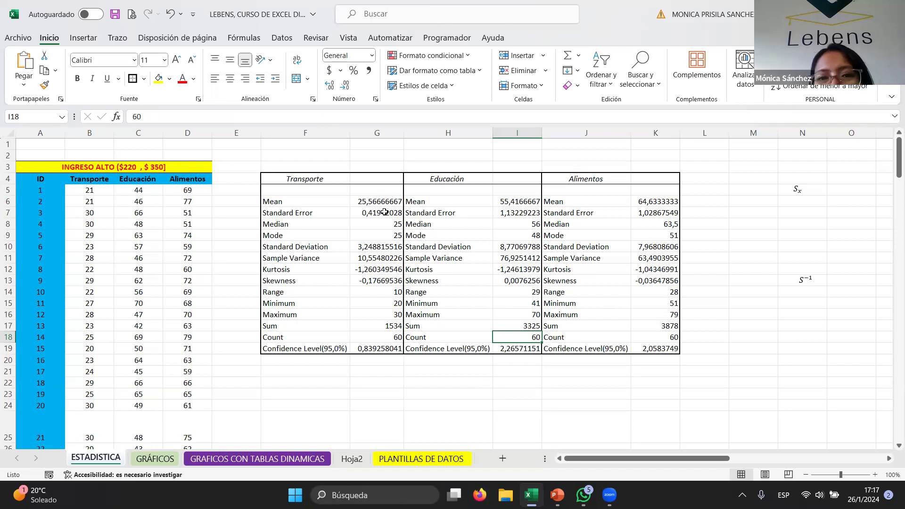
left_click_drag(634, 460, 604, 475)
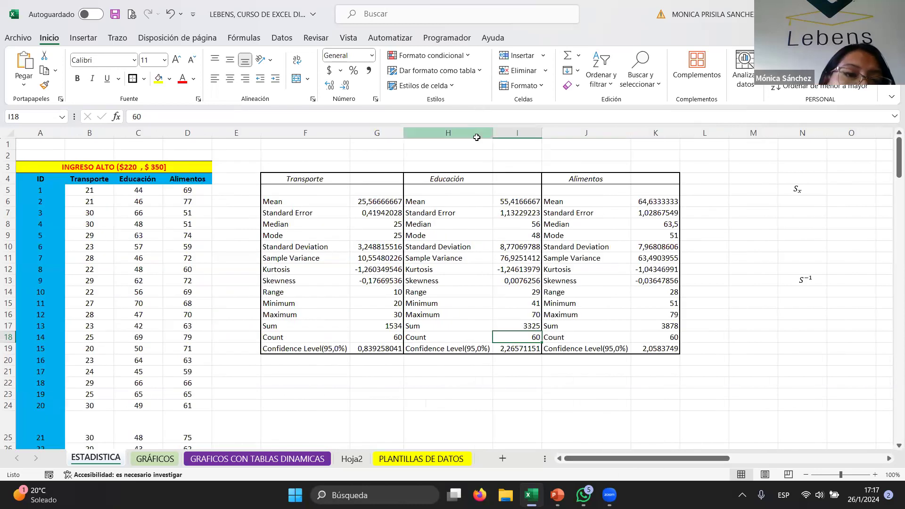
left_click(86, 39)
left_click(55, 37)
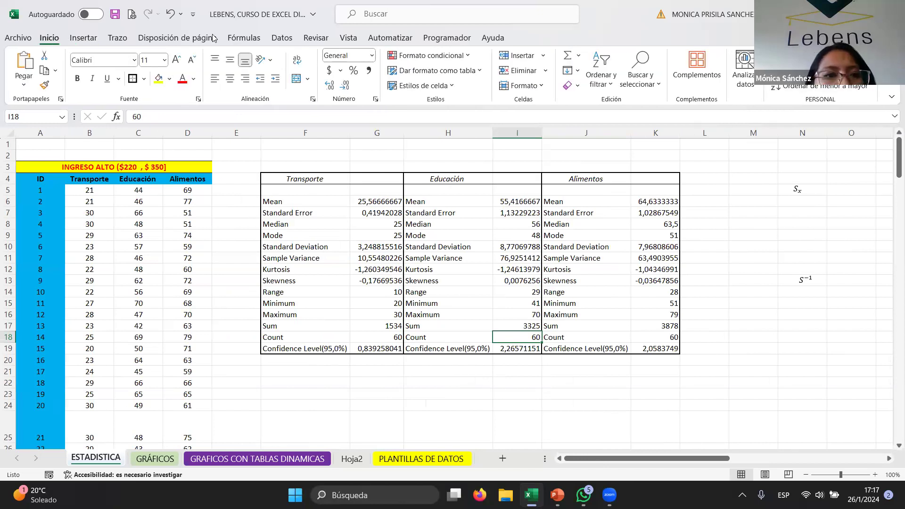
- Open the Covariance tool from the Data Analysis tools
left_click(282, 38)
left_click(719, 56)
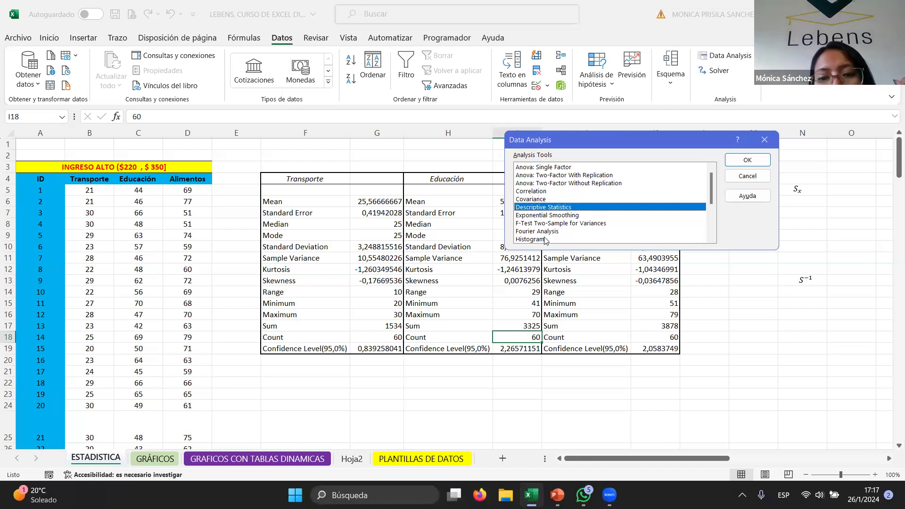
left_click(548, 192)
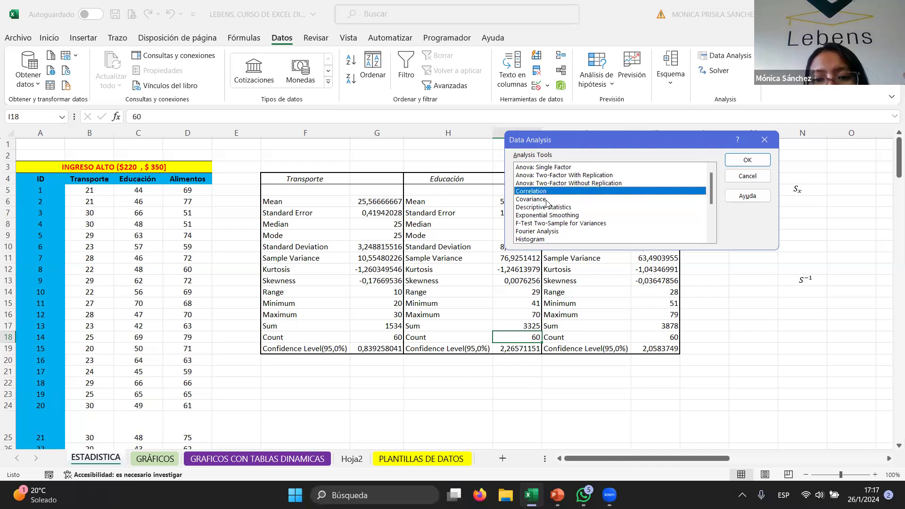
left_click(548, 199)
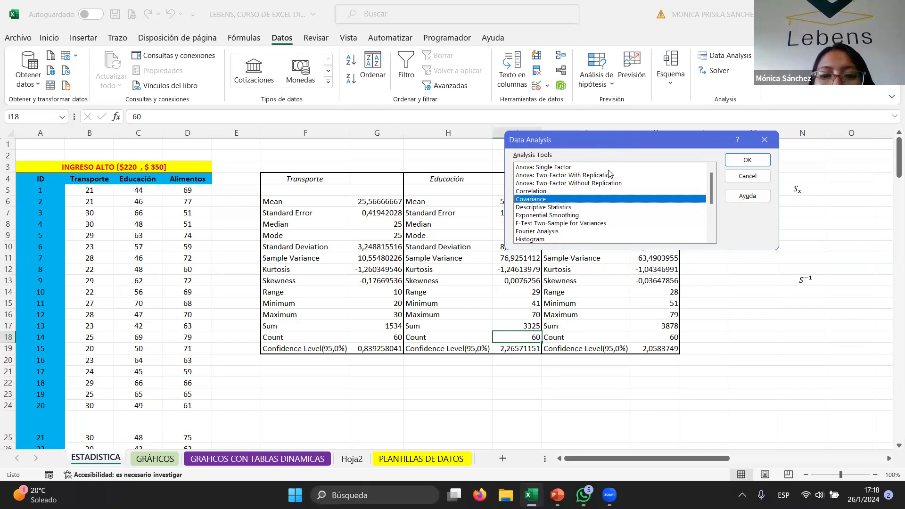
left_click(538, 192)
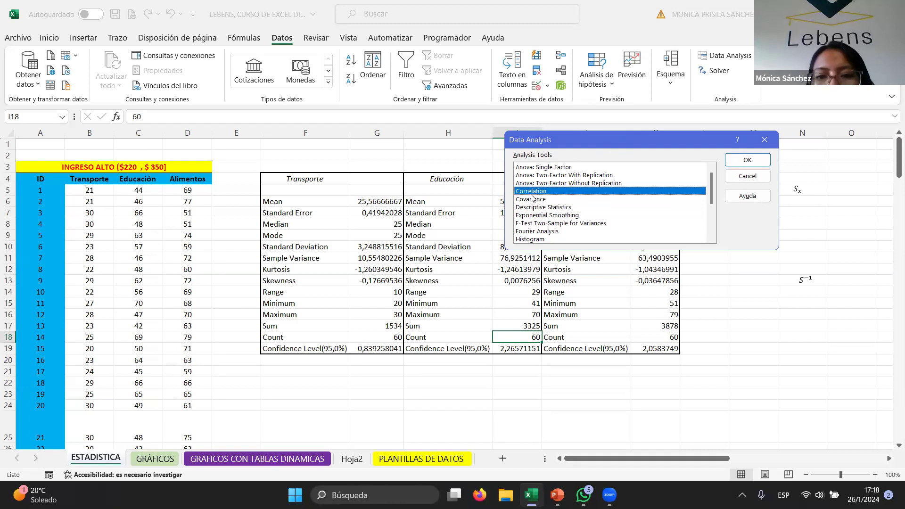
left_click(533, 200)
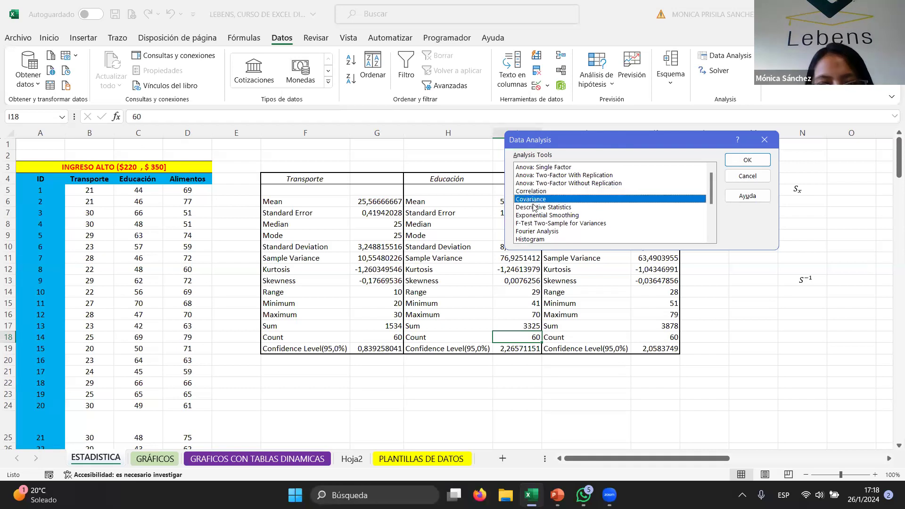
left_click(528, 191)
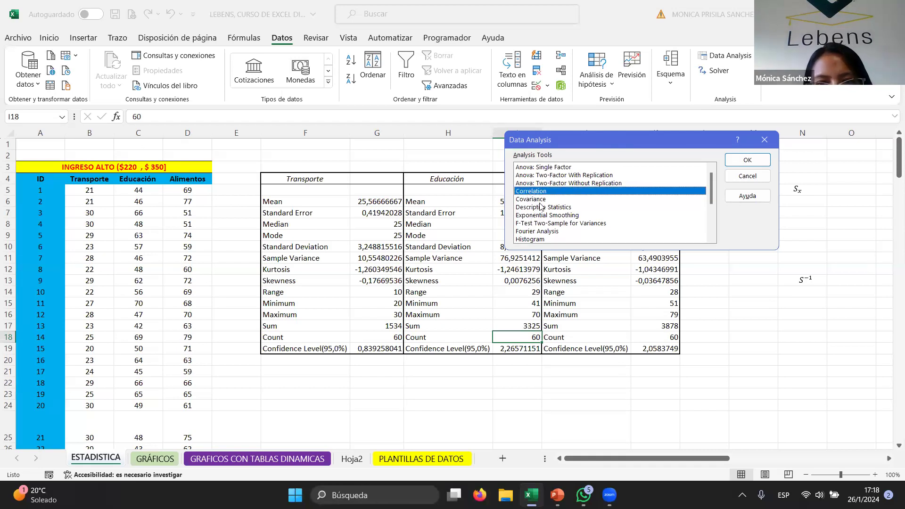
left_click(541, 199)
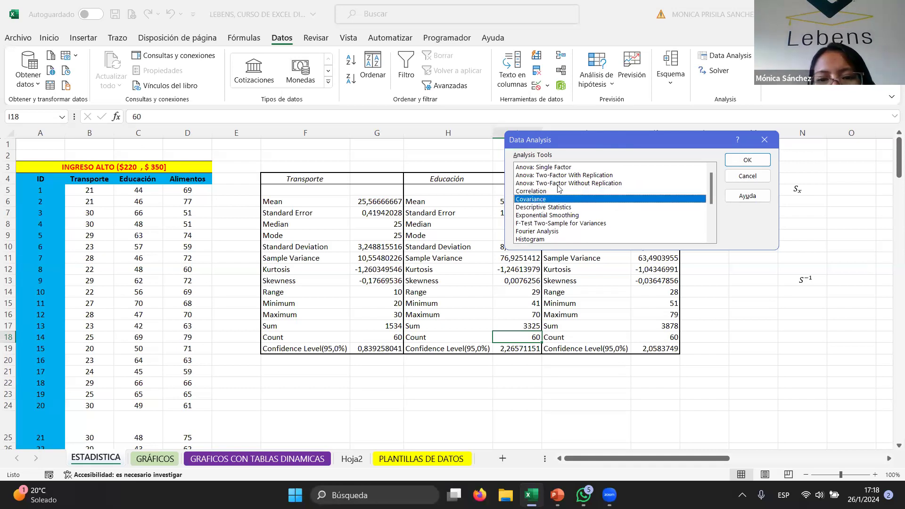
left_click(760, 163)
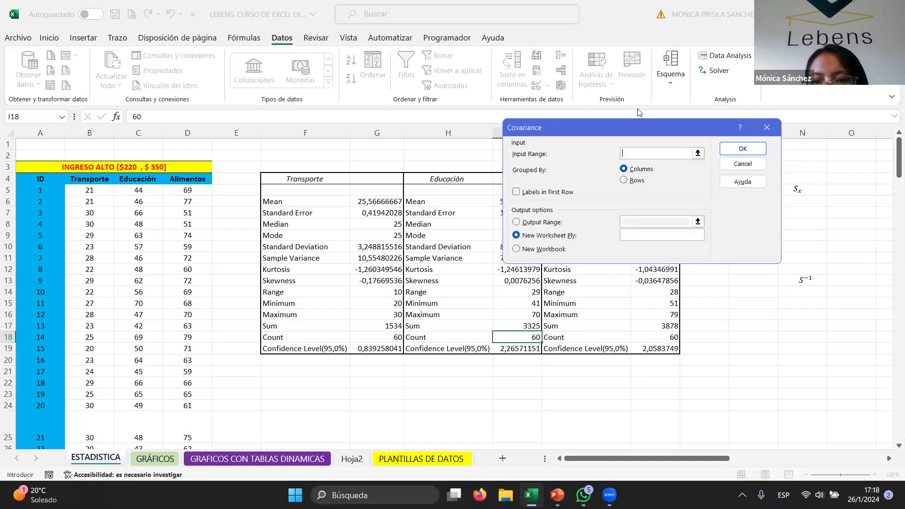
- Set the covariance input range to $B$4:$D$64 with labels in the first row
left_click_drag(626, 120, 458, 144)
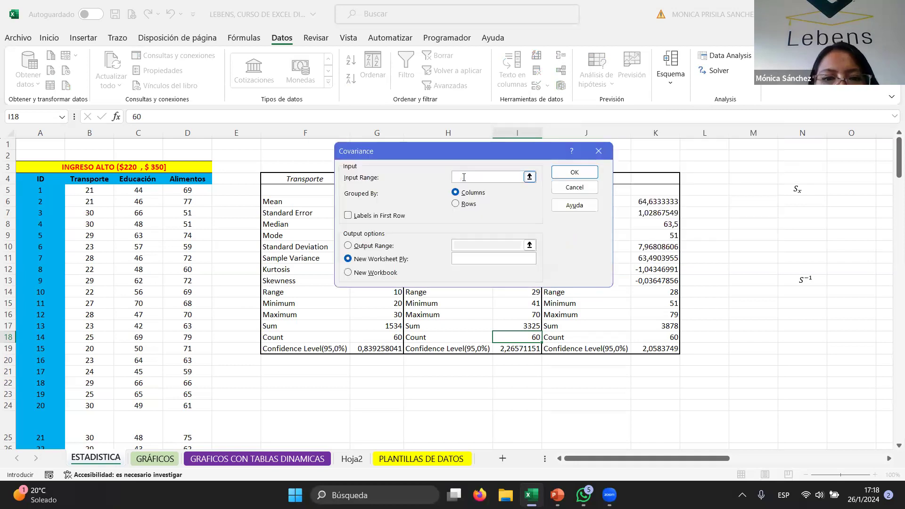
left_click_drag(71, 179, 200, 359)
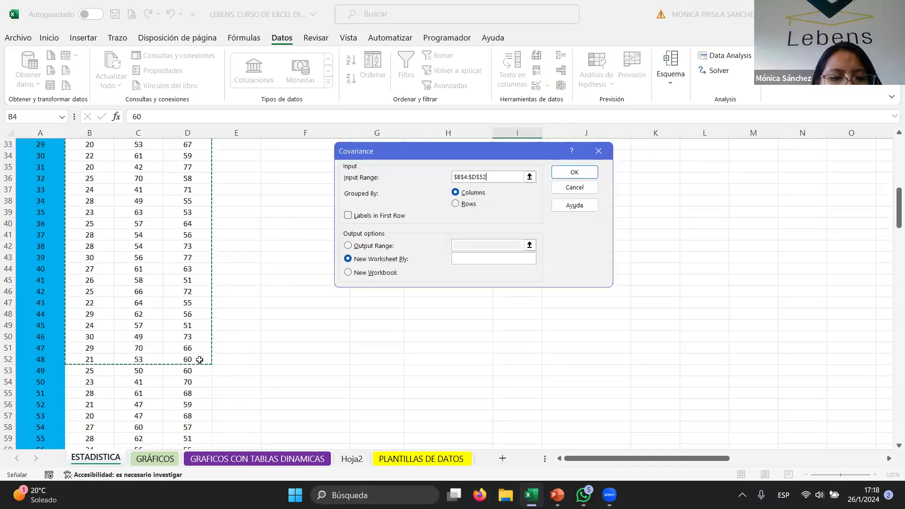
key("ctrl+shift+Down")
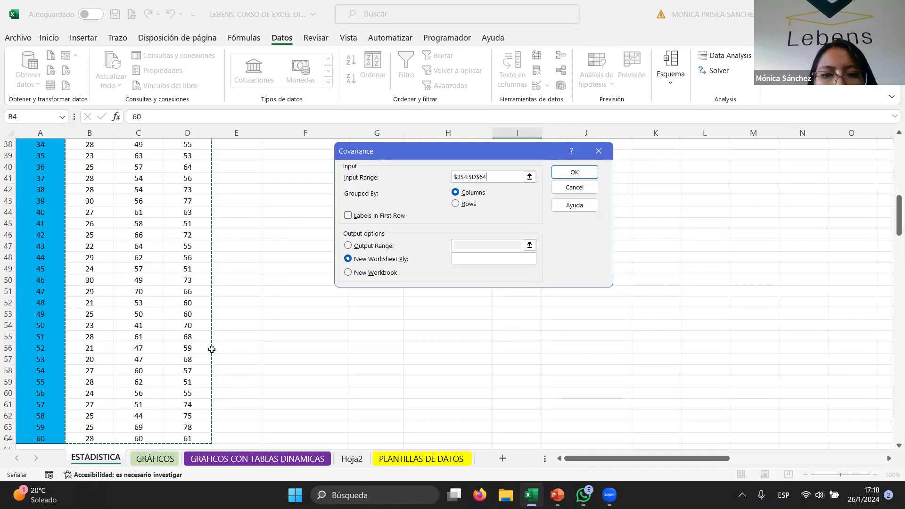
left_click(349, 216)
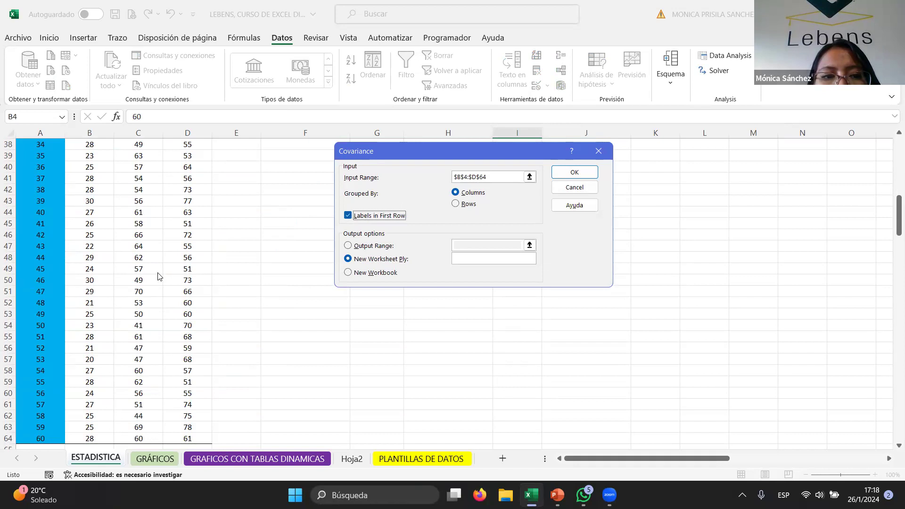
- Send the covariance output to cell O5 on the same sheet and run the tool
left_click(349, 246)
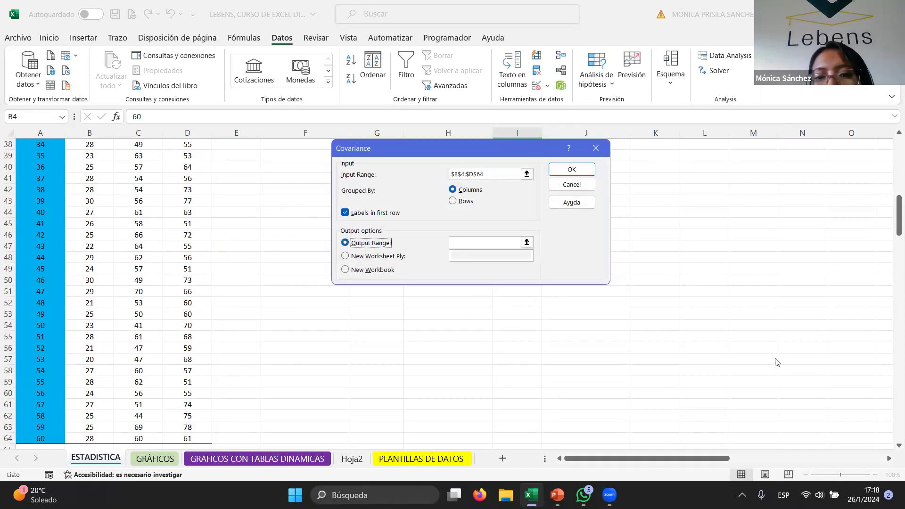
left_click(477, 243)
scroll(734, 259, "up", 7)
scroll(734, 259, "up", 5)
left_click(840, 186)
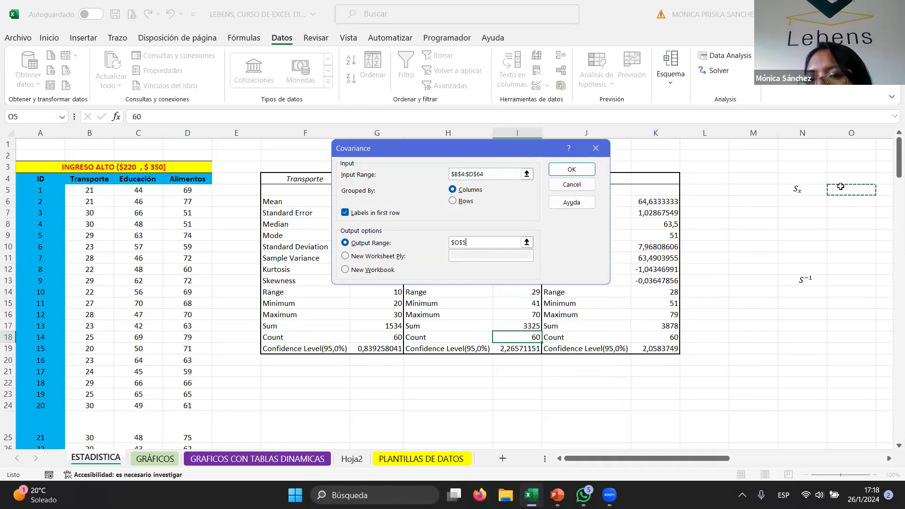
left_click(564, 173)
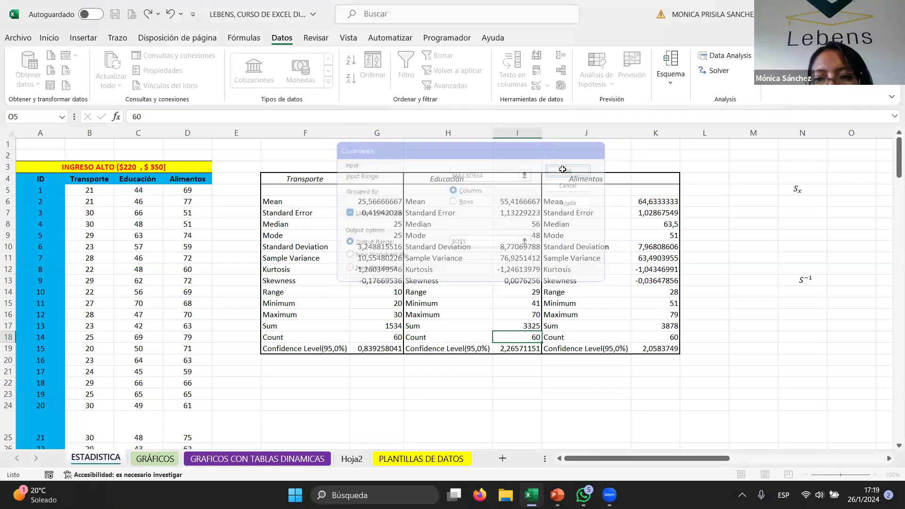
- Inspect the covariance matrix cells, their formulas and headers
left_click_drag(725, 458, 731, 458)
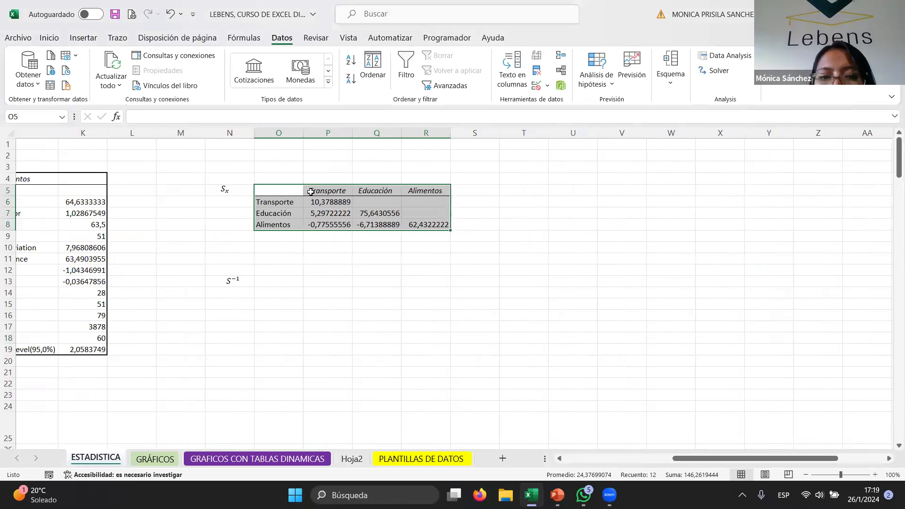
left_click(326, 202)
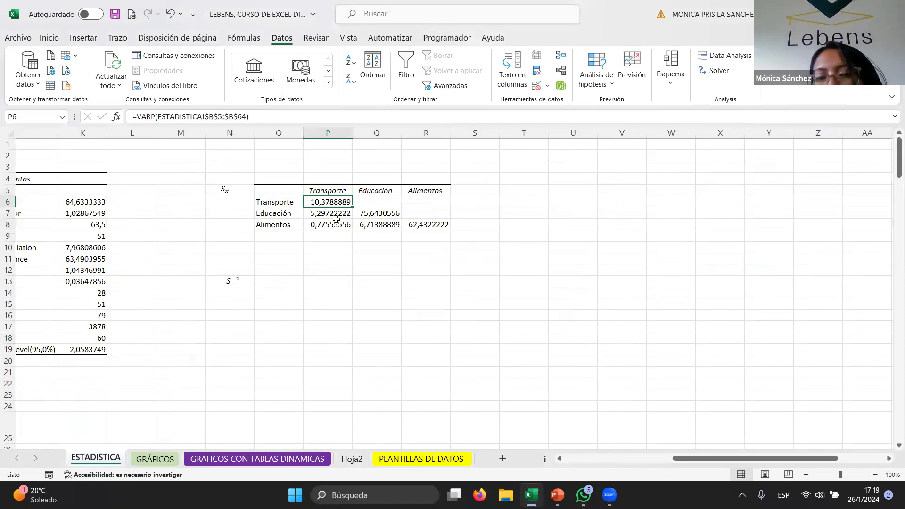
mouse_move(332, 212)
left_mouse_down()
mouse_move(333, 224)
mouse_move(344, 225)
left_mouse_up()
left_click(362, 220)
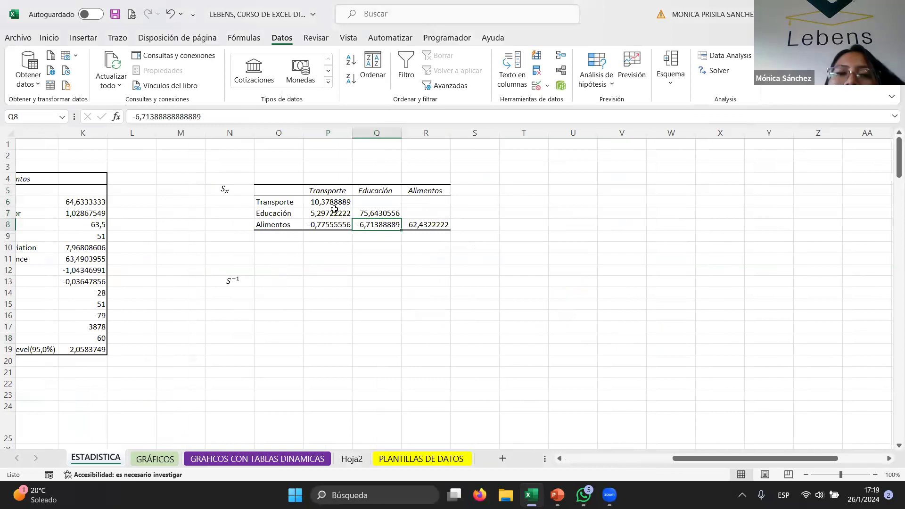
left_click(320, 216)
left_click_drag(325, 222, 325, 223)
left_click_drag(369, 205, 426, 201)
left_click(429, 212)
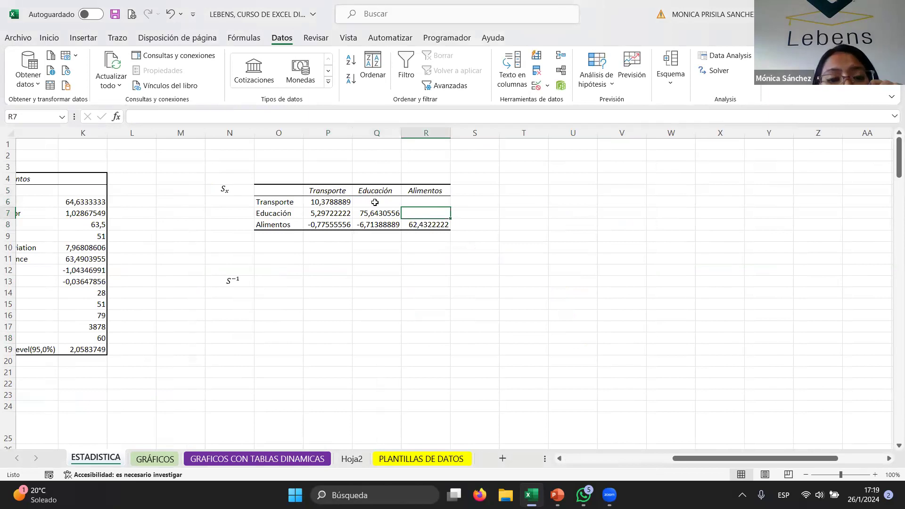
left_click(335, 202)
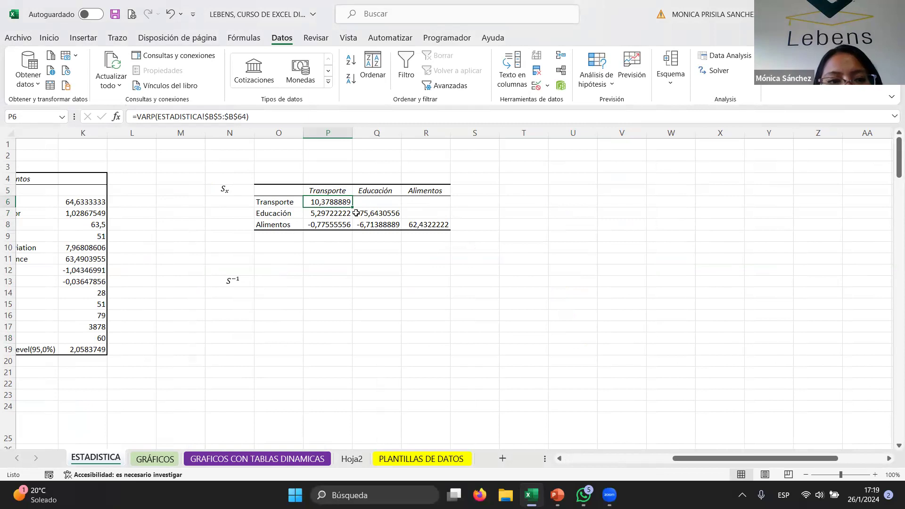
left_click(264, 117)
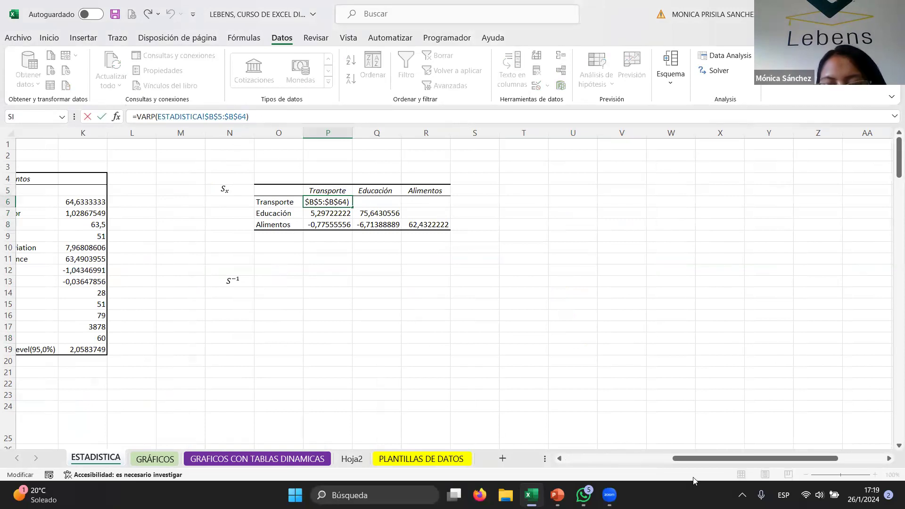
left_click(367, 207)
left_click(427, 224)
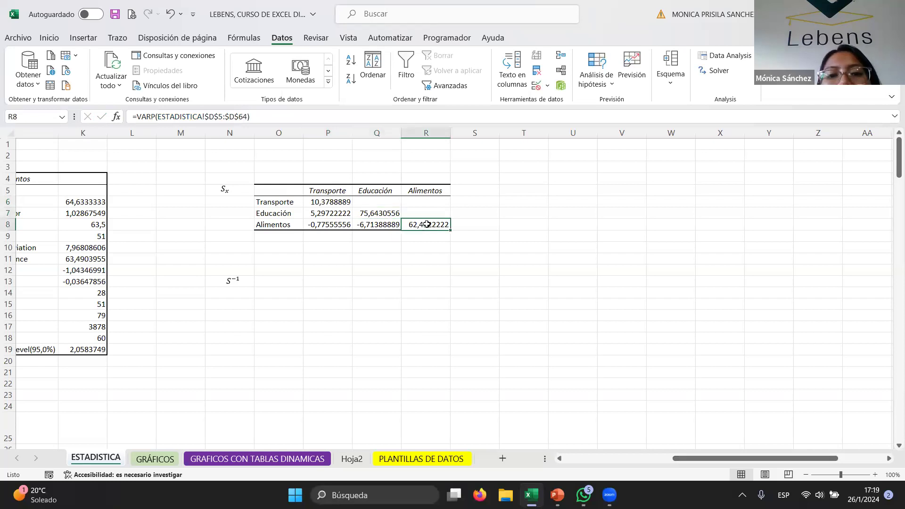
left_click(330, 217)
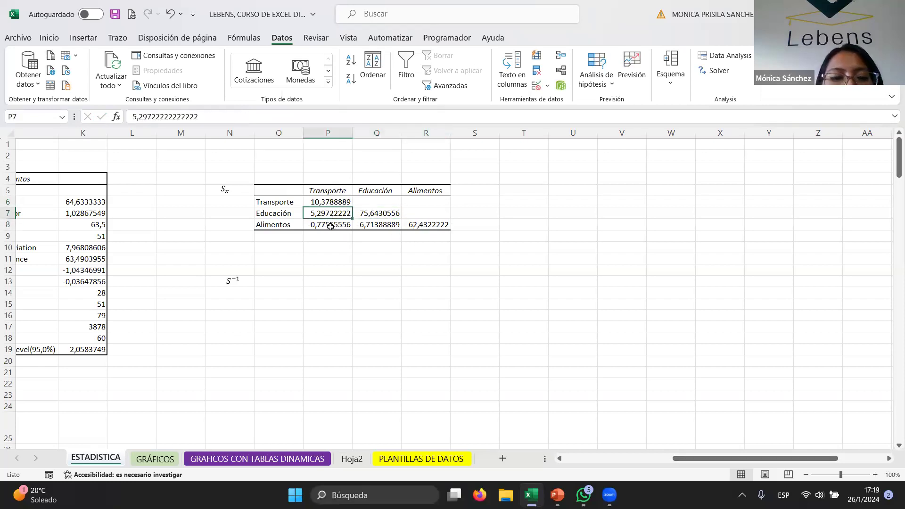
left_click_drag(289, 190, 432, 225)
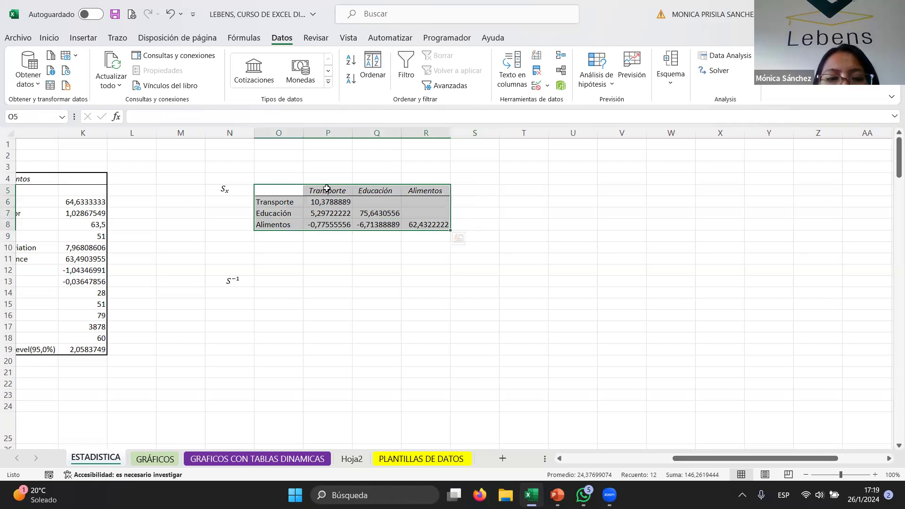
left_click(327, 210)
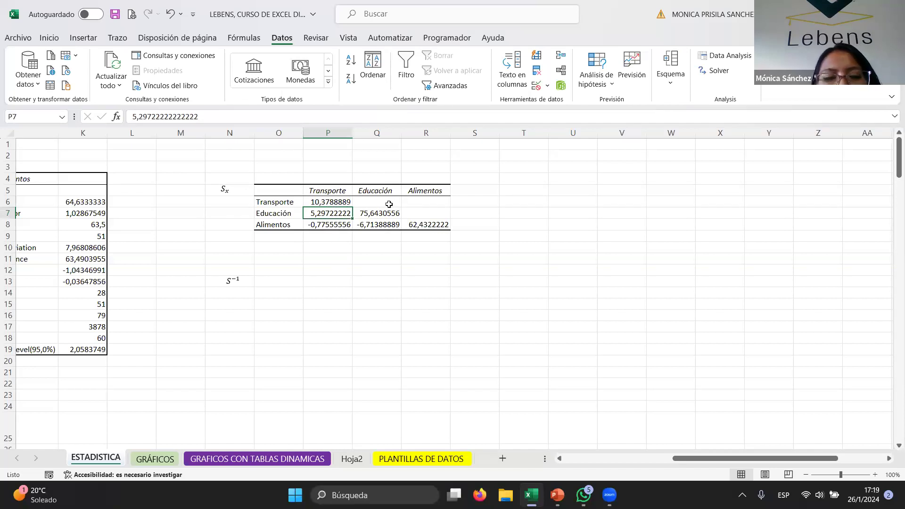
mouse_move(308, 219)
left_mouse_down()
mouse_move(320, 227)
mouse_move(324, 210)
left_mouse_up()
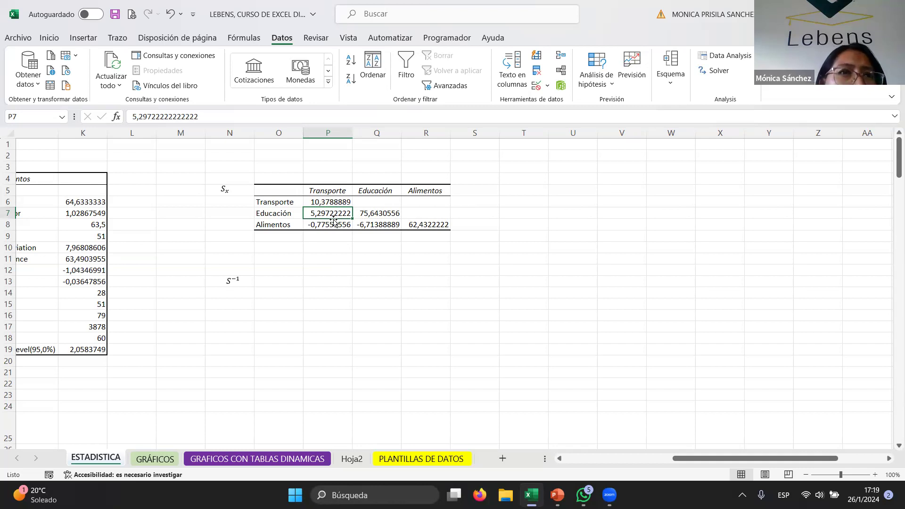
left_click_drag(333, 219, 449, 190)
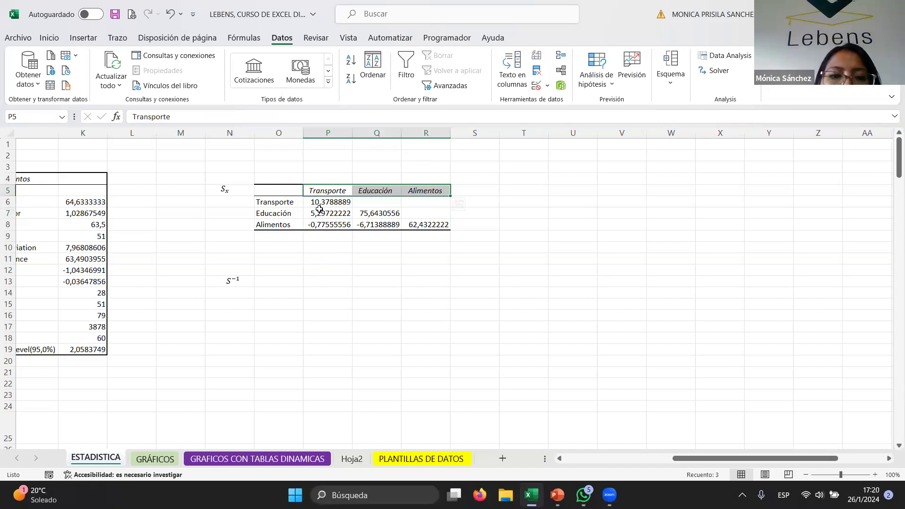
- Copy the Educación and Alimentos covariances under Transporte and paste them transposed into Q6:R6
left_click_drag(322, 212, 322, 223)
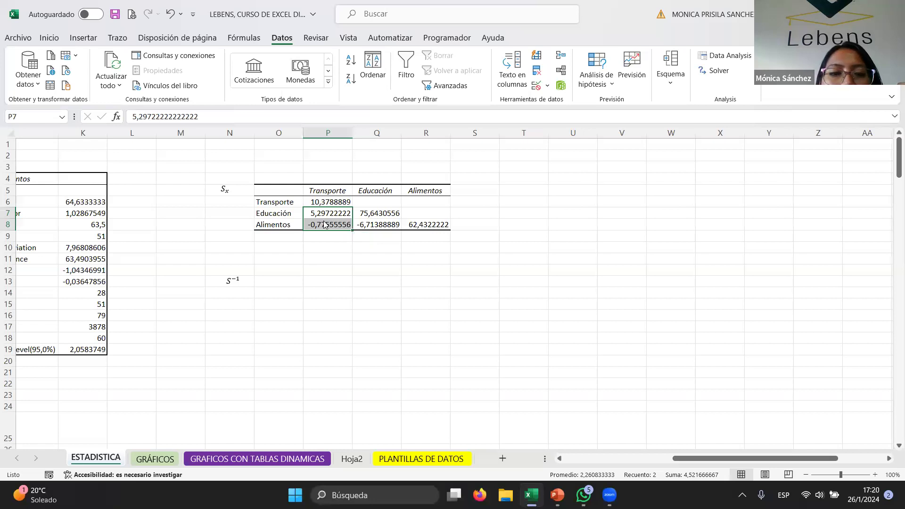
right_click(322, 223)
left_click(361, 132)
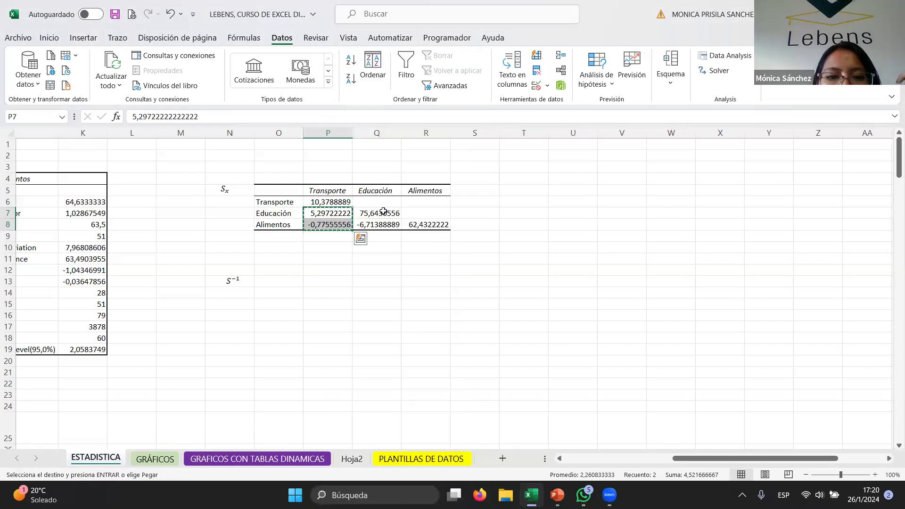
left_click(374, 202)
right_click(370, 202)
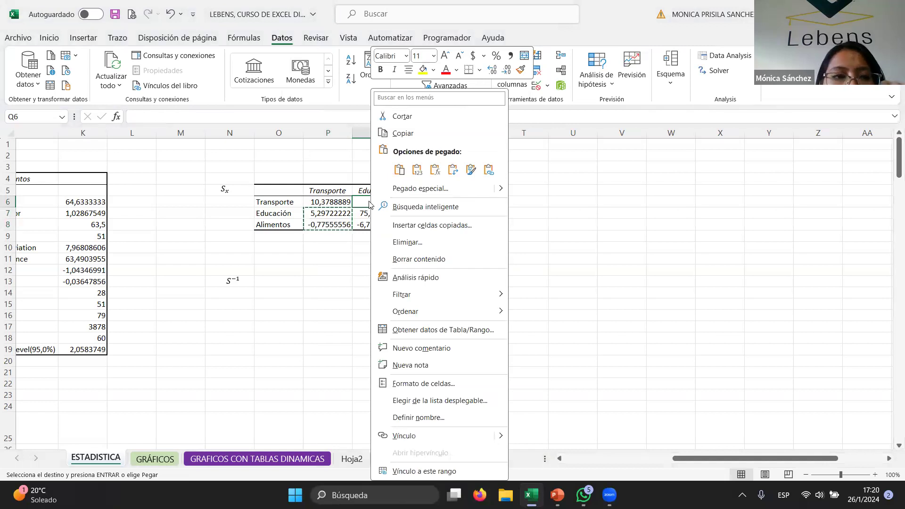
left_click(45, 38)
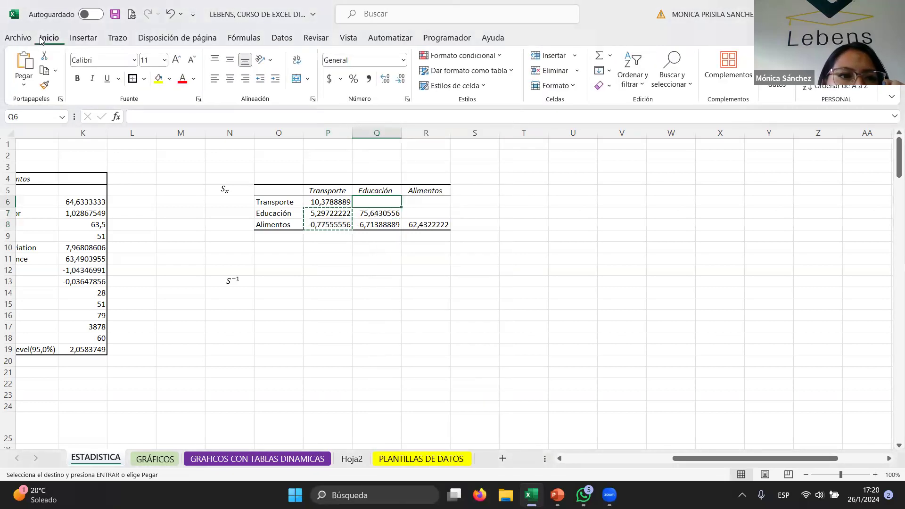
right_click(373, 202)
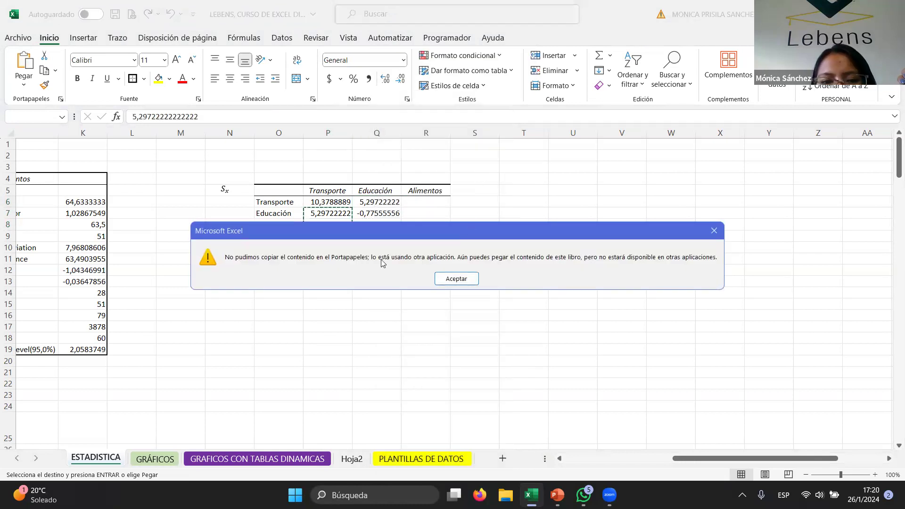
left_click(709, 231)
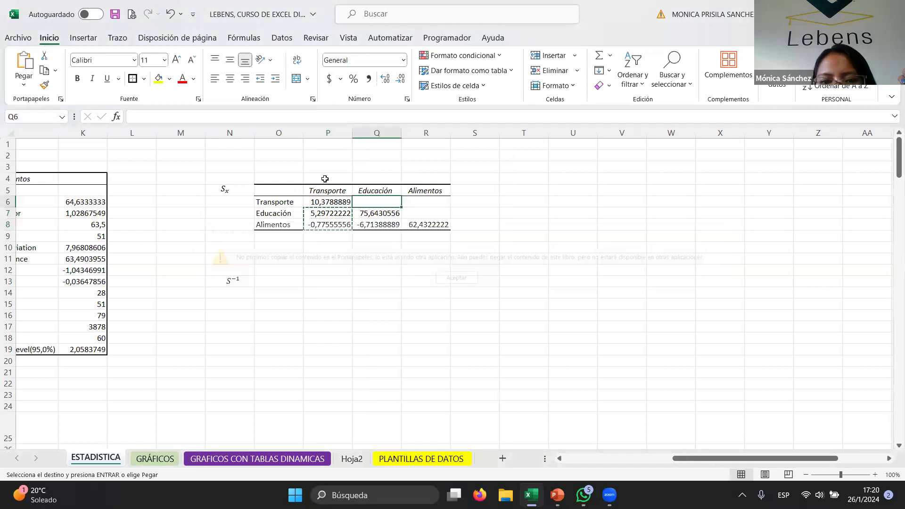
right_click(375, 201)
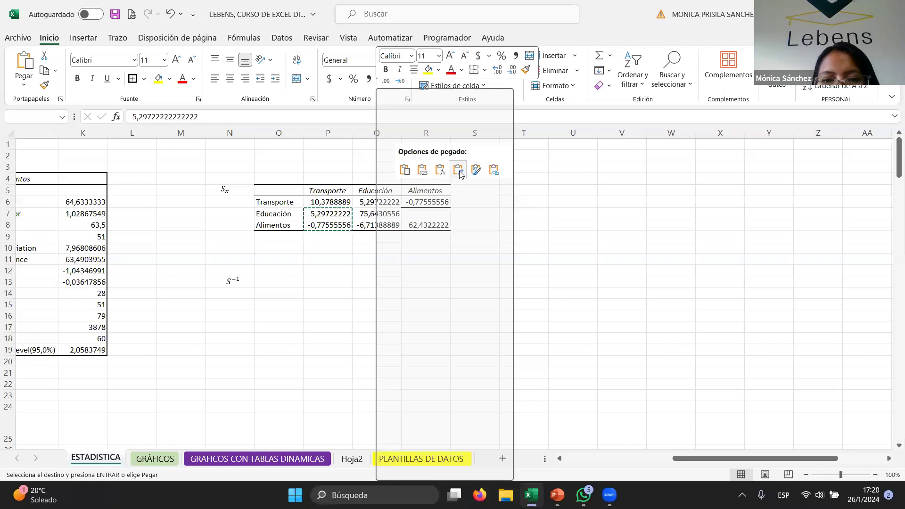
left_click(458, 170)
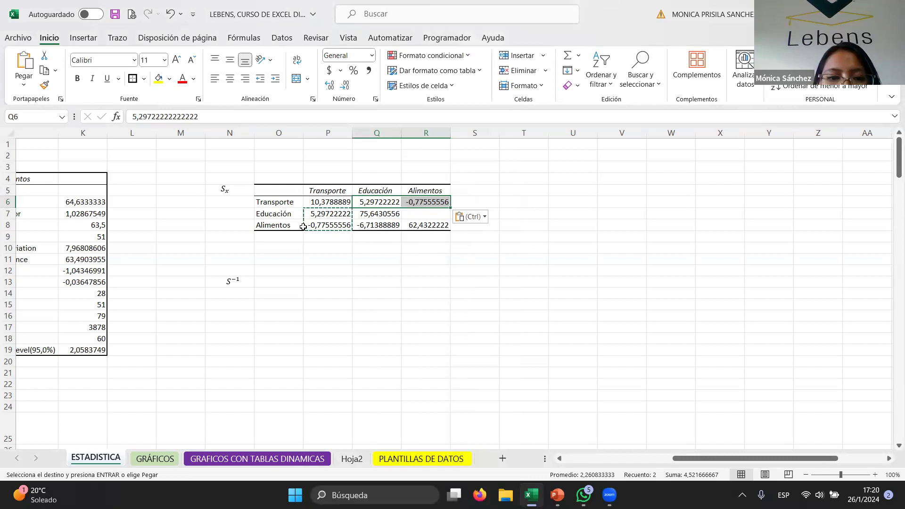
- Check the matrix labels and values against the copied covariances
left_click(323, 190)
left_click(281, 214)
left_click(343, 214)
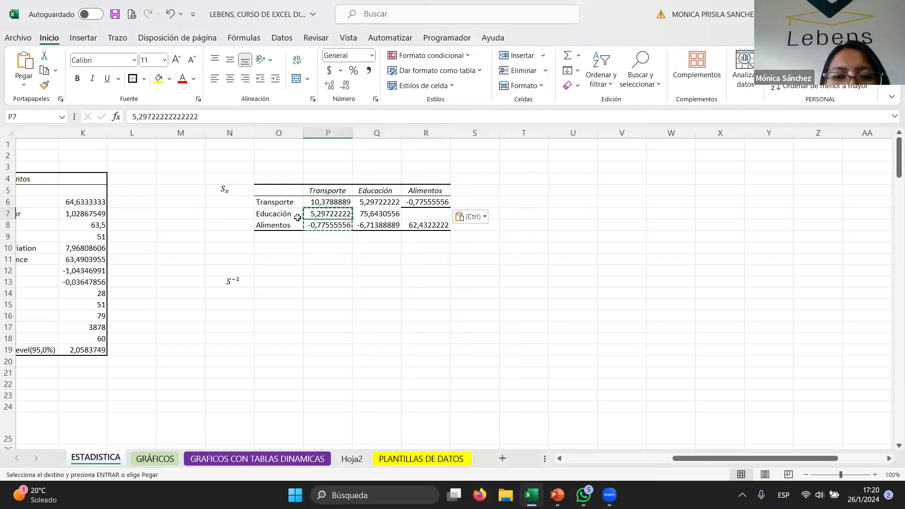
left_click(285, 199)
left_click(386, 192)
left_click(376, 201)
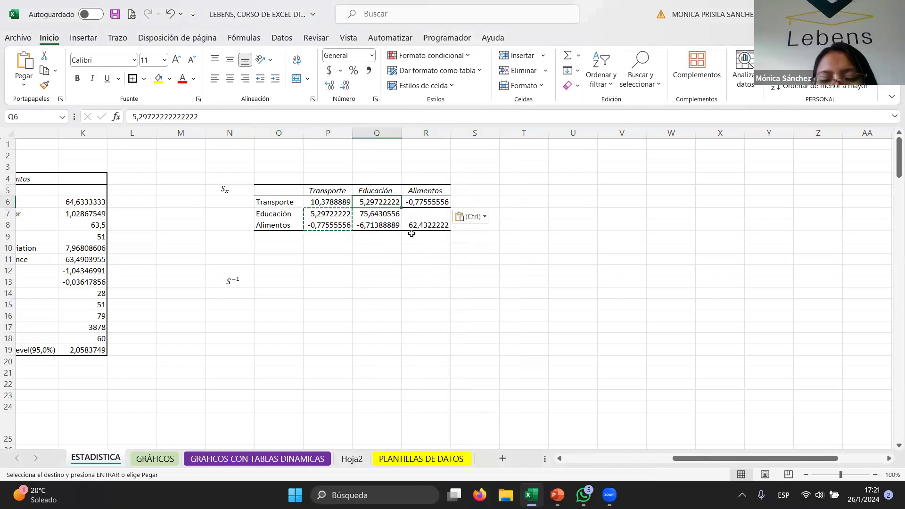
left_click(419, 190)
left_click(288, 197)
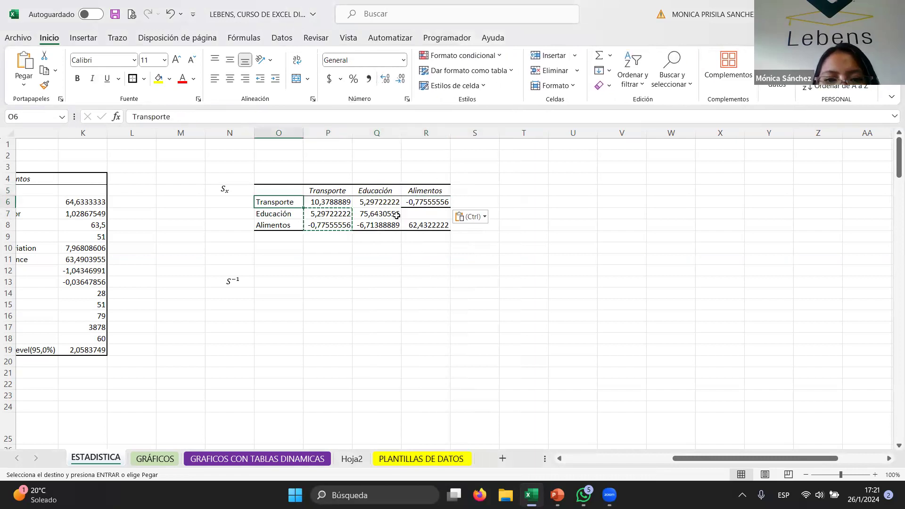
left_click(420, 202)
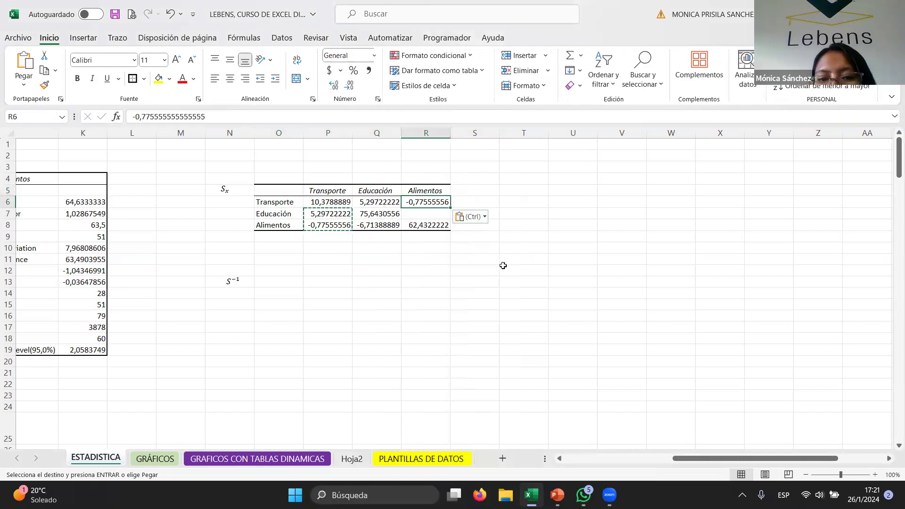
left_click(326, 190)
left_click(290, 226)
left_click(375, 225)
left_click(332, 226)
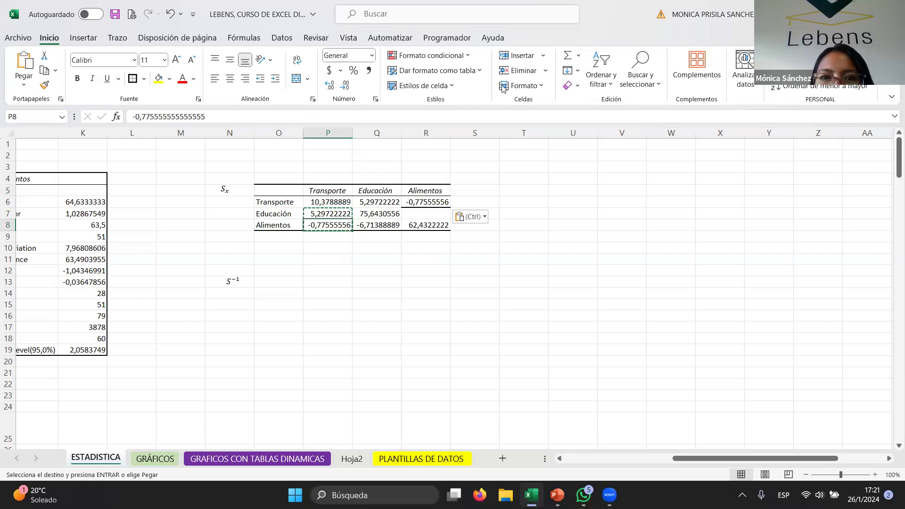
- Switch the paste at Q6 to the Paste Values option
left_click_drag(387, 199, 423, 200)
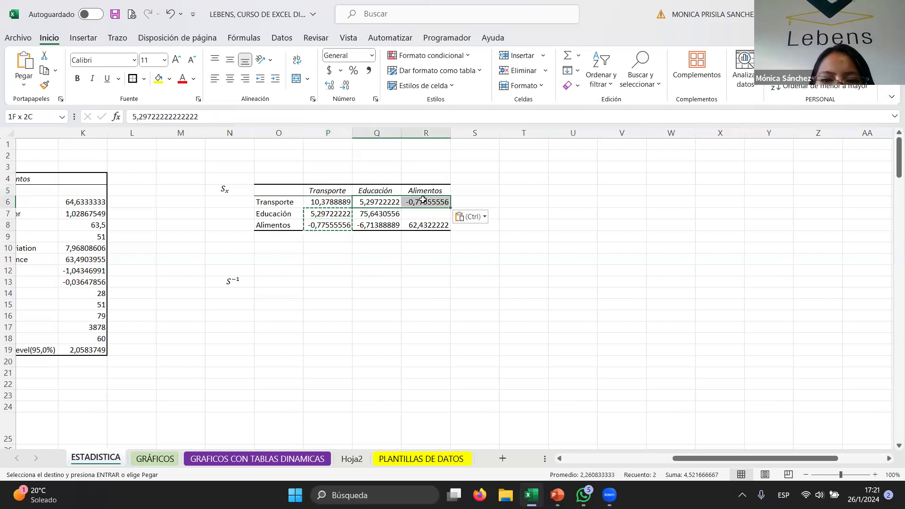
left_click(485, 217)
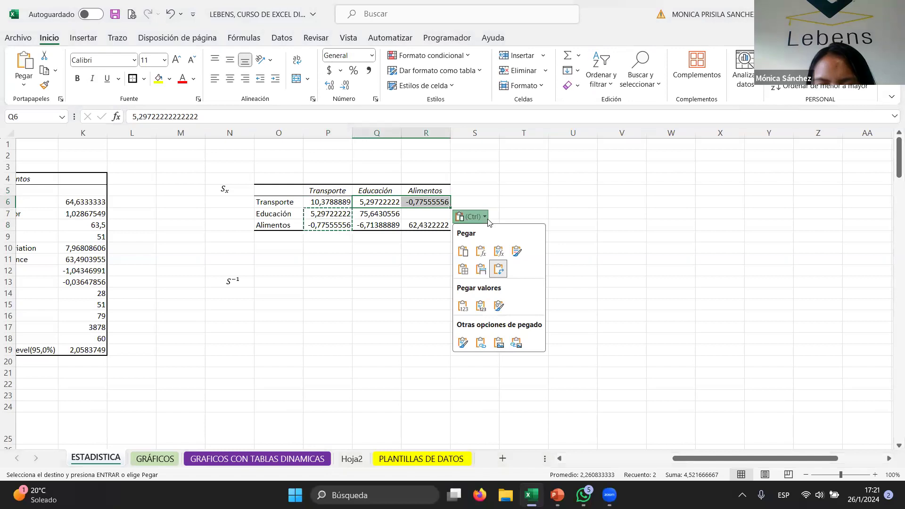
left_click(464, 310)
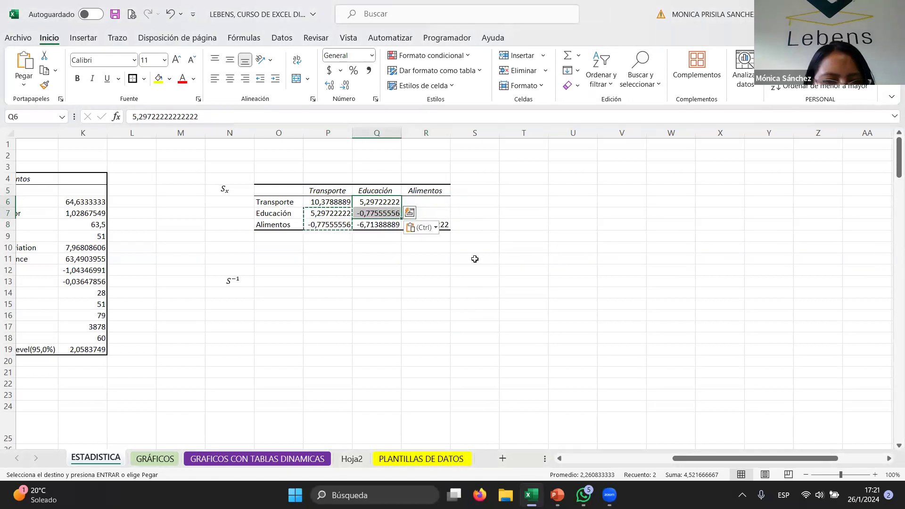
- Undo the pasted values and fill Q6:R6 with the array formula =TRANSPONER(P7:P8)
key("ctrl+z")
left_click(389, 203)
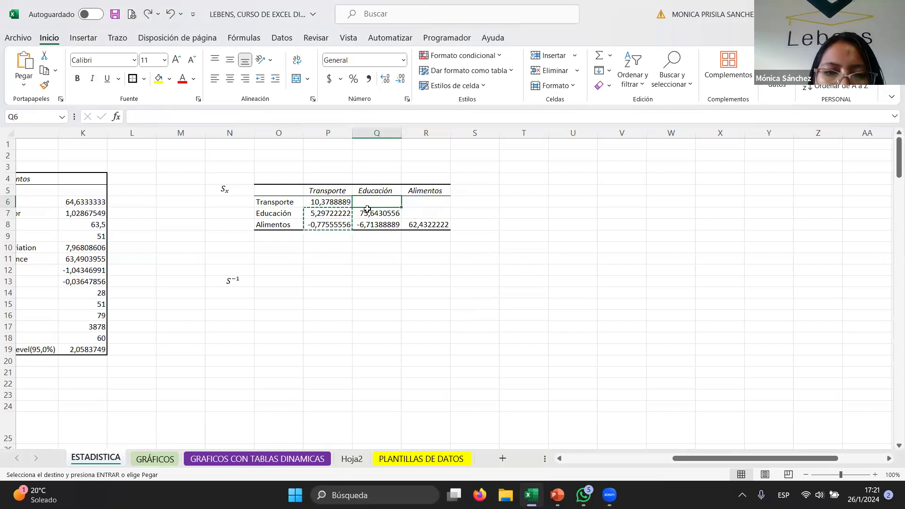
mouse_move(363, 204)
left_mouse_down()
mouse_move(414, 212)
mouse_move(433, 200)
left_mouse_up()
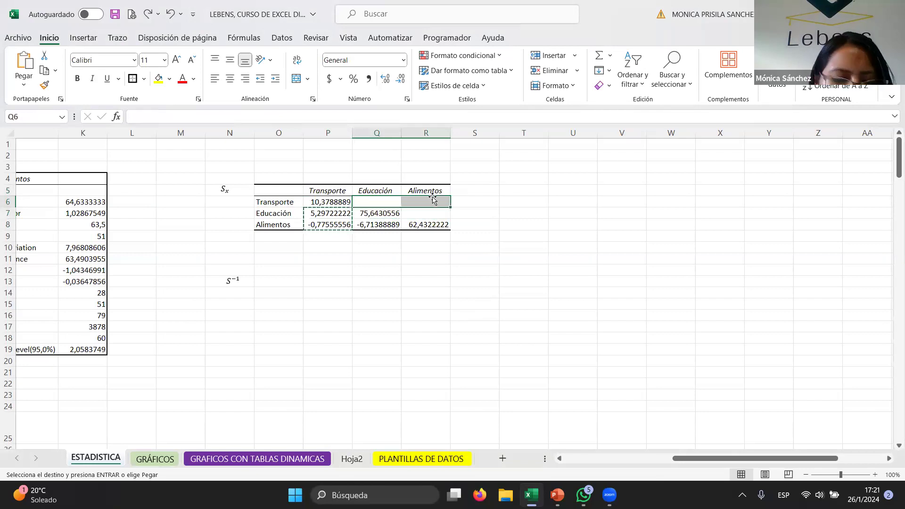
type("=")
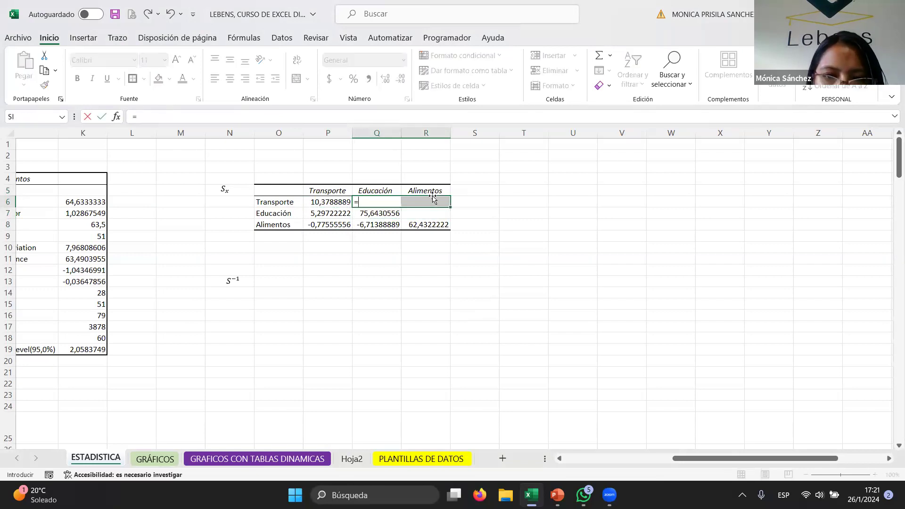
type("tra")
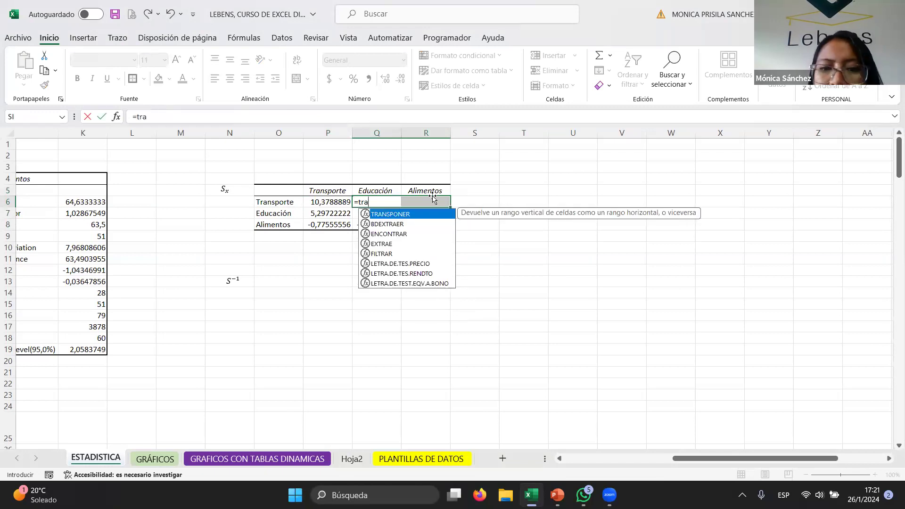
double_click(408, 214)
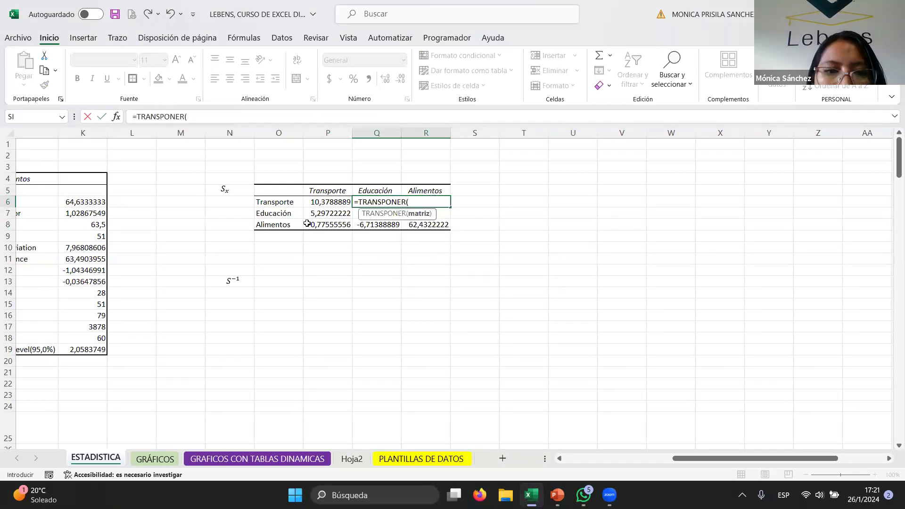
left_click_drag(321, 211, 322, 222)
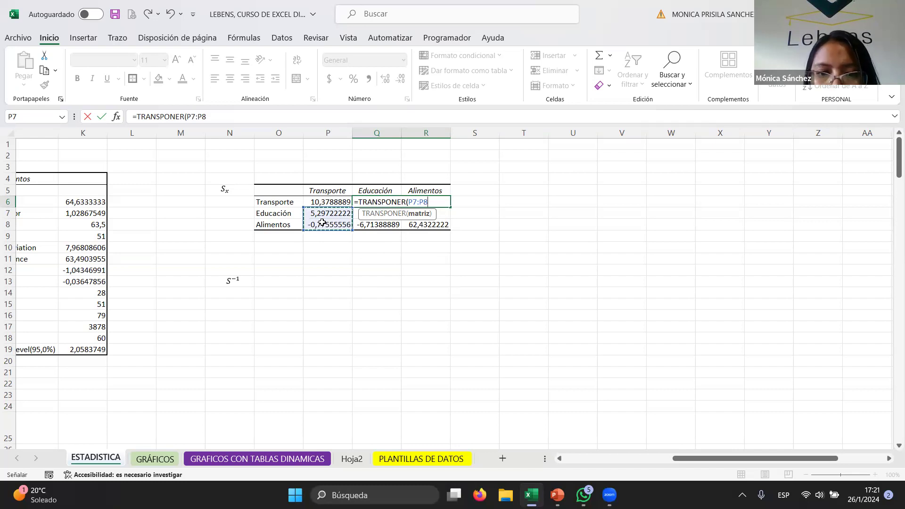
key("ctrl+shift+Return")
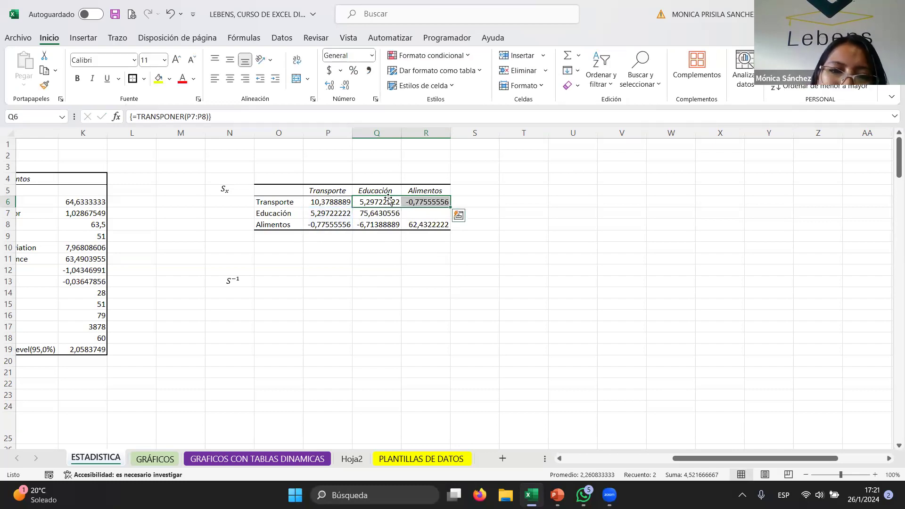
- Copy the Educación–Alimentos covariance from Q8 and paste it as a value into R7
left_click(369, 202)
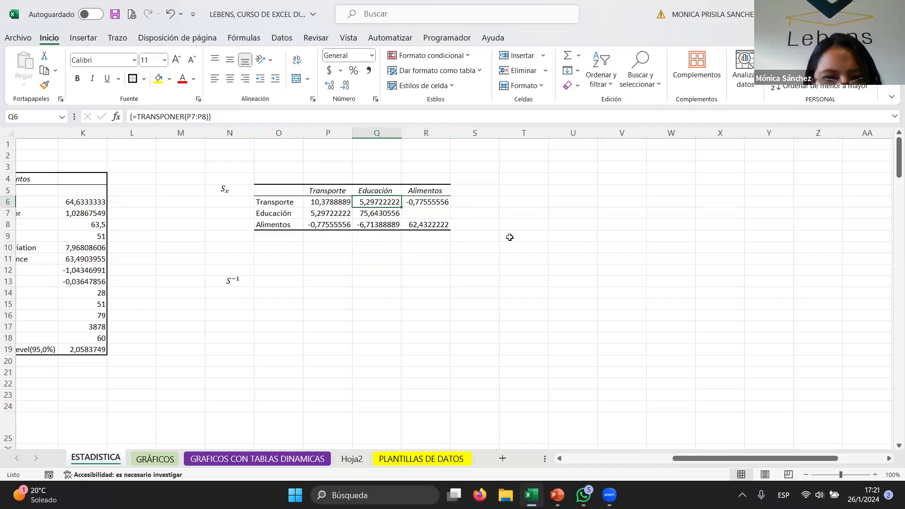
left_click(383, 222)
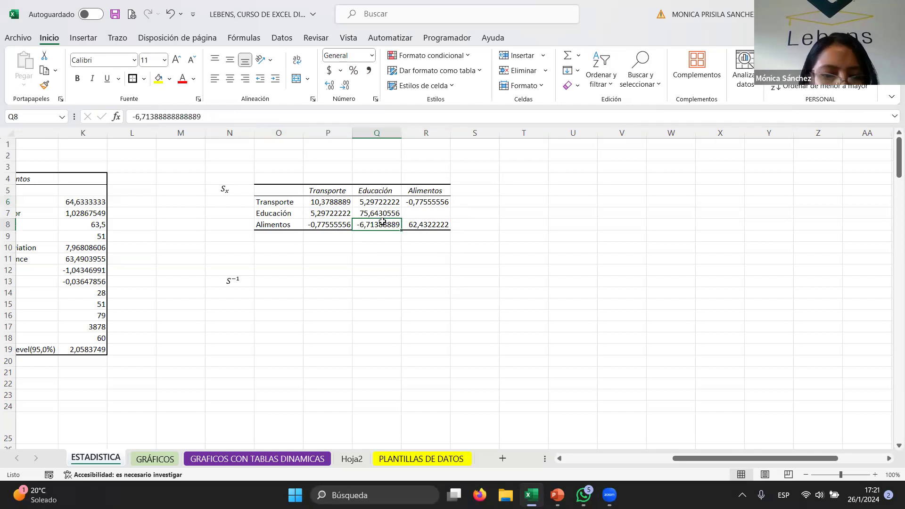
key("ctrl+c")
right_click(441, 213)
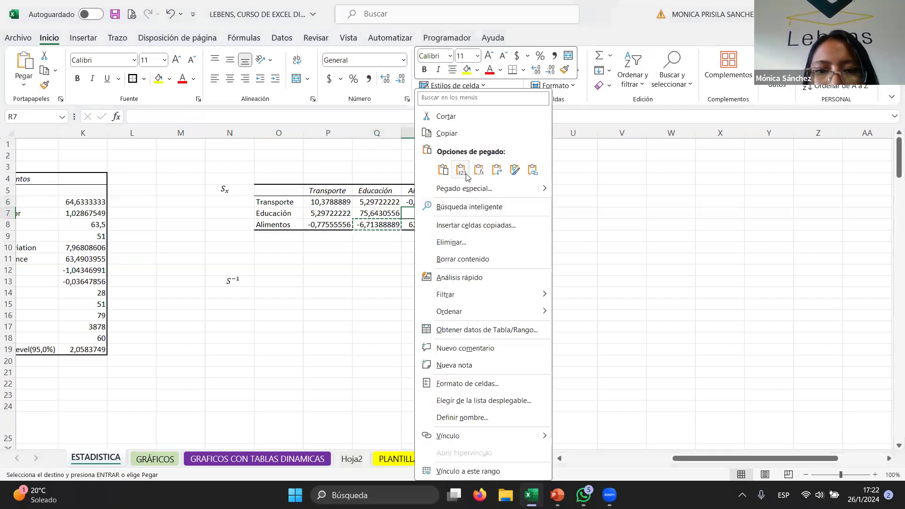
left_click(465, 173)
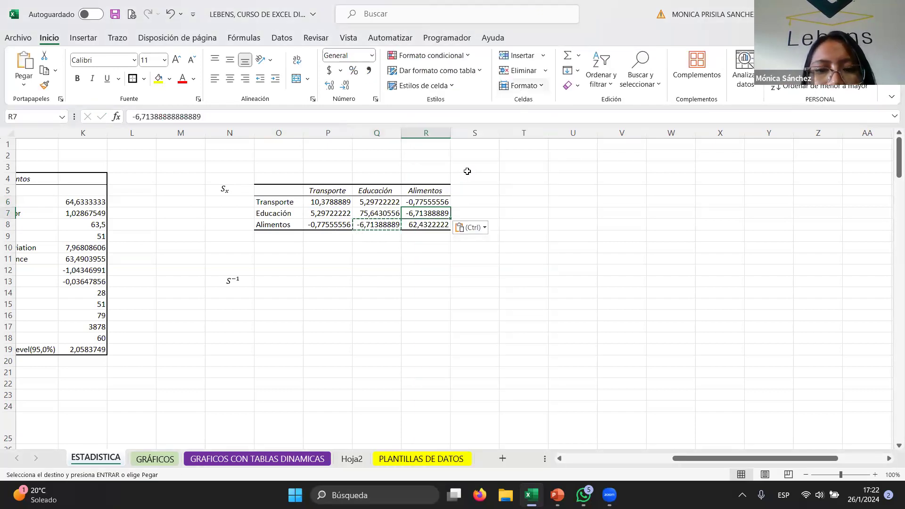
left_click(523, 259)
left_click_drag(281, 187, 424, 225)
left_click(279, 188)
left_click_drag(283, 188, 424, 225)
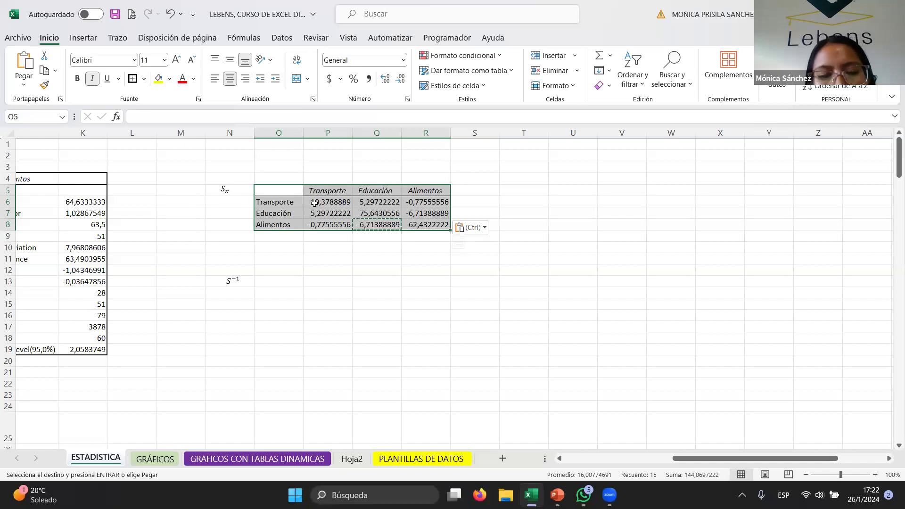
left_click(273, 281)
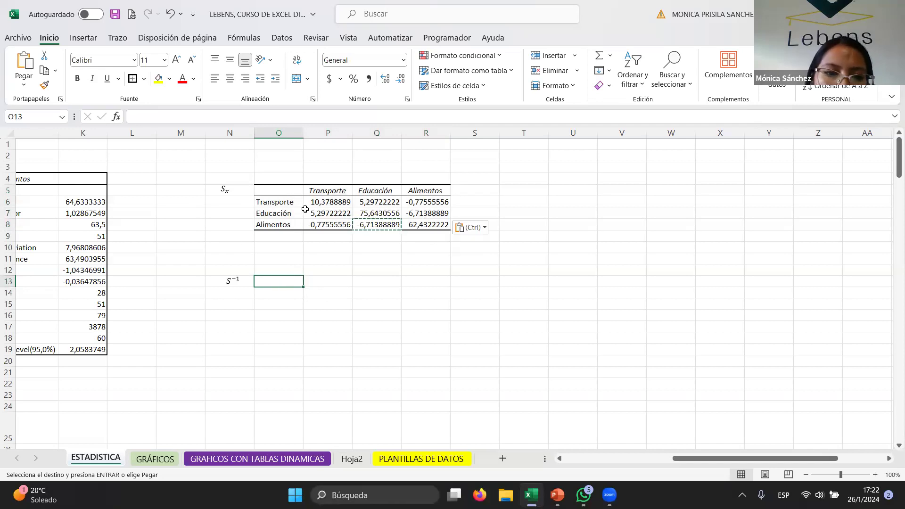
left_click(310, 297)
type("=")
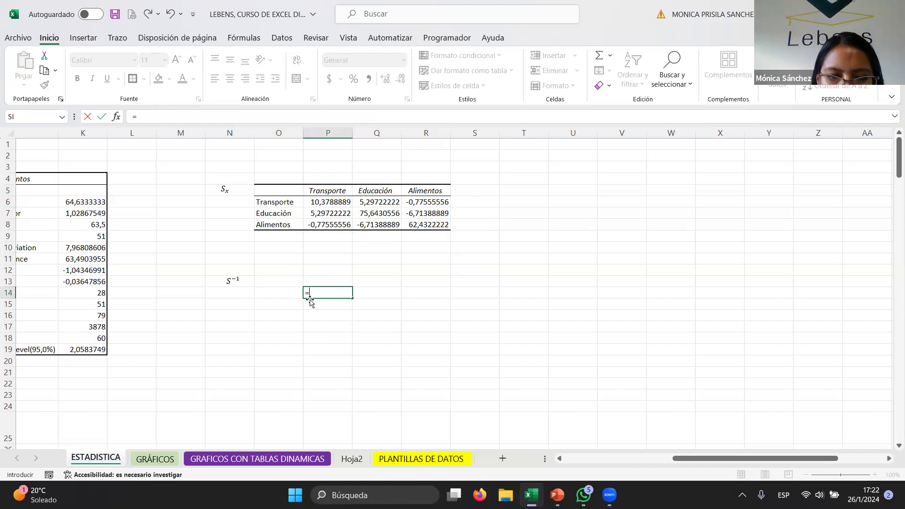
key("Escape")
- Select P14:R16 and enter the array formula =MINVERSA(P6:R8) to compute the inverse covariance matrix
left_click(361, 317)
left_click_drag(338, 289, 420, 315)
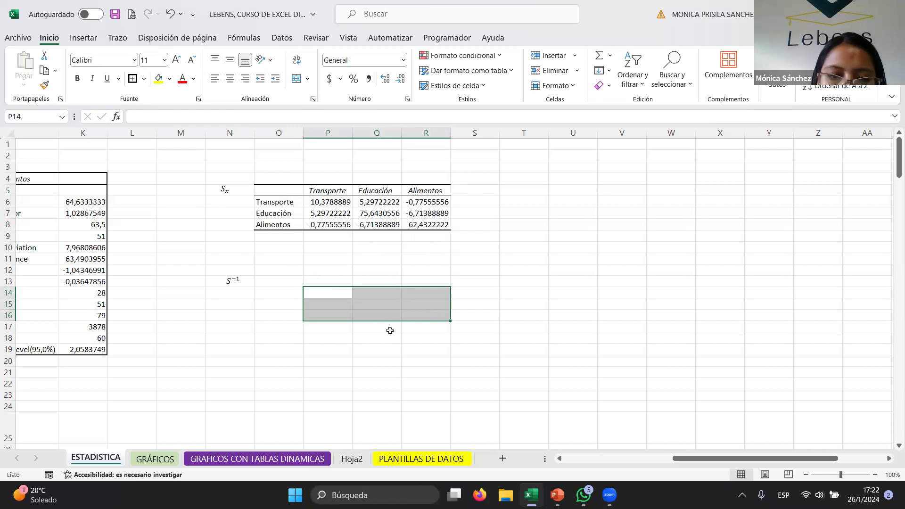
type("=")
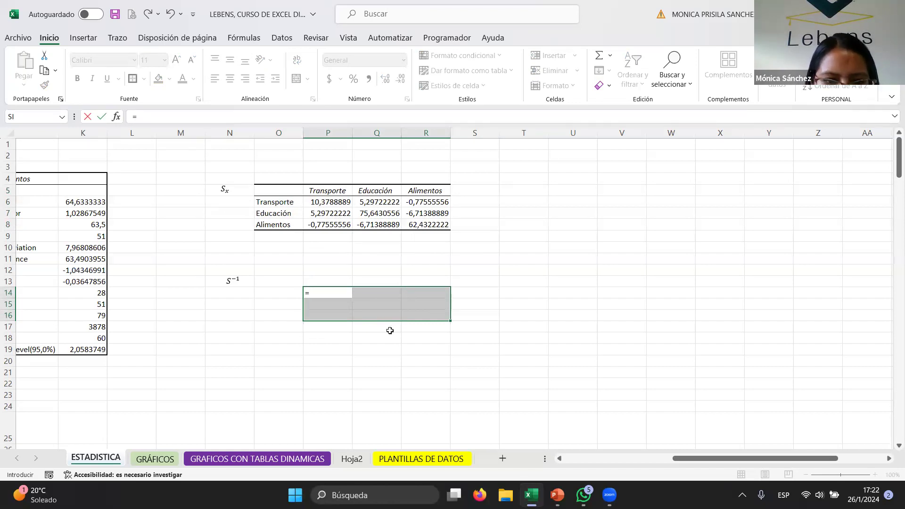
type("min")
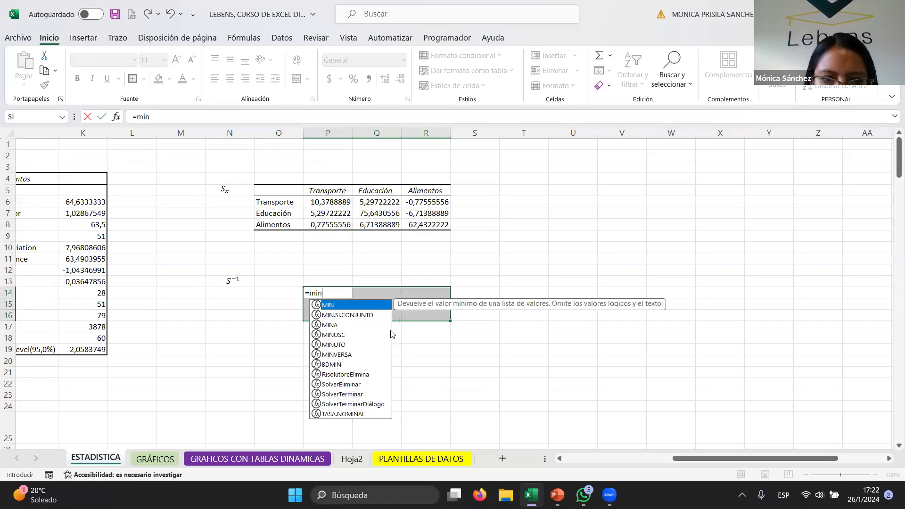
type("ver")
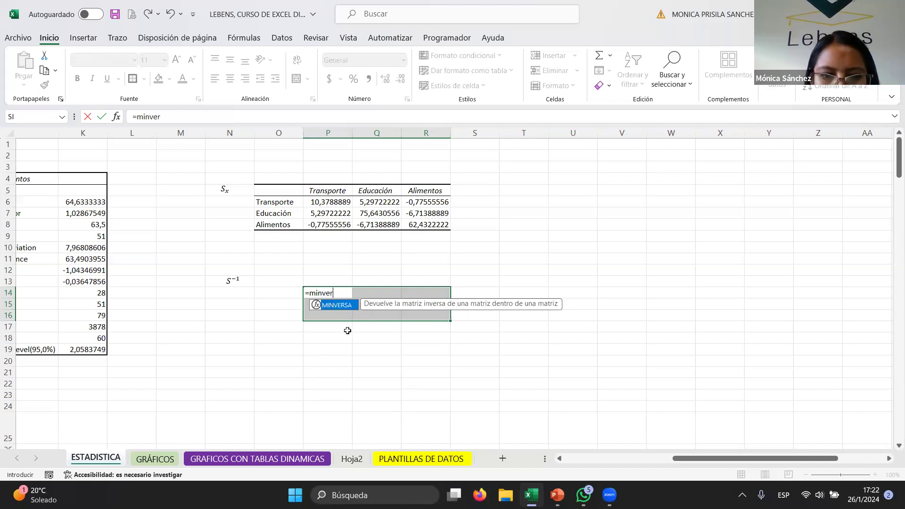
double_click(348, 307)
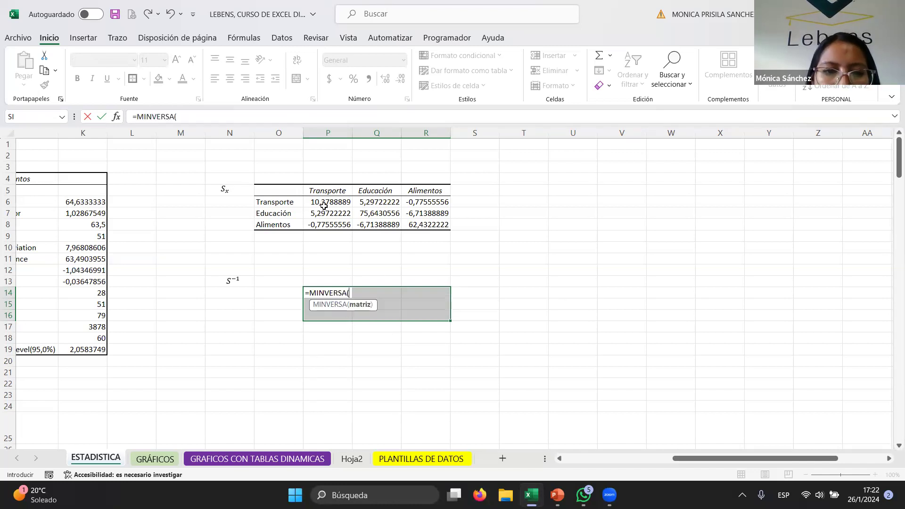
left_click_drag(322, 200, 434, 227)
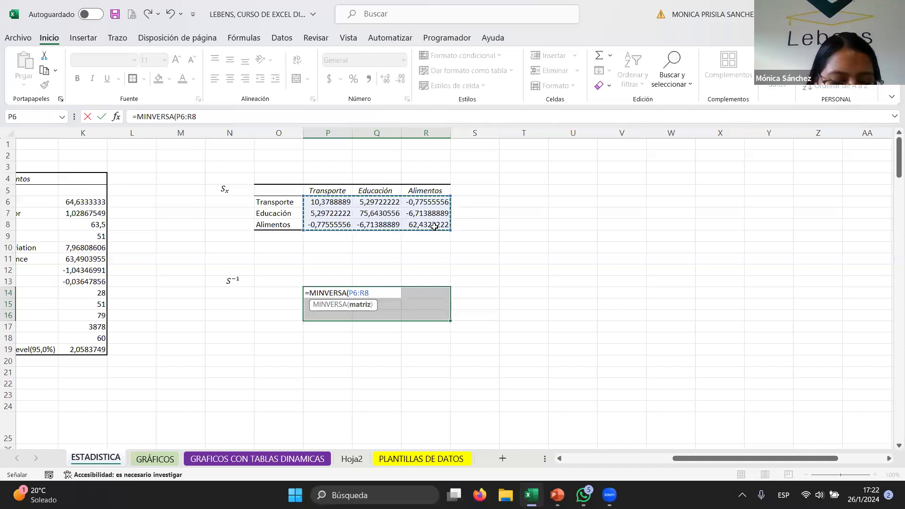
type(")")
key("ctrl+shift+Return")
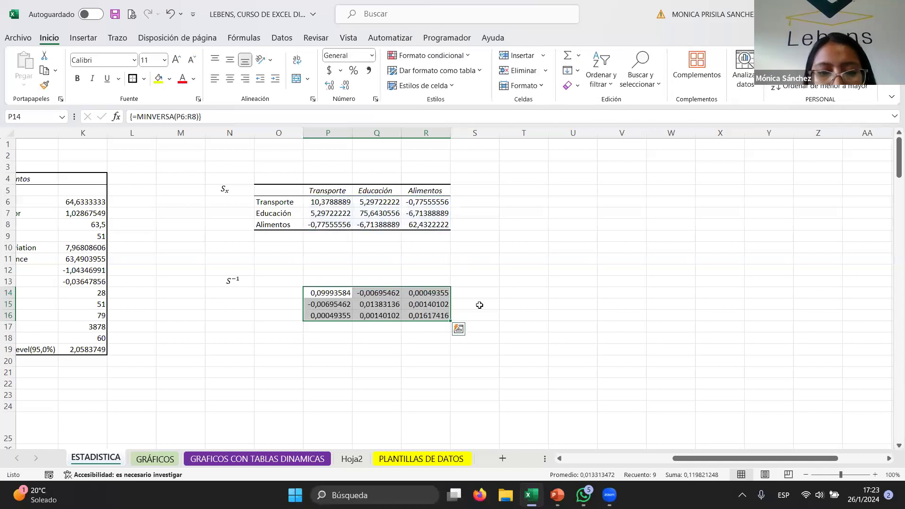
- Copy the header row O5:R5 and paste it at O13 above the inverse matrix
left_click(322, 275)
left_click_drag(273, 188, 412, 188)
key("ctrl+c")
left_click(283, 278)
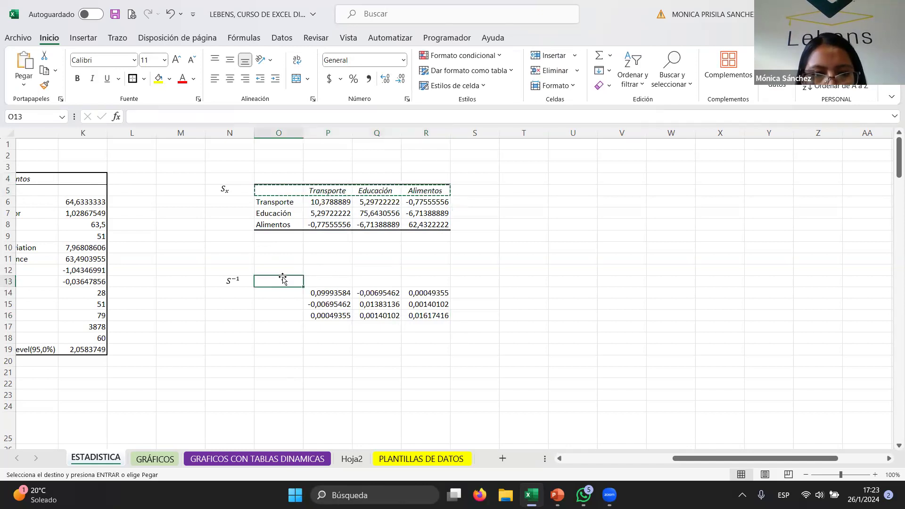
right_click(283, 278)
key("Escape")
key("ctrl+v")
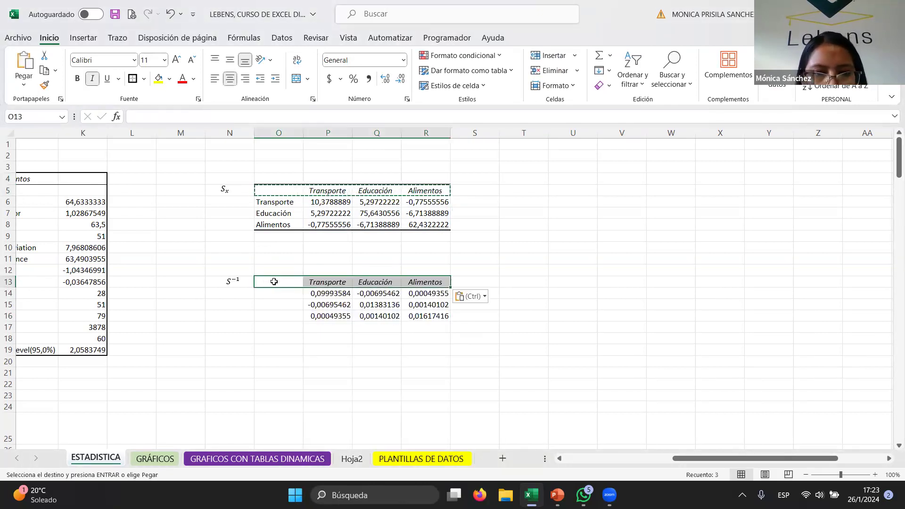
- Try to paste the copied headers transposed into column O at O13
right_click(294, 282)
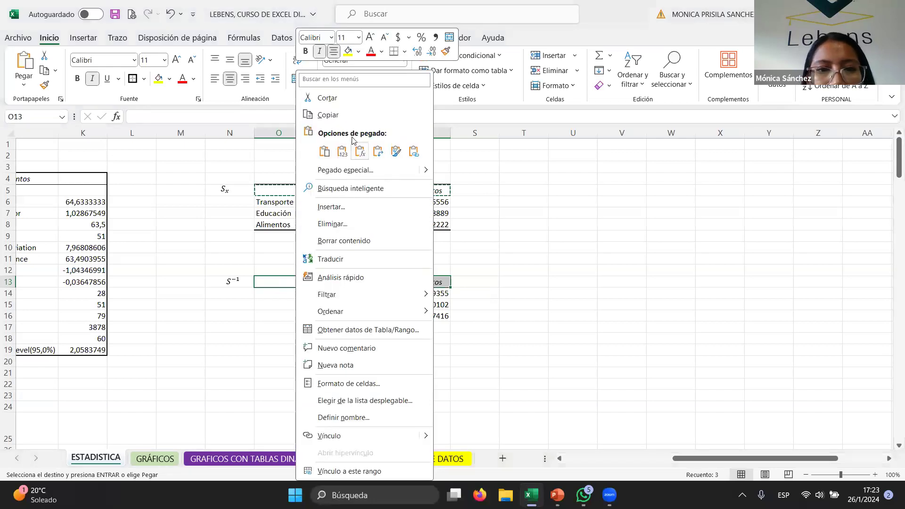
left_click(328, 114)
left_click(284, 292)
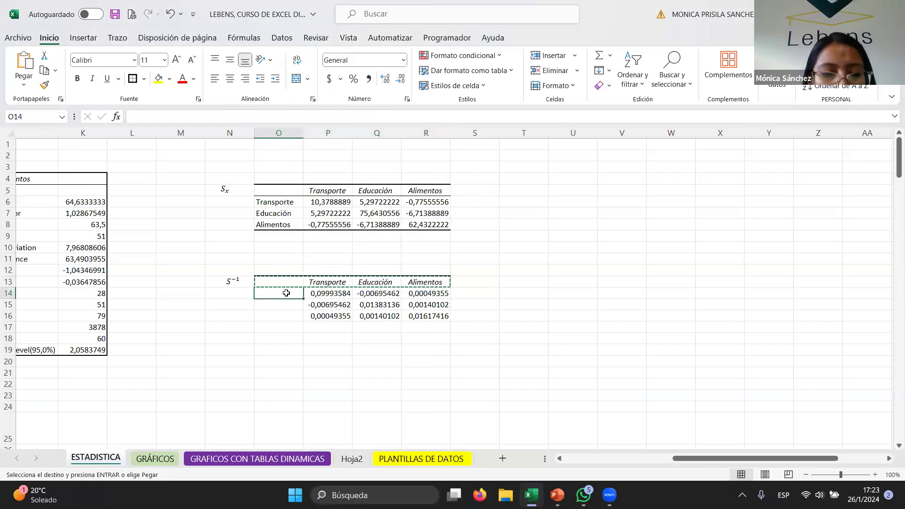
right_click(284, 292)
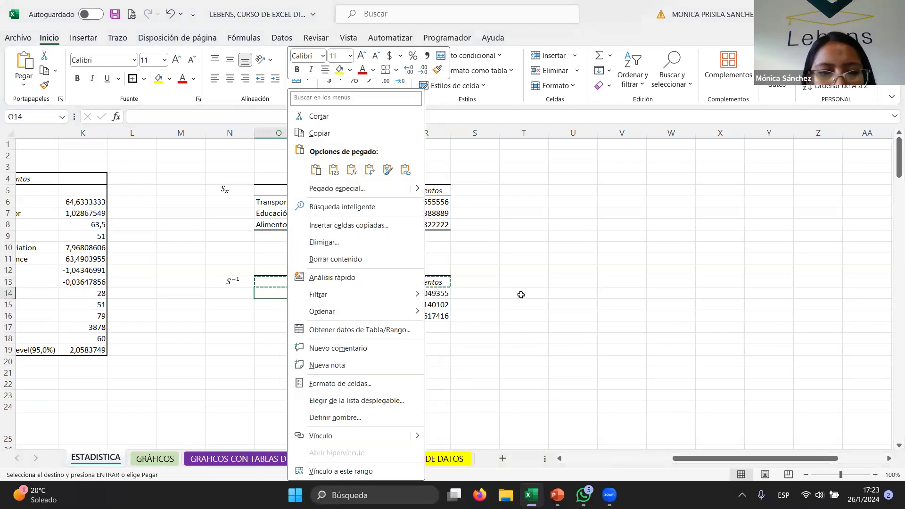
left_click(283, 280)
right_click(283, 280)
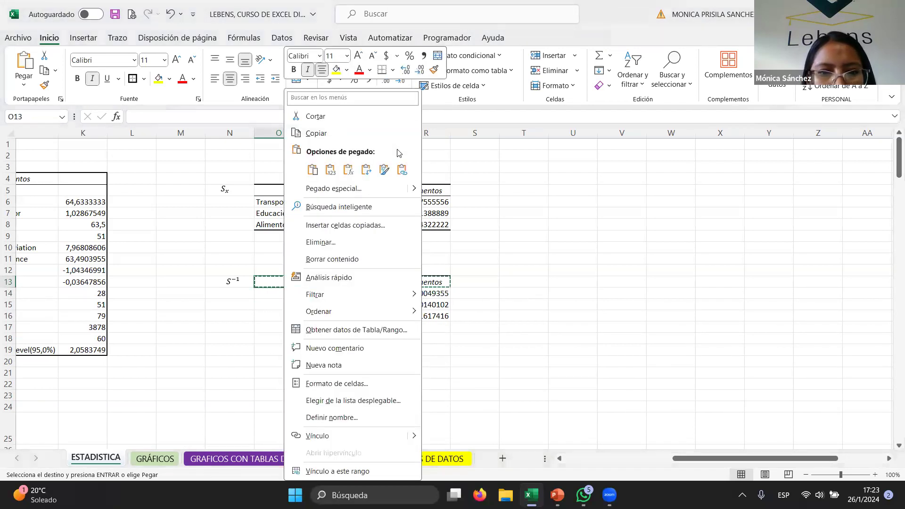
left_click(364, 171)
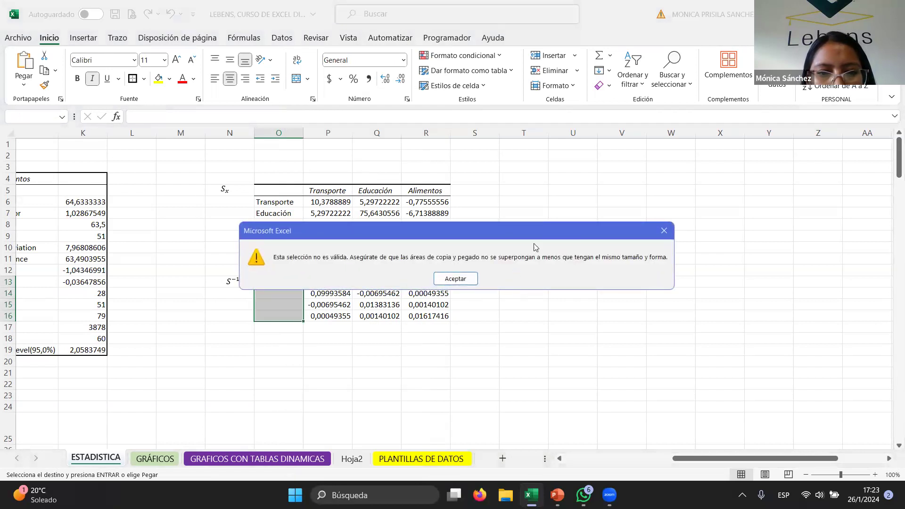
left_click(664, 228)
- Copy the headers P13:R13 and paste them transposed into O14:O16 as row labels
left_click(306, 265)
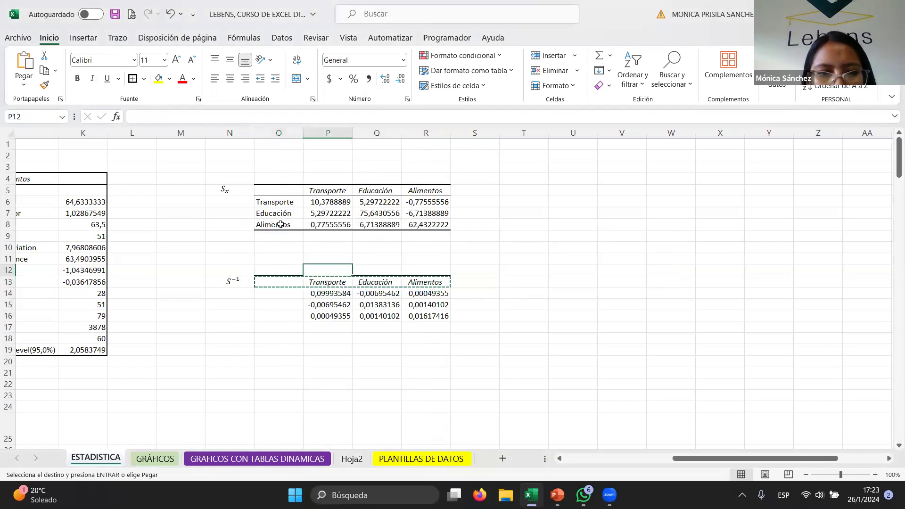
left_click(311, 280)
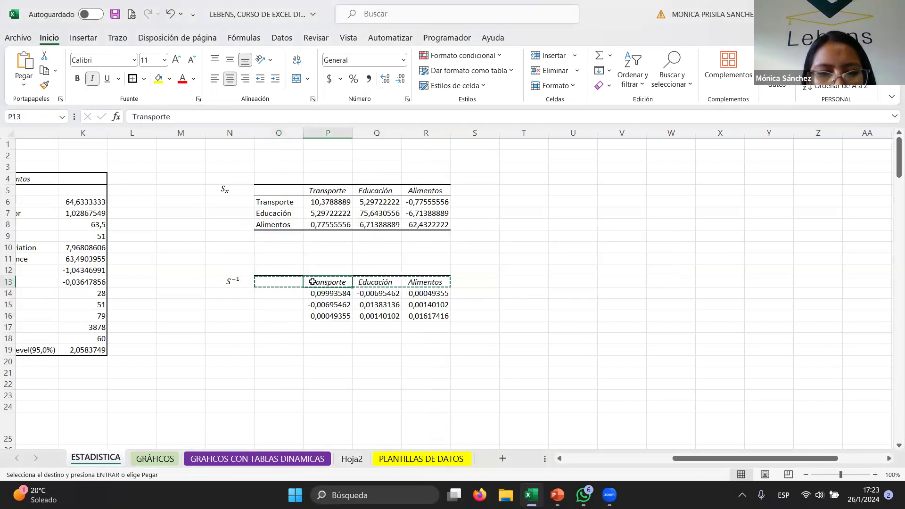
left_click_drag(313, 281, 425, 281)
key("ctrl+c")
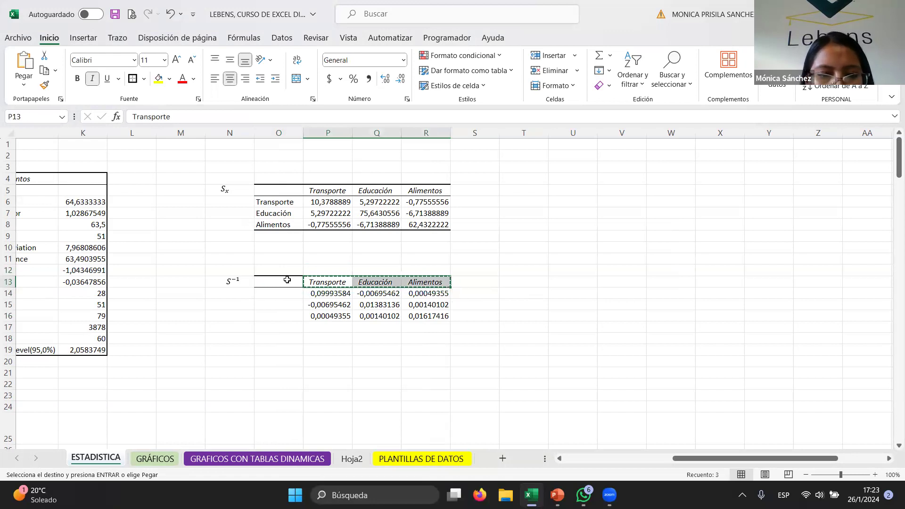
right_click(287, 289)
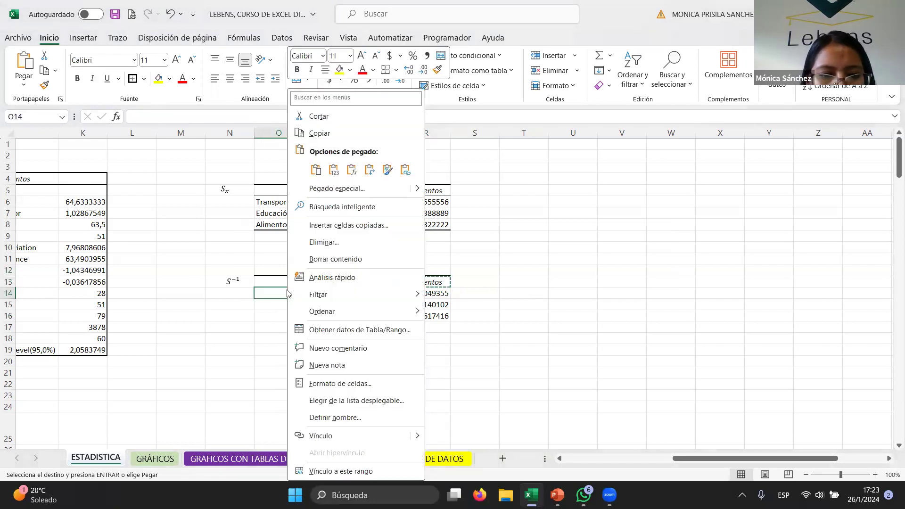
left_click(371, 170)
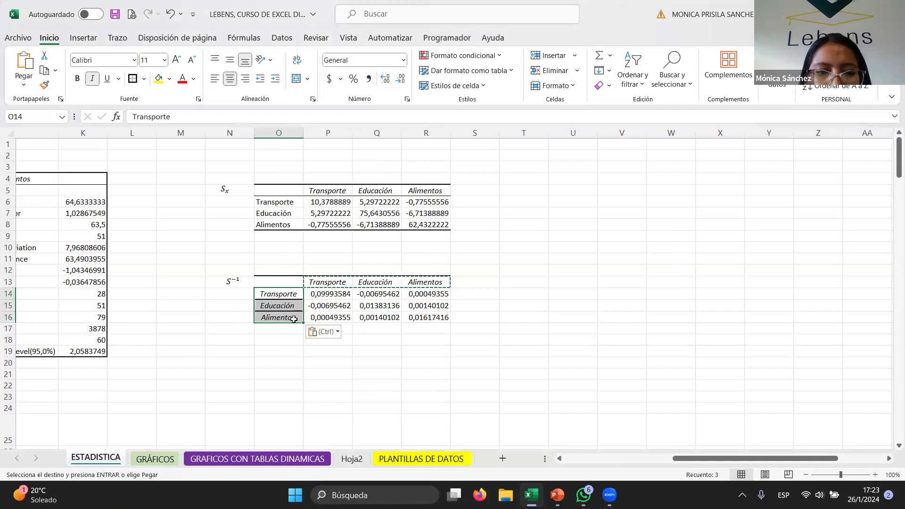
- Switch the transposed label paste to the values and source formatting option
left_click(342, 333)
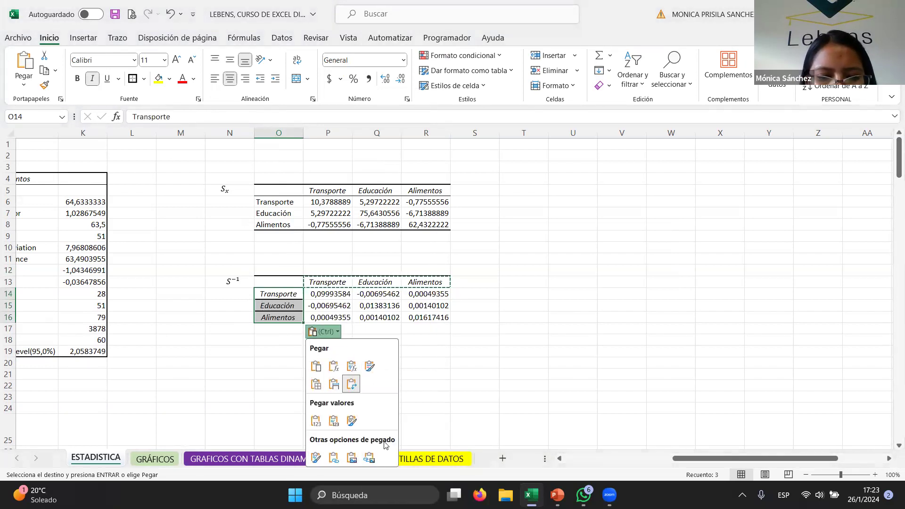
left_click(352, 420)
left_click(445, 278)
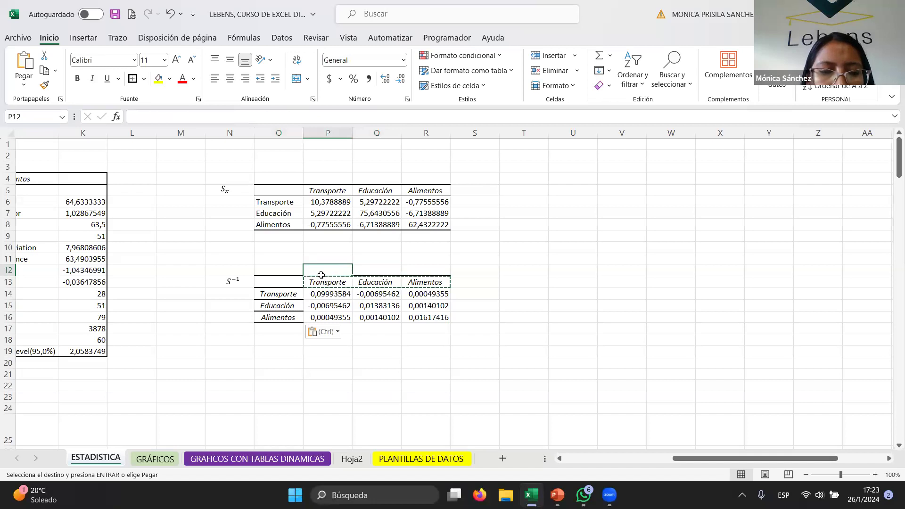
- Paste the copied formatting over the labelled inverse matrix block O13:R16 to frame it with borders
left_click_drag(294, 282, 414, 320)
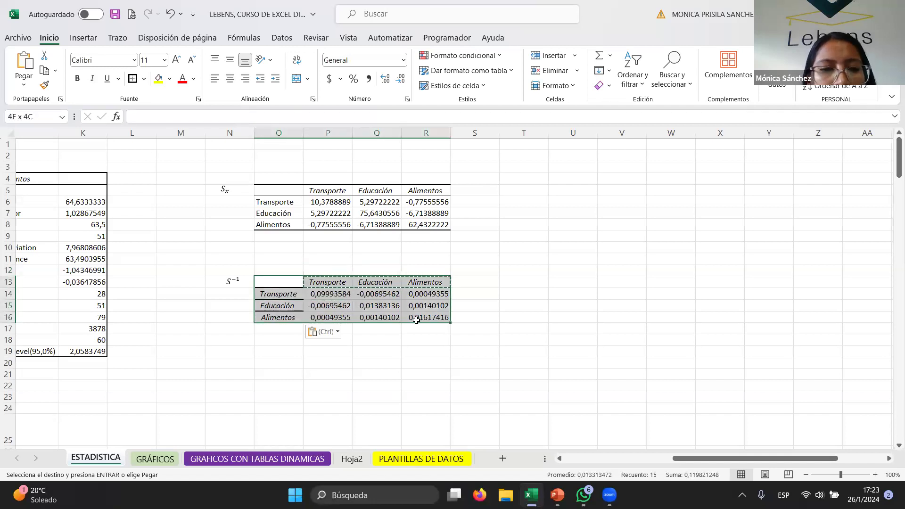
key("ctrl+v")
key("Escape")
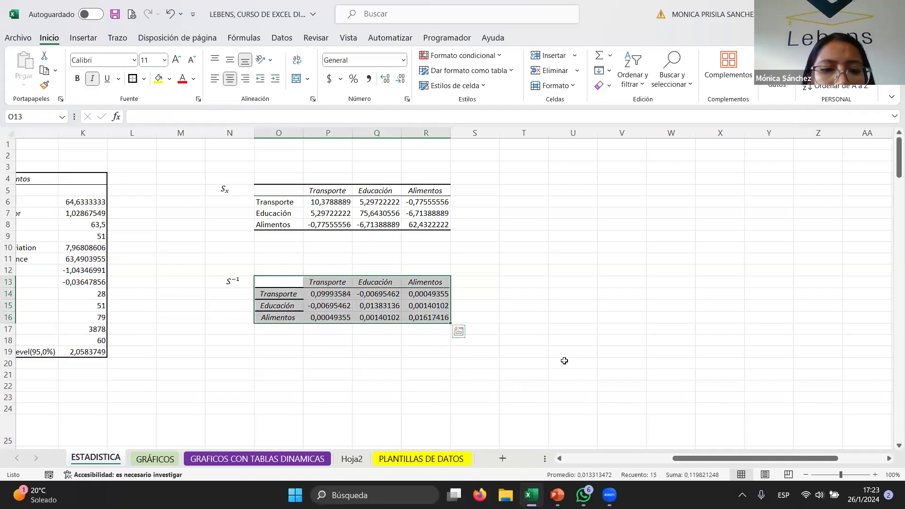
left_click(564, 360)
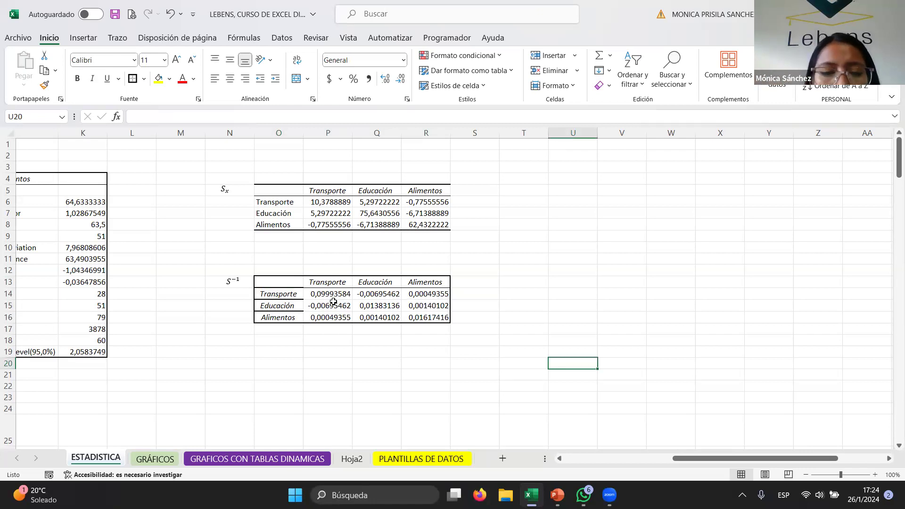
- Open the Correlation analysis tool and set its input range to the data columns B4:D64
left_click(545, 224)
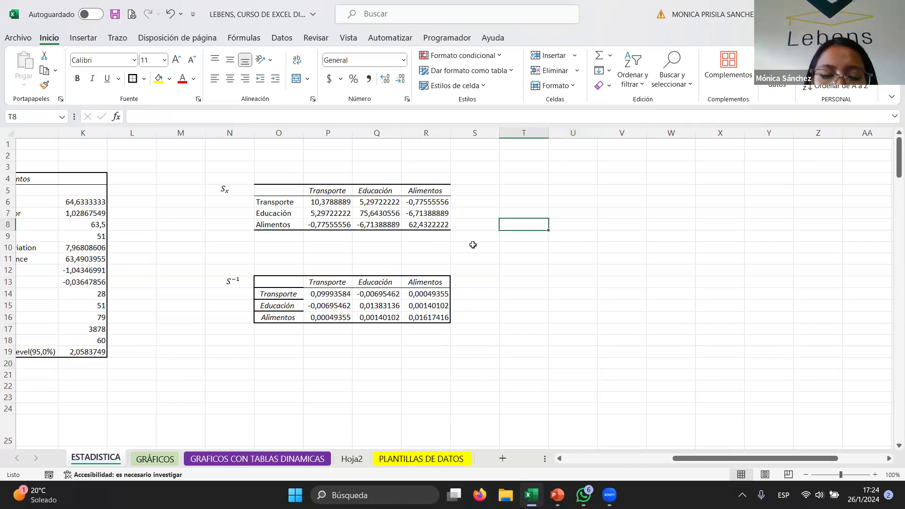
left_click_drag(732, 459, 702, 473)
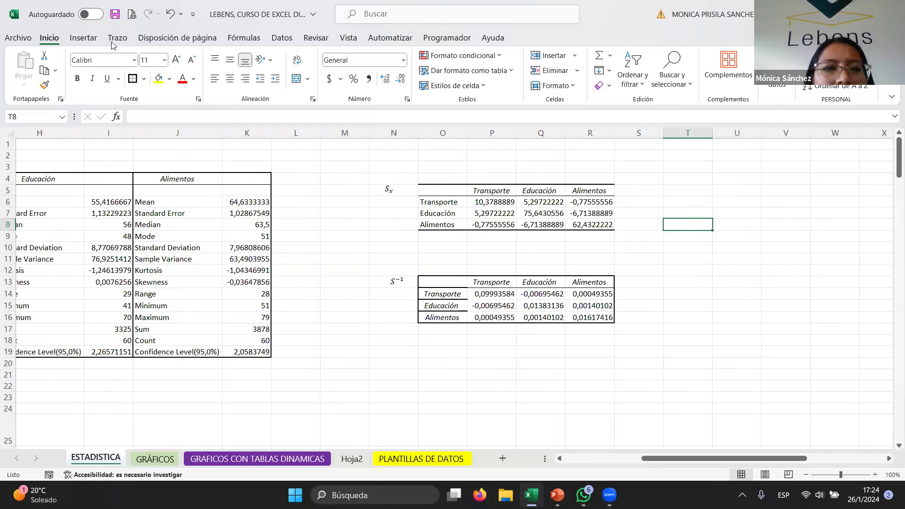
left_click(89, 43)
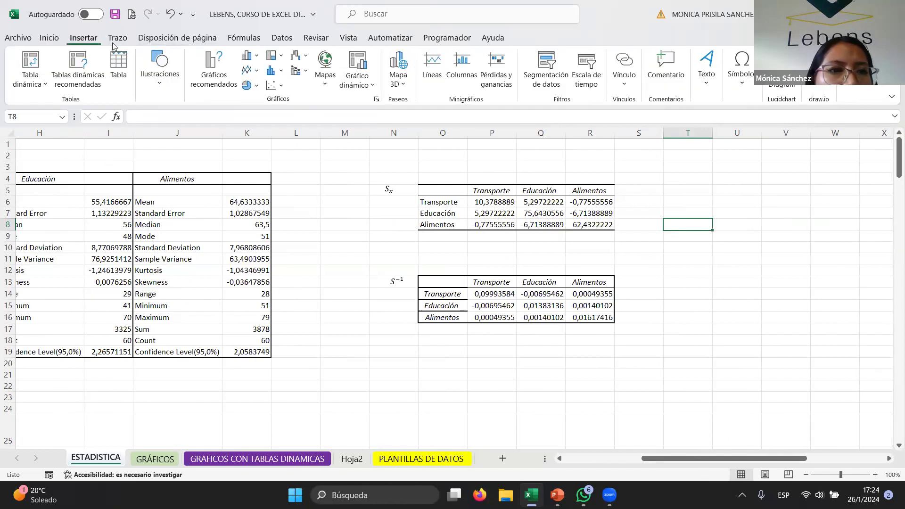
left_click(282, 38)
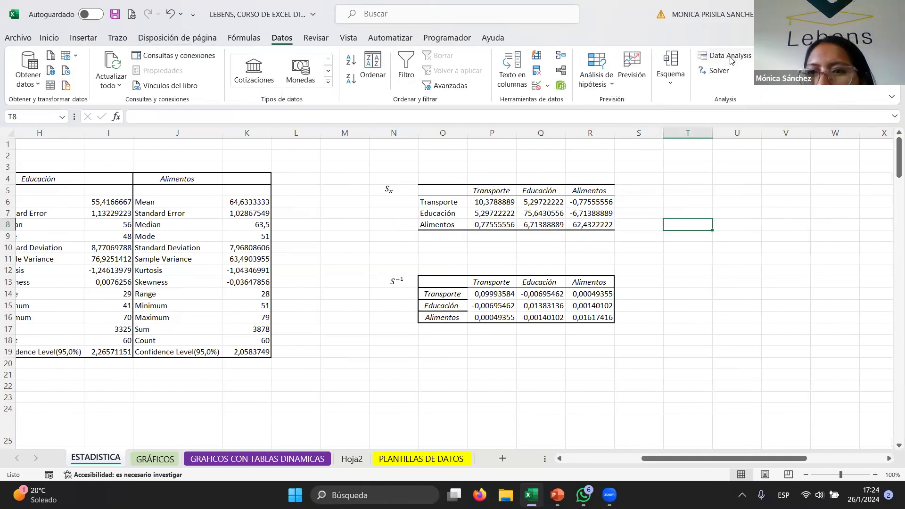
left_click(728, 55)
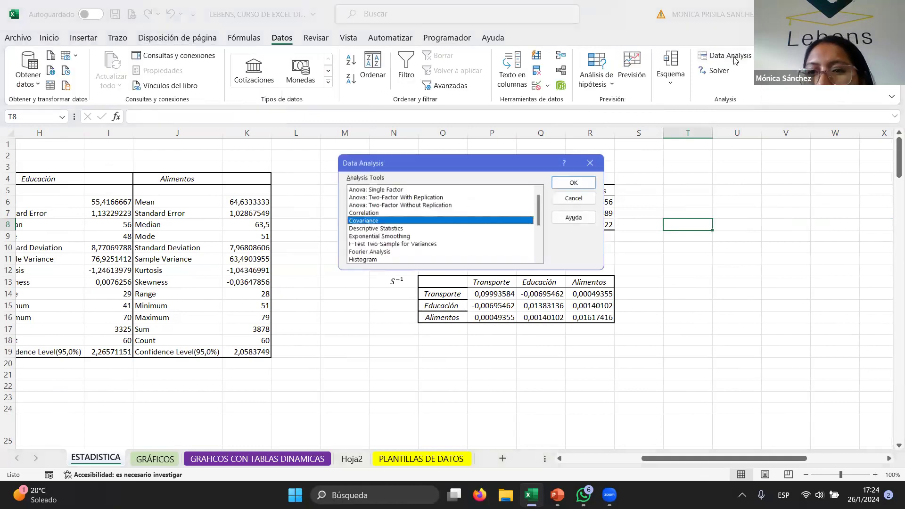
left_click(358, 213)
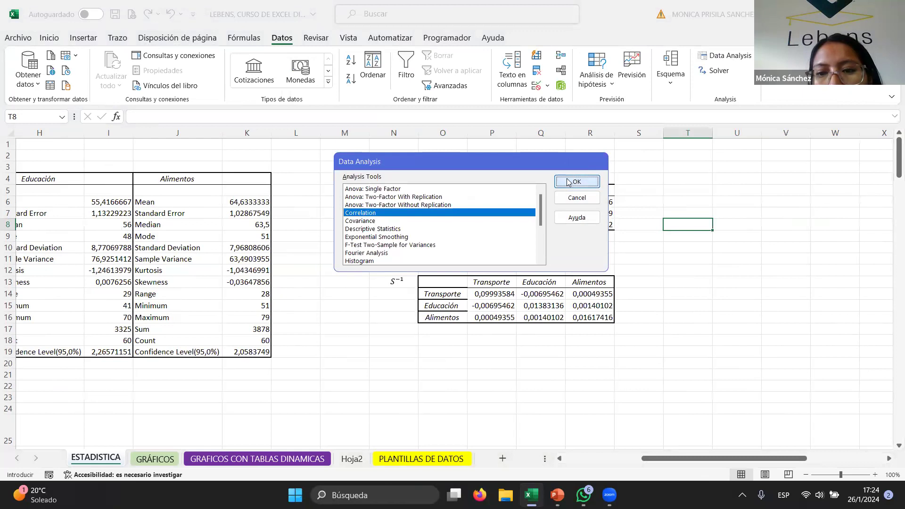
left_click(568, 182)
left_click_drag(715, 460, 566, 455)
left_click_drag(78, 179, 211, 364)
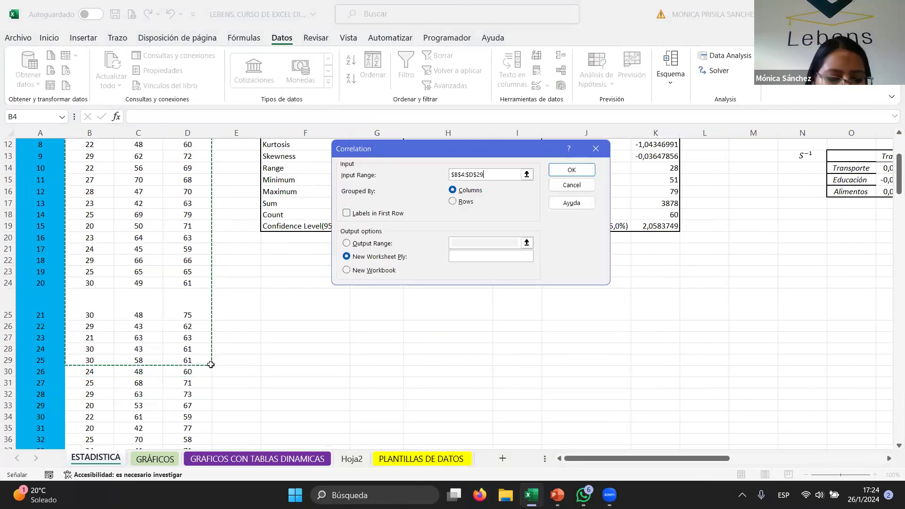
key("ctrl+shift+Down")
- Enable labels in first row, set the output range to T5 and run the correlation
left_click(343, 208)
left_click(345, 210)
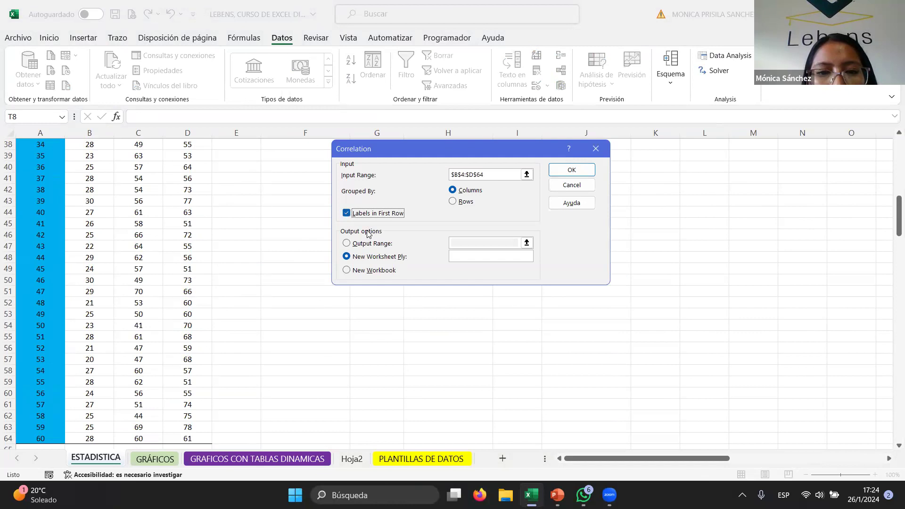
left_click(357, 243)
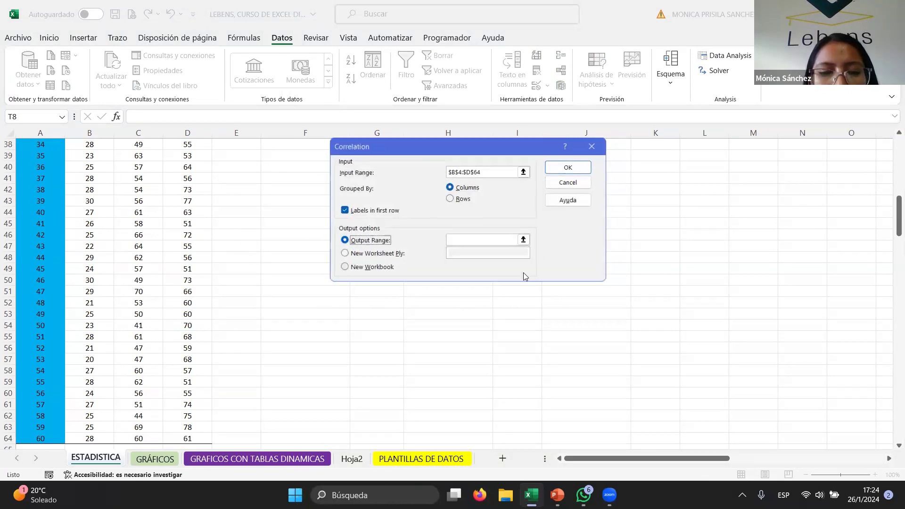
scroll(690, 248, "up", 11)
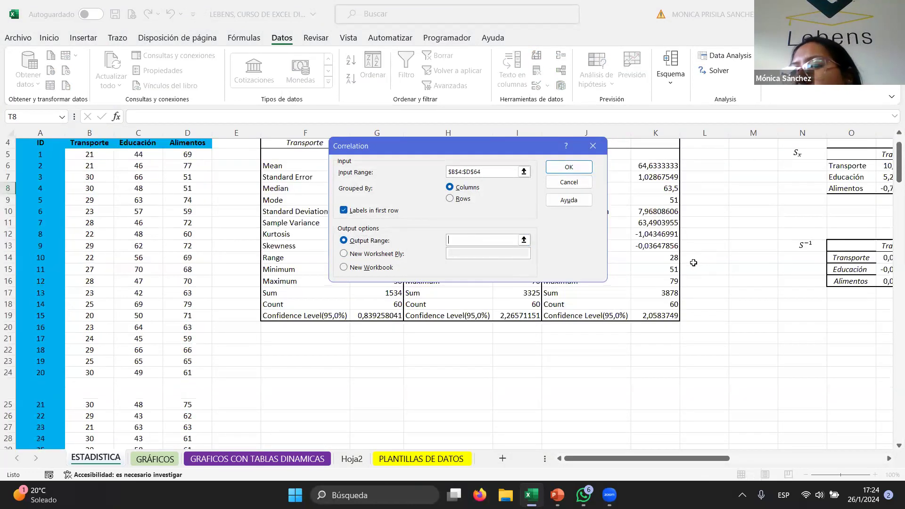
left_click_drag(644, 458, 720, 444)
left_click(706, 158)
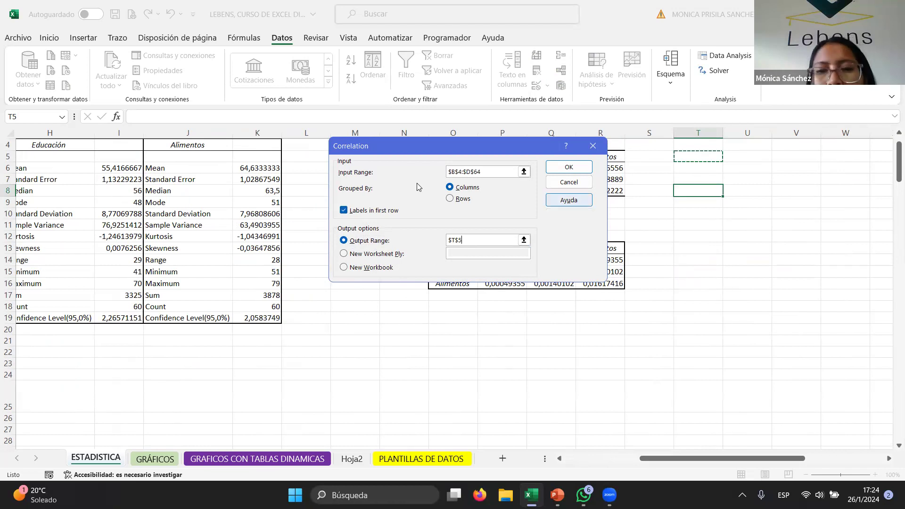
left_click(562, 168)
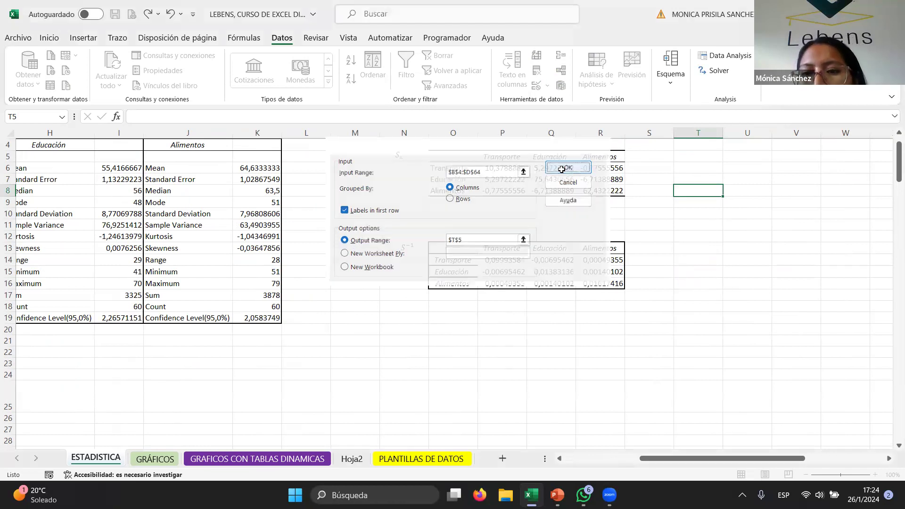
left_click_drag(708, 462, 743, 462)
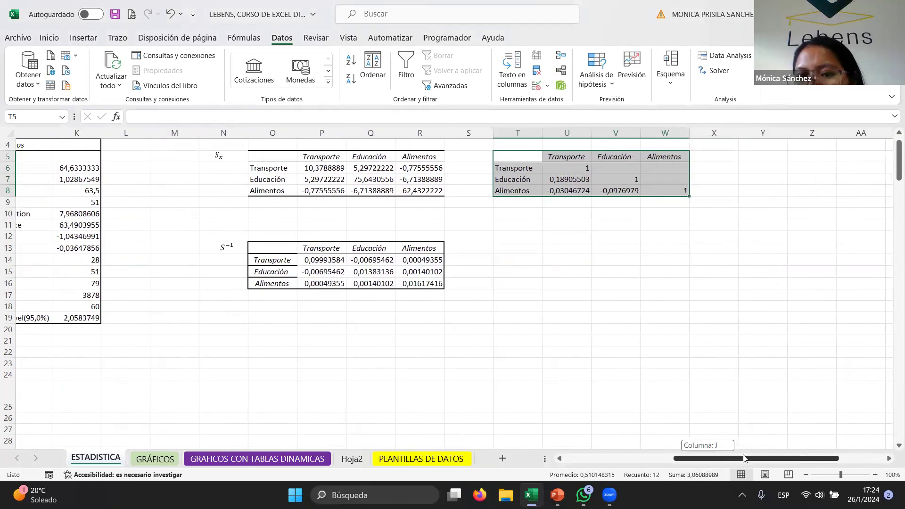
- Fill the correlation matrix's upper row V6:W6 with =TRANSPONER(U7:U8)
left_click(553, 165)
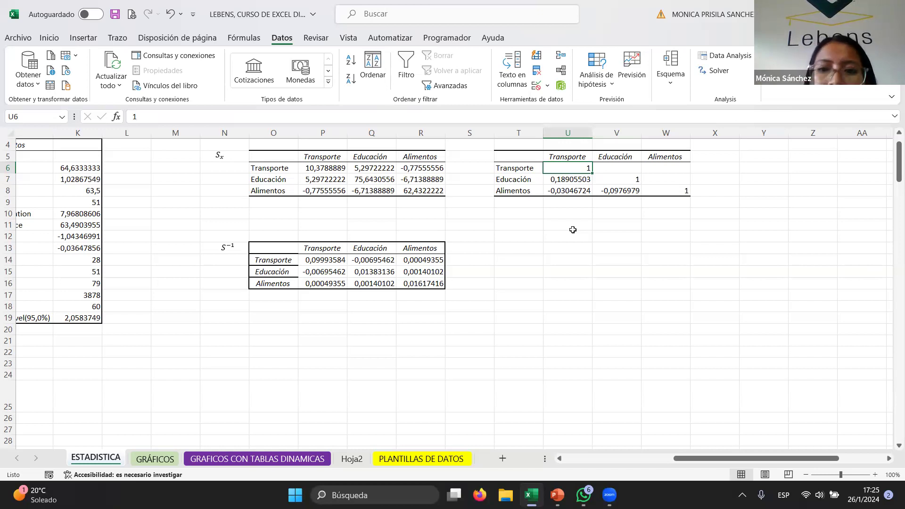
left_click_drag(556, 180, 559, 194)
right_click(560, 195)
right_click(552, 192)
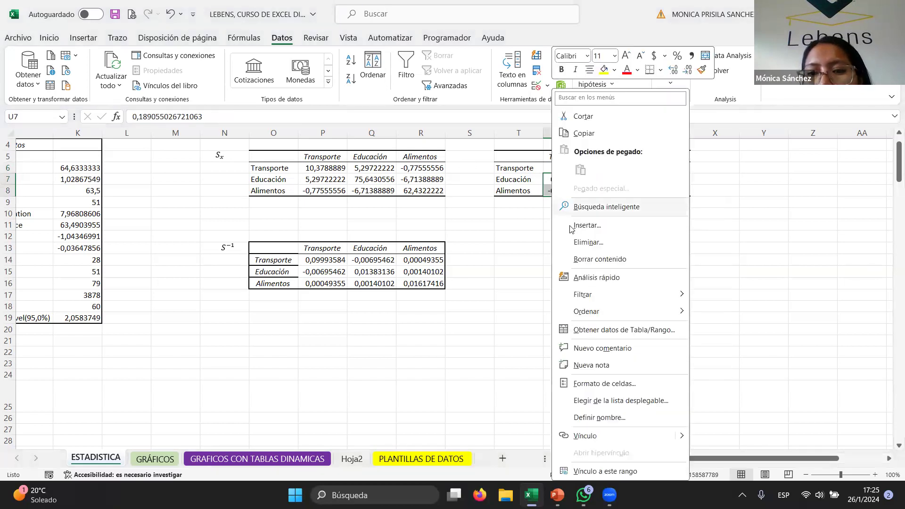
left_click(585, 133)
left_click(608, 169)
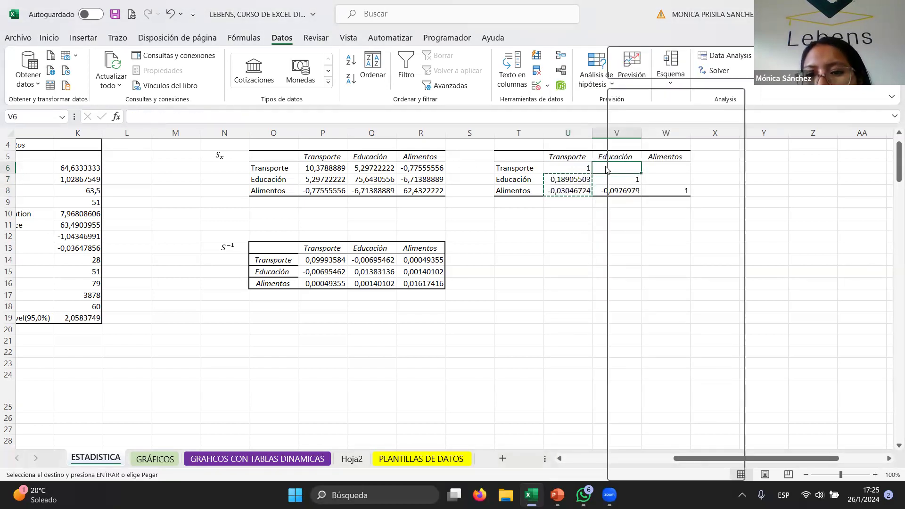
left_click(601, 167)
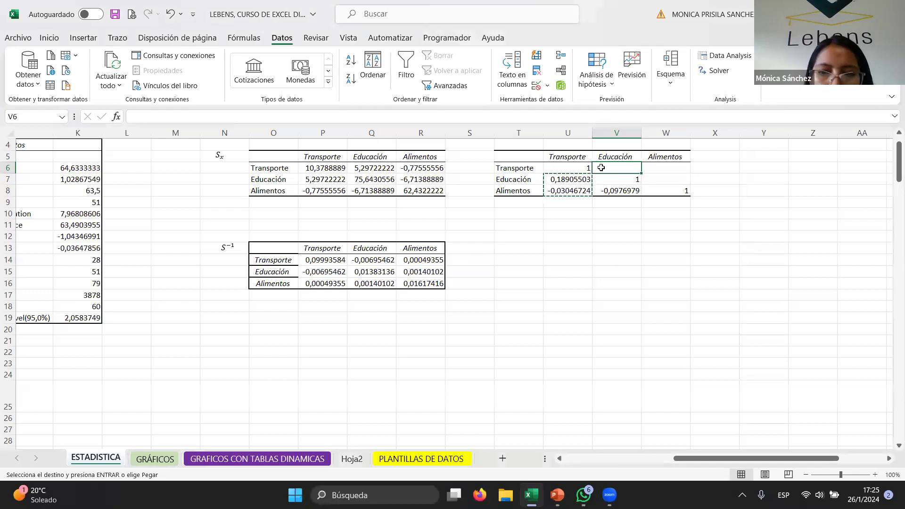
type("=tr")
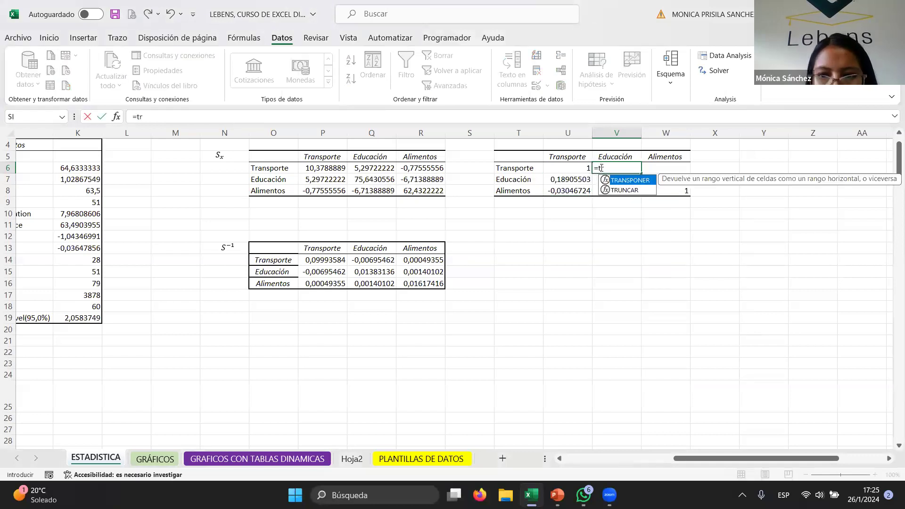
double_click(627, 181)
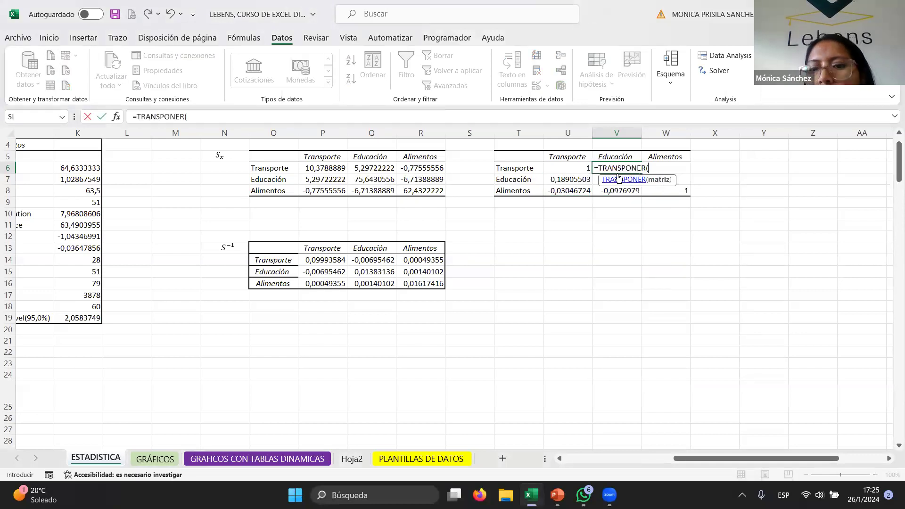
left_click_drag(583, 180, 582, 196)
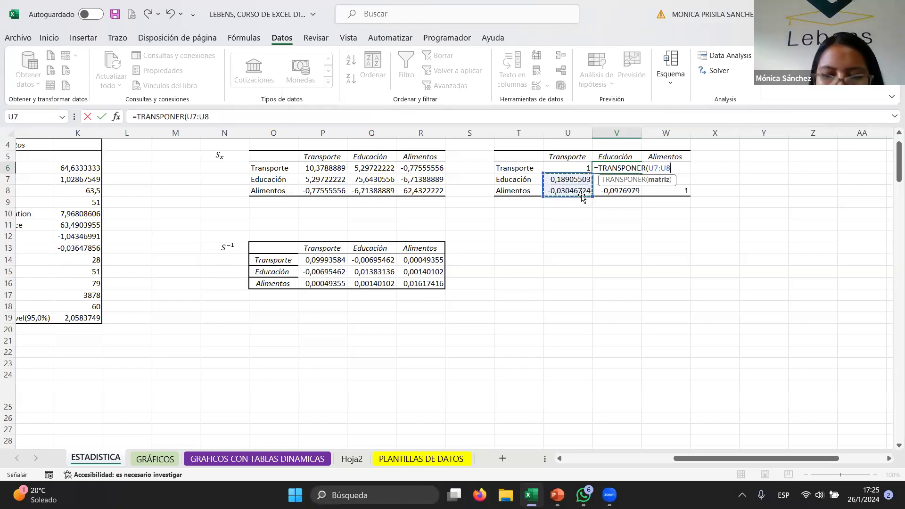
type(")")
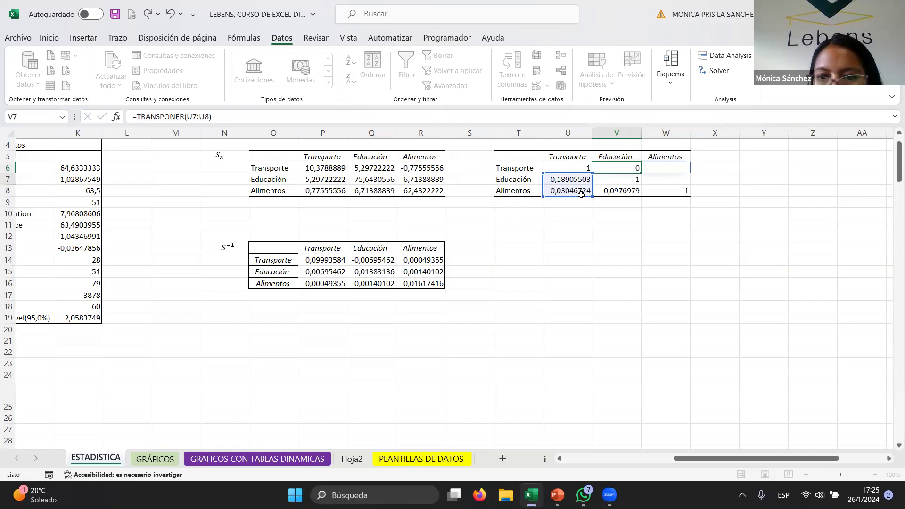
key("Return")
left_click(610, 166)
left_click(657, 169)
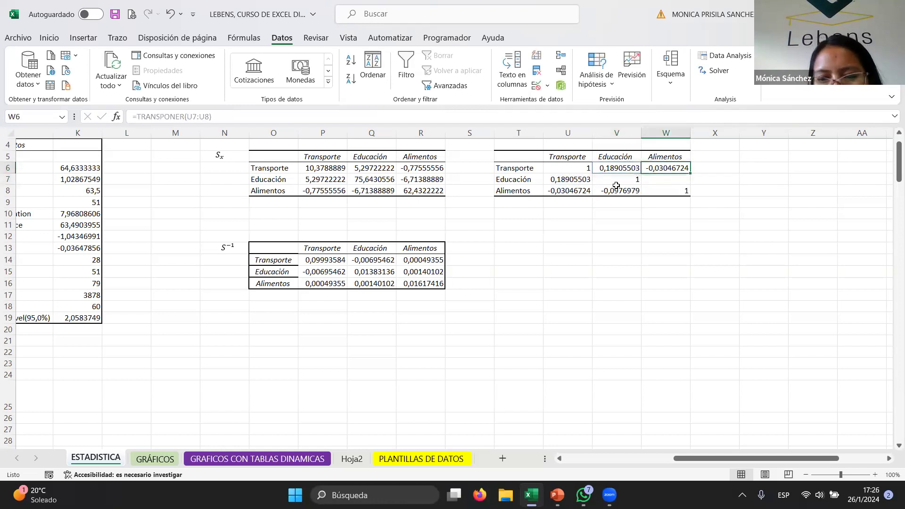
- Copy the Alimentos–Educación correlation from V8 into W7 to complete the symmetric matrix
left_click(627, 188)
key("ctrl+c")
left_click(652, 178)
key("ctrl+v")
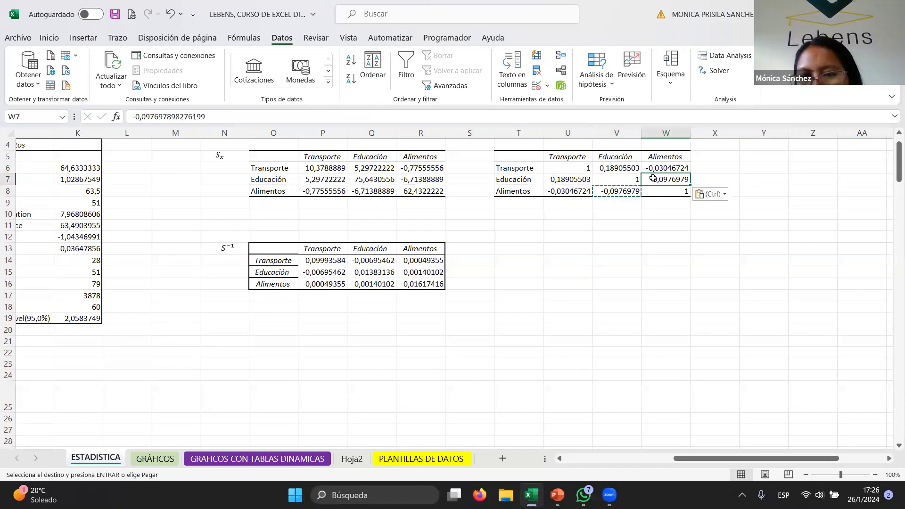
left_click(660, 190)
left_click(617, 178)
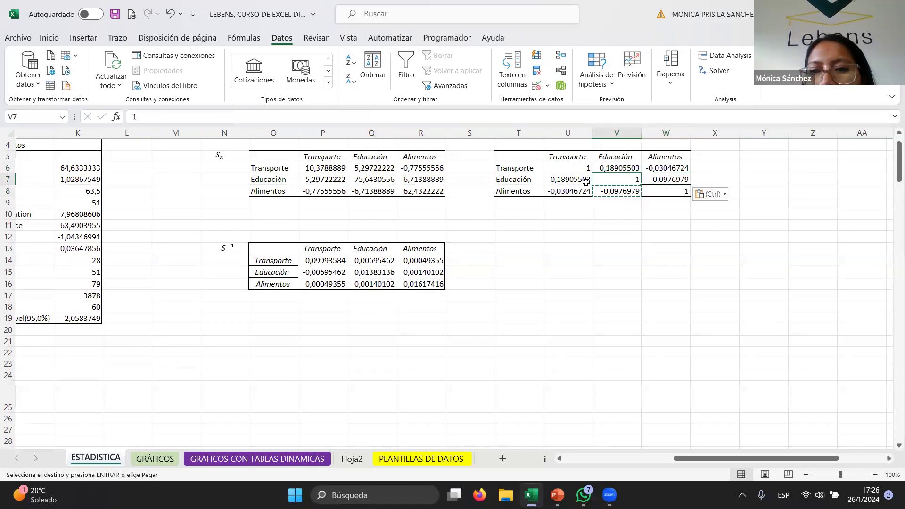
left_click_drag(518, 157, 665, 190)
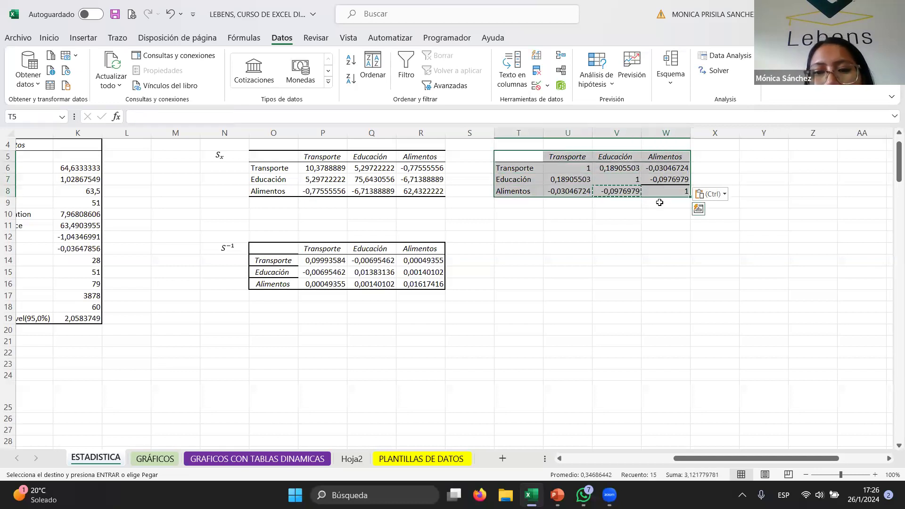
left_click(602, 236)
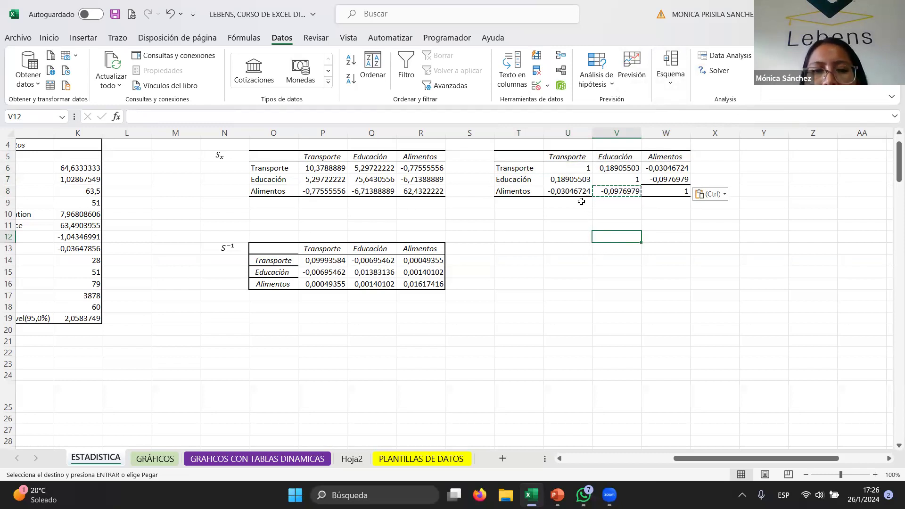
left_click(575, 184)
left_click(601, 203)
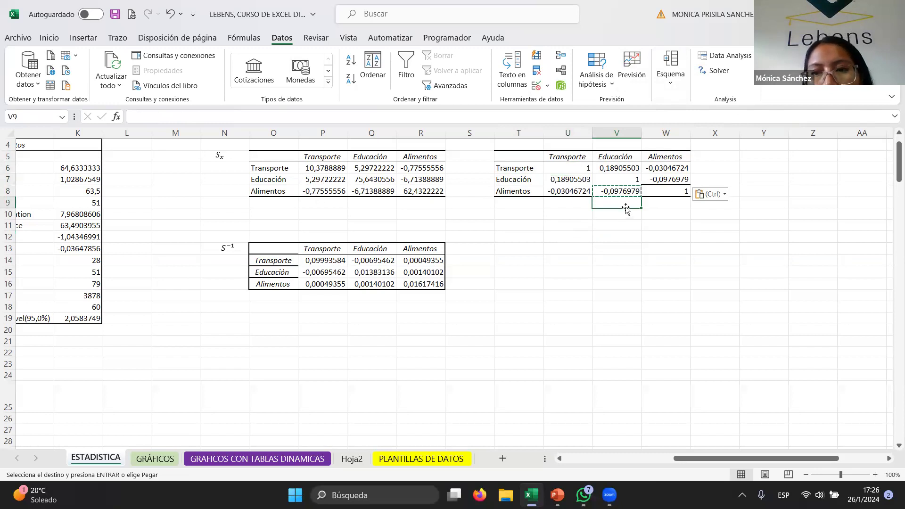
left_click(617, 257)
- Open the Anova: Single Factor tool from Data Analysis
left_click(773, 177)
left_click(751, 156)
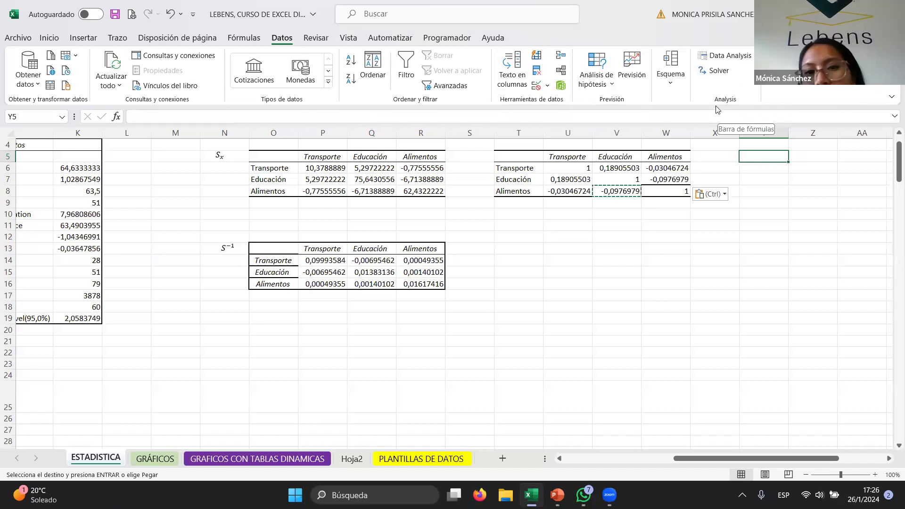
left_click(710, 61)
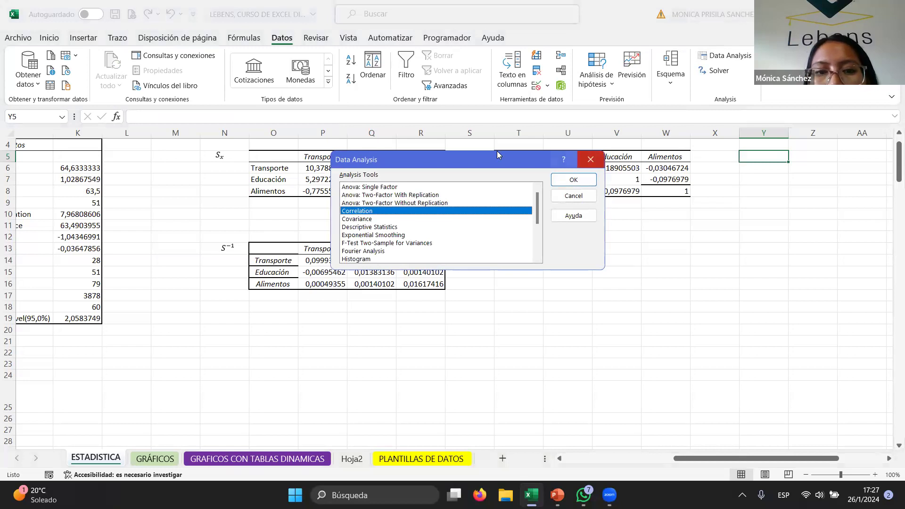
scroll(434, 260, "down", 1)
scroll(431, 250, "up", 1)
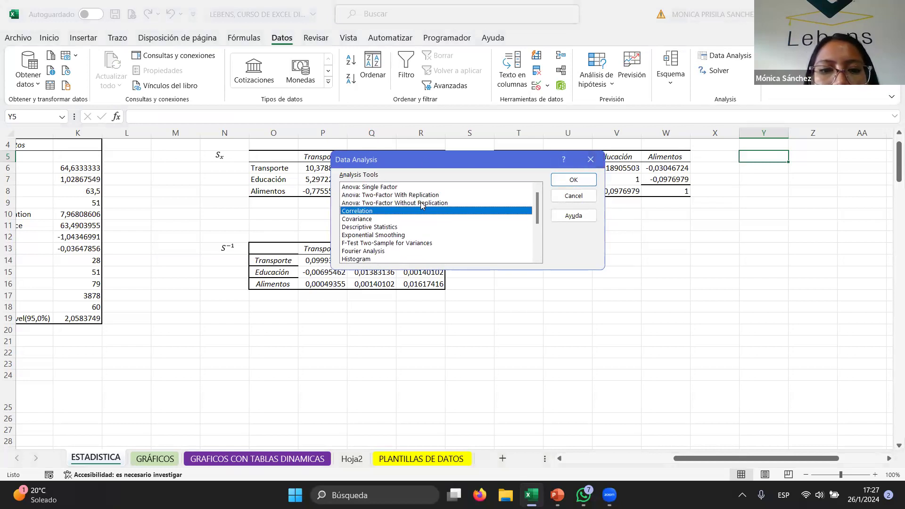
left_click(364, 188)
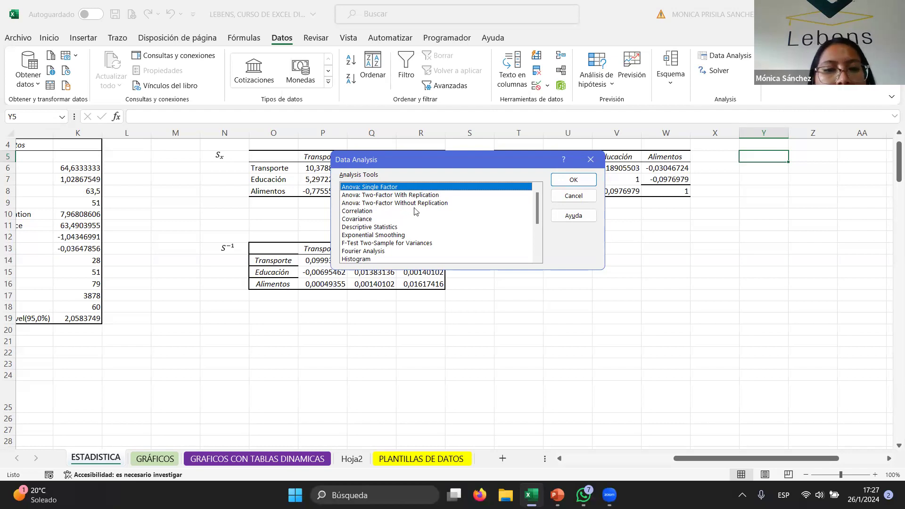
left_click(583, 183)
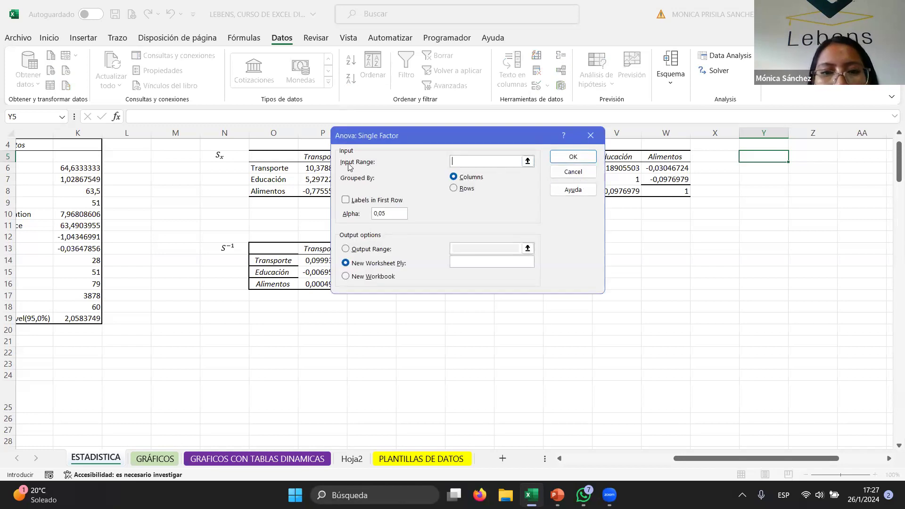
- Set the ANOVA input range to the data columns B4:D64
left_click_drag(743, 458, 627, 459)
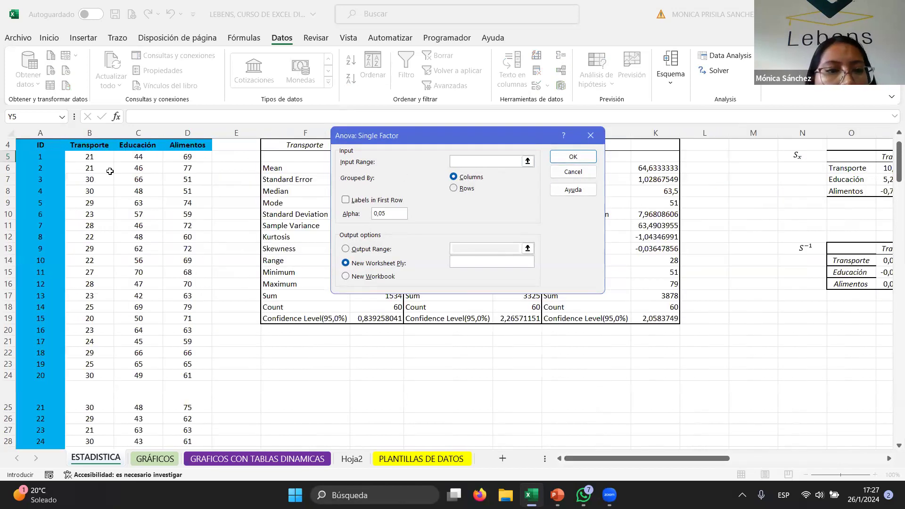
scroll(110, 171, "up", 1)
left_click(94, 183)
left_click_drag(93, 184, 176, 179)
key("ctrl+shift+Down")
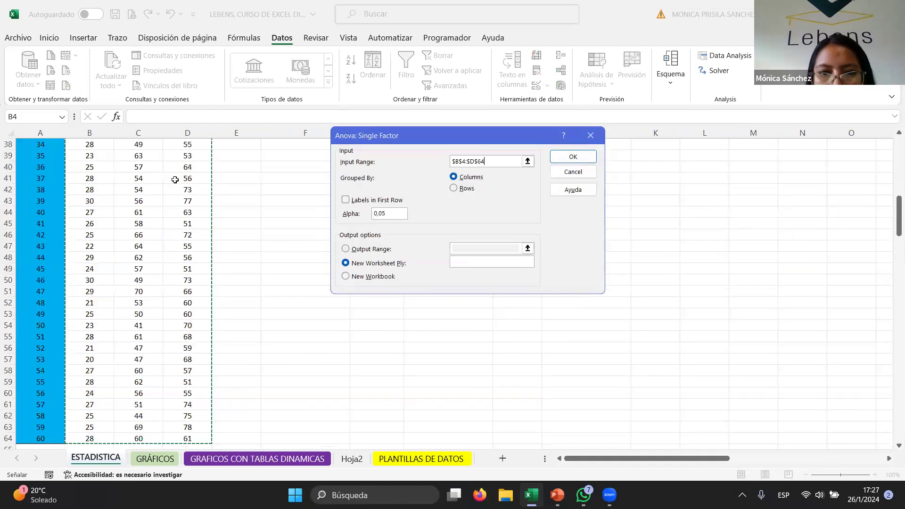
scroll(174, 191, "up", 10)
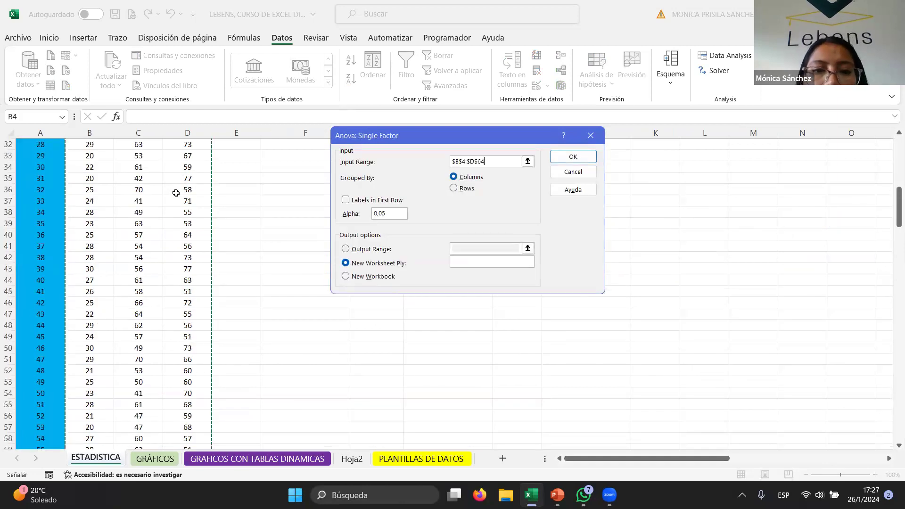
scroll(204, 244, "up", 2)
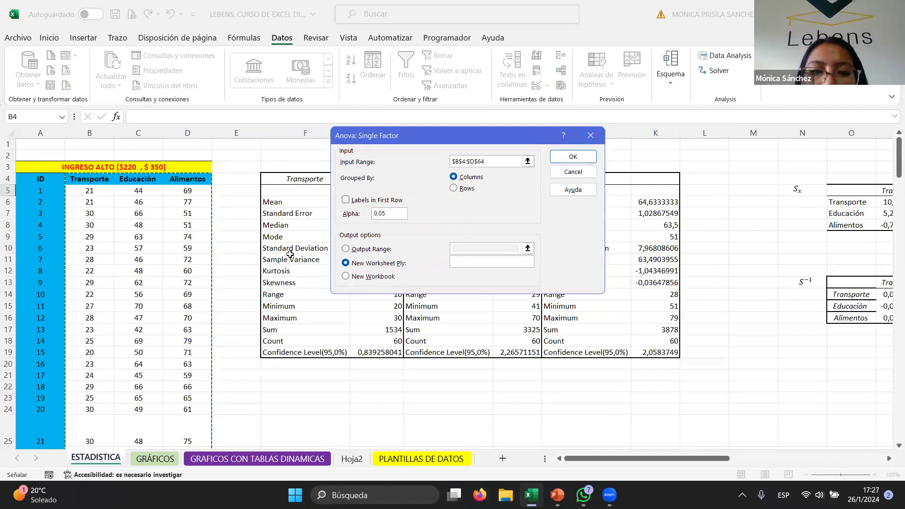
- Enable labels in first row, send the output to a new workbook, and run the ANOVA
left_click(346, 200)
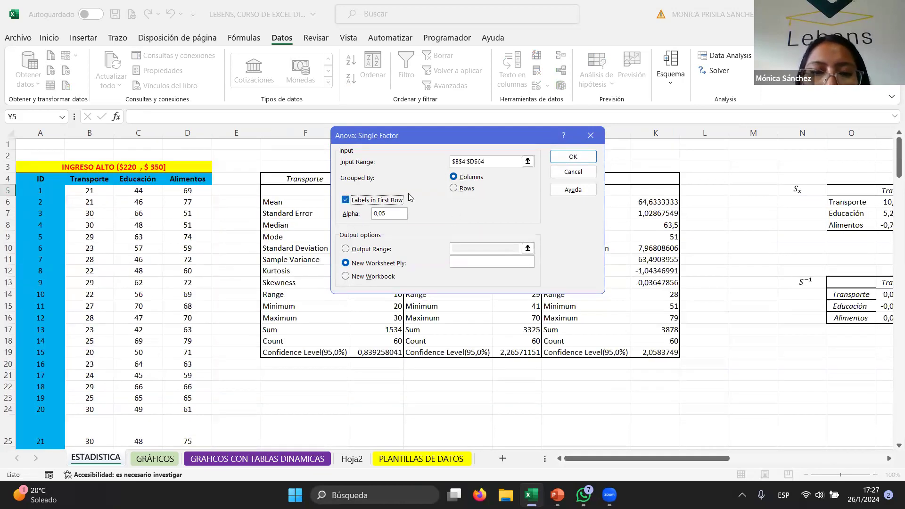
left_click(345, 248)
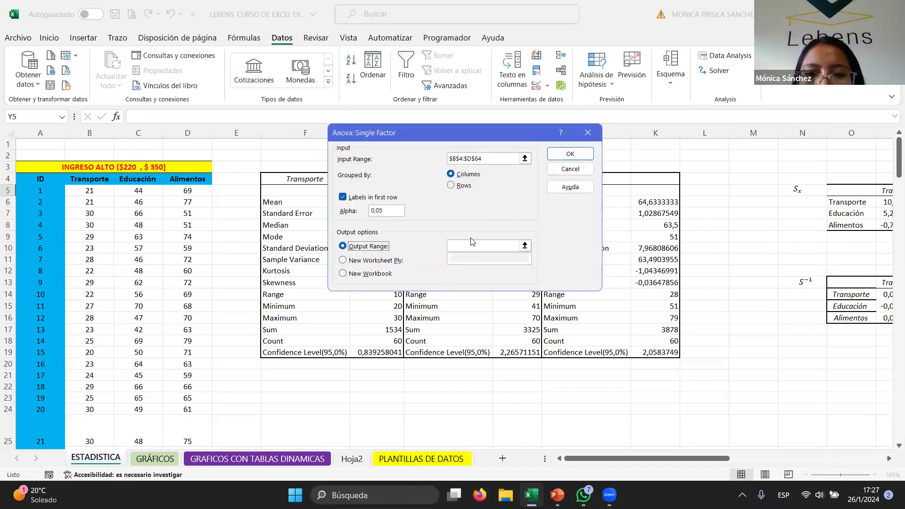
left_click(341, 260)
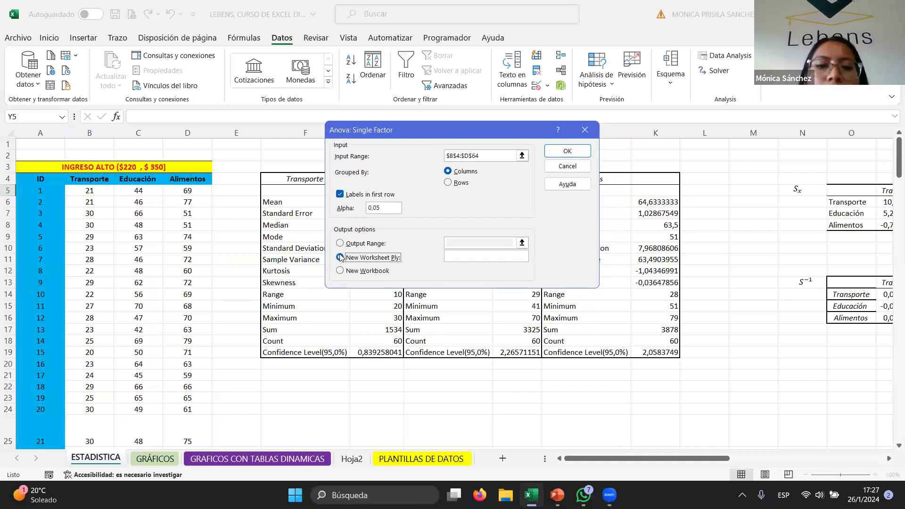
left_click(461, 254)
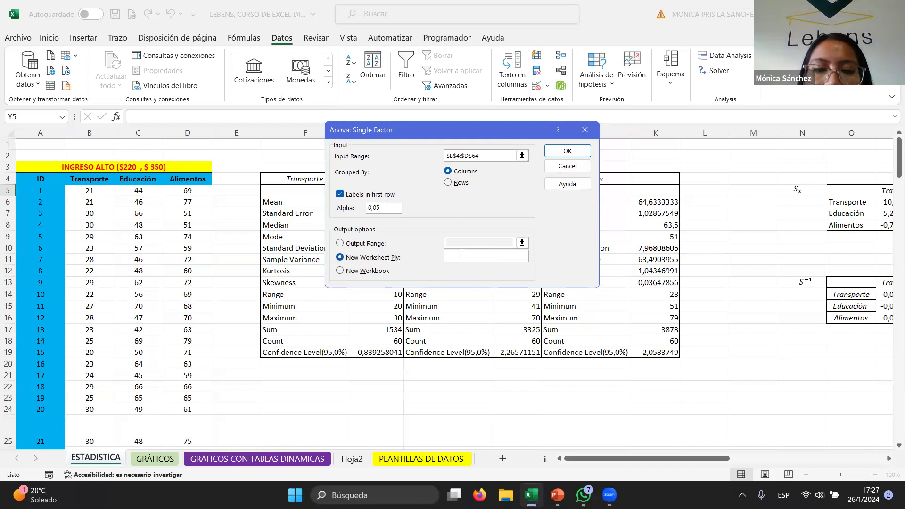
left_click(367, 270)
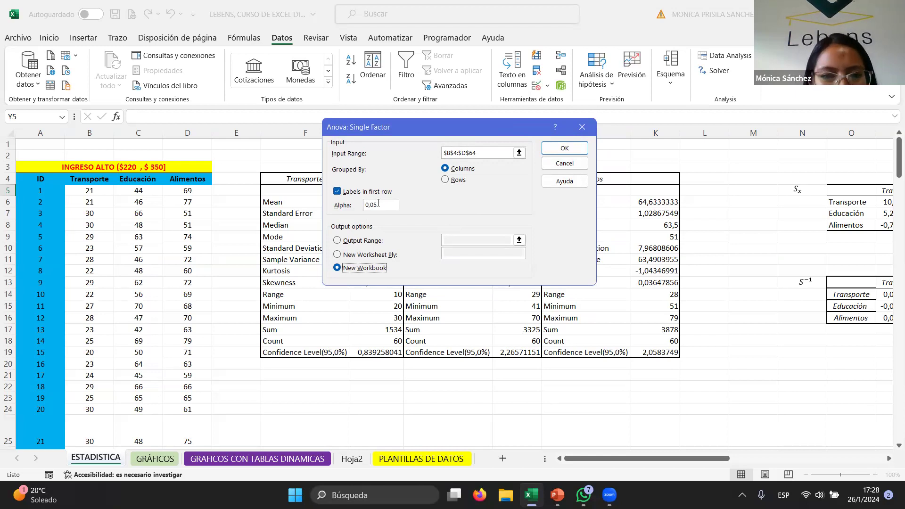
left_click(566, 149)
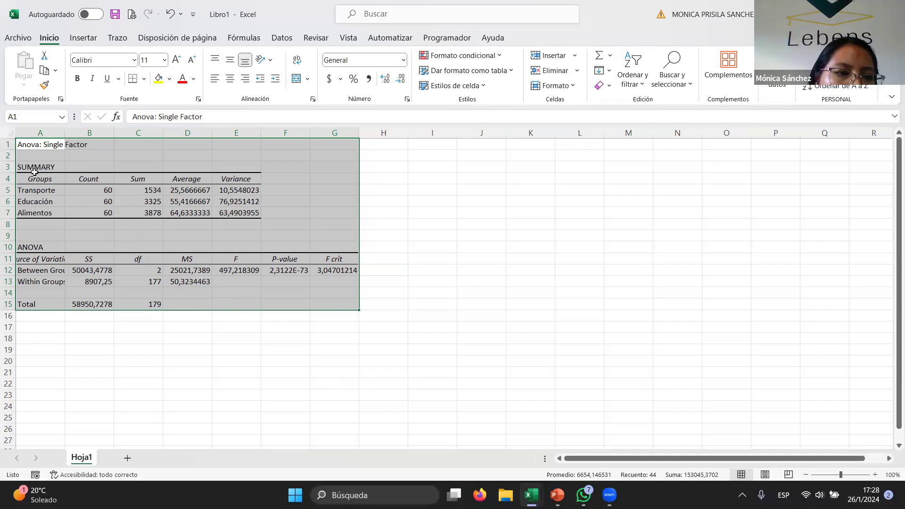
- Examine the ANOVA summary table of counts, sums, averages and variances for each group
left_click(86, 201)
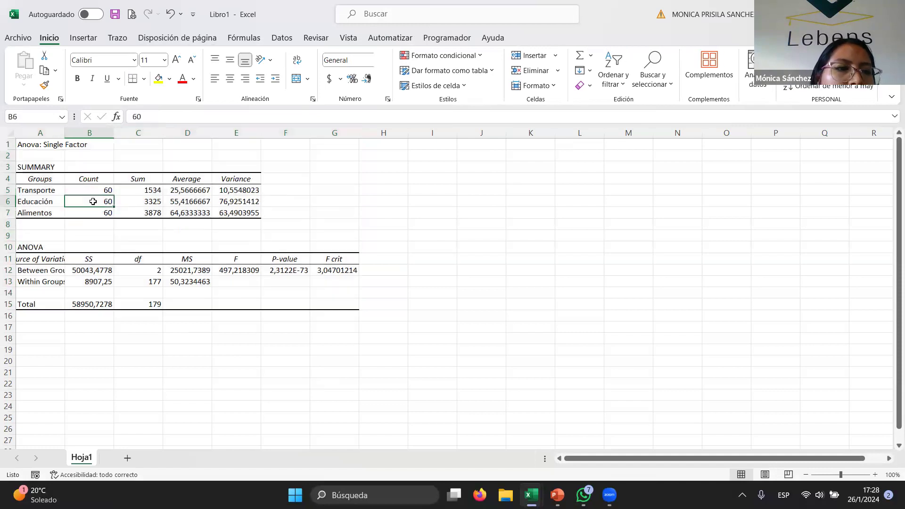
left_click(39, 149)
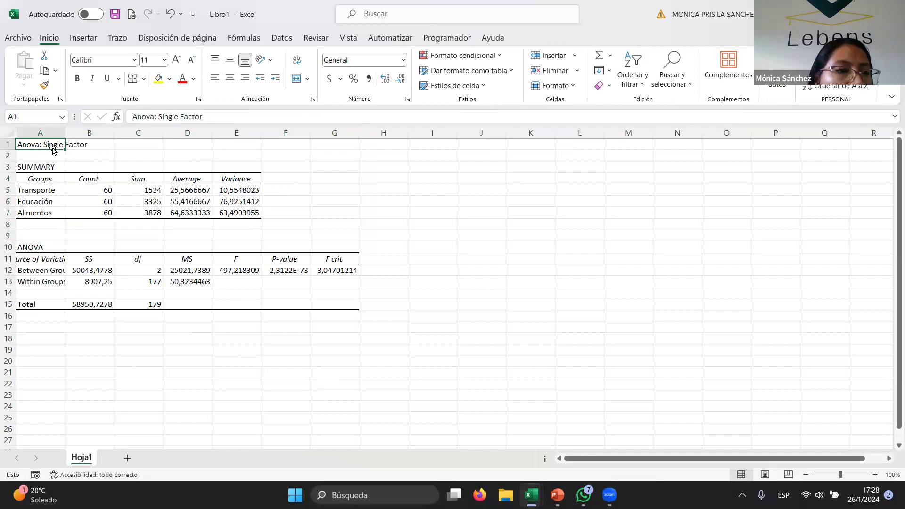
left_click_drag(47, 168, 236, 208)
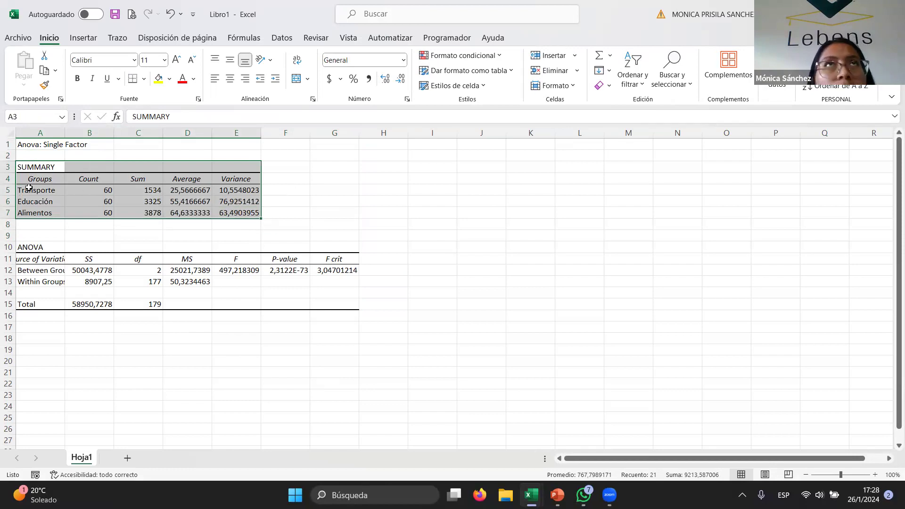
left_click(32, 188)
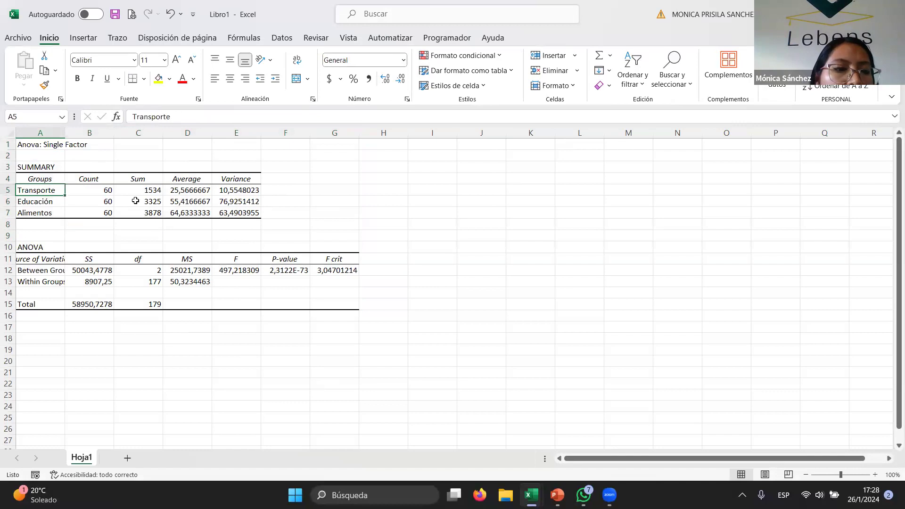
left_click(97, 191)
left_click(132, 190)
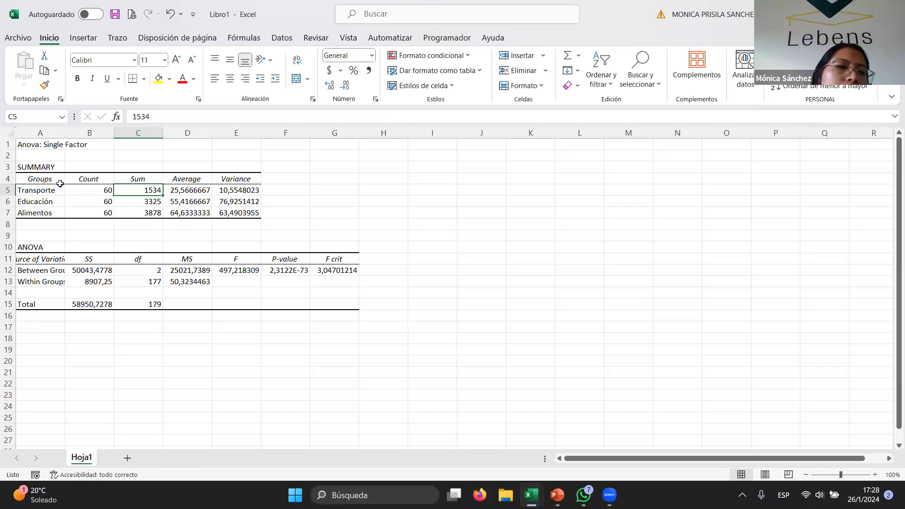
left_click(47, 200)
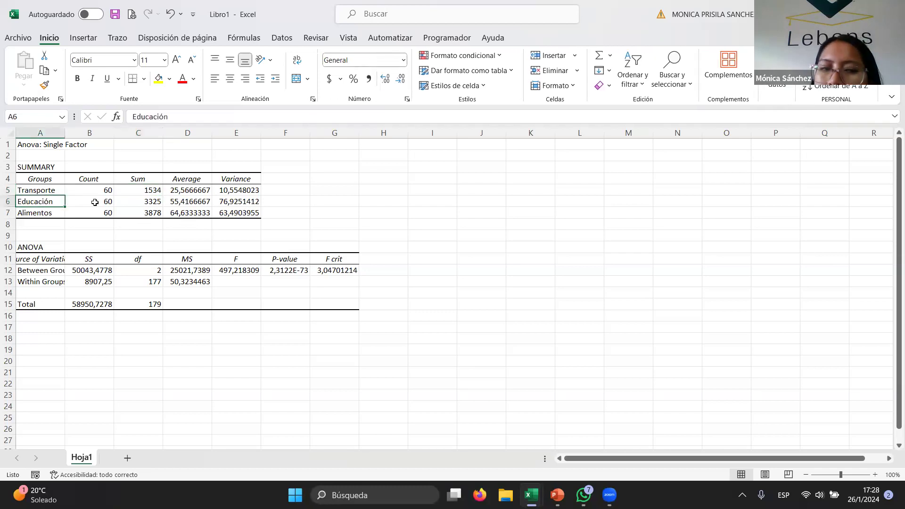
left_click(32, 216)
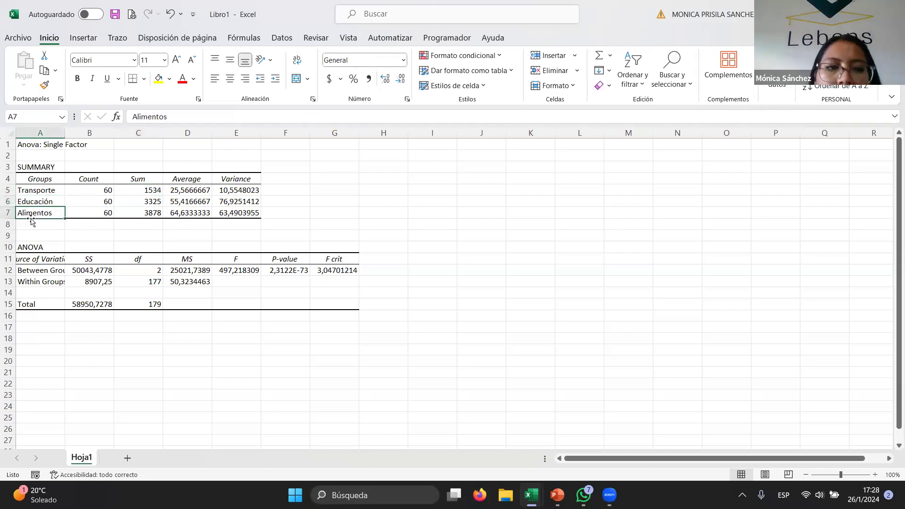
- Autofit column A to its labels and review the ANOVA table's SS, df, MS, F, P-value and F crit
left_click(54, 262)
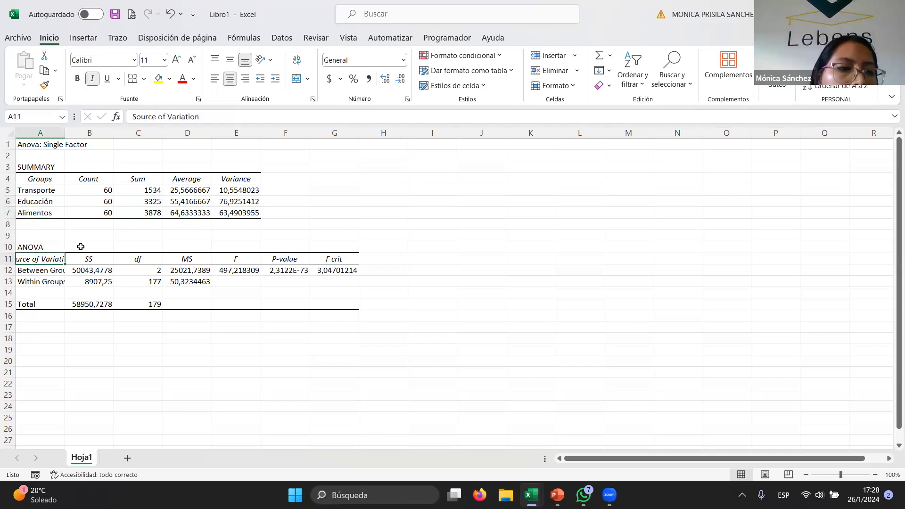
double_click(64, 134)
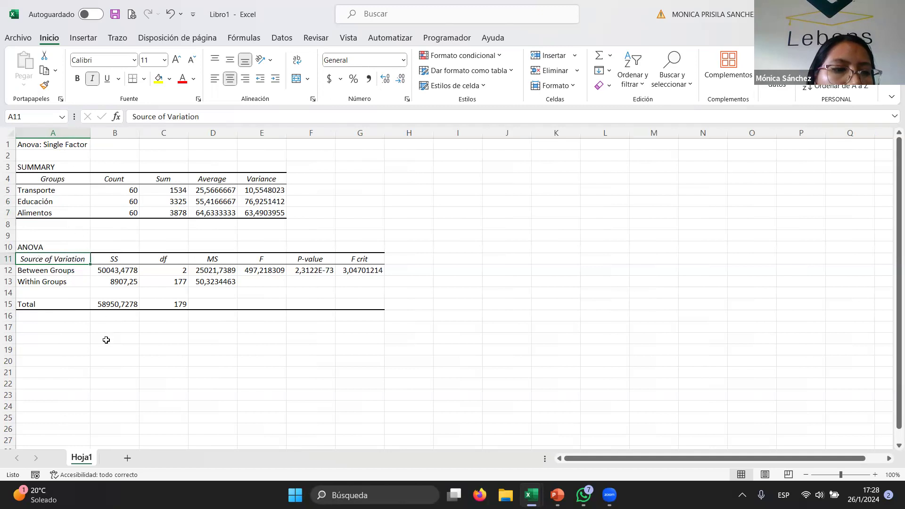
left_click(121, 259)
left_click(177, 254)
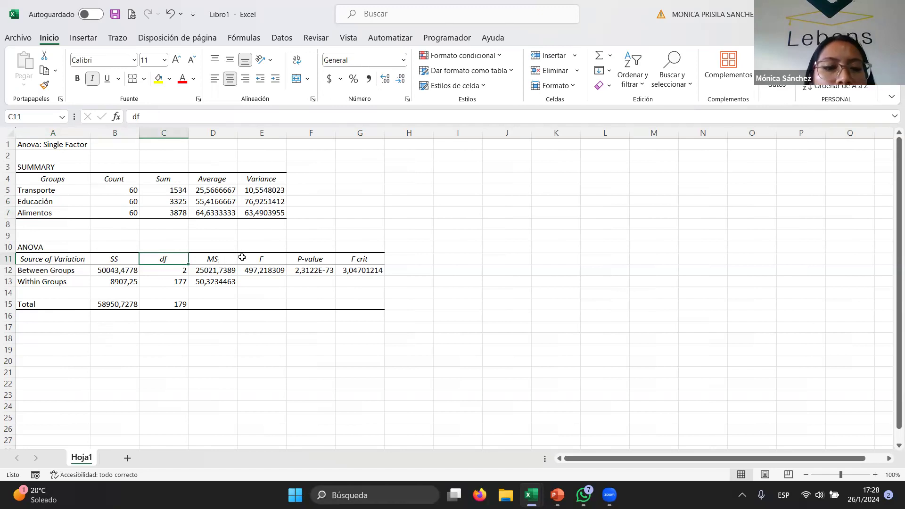
left_click(273, 262)
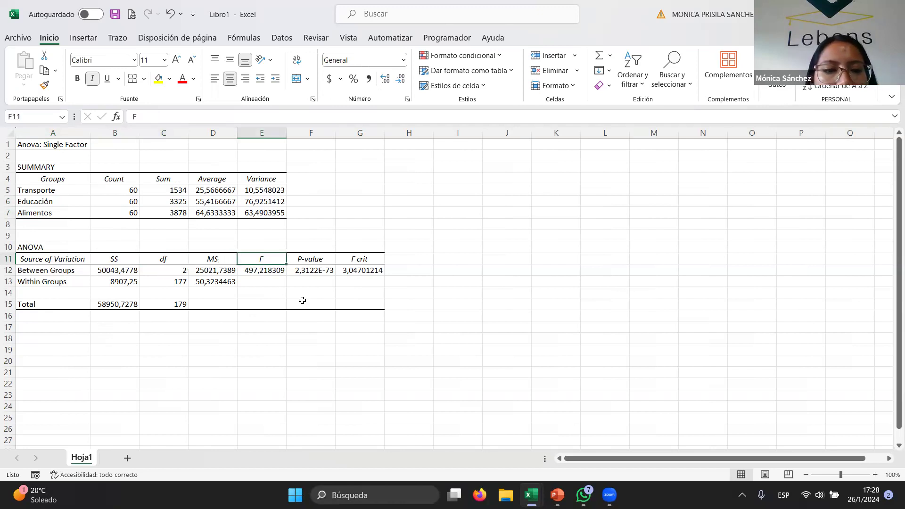
left_click(321, 260)
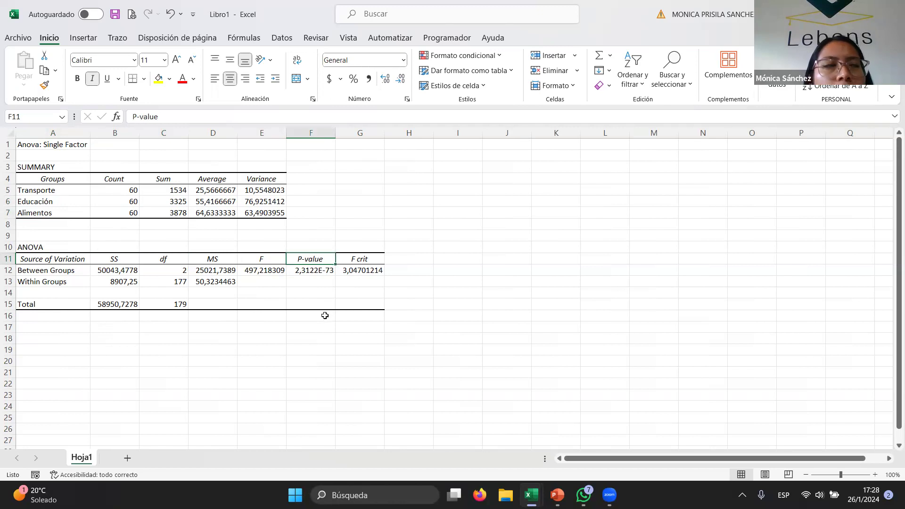
left_click(356, 262)
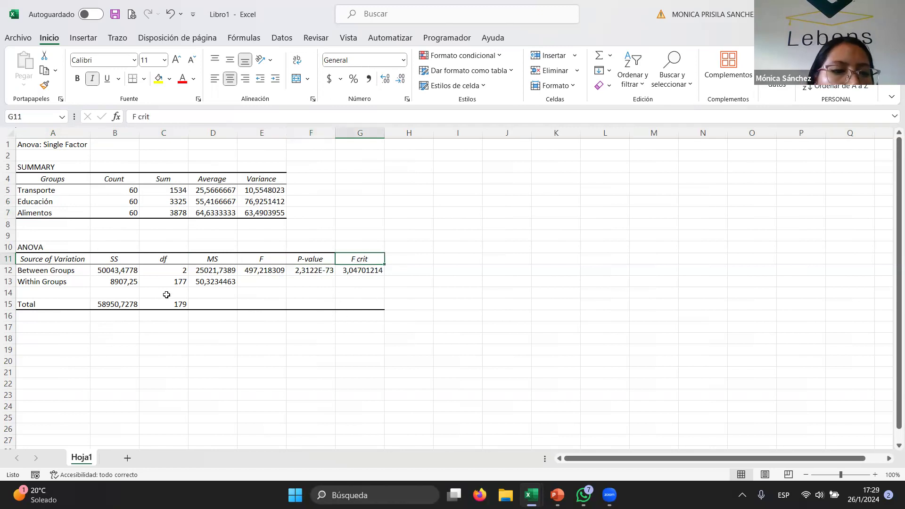
left_click(320, 272)
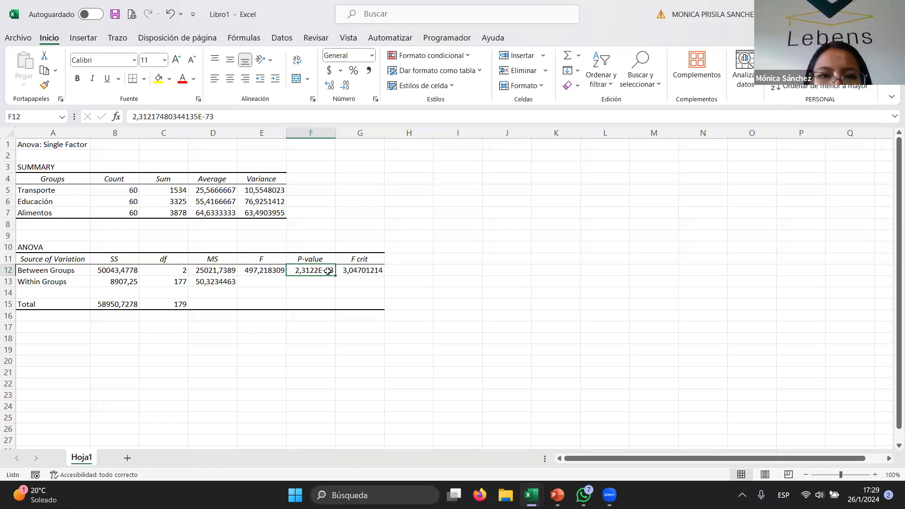
- Open the Data Analysis tools and browse the list of available analyses, then close the dialog
left_click(83, 39)
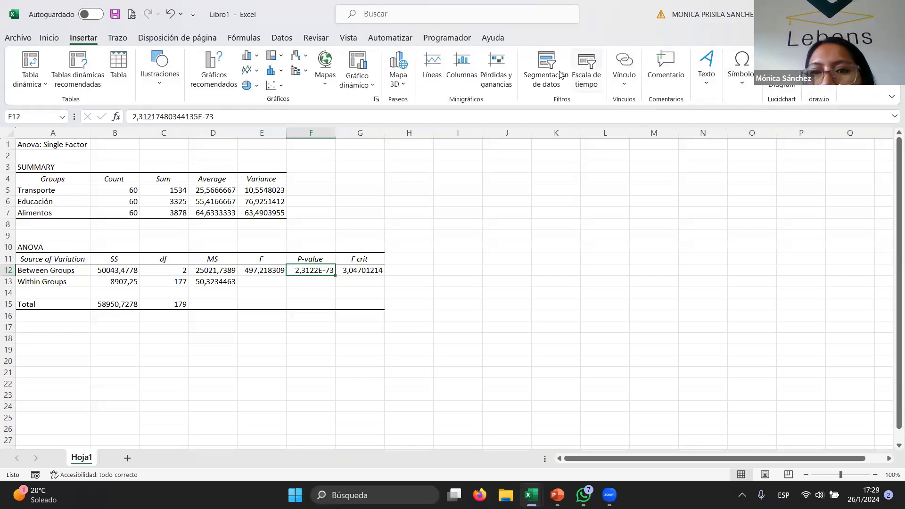
left_click(283, 38)
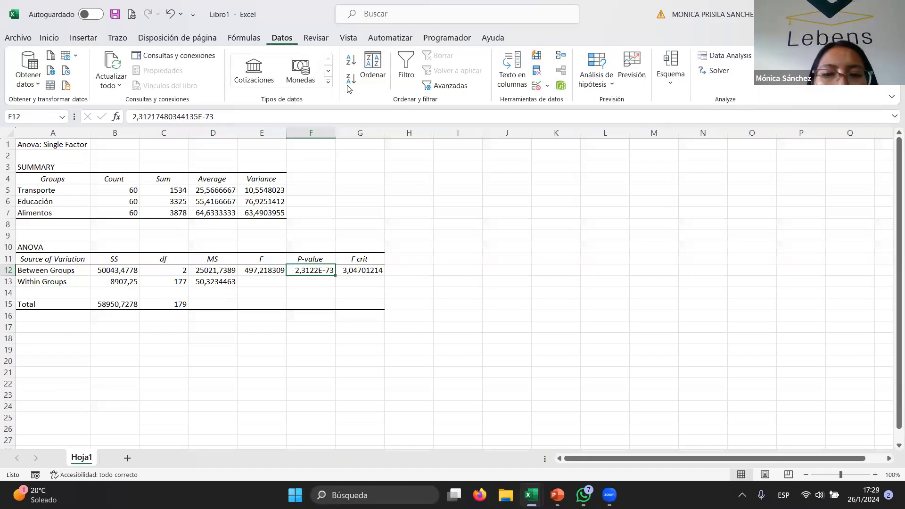
left_click(729, 57)
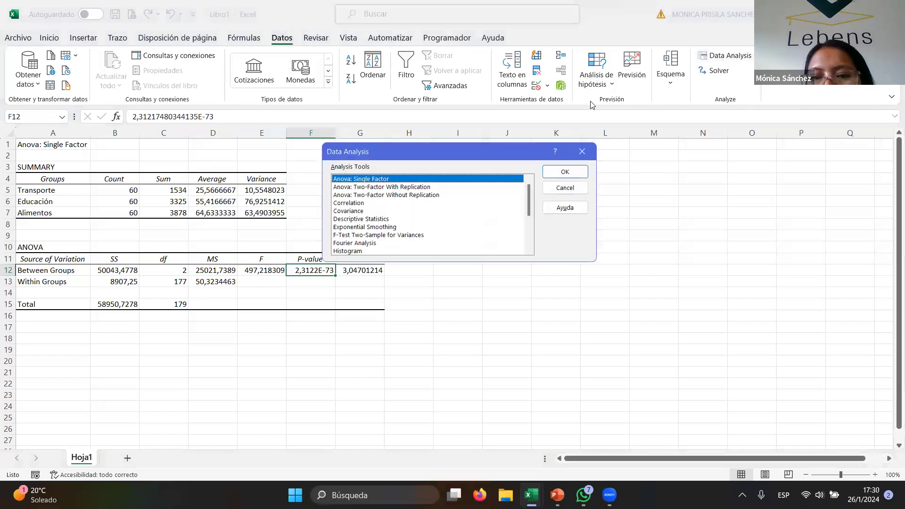
left_click(363, 188)
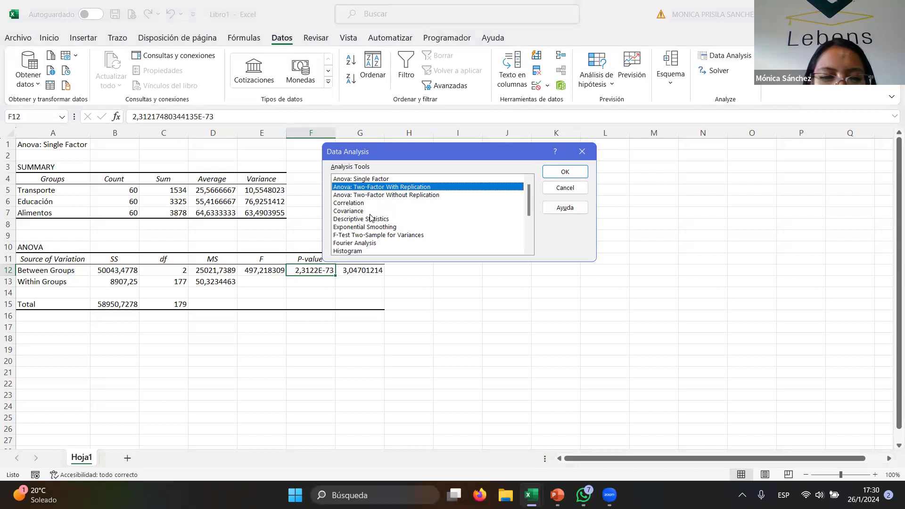
scroll(372, 221, "down", 1)
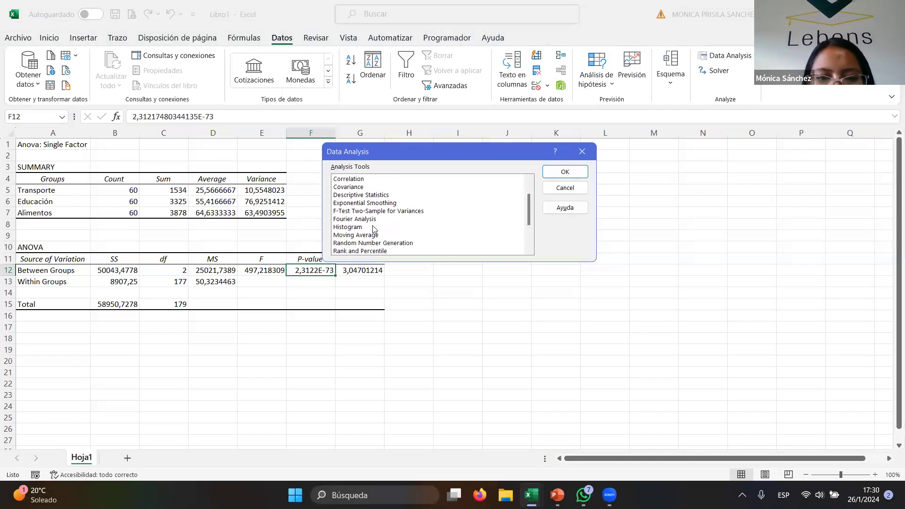
left_click(367, 212)
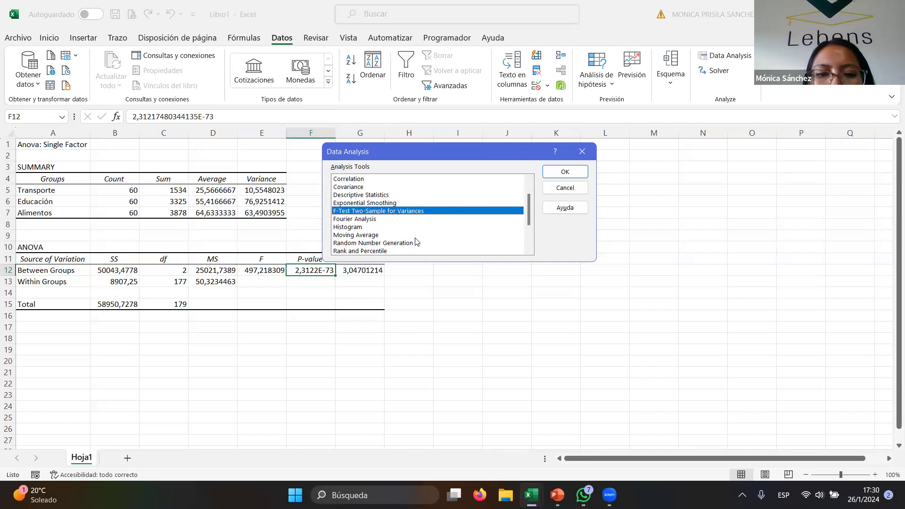
left_click(395, 219)
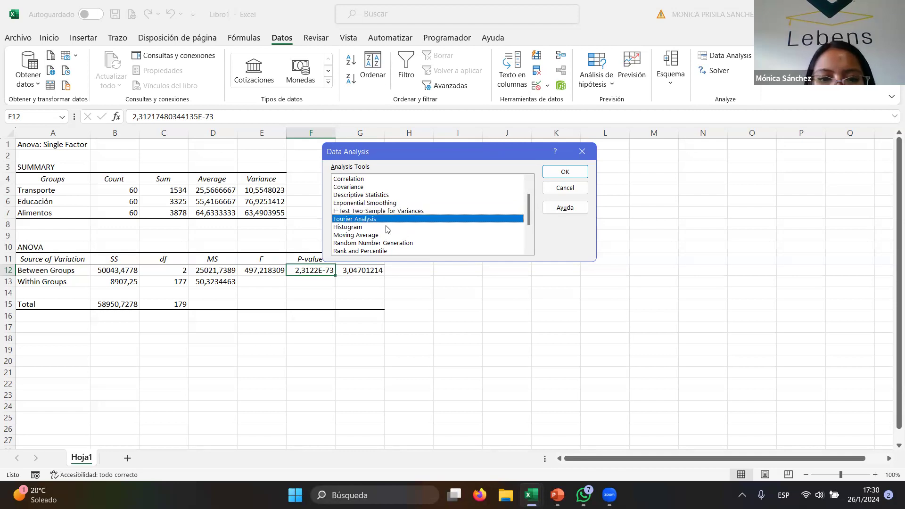
left_click(387, 227)
left_click(391, 243)
scroll(389, 246, "down", 1)
left_click(383, 243)
scroll(385, 249, "down", 1)
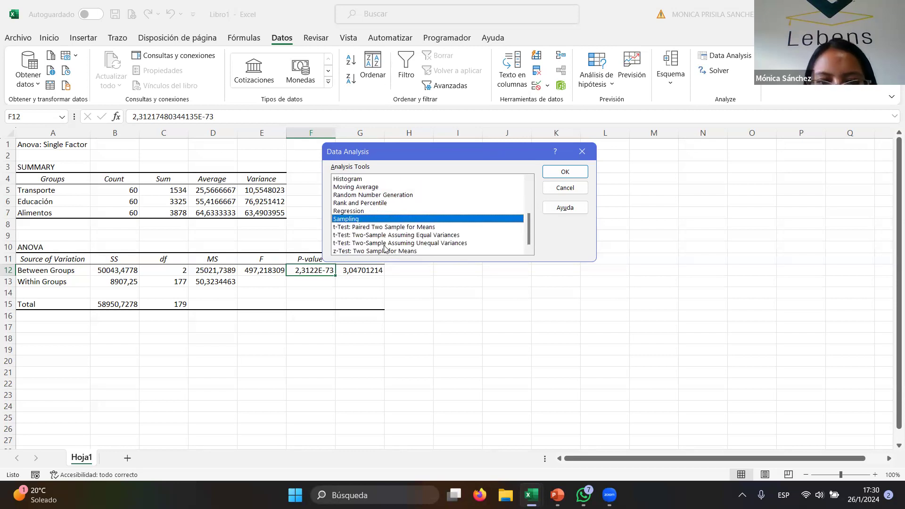
left_click(361, 212)
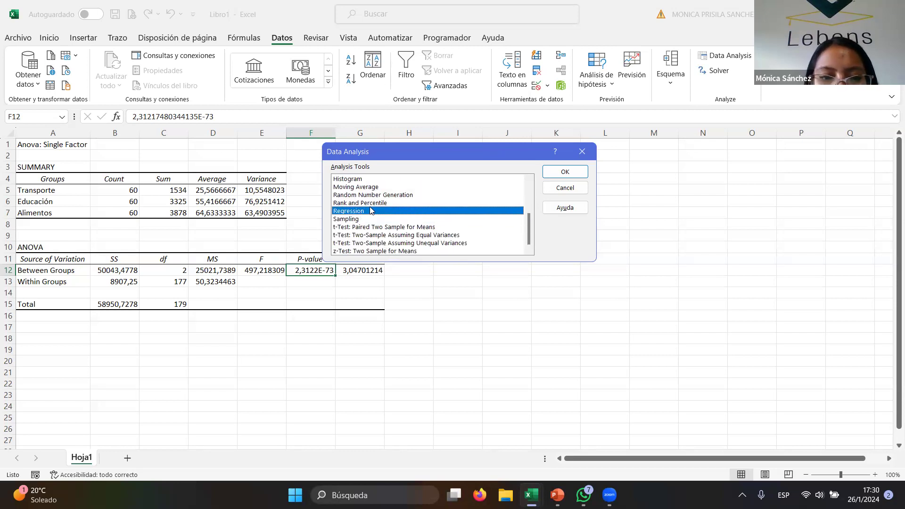
left_click(355, 229)
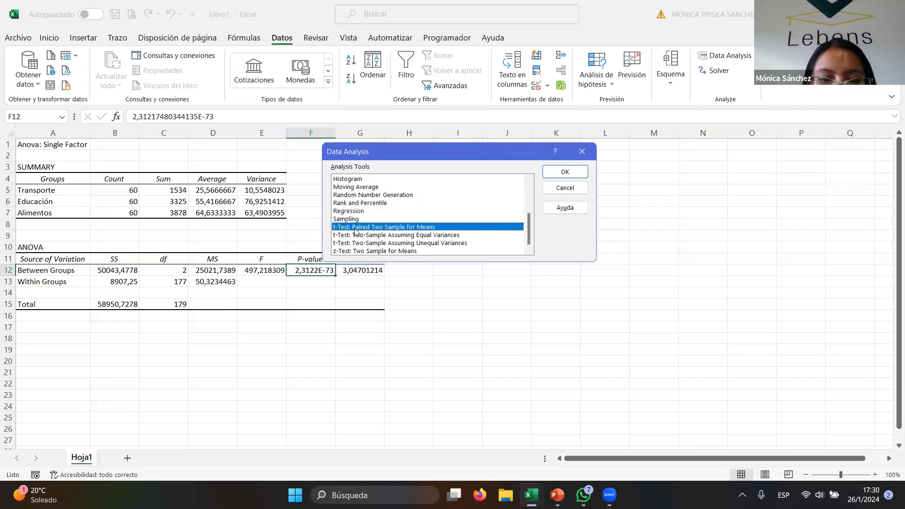
left_click(374, 252)
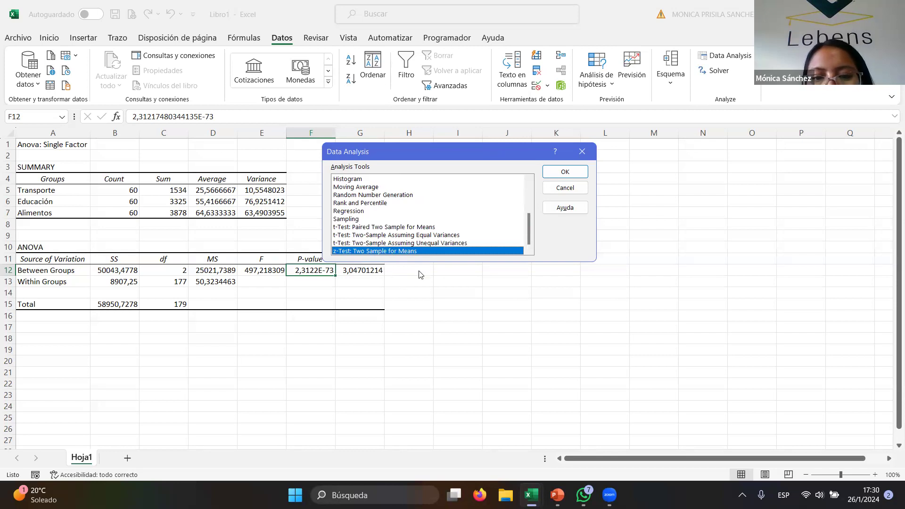
scroll(405, 220, "up", 3)
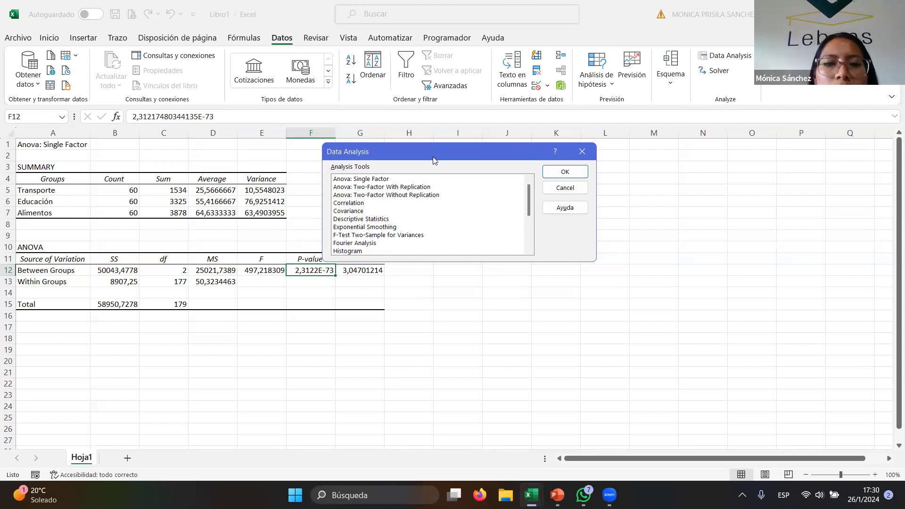
left_click(589, 156)
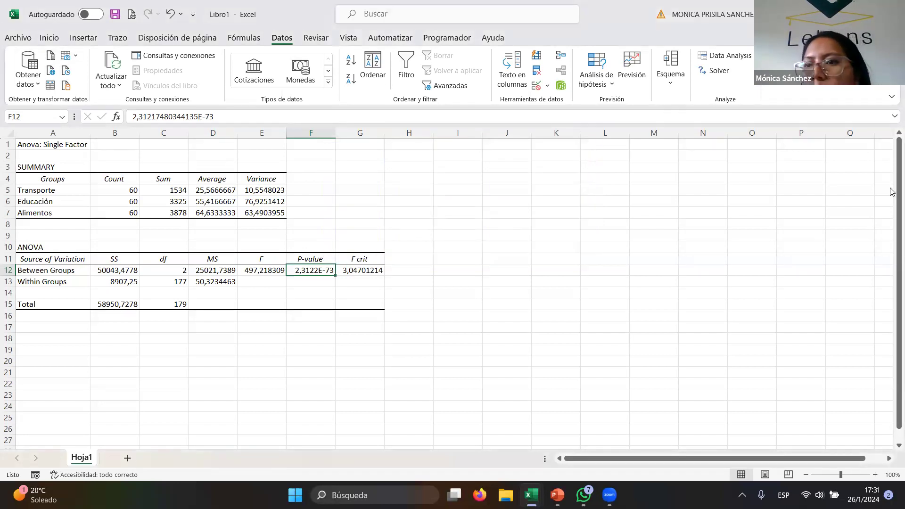
- Close the ANOVA output workbook without saving it
key("ctrl+w")
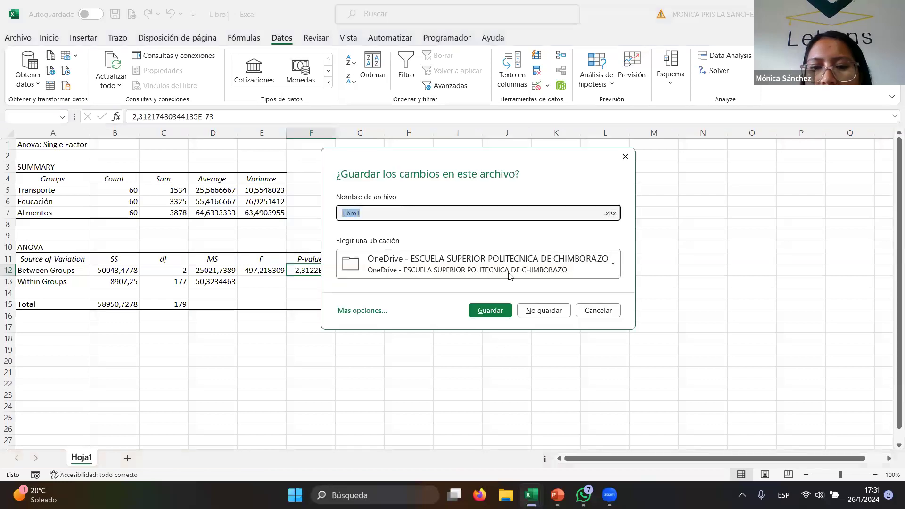
left_click(540, 309)
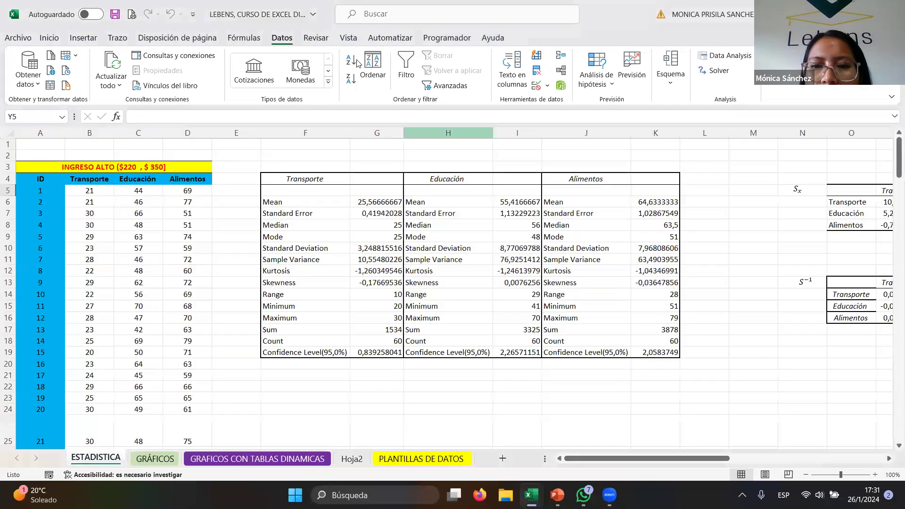
left_click(479, 384)
left_click_drag(306, 375, 305, 364)
left_click(310, 397)
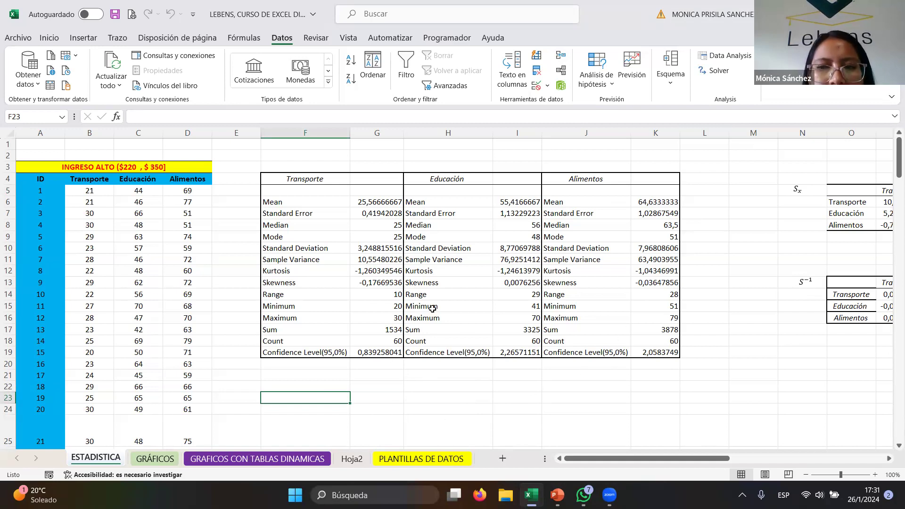
mouse_move(669, 459)
left_mouse_down()
mouse_move(778, 460)
mouse_move(669, 458)
left_mouse_up()
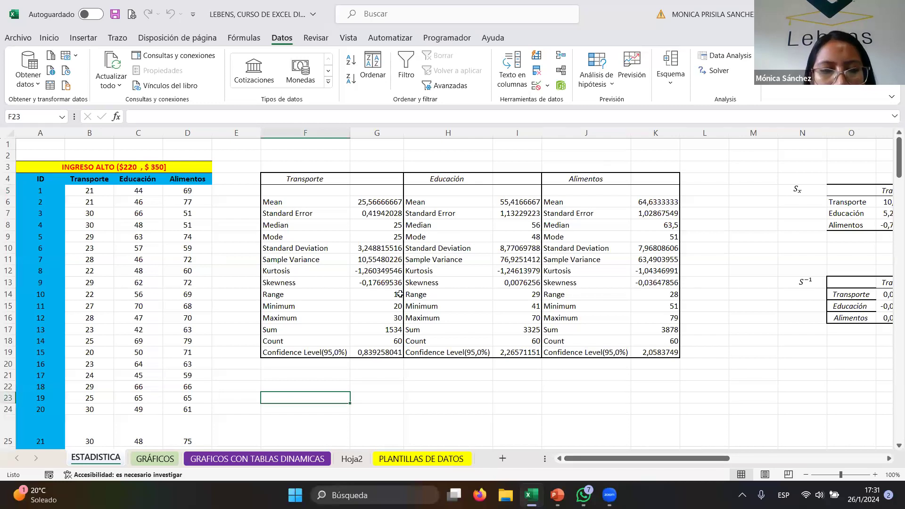
scroll(400, 294, "down", 2)
left_click(300, 344)
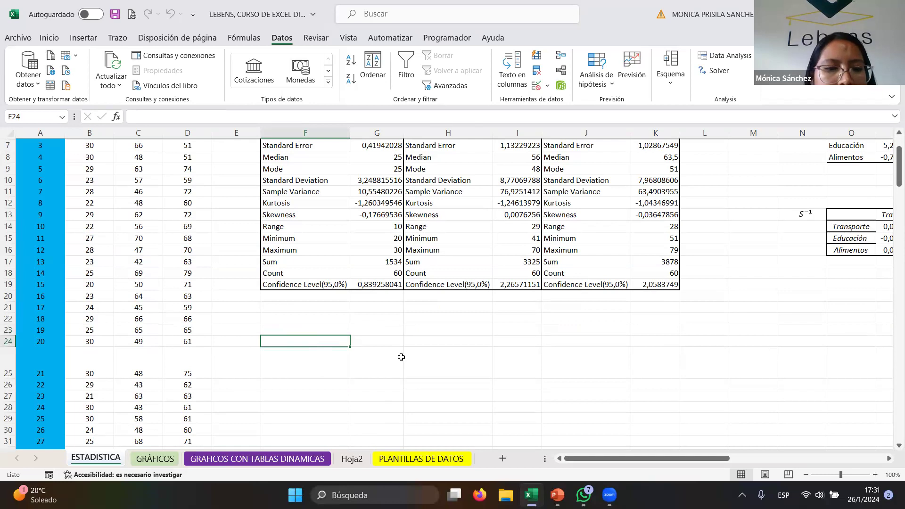
- Switch to the PowerPoint presentation showing the statistical functions slide
left_click(504, 57)
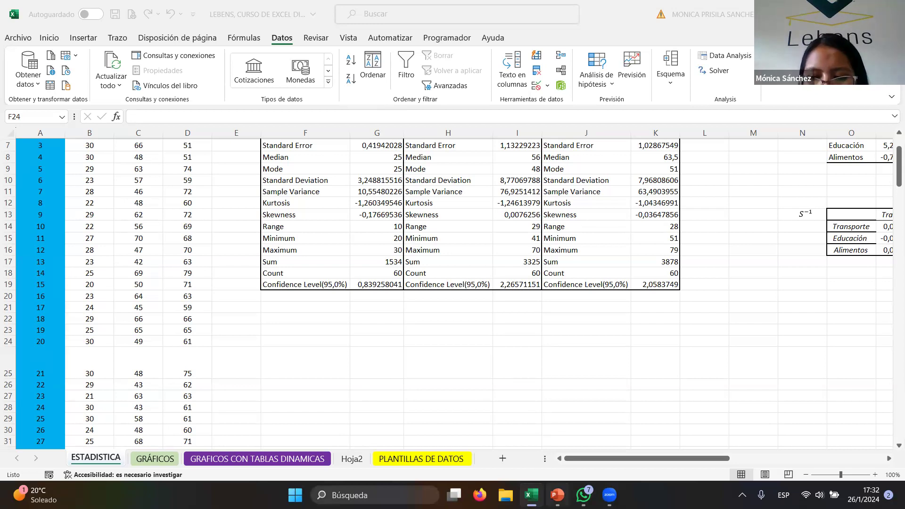
left_click(557, 494)
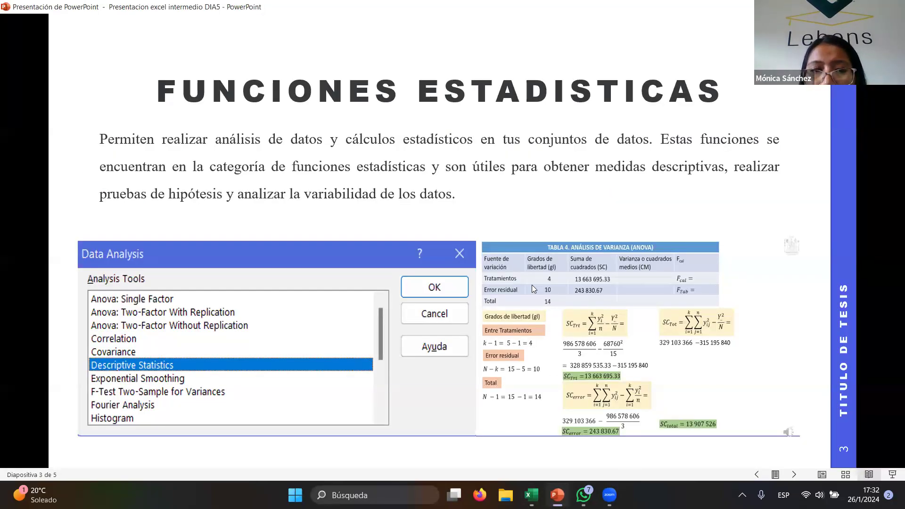
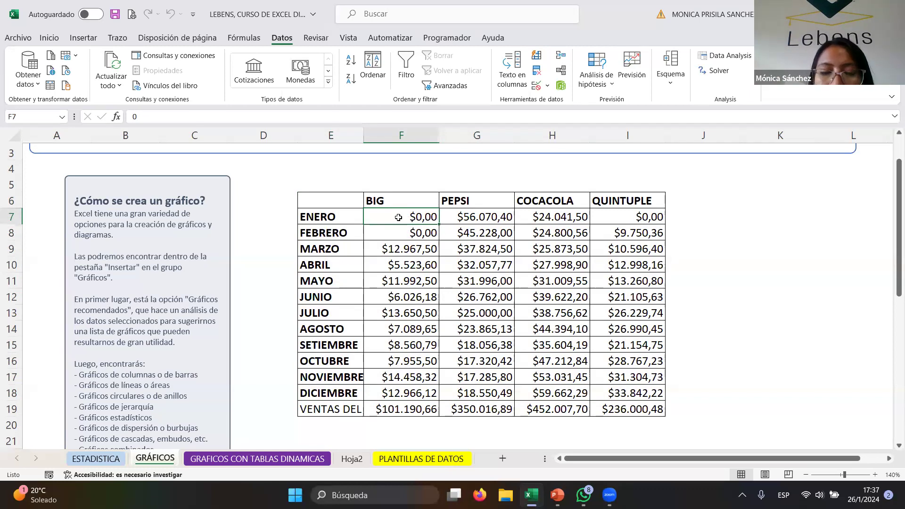
- Select each brand's monthly sales column in turn to review the BIG, PEPSI, COCACOLA and QUINTUPLE data
left_click(341, 230)
left_click(340, 219)
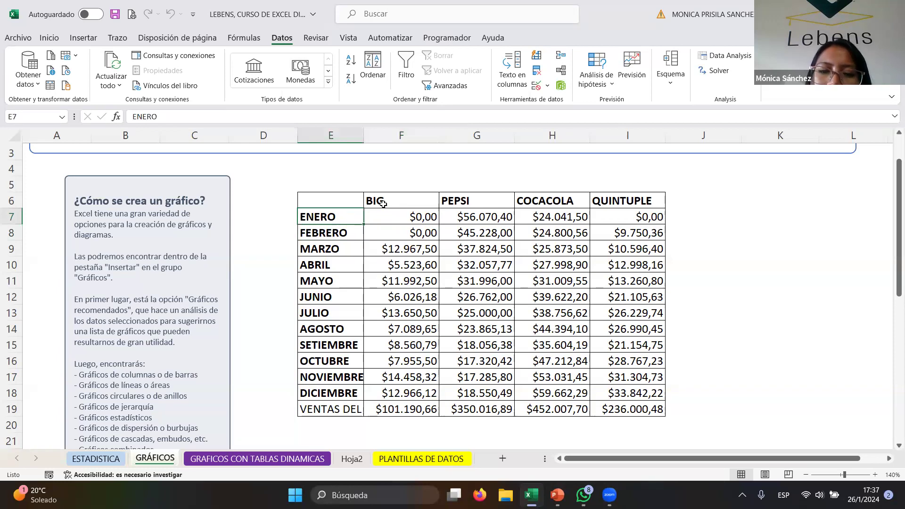
left_click_drag(397, 200, 363, 377)
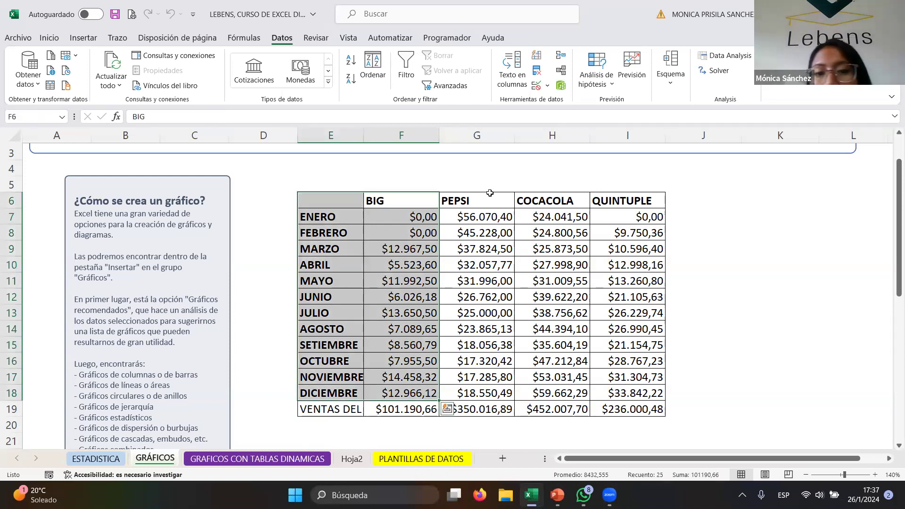
left_click_drag(482, 197, 478, 392)
left_click_drag(552, 201, 552, 393)
left_click_drag(627, 202, 625, 401)
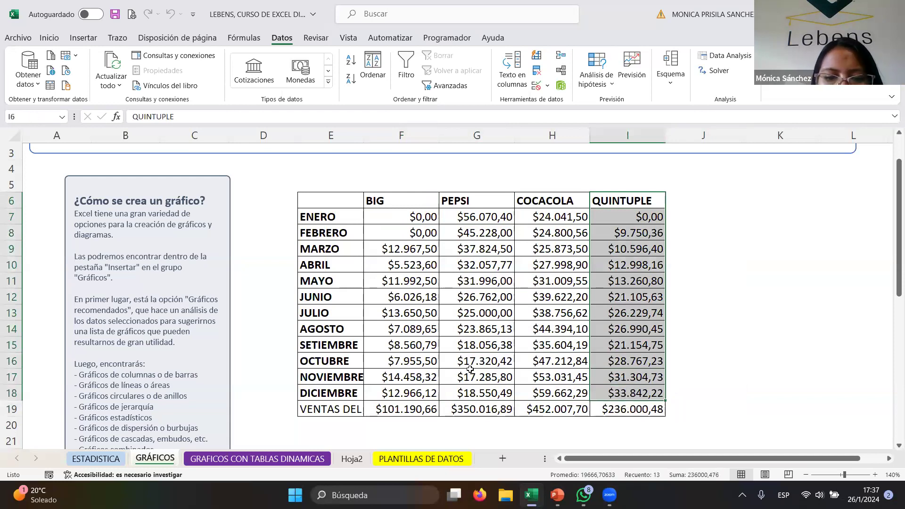
- Autofit the month label column so the VENTAS DEL AÑO label fits
left_click_drag(330, 409, 355, 413)
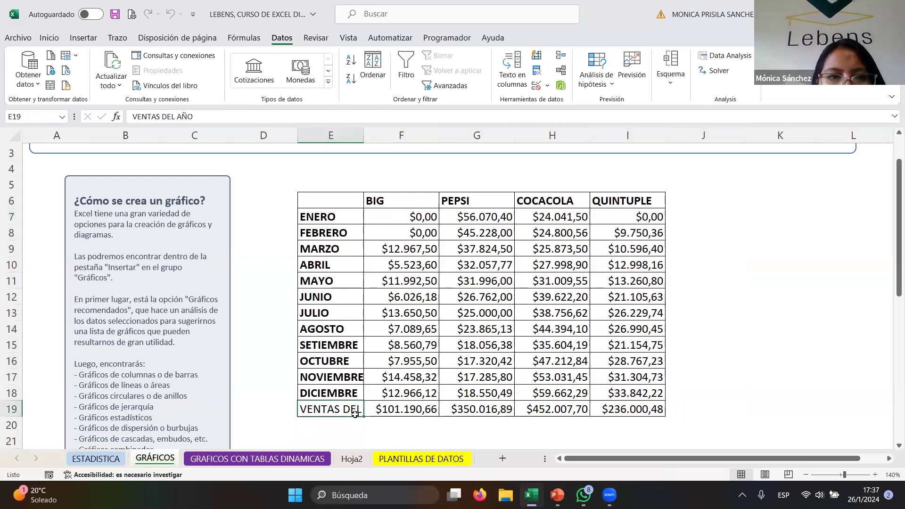
double_click(363, 135)
left_click_drag(563, 135, 391, 176)
left_click(430, 409)
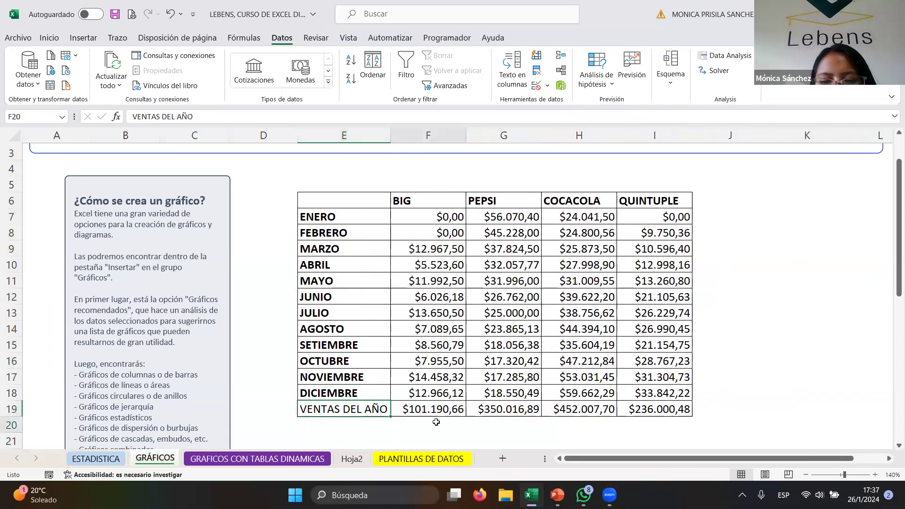
- Inspect the SUMA total formulas in the VENTAS DEL AÑO row for each brand
left_click(186, 118)
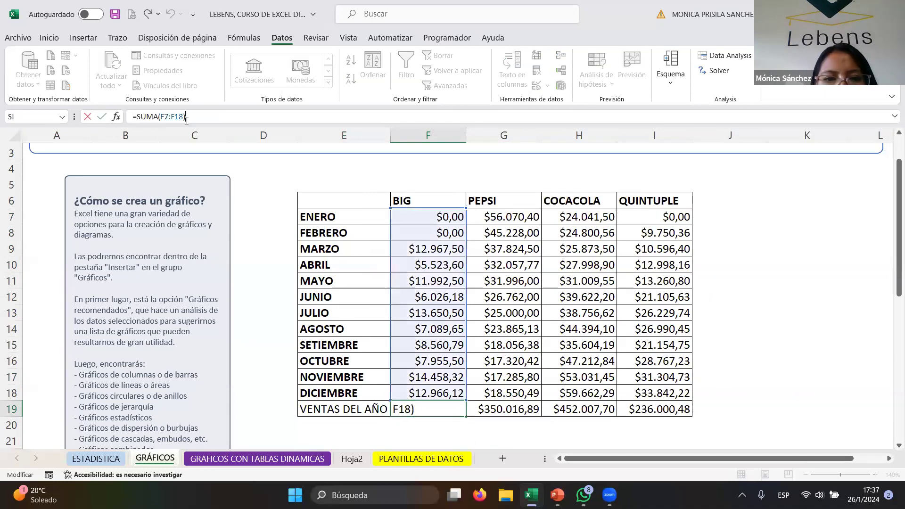
key("Return")
left_click(520, 422)
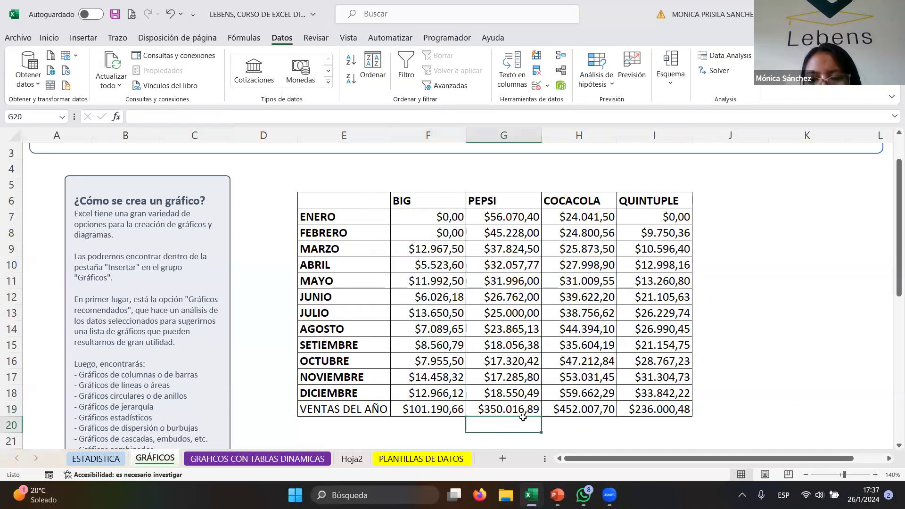
left_click(522, 413)
left_click(202, 117)
key("Return")
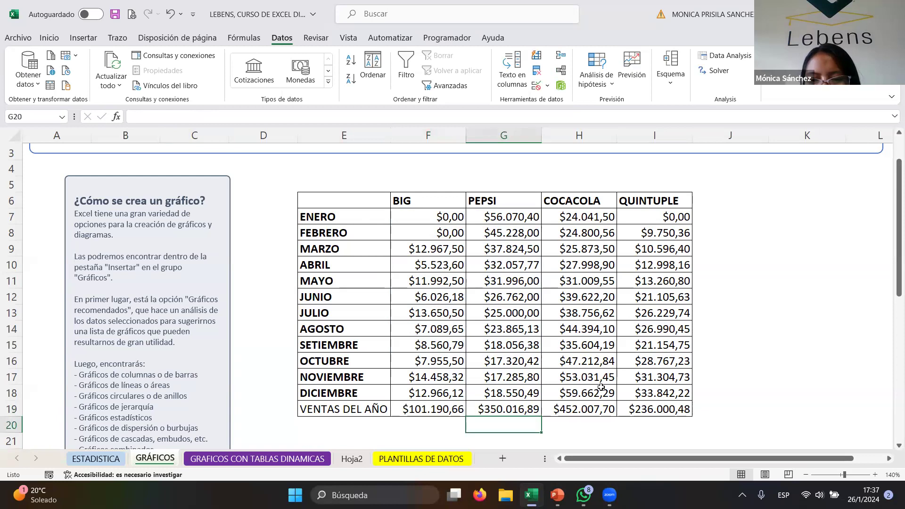
left_click(592, 408)
left_click(664, 410)
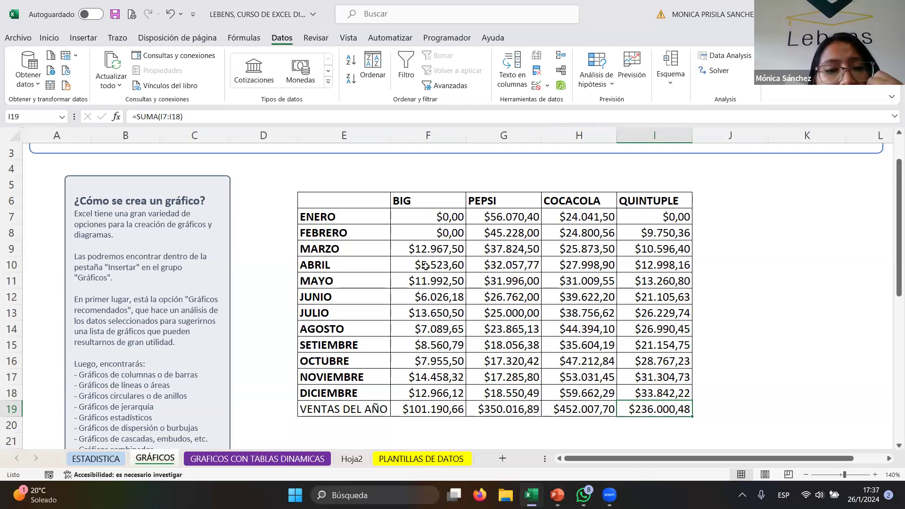
- Select the monthly sales table with headers and insert a 2D clustered column chart
left_click(420, 197)
left_click_drag(316, 213, 377, 379)
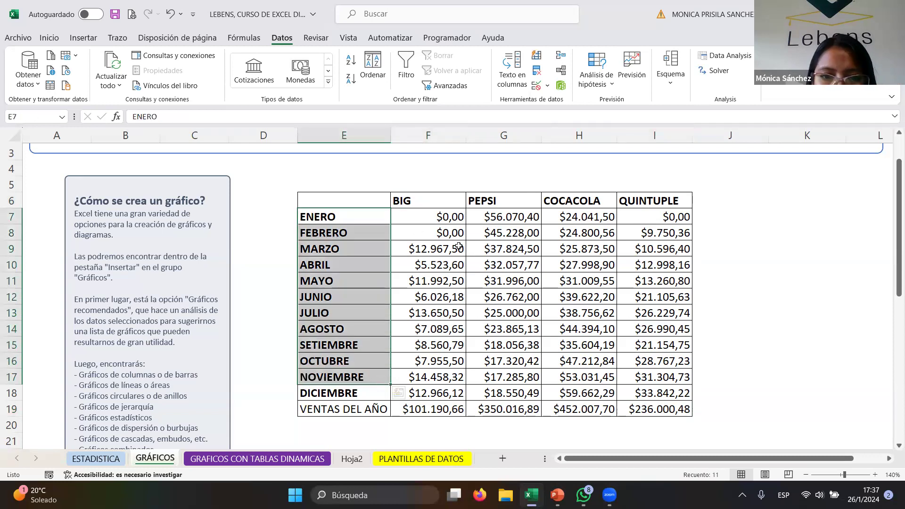
left_click(398, 199)
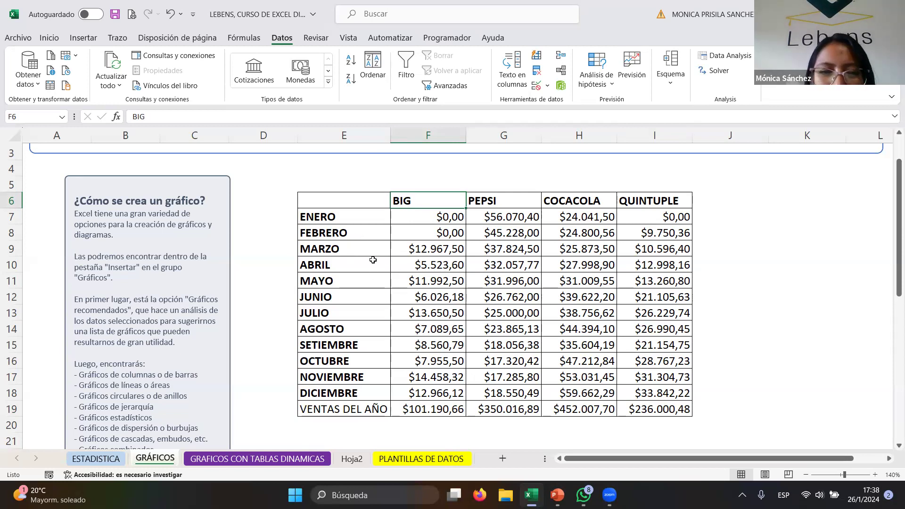
left_click_drag(373, 204, 663, 390)
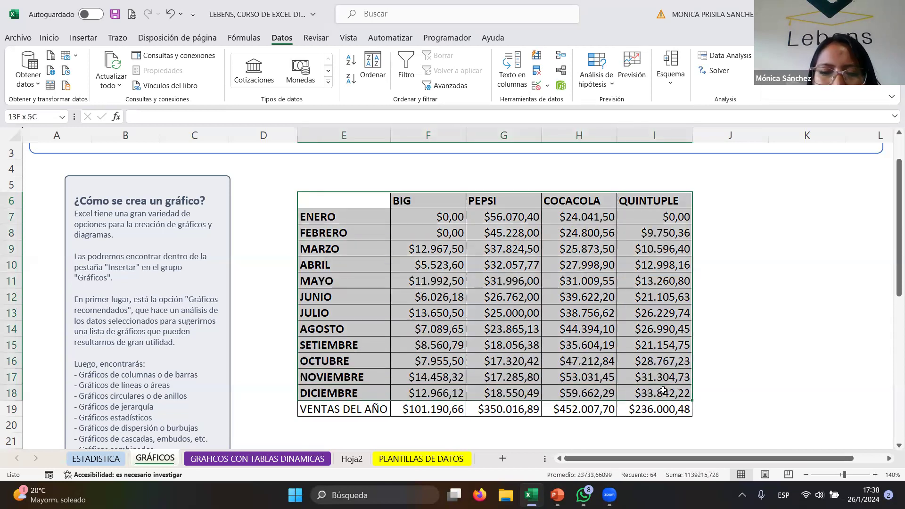
left_click(83, 38)
left_click(247, 56)
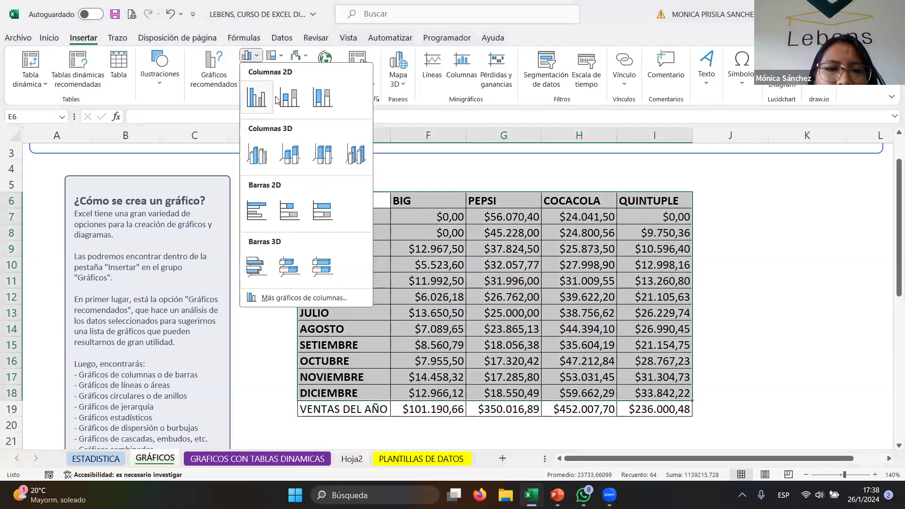
left_click(262, 100)
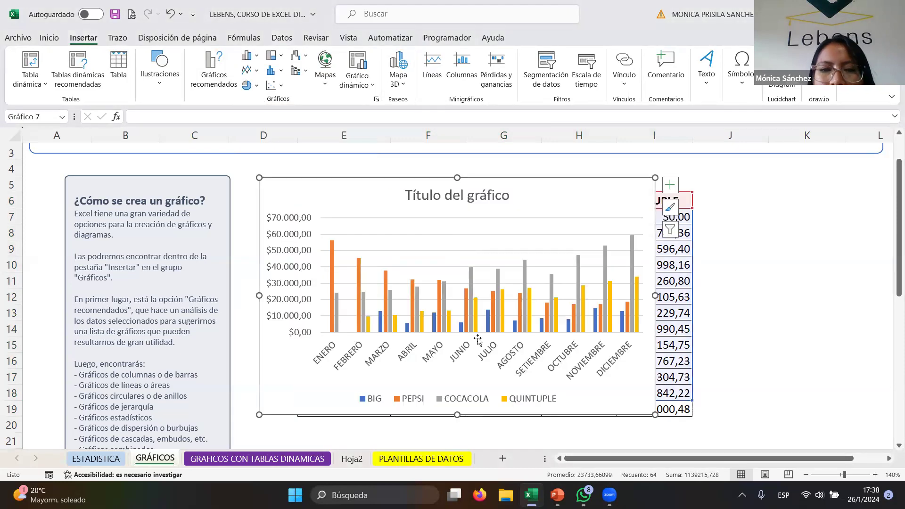
- Move the chart beside the sales table
left_click_drag(564, 188, 741, 179)
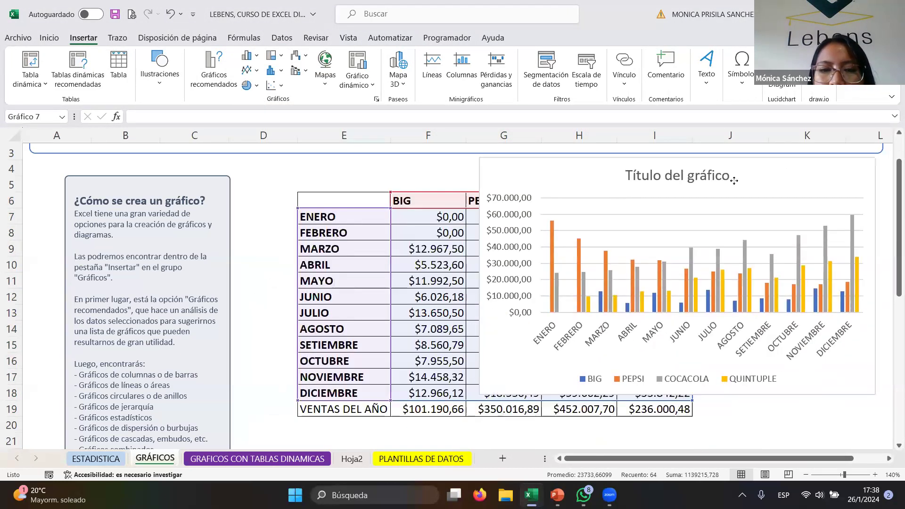
left_click_drag(658, 463, 690, 463)
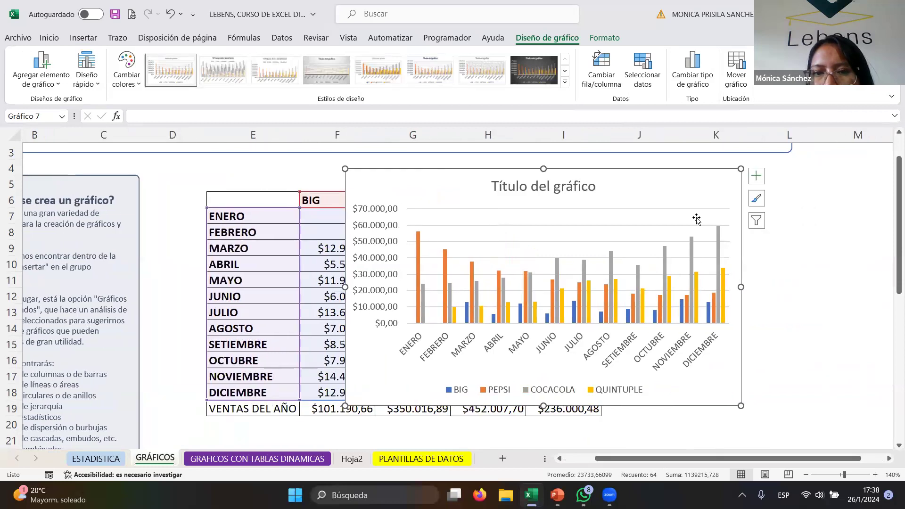
left_click_drag(640, 179, 804, 185)
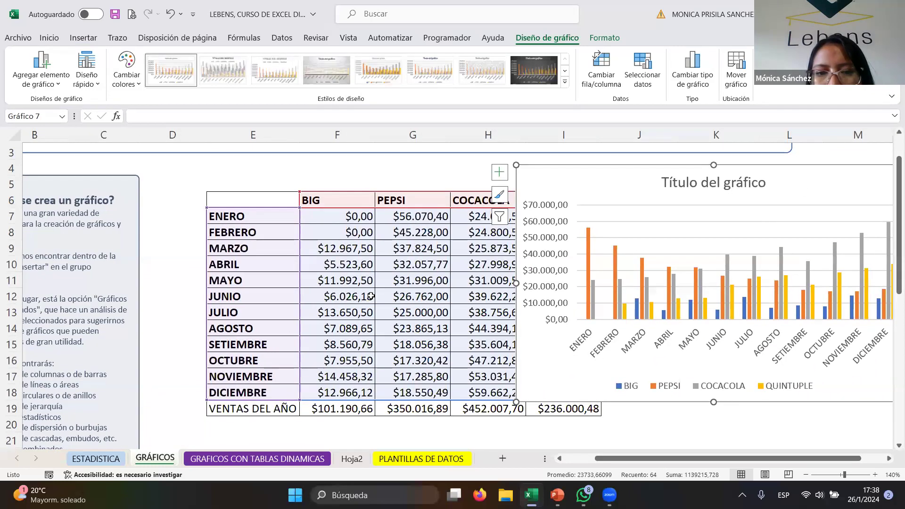
- Make the BIG sales for AGOSTO and JUNIO negative by adding a minus sign
left_click(398, 297)
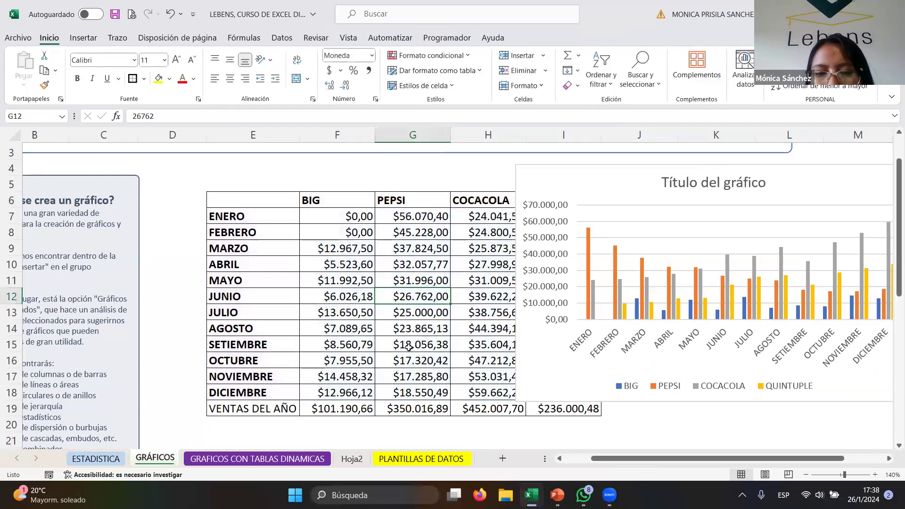
left_click(403, 342)
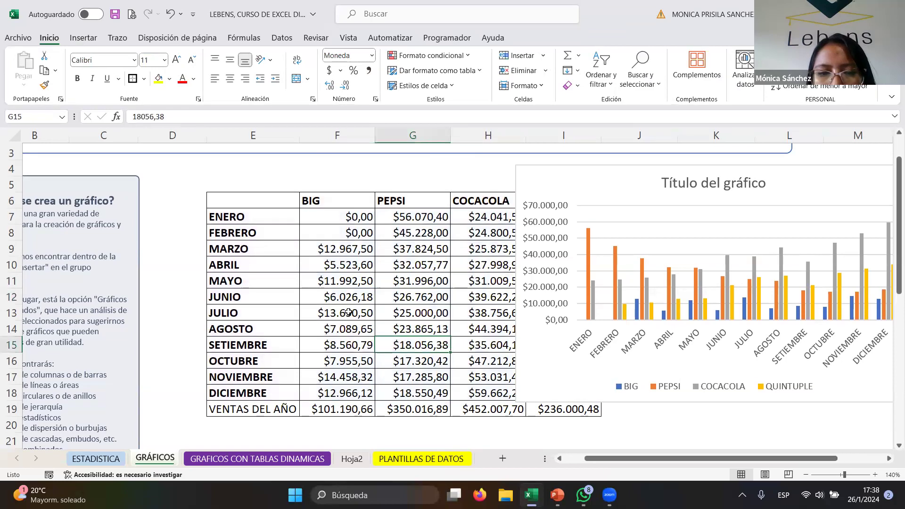
double_click(336, 329)
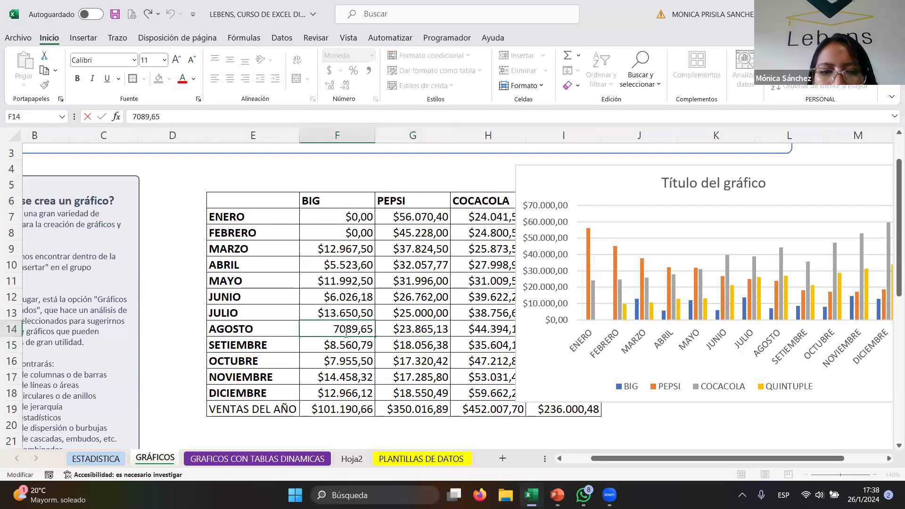
type("-")
key("Return")
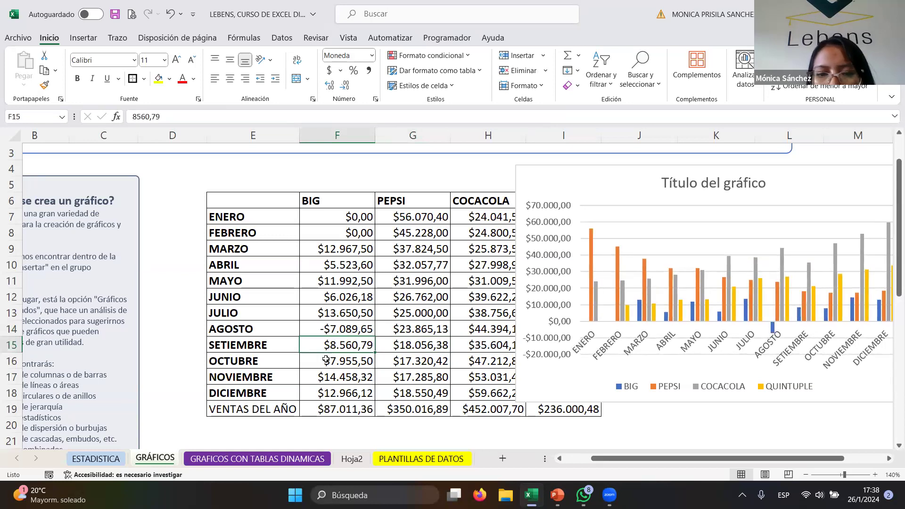
double_click(326, 299)
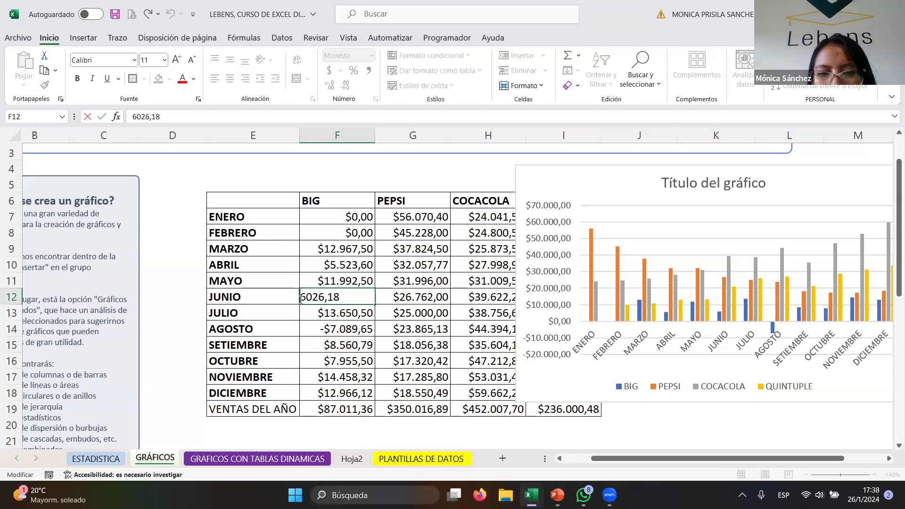
left_click(304, 297)
type("-")
key("Return")
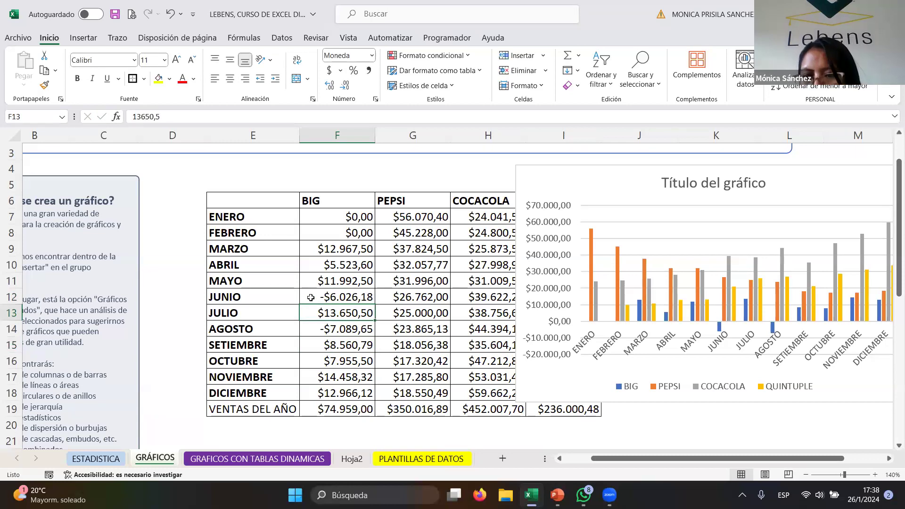
- Make the BIG sales for MAYO and NOVIEMBRE negative by adding a minus sign
double_click(304, 281)
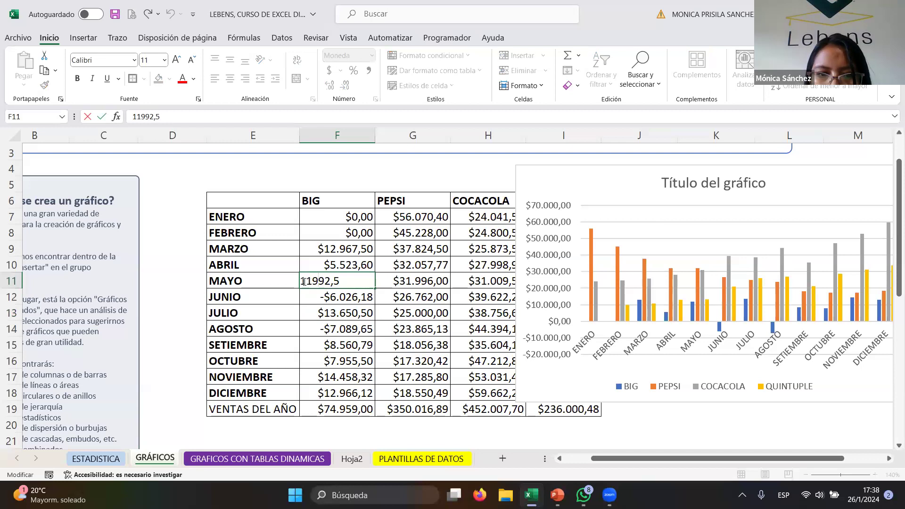
left_click(302, 281)
type("-")
key("Return")
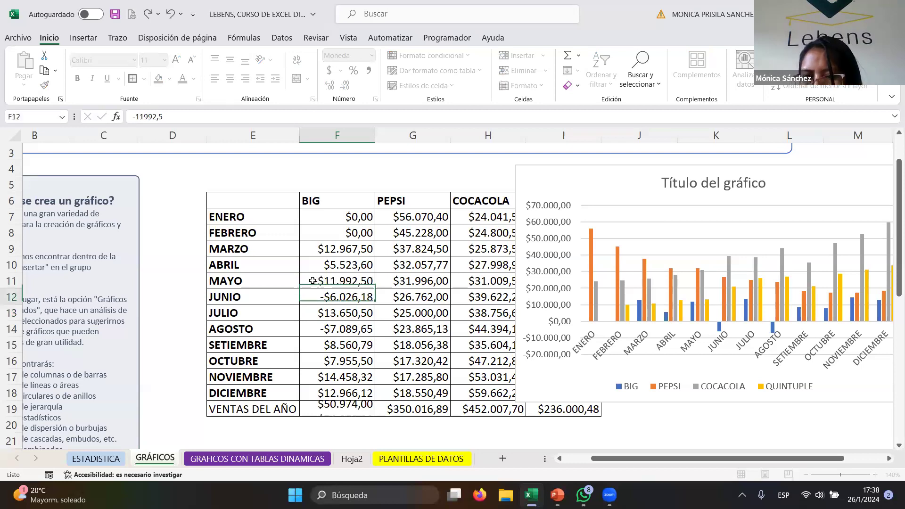
left_click(332, 372)
double_click(306, 378)
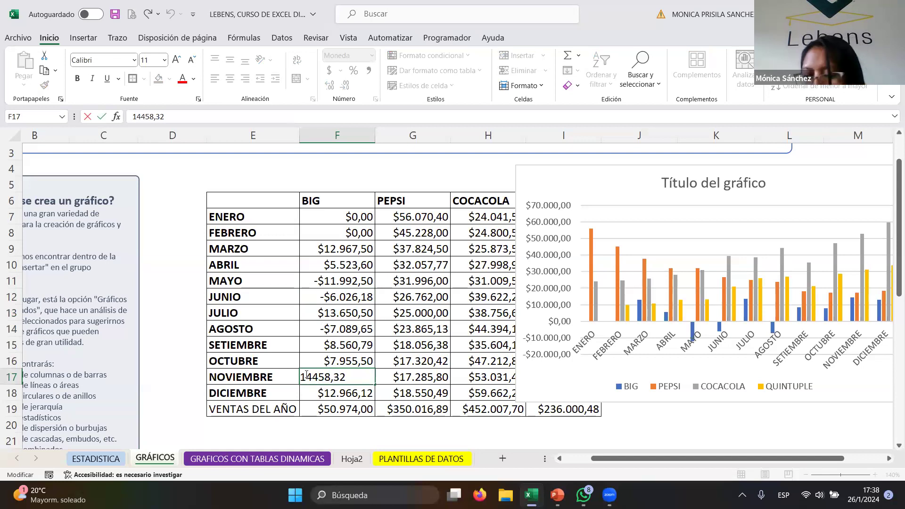
type("-")
key("Return")
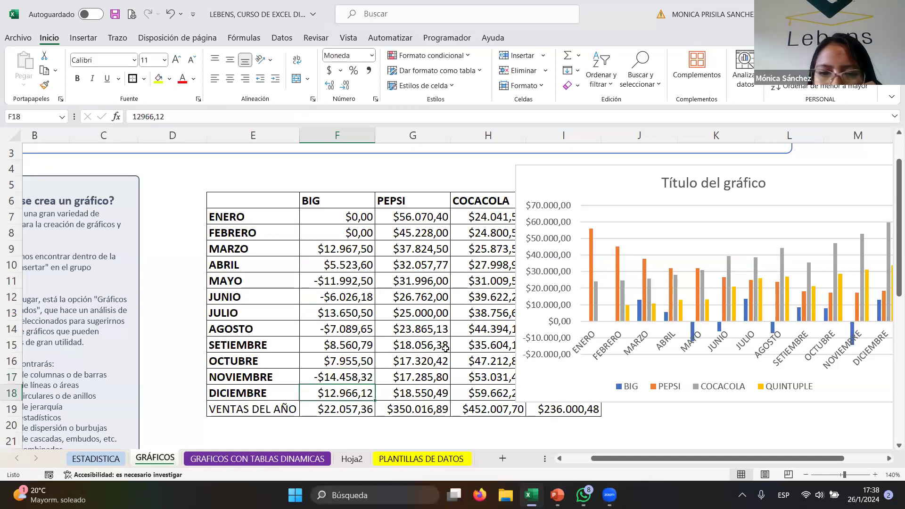
- Reposition the chart next to the table so all its columns are visible
left_click(466, 343)
left_click_drag(646, 463, 667, 463)
left_click(589, 180)
left_click_drag(589, 180, 664, 168)
left_click(439, 297)
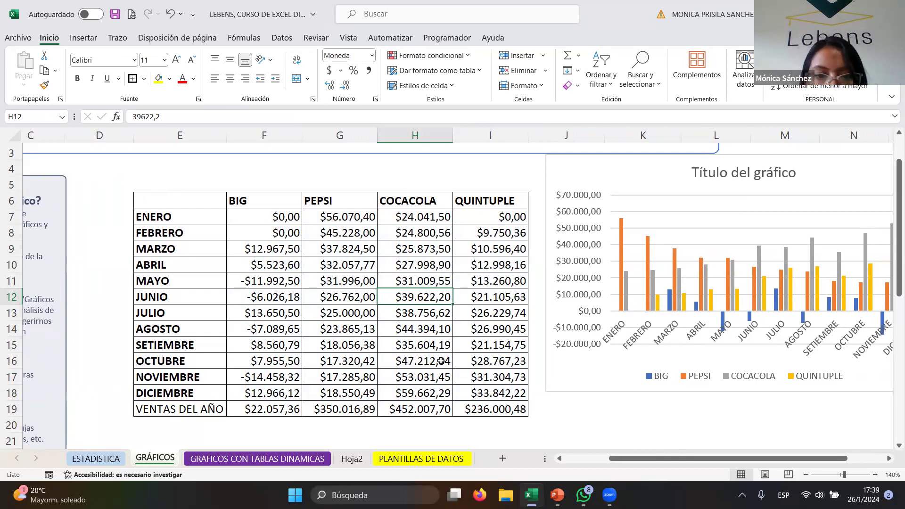
- Make the COCACOLA sales for JUNIO negative by adding a minus sign
double_click(401, 297)
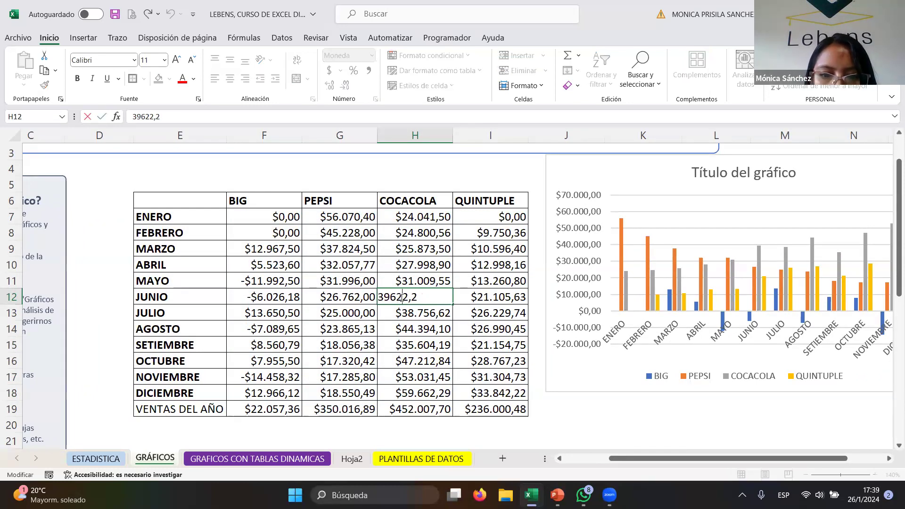
left_click_drag(377, 299, 374, 300)
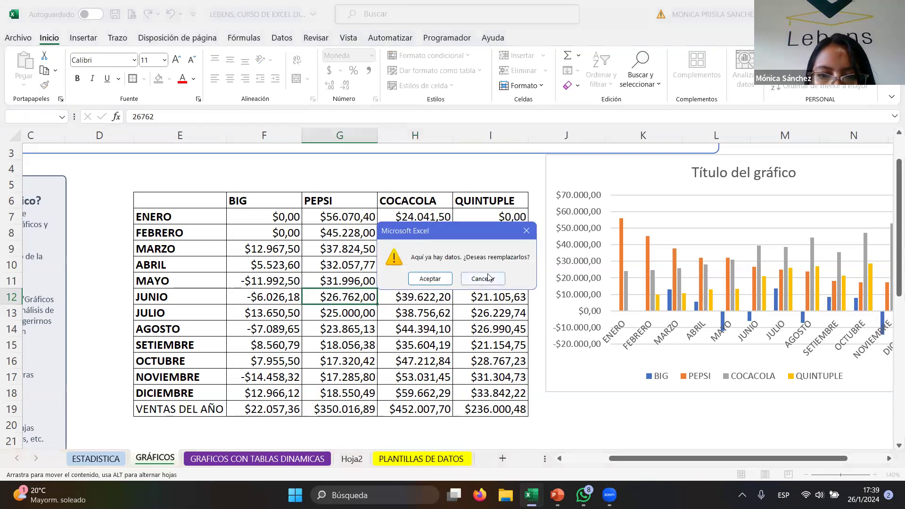
left_click(485, 278)
double_click(400, 297)
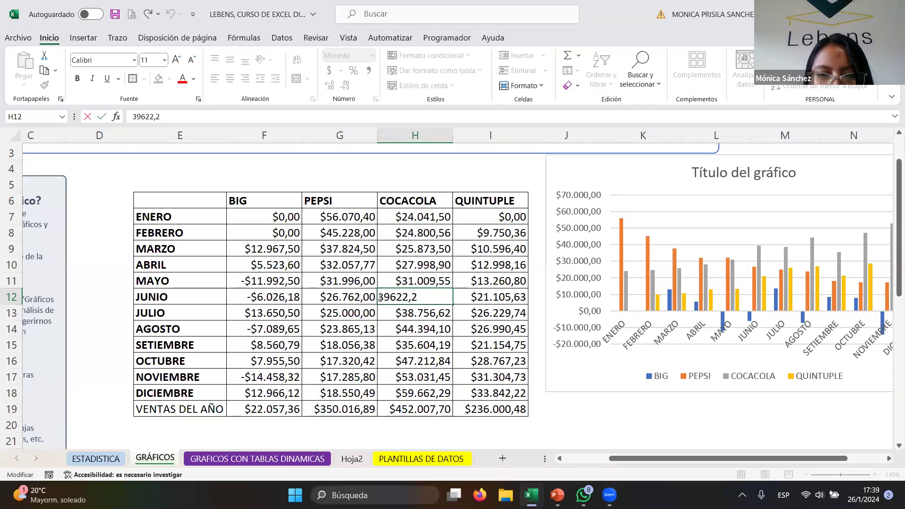
type("-")
key("Return")
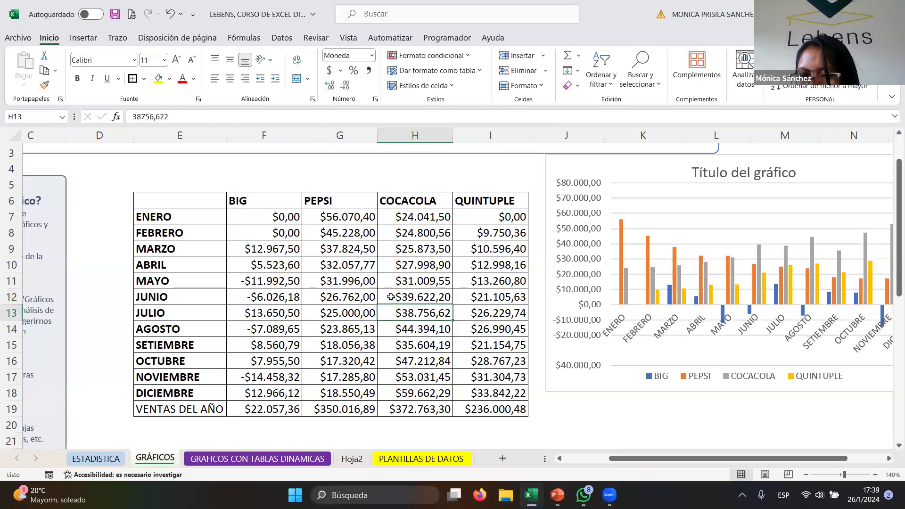
- Delete the chart's horizontal axis month labels
left_click_drag(738, 459, 757, 459)
left_click(530, 310)
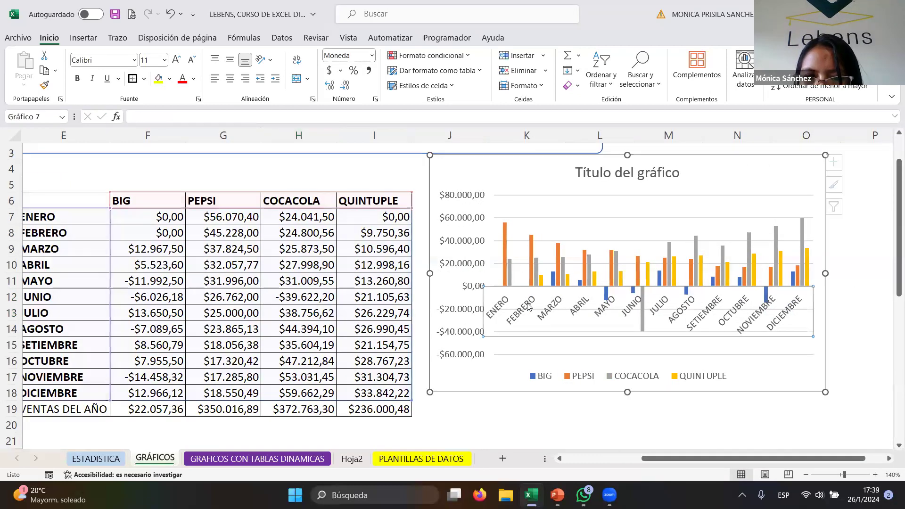
double_click(502, 309)
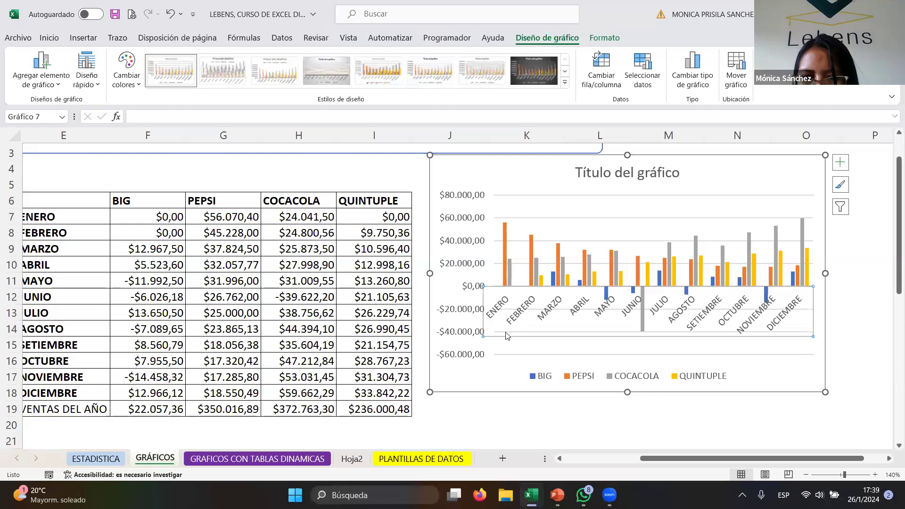
left_click(535, 340)
key("Delete")
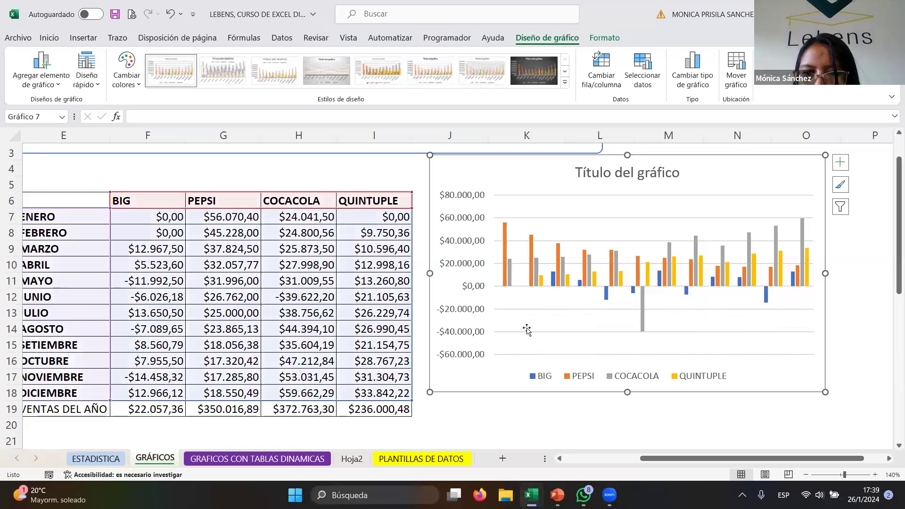
- Make the QUINTUPLE sales for MAYO negative by adding a minus sign
left_click(526, 330)
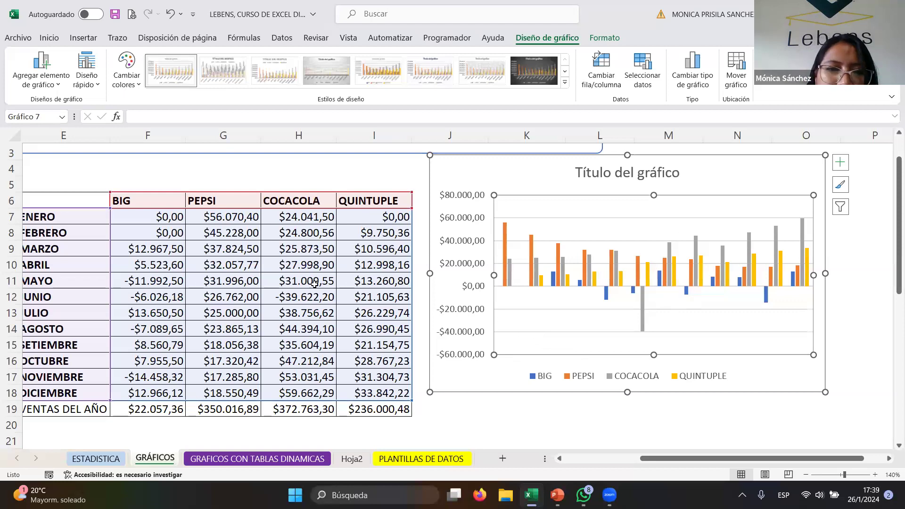
left_click(356, 283)
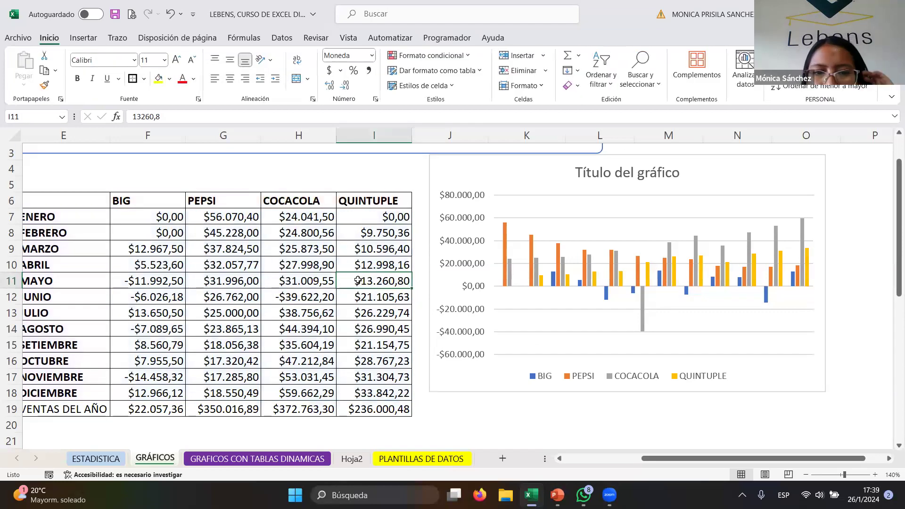
double_click(347, 282)
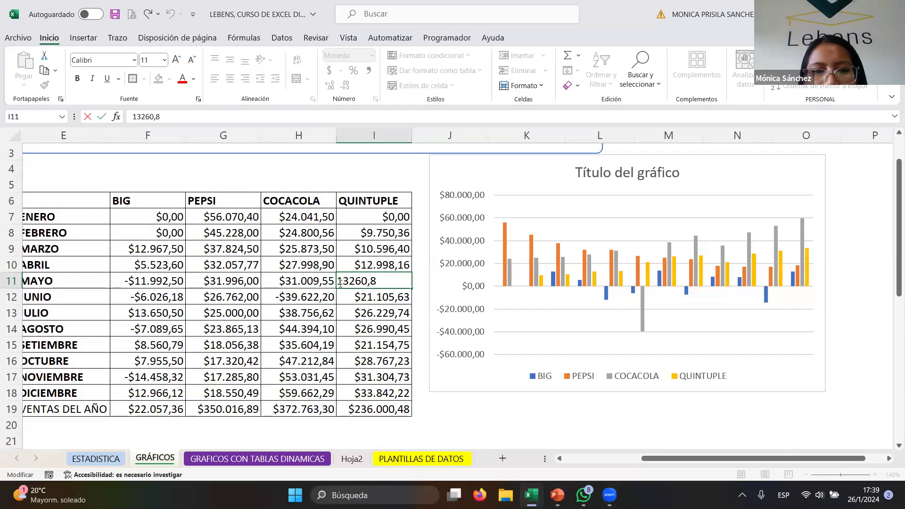
type("-")
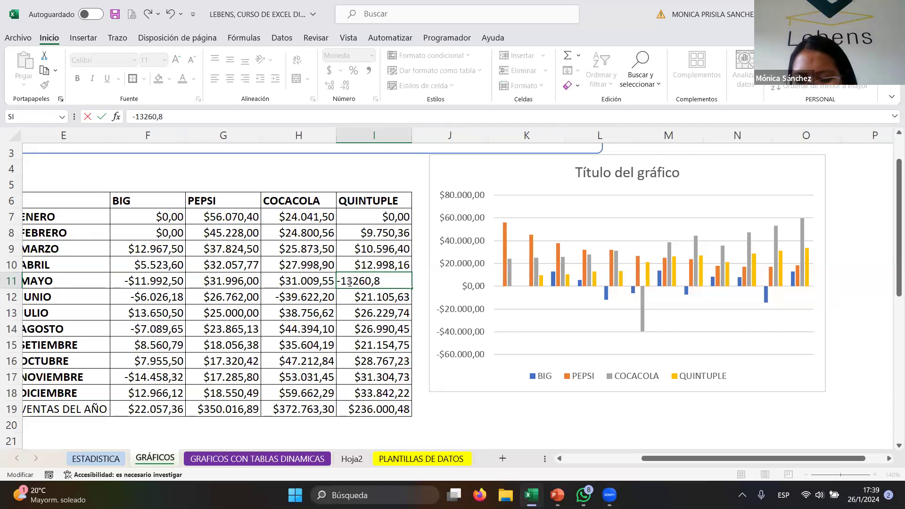
key("Return")
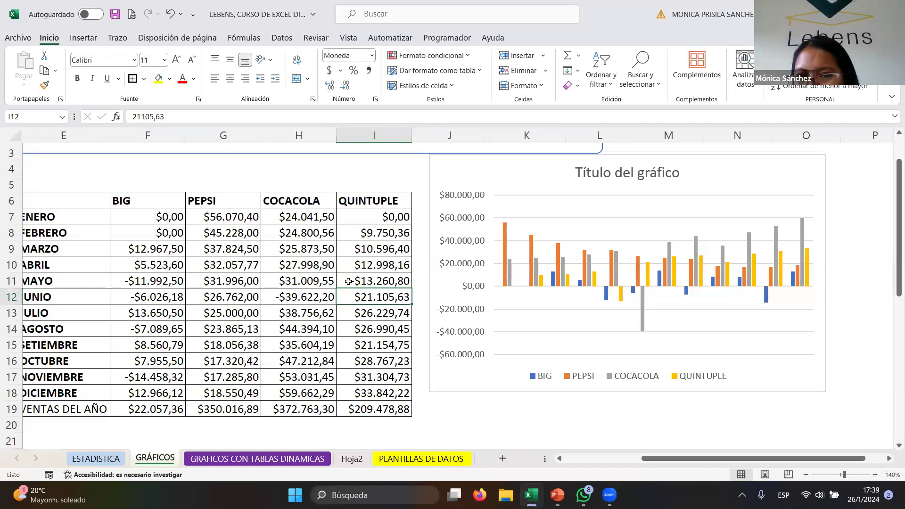
- Make the QUINTUPLE sales for AGOSTO negative by adding a minus sign at the start of the value
left_click(371, 314)
left_click(359, 333)
double_click(352, 325)
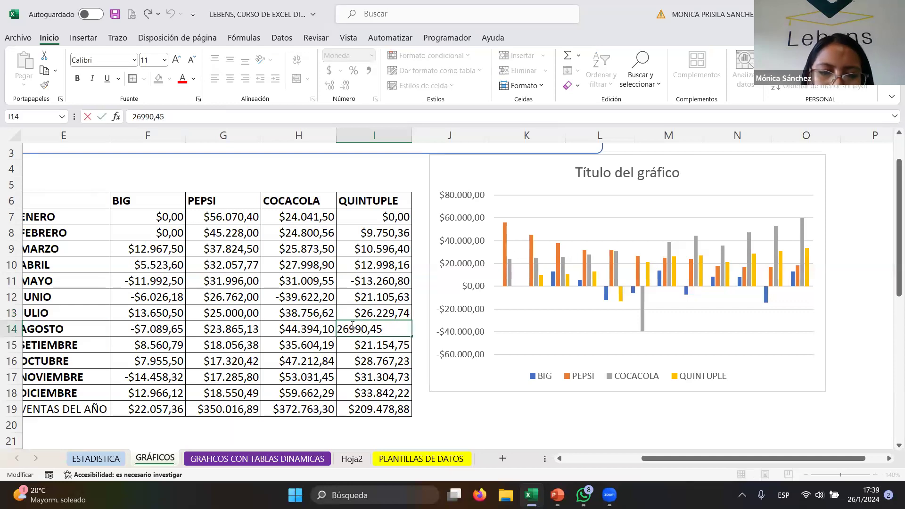
key("Home")
type("-")
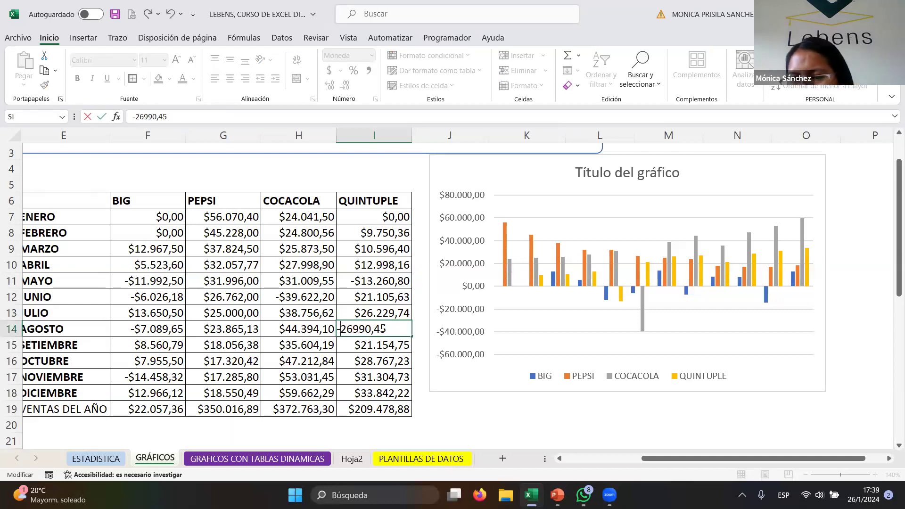
key("Return")
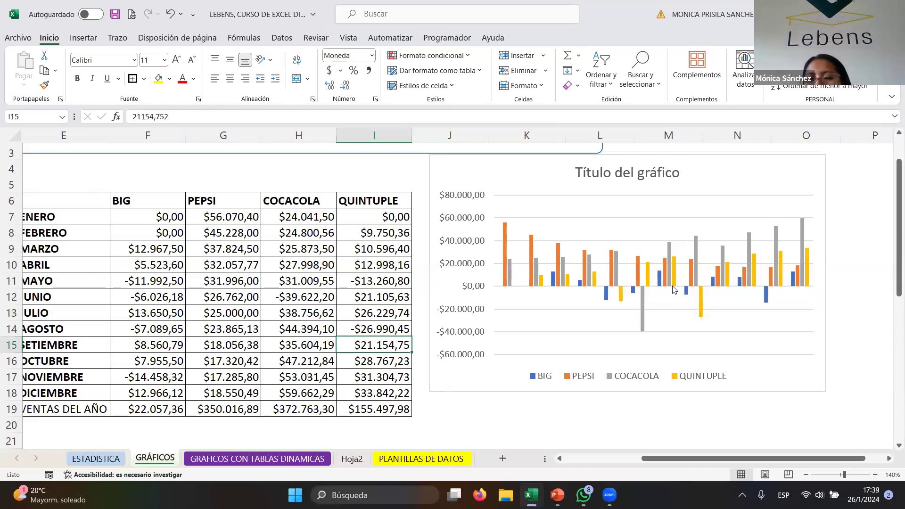
- Select each data series in the chart in turn to inspect its source range in the table
left_click(502, 235)
left_click(511, 270)
left_click(568, 281)
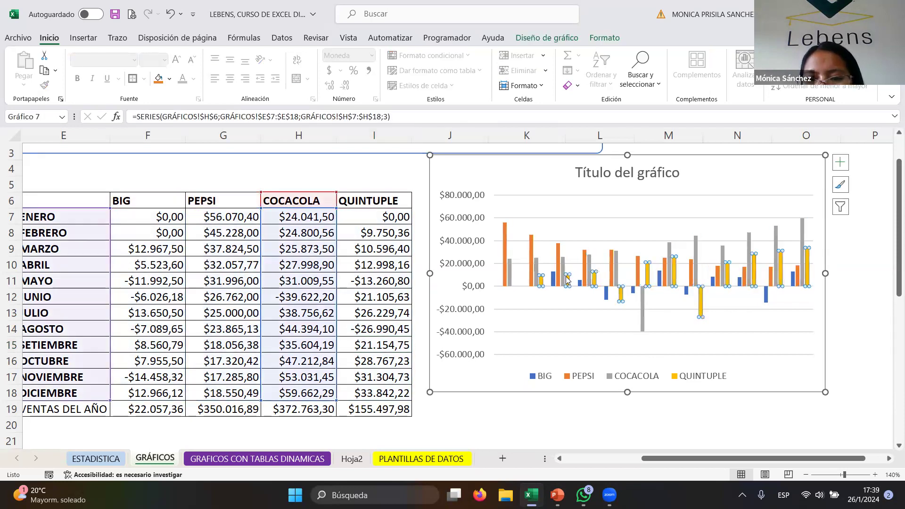
left_click(606, 295)
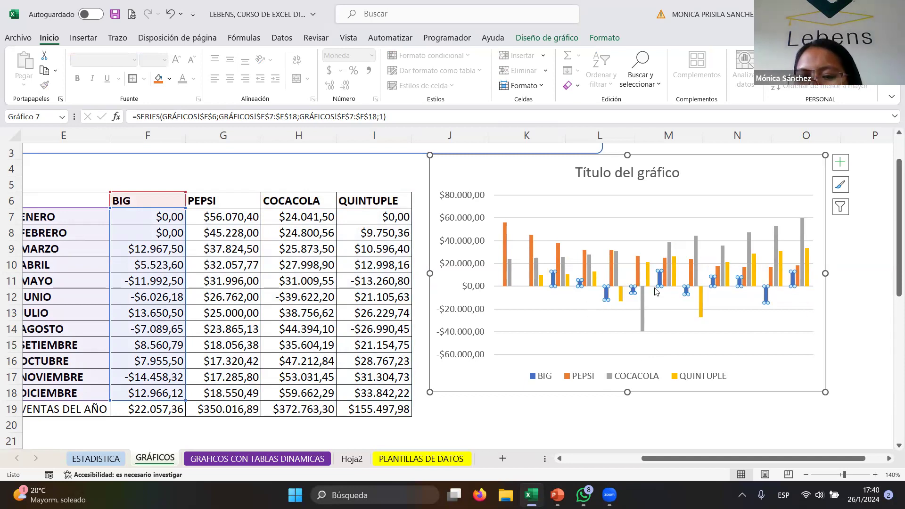
left_click(641, 309)
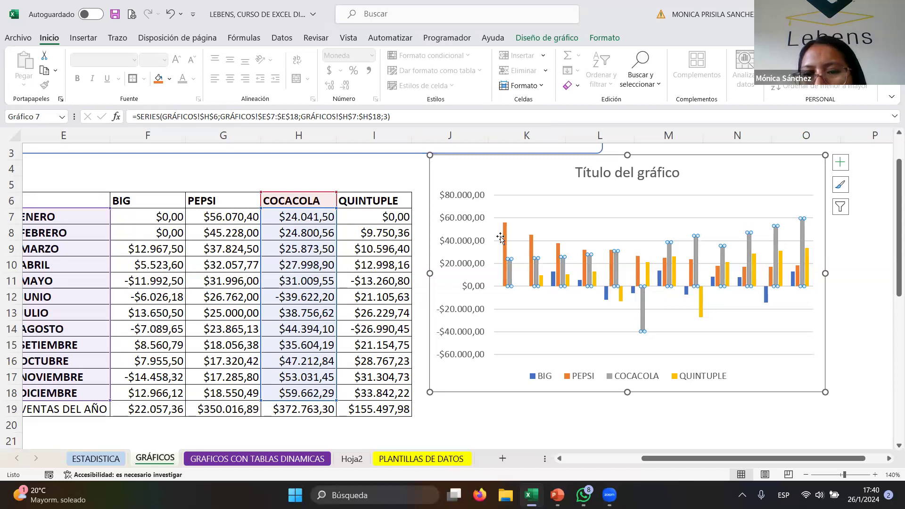
left_click(729, 176)
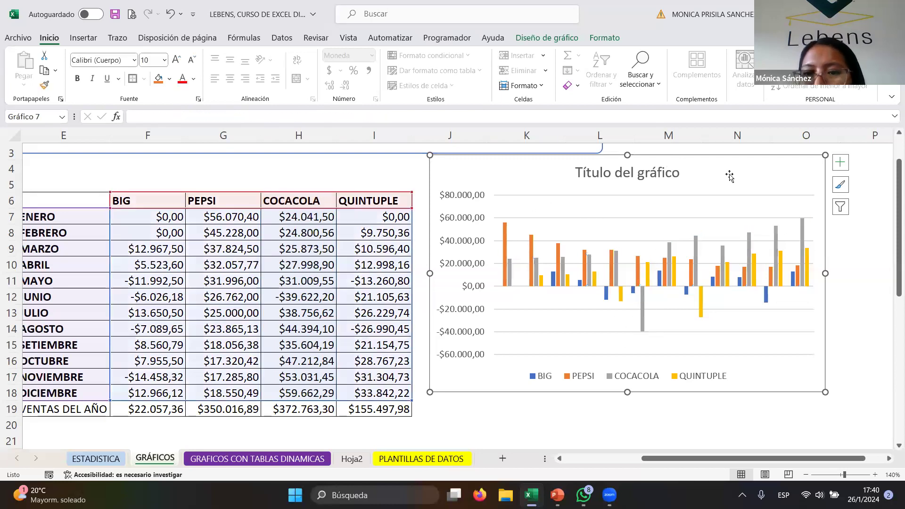
- Change the chart type to a 2D clustered bar chart
left_click(83, 38)
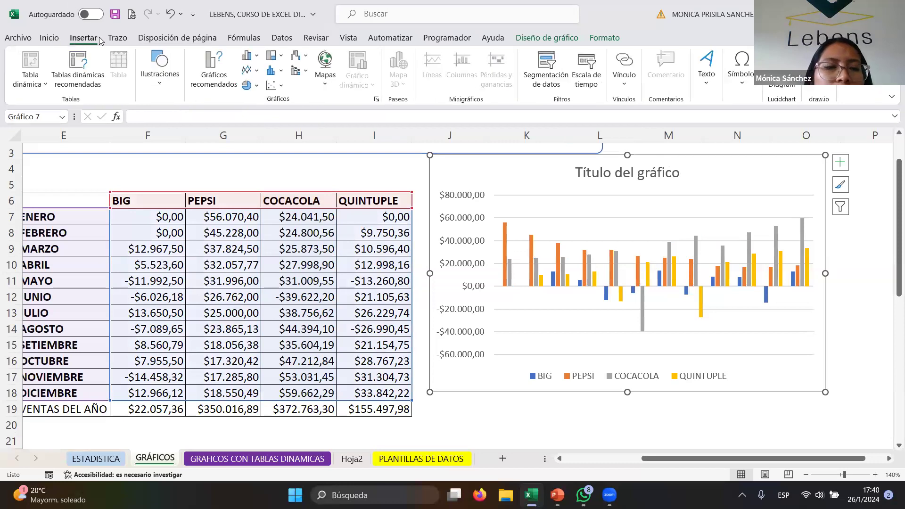
left_click(257, 57)
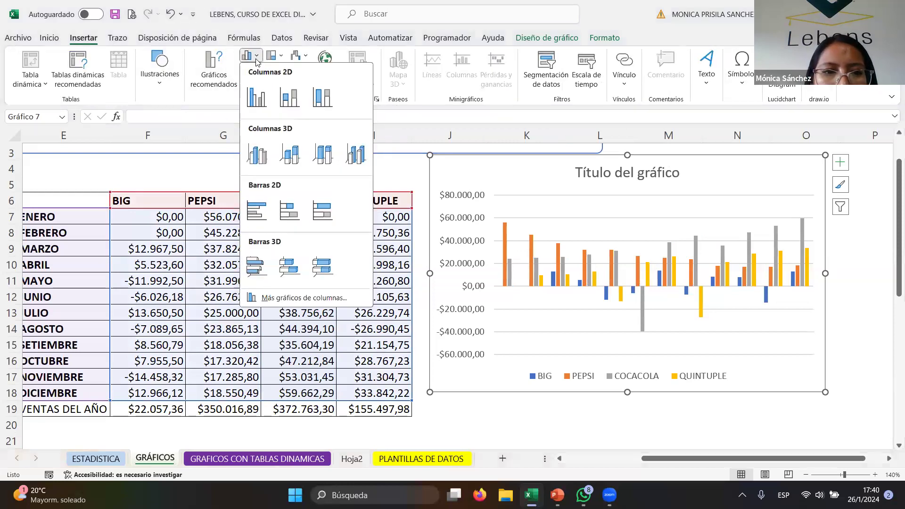
left_click(253, 222)
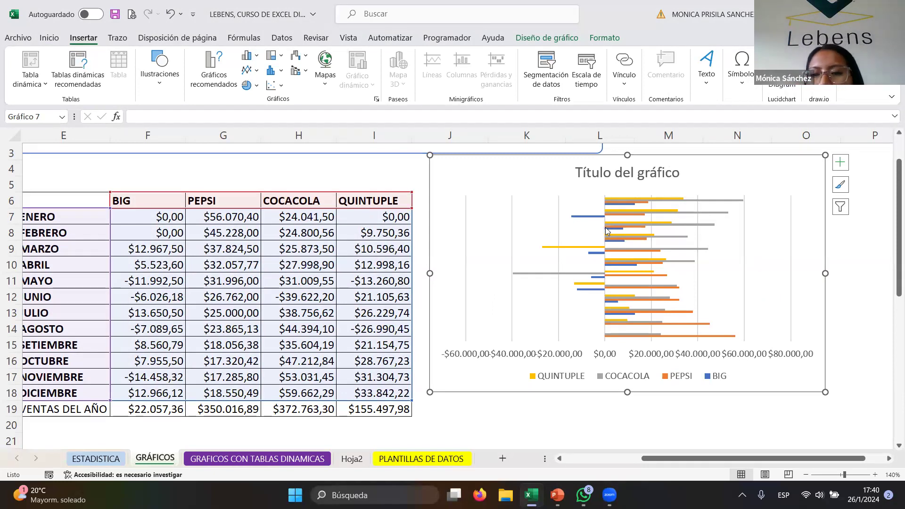
mouse_move(596, 250)
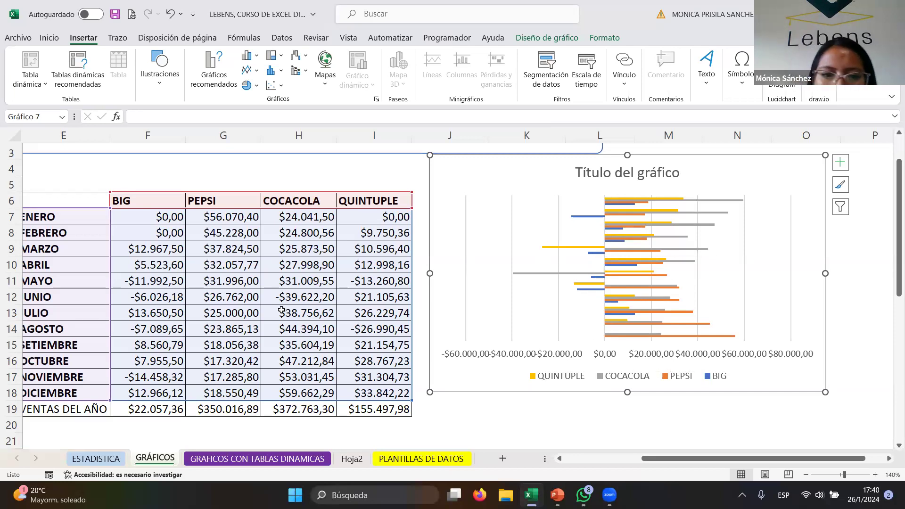
- Make the COCACOLA sales for MAYO negative by adding a minus sign
left_click(302, 278)
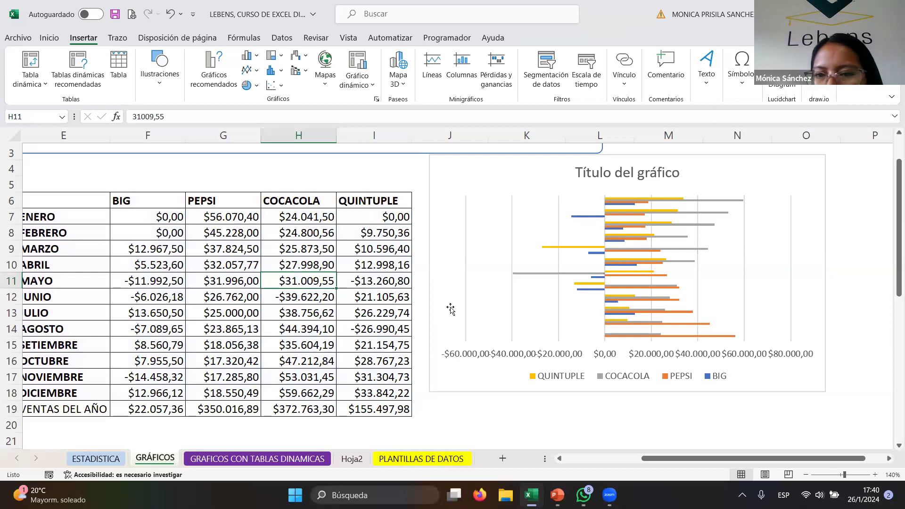
double_click(282, 280)
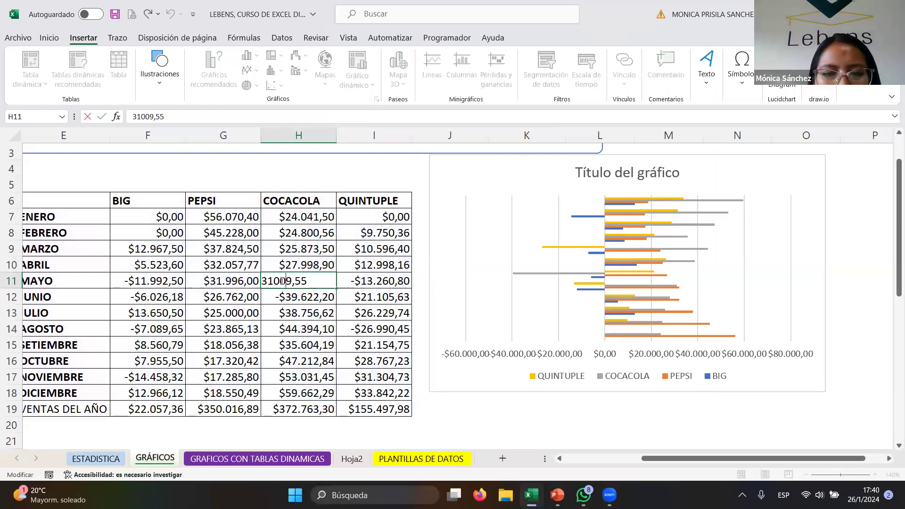
type("-")
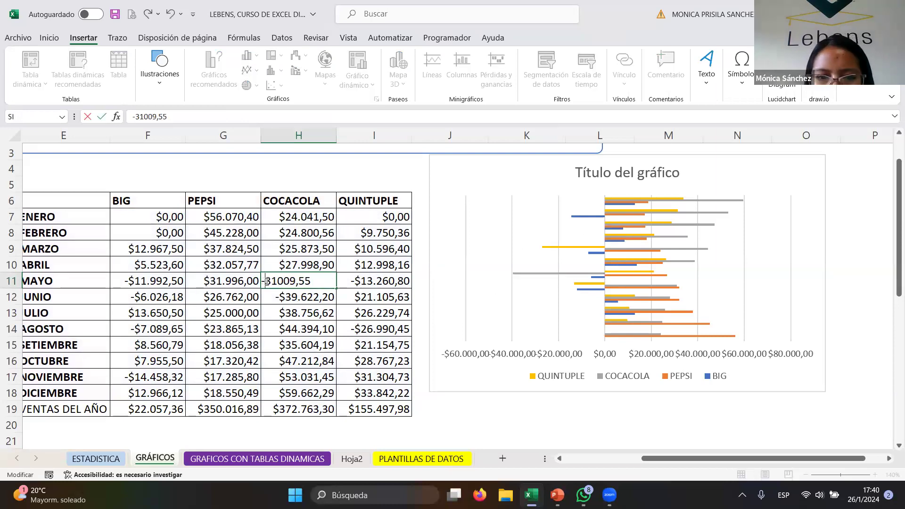
key("Return")
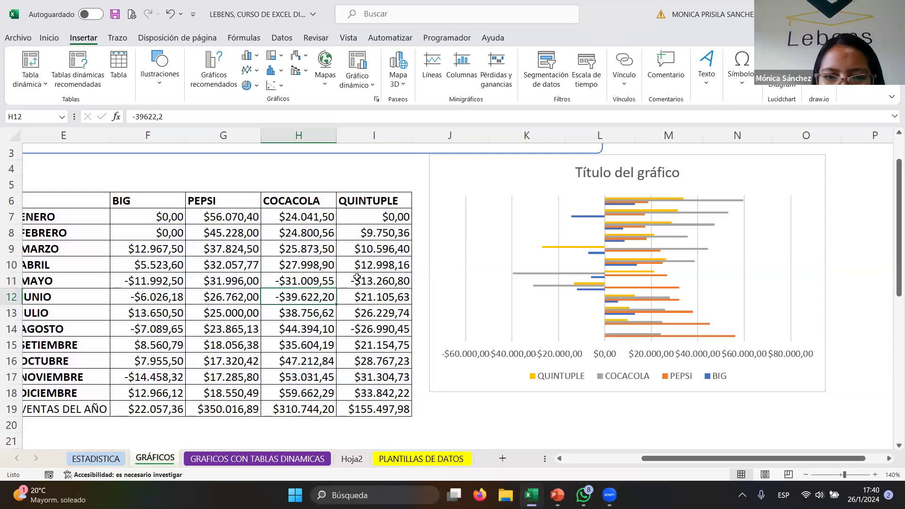
- Make the QUINTUPLE sales for ABRIL negative by adding a minus sign
left_click(357, 278)
double_click(363, 263)
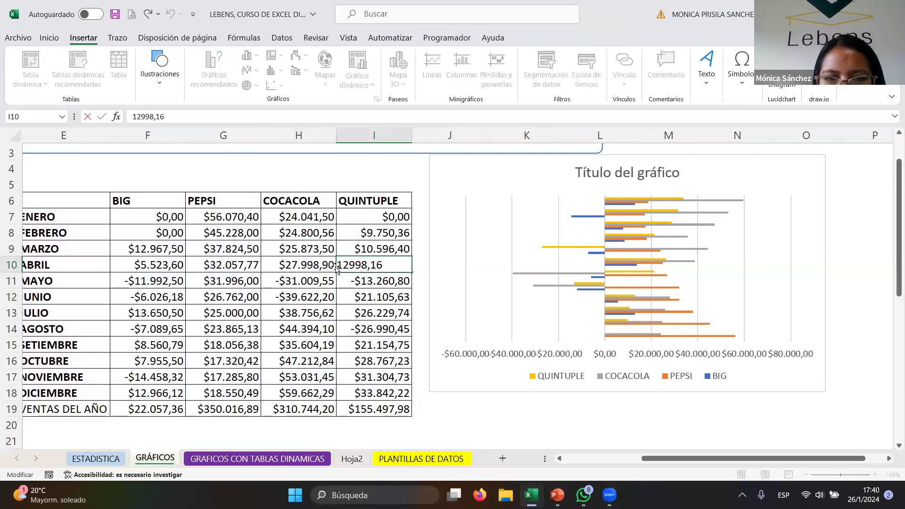
type("-")
key("Return")
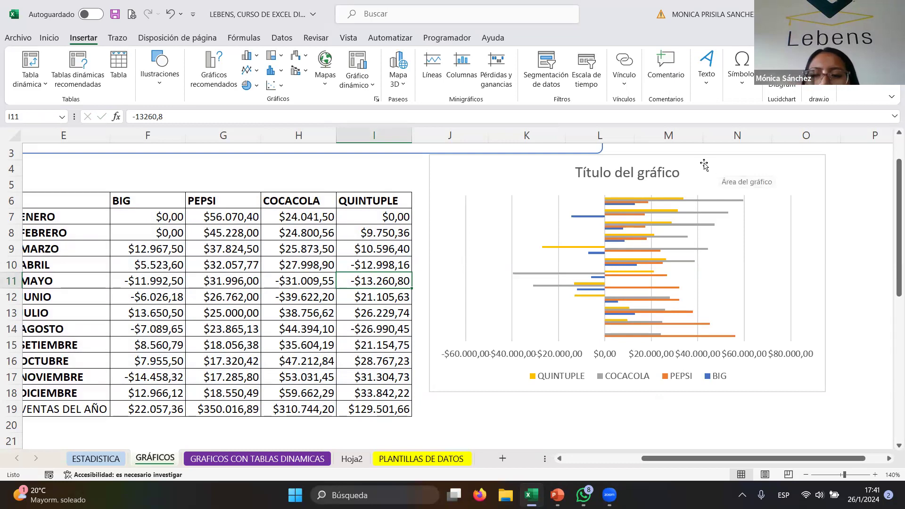
- Move the chart slightly lower and set its title to VENTAS MENSUALES DE MARCAS DE GASEOSAS
left_click_drag(703, 168, 706, 214)
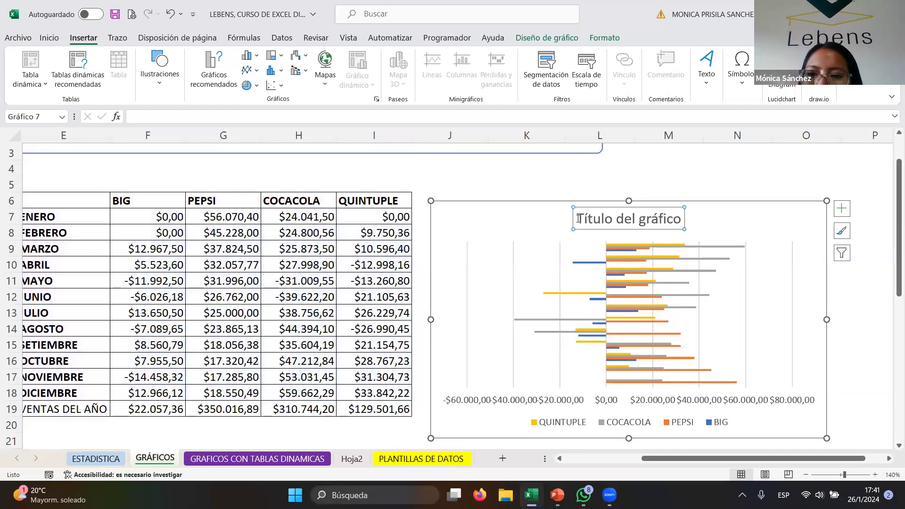
left_click_drag(579, 218, 684, 219)
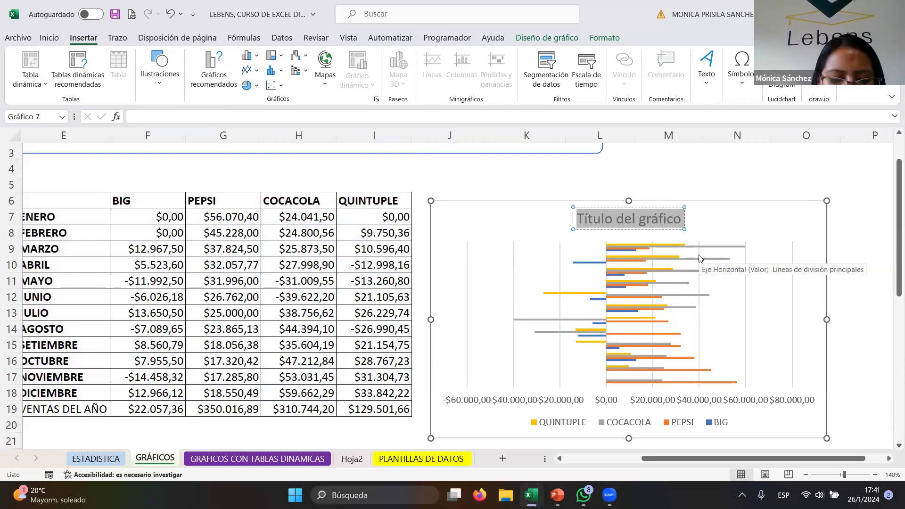
key("BackSpace")
type("ven")
key("BackSpace")
key("BackSpace")
key("BackSpace")
type("VENTAS MENSUALES DE ")
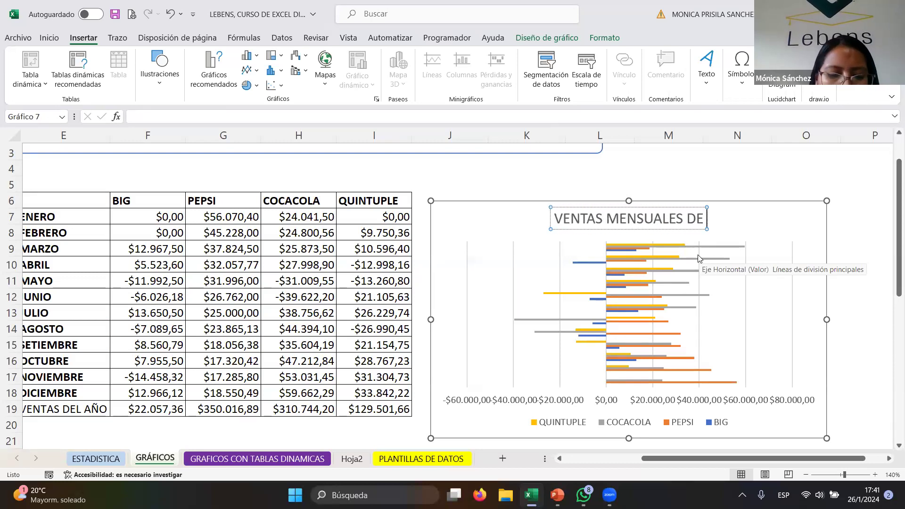
type("MARCAS DE GASEOSAS")
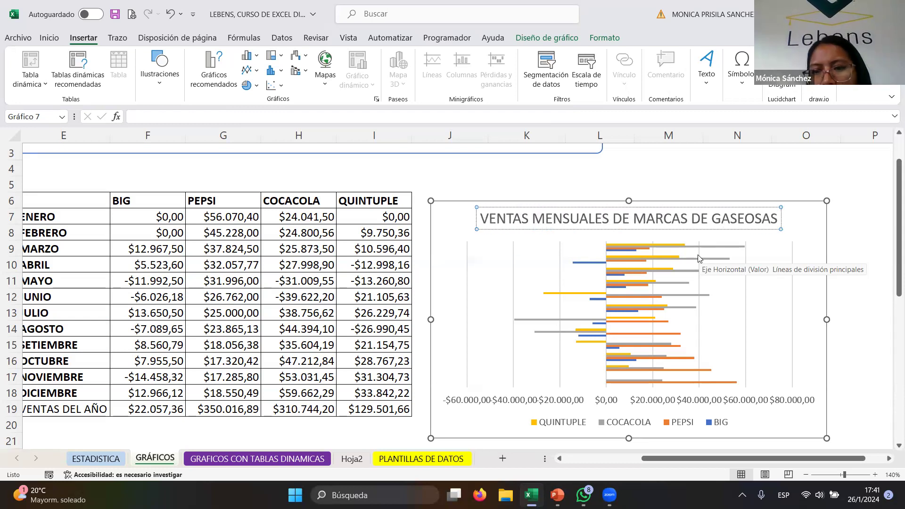
key("Return")
key("BackSpace")
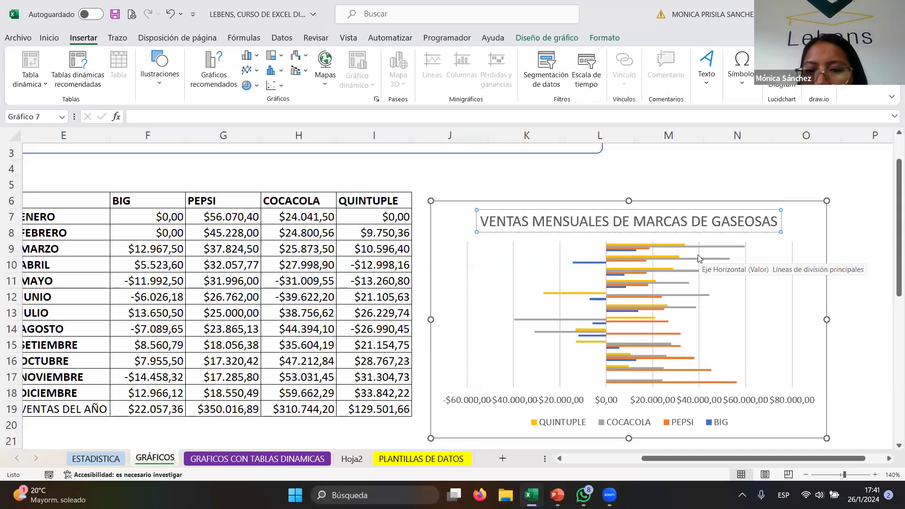
- Add axis titles to the chart through its chart elements
left_click(810, 245)
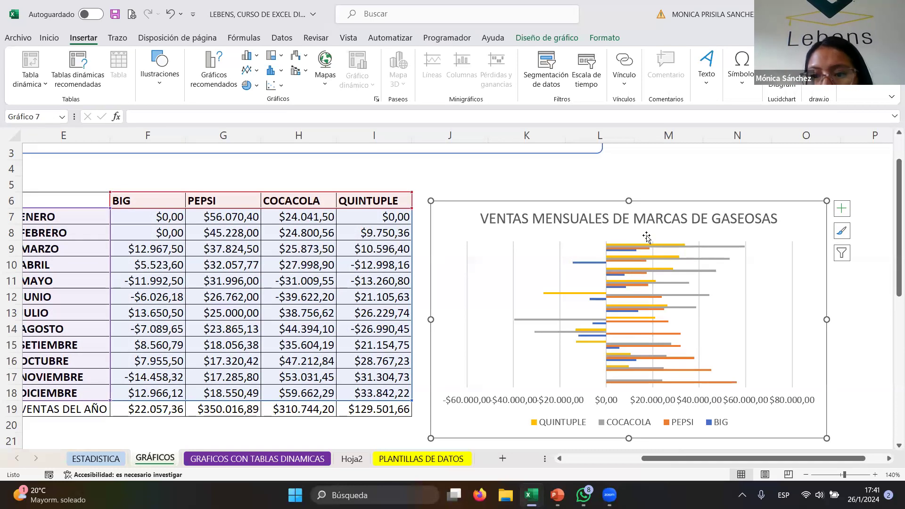
left_click(842, 208)
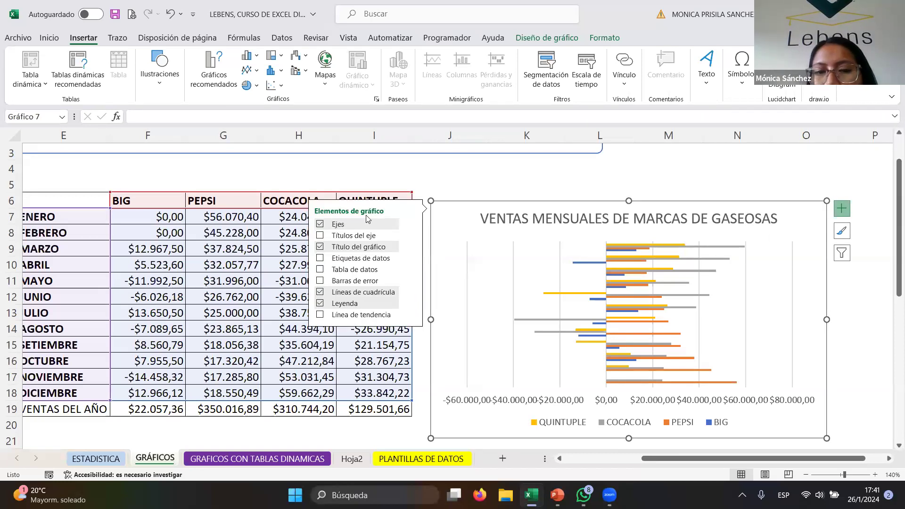
left_click(321, 236)
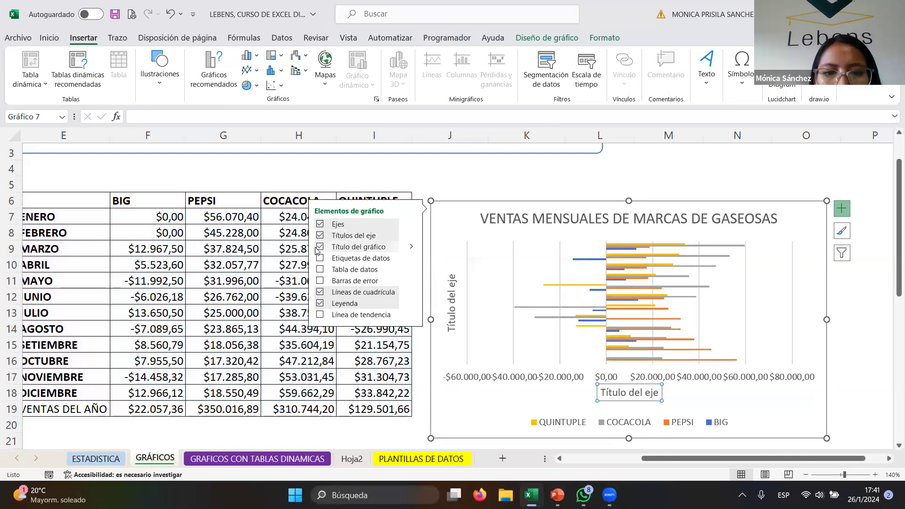
- Preview data labels, a data table and error bars by switching each on and off again
left_click(321, 258)
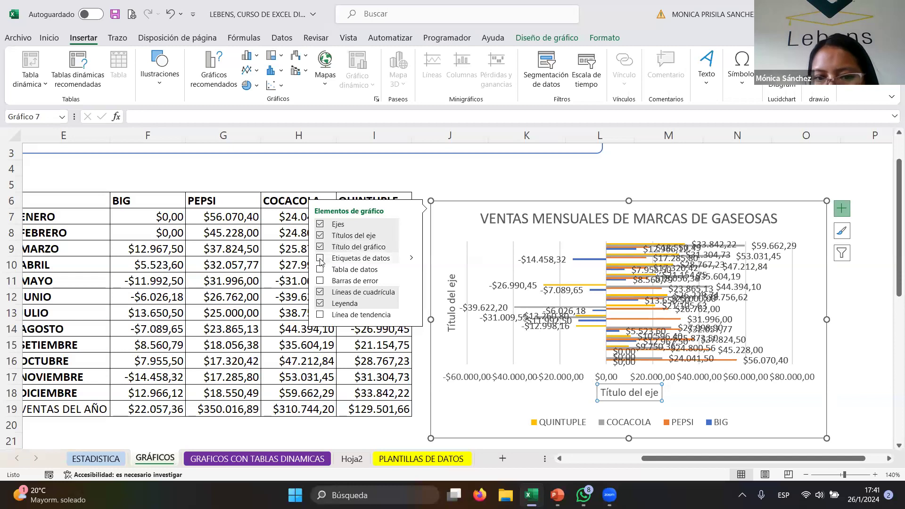
left_click(321, 259)
left_click(321, 270)
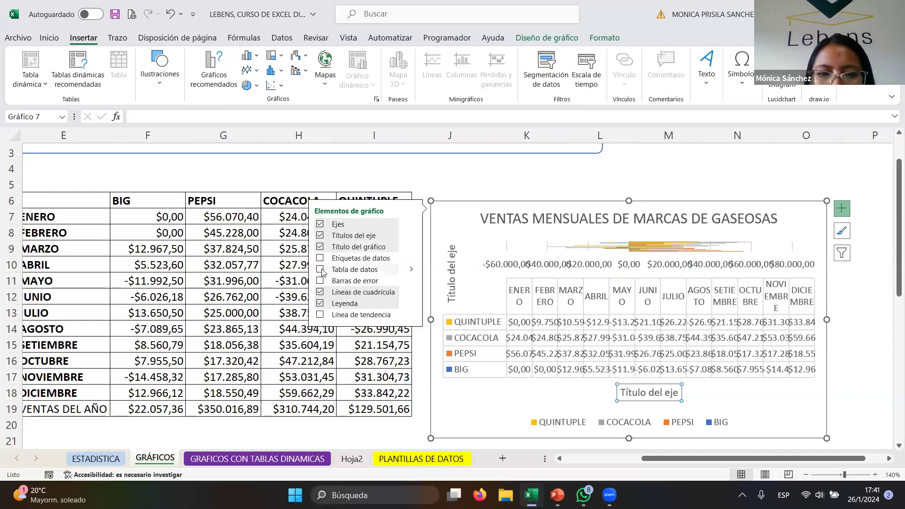
left_click(321, 270)
left_click(320, 282)
left_click(320, 282)
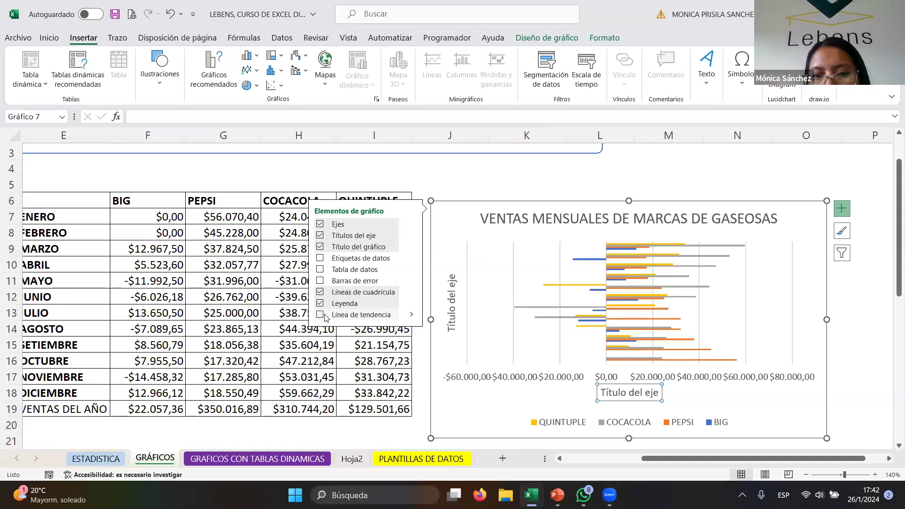
- Move the chart slightly higher beside the table
left_click(434, 209)
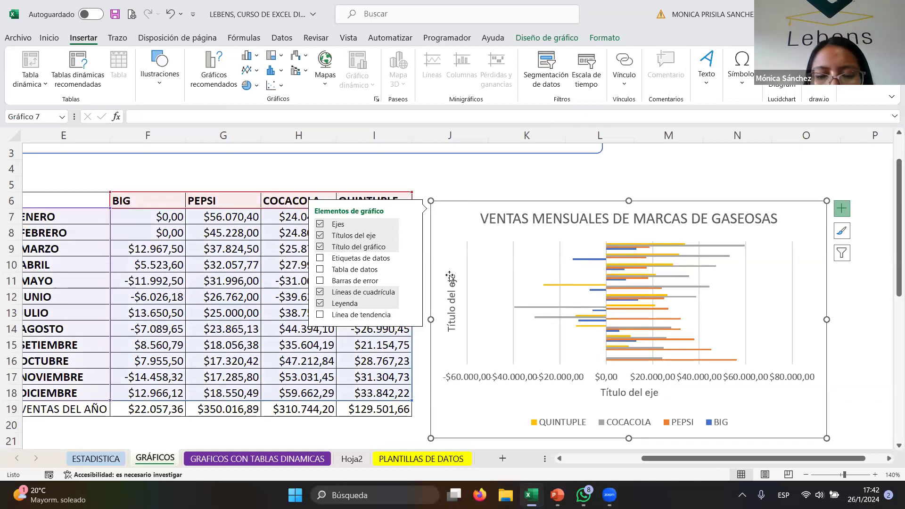
left_click_drag(474, 217, 481, 198)
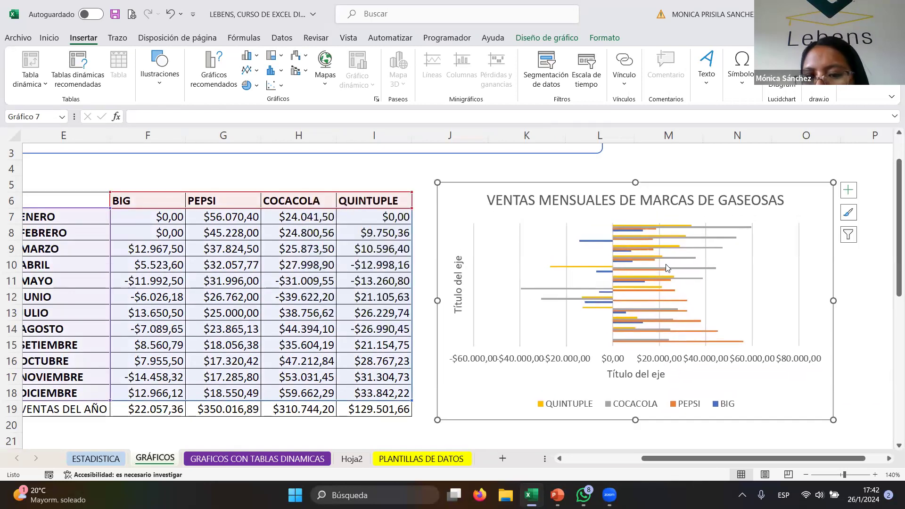
- Fill a single BIG data point in the chart with green
left_click(640, 246)
left_click(630, 227)
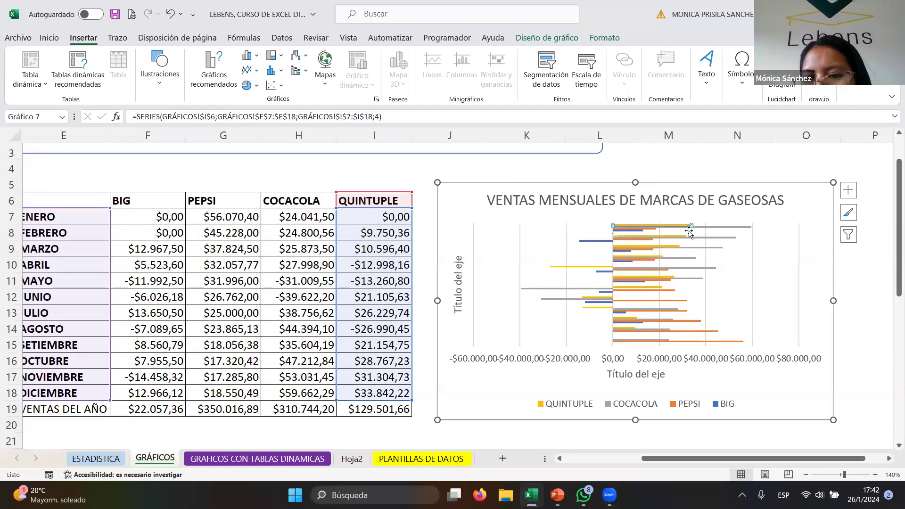
left_click(590, 242)
left_click(590, 241)
right_click(590, 244)
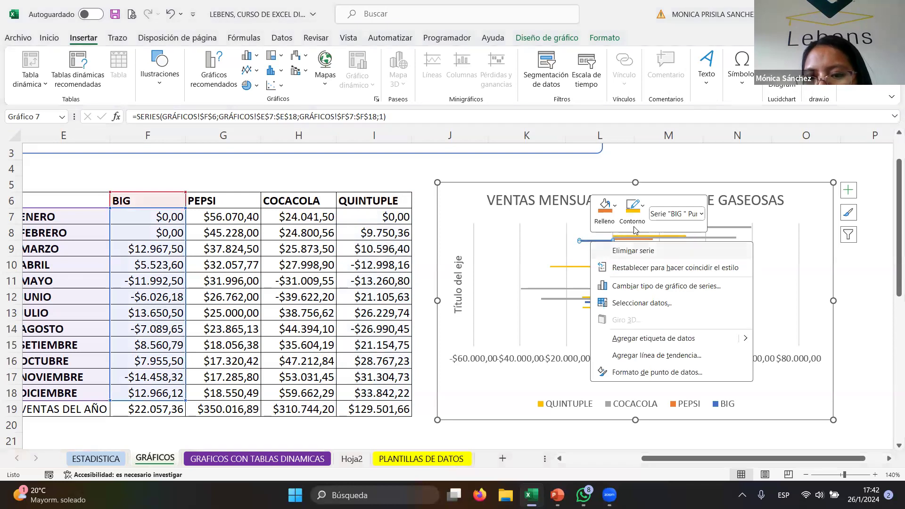
left_click(608, 209)
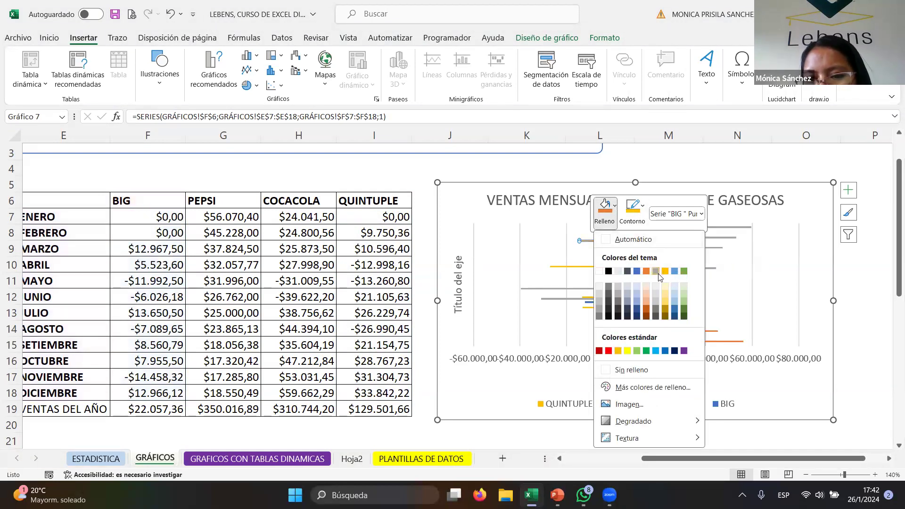
left_click(685, 272)
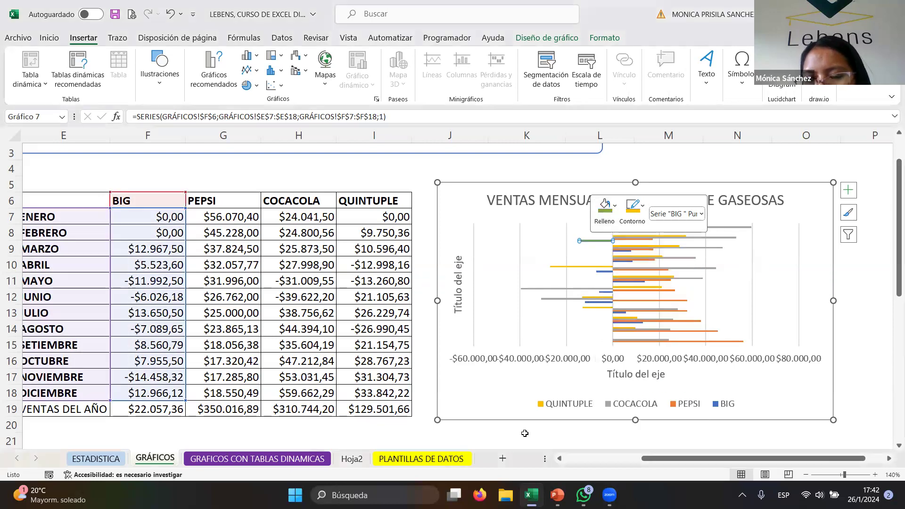
- Open the series formatting pane and move the chart left beside the sales table
left_click(567, 329)
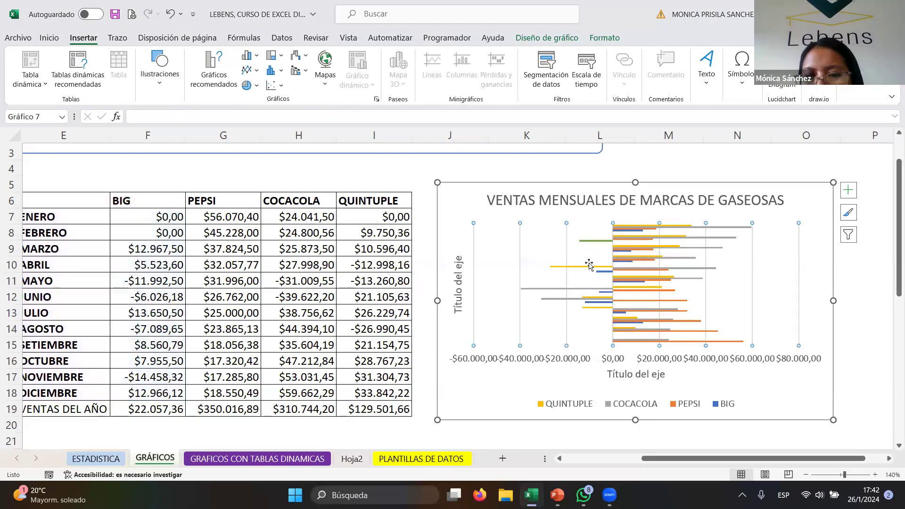
left_click(572, 268)
right_click(569, 268)
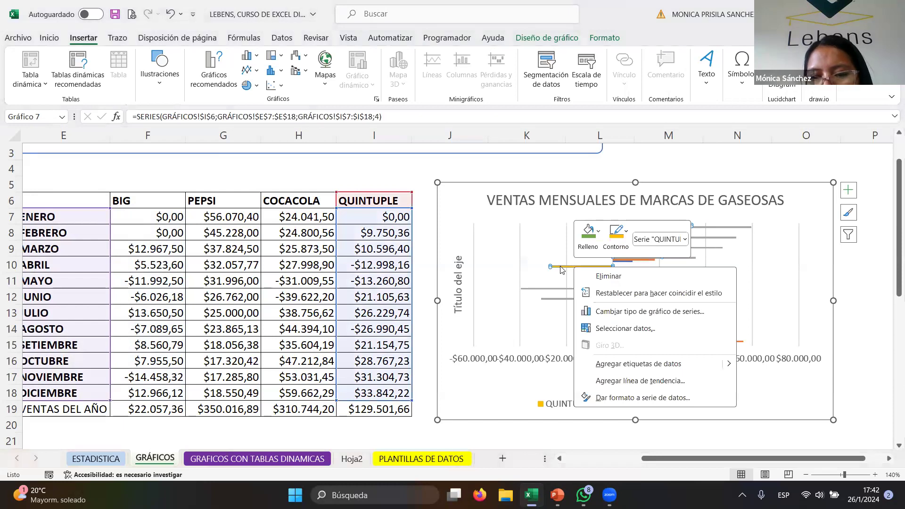
double_click(560, 270)
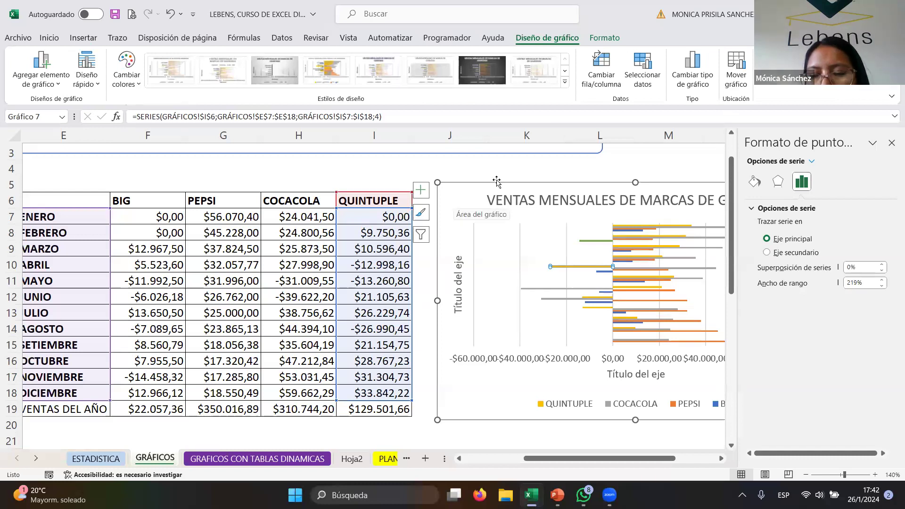
left_click(454, 201)
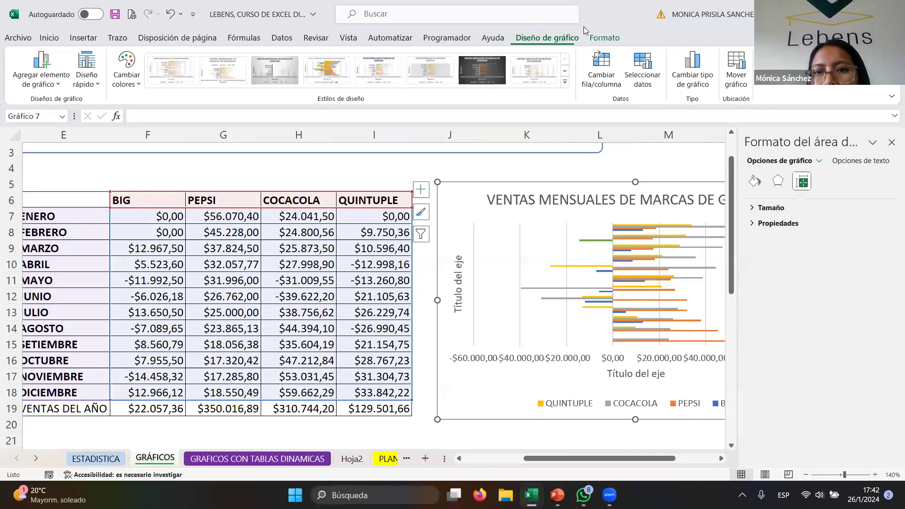
left_click(607, 36)
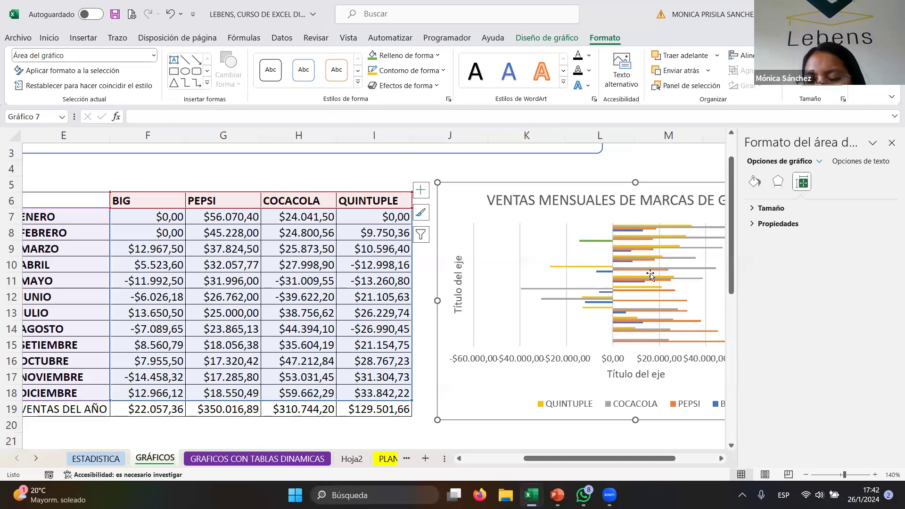
left_click_drag(486, 180, 373, 174)
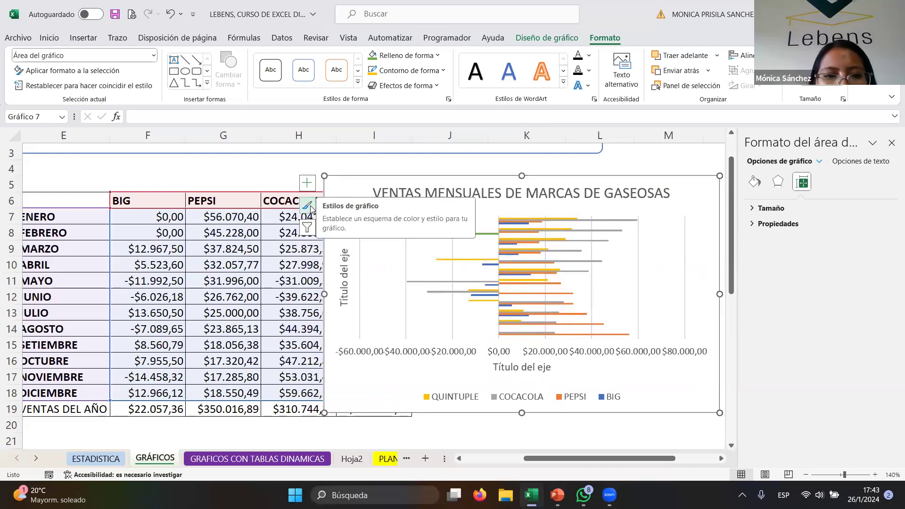
- Preview the chart filter showing only QUINTUPLE, briefly hiding and restoring the ENERO and FEBRERO categories
left_click(307, 229)
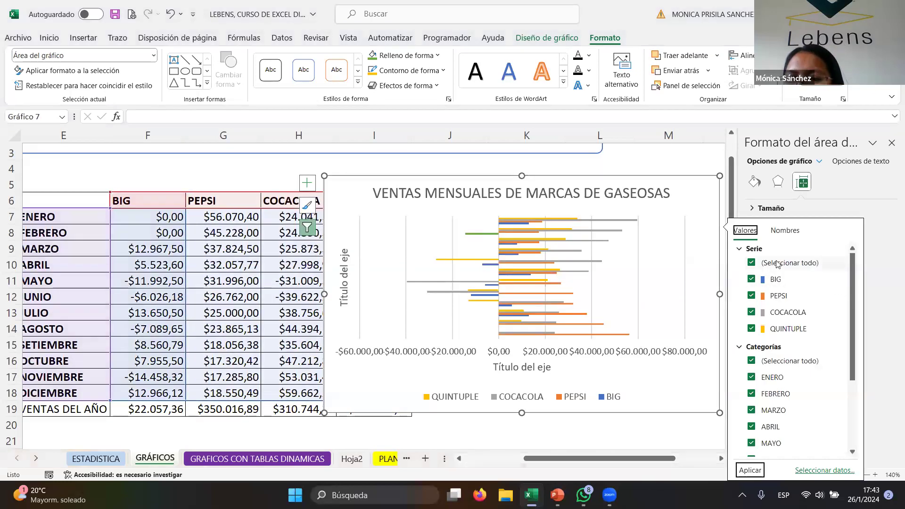
left_click(751, 280)
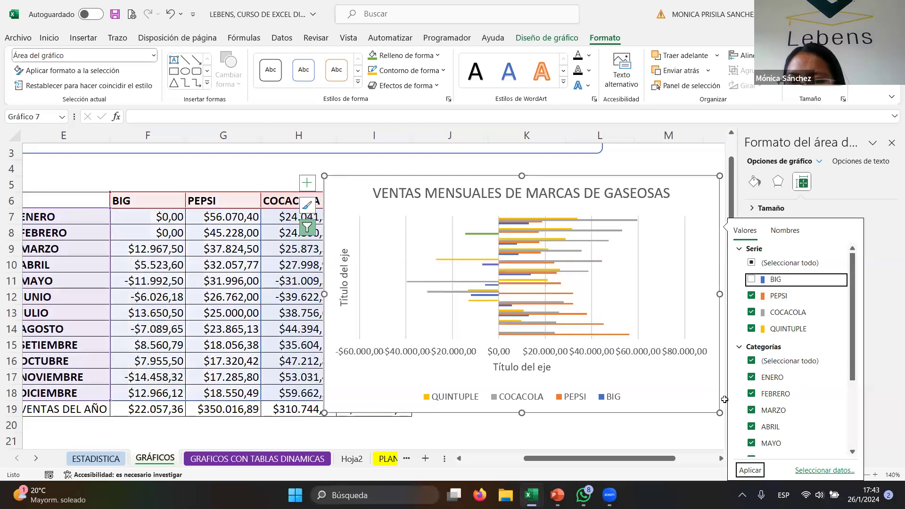
left_click(751, 296)
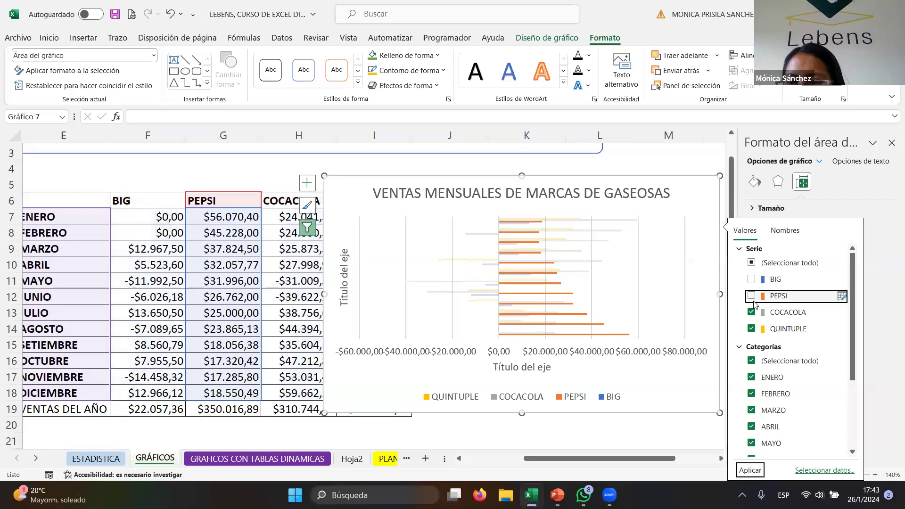
left_click(751, 312)
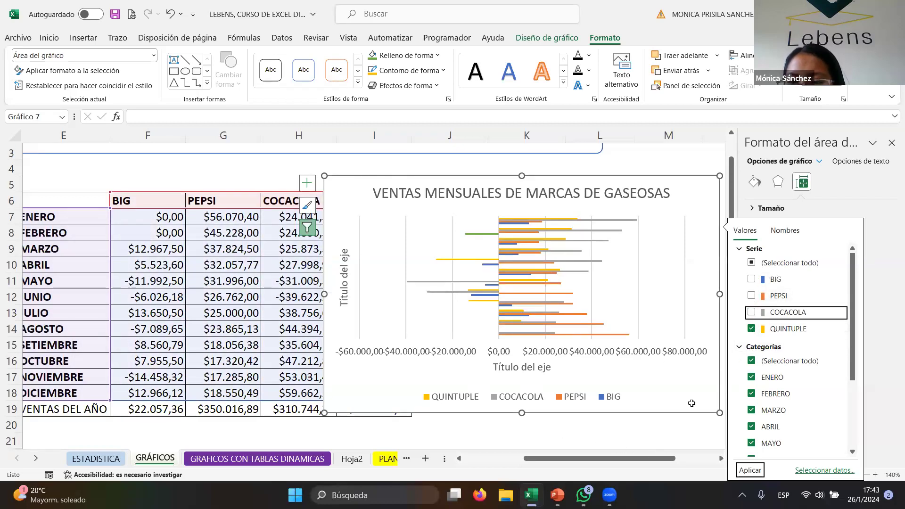
left_click(752, 377)
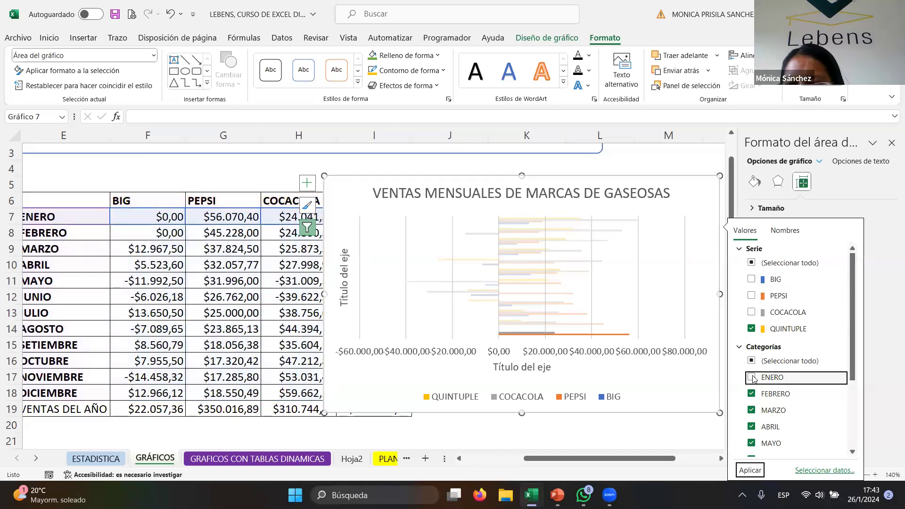
left_click(752, 394)
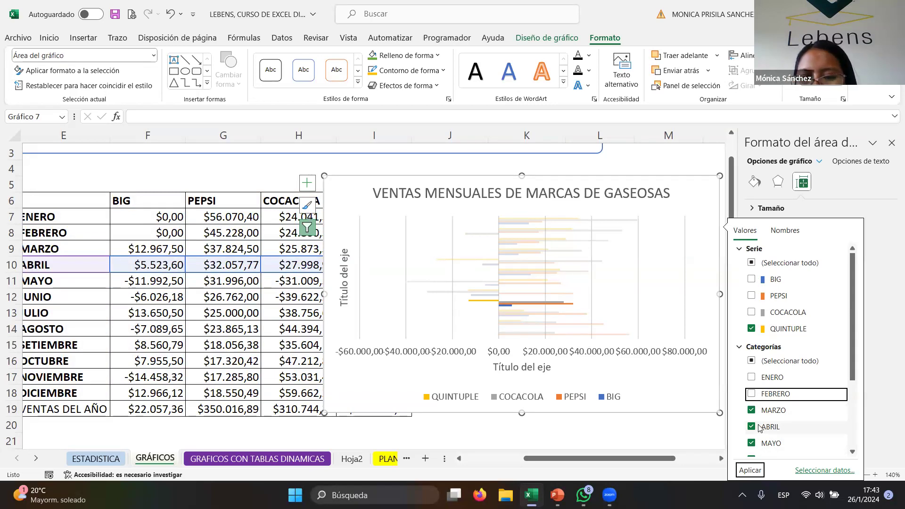
left_click(751, 394)
left_click(751, 379)
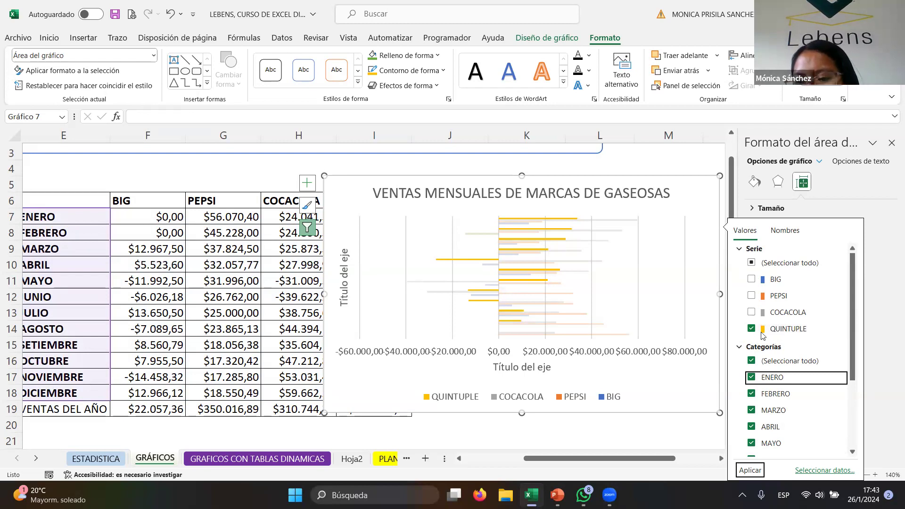
- Preview COCACOLA alone in the chart filter, then re-select all series and close the filter
left_click(751, 312)
left_click(751, 329)
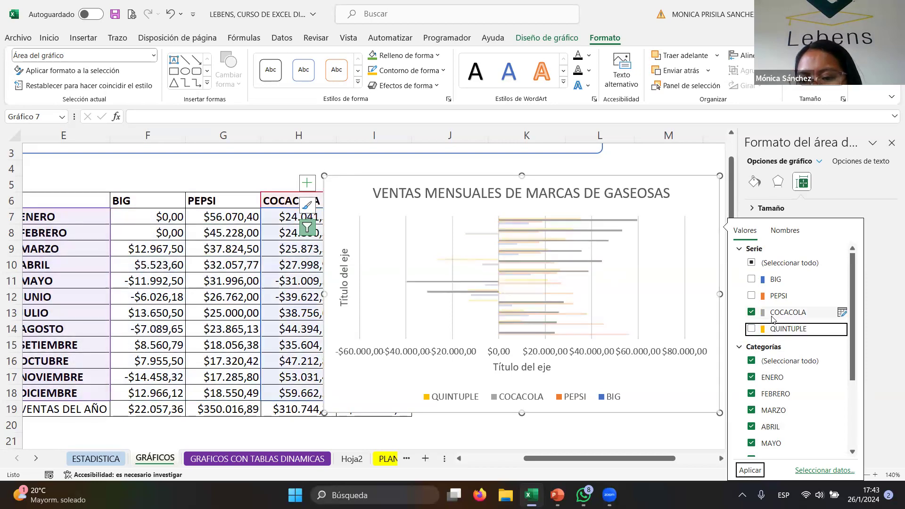
left_click(762, 314)
left_click(763, 313)
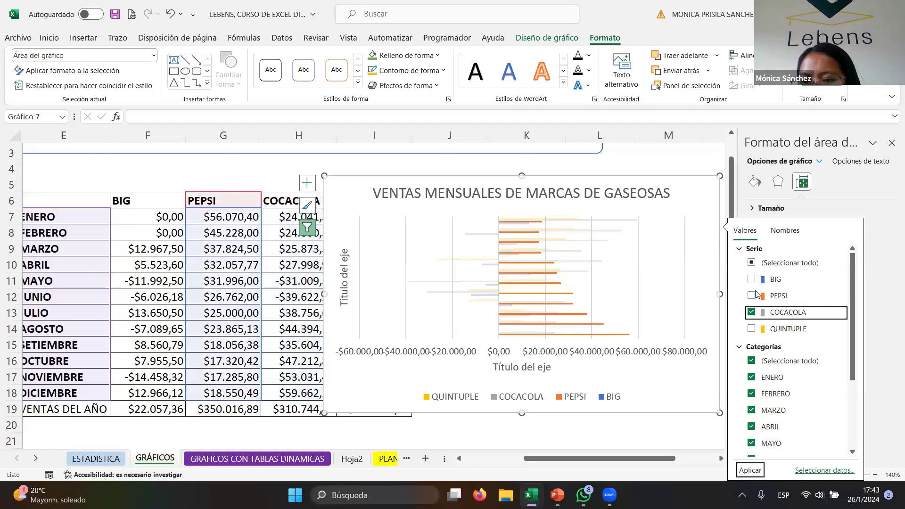
left_click(752, 296)
left_click(752, 279)
left_click(753, 328)
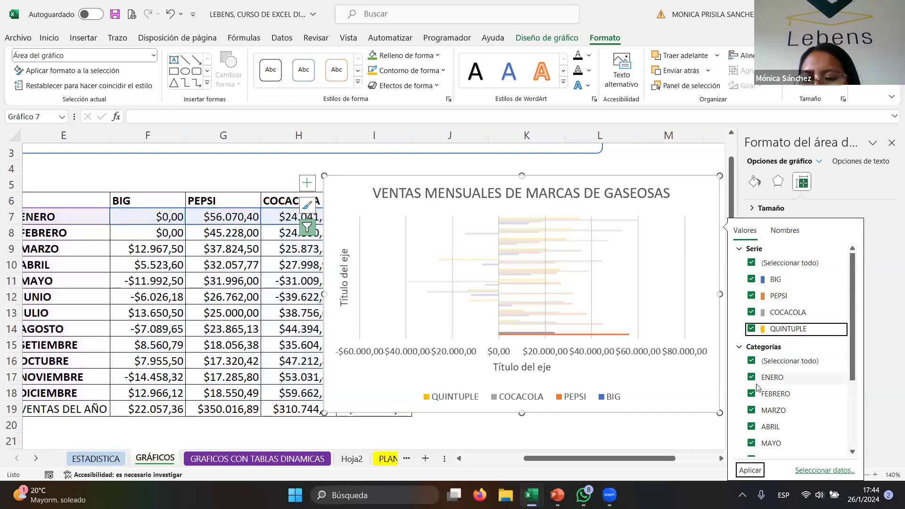
key("Escape")
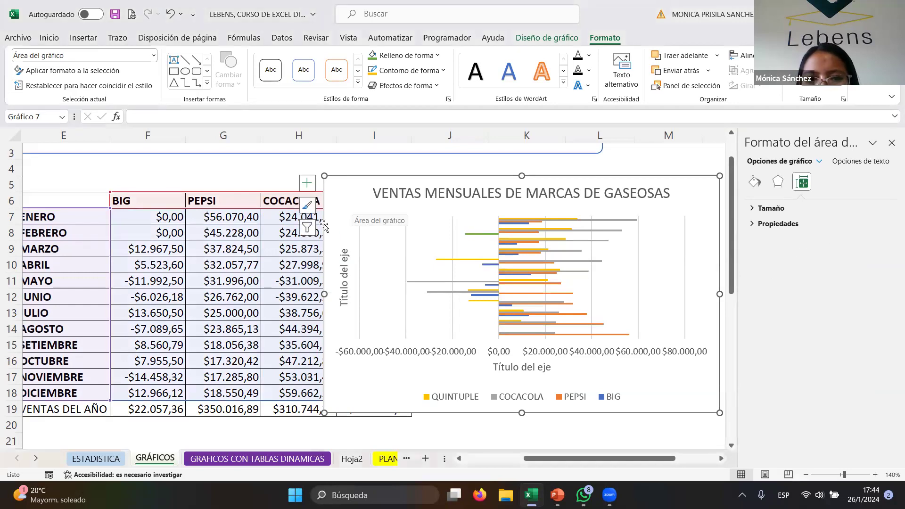
- Close the formatting pane and open the axis options of the chart's horizontal axis
left_click(307, 227)
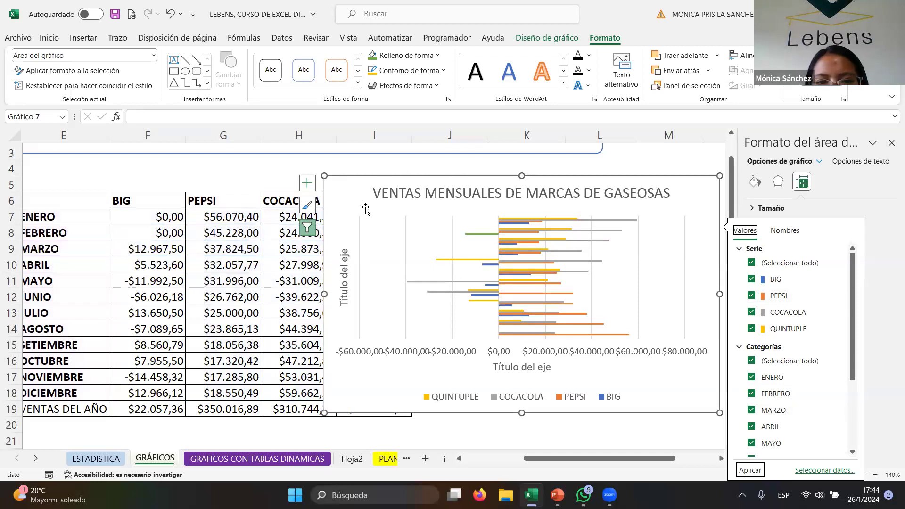
left_click(892, 142)
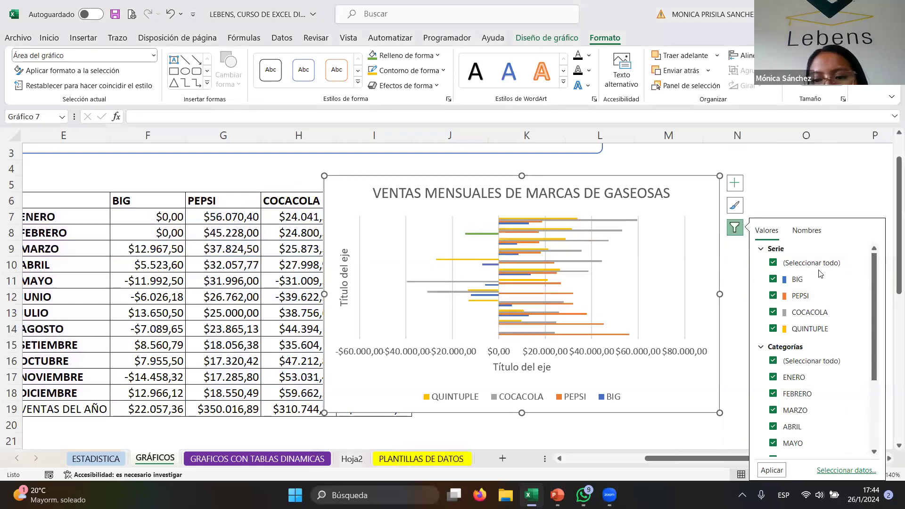
left_click(695, 190)
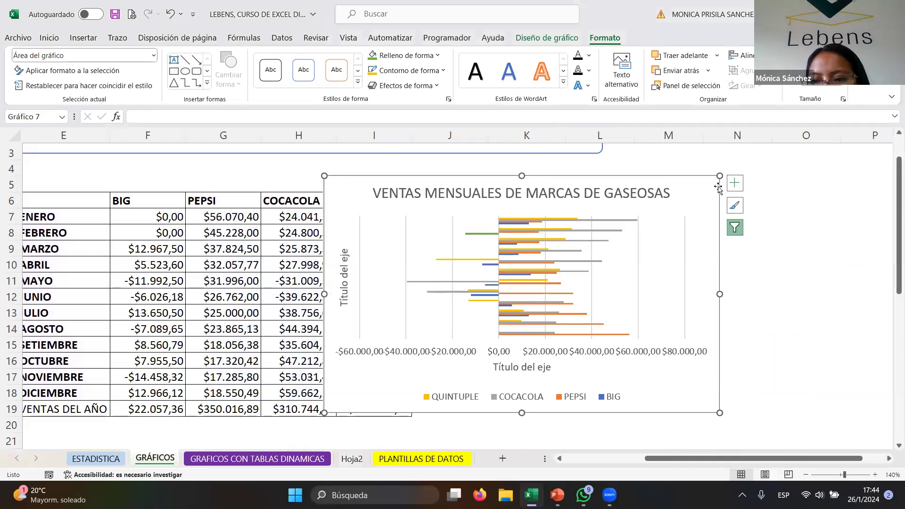
double_click(707, 189)
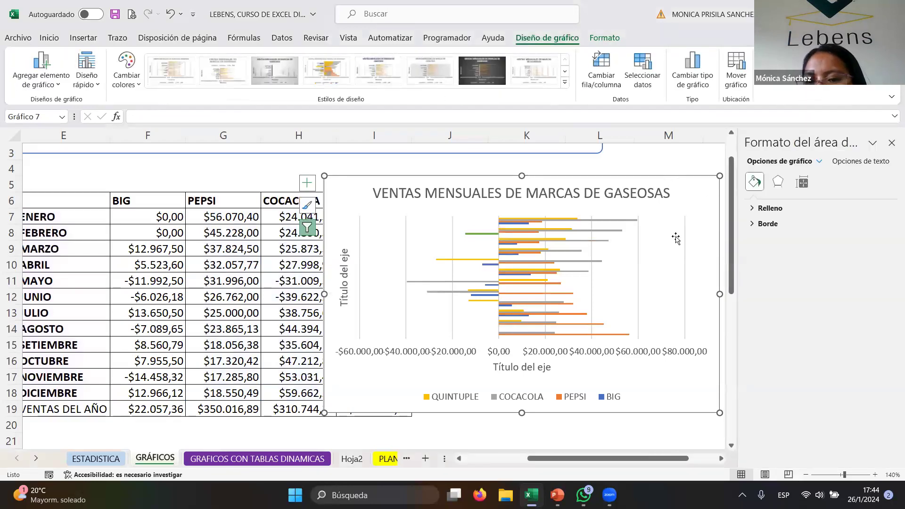
left_click(379, 352)
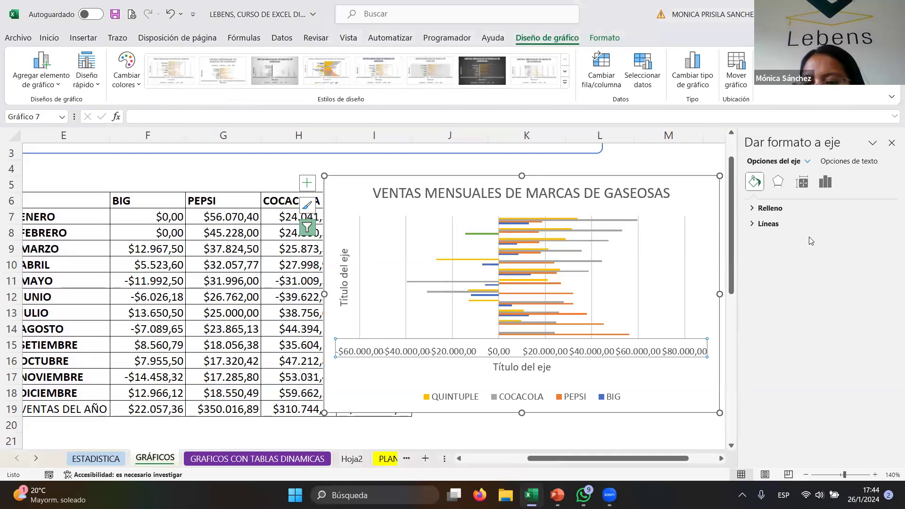
left_click(827, 183)
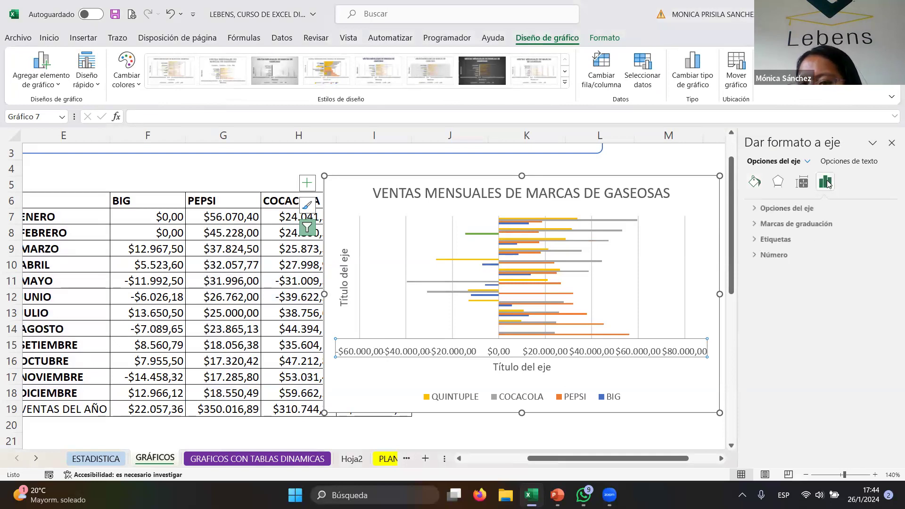
left_click(811, 206)
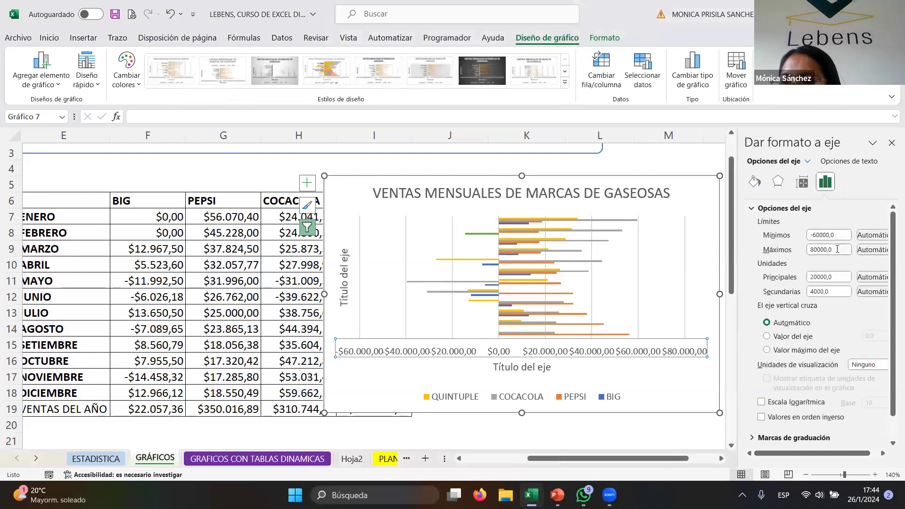
- Try setting the horizontal axis bounds to -160000 and 190000, then revert both bounds
left_click(817, 235)
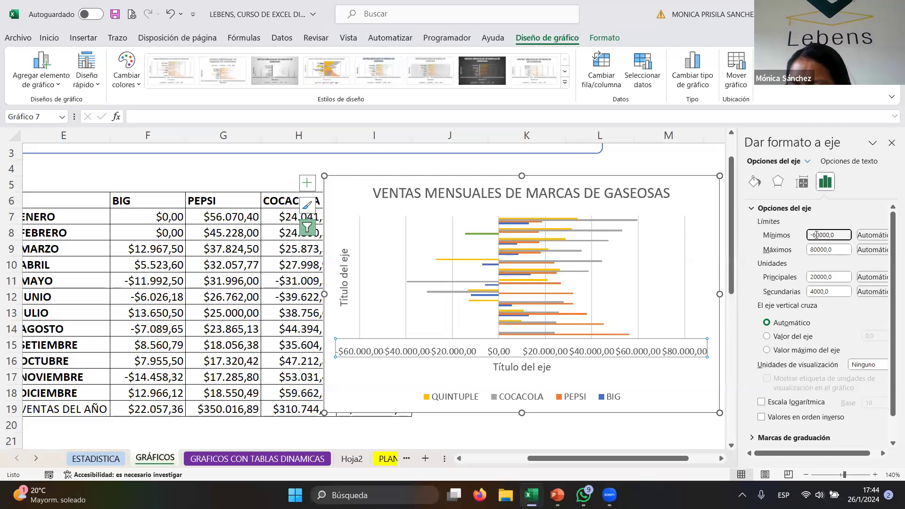
type("1")
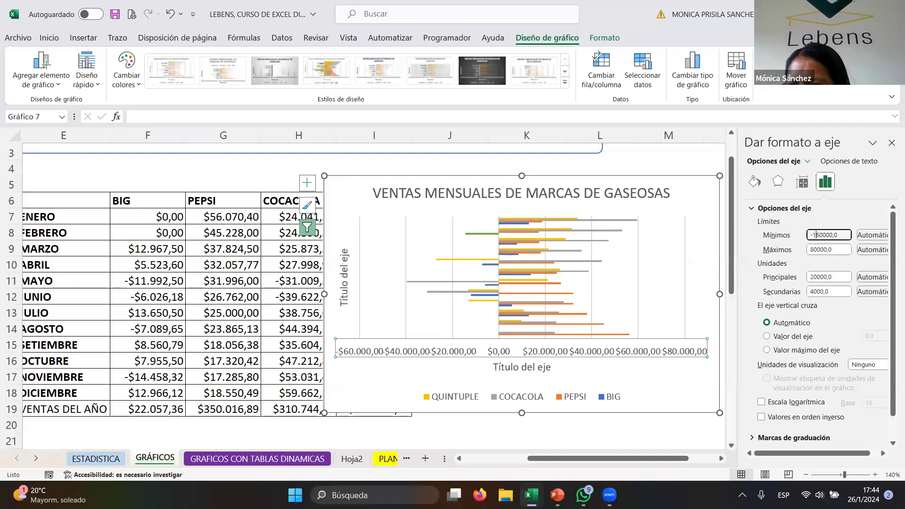
left_click(812, 254)
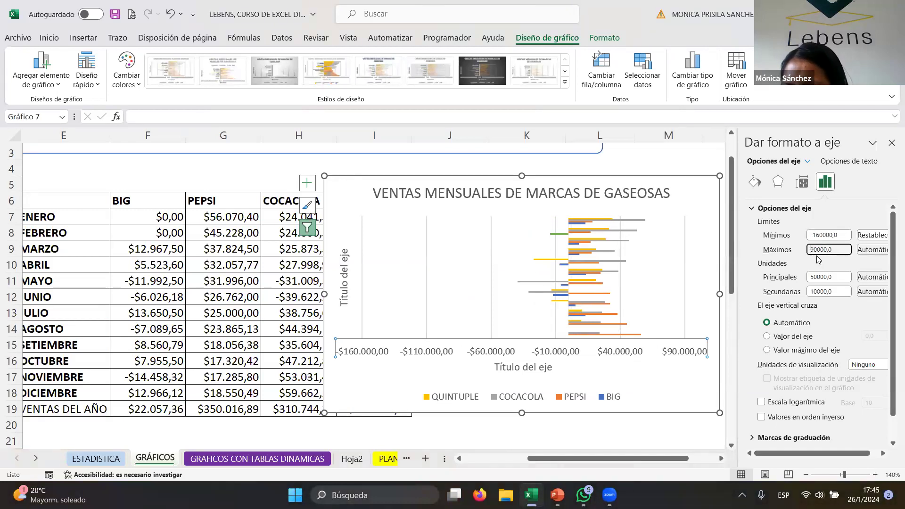
type("1")
key("Return")
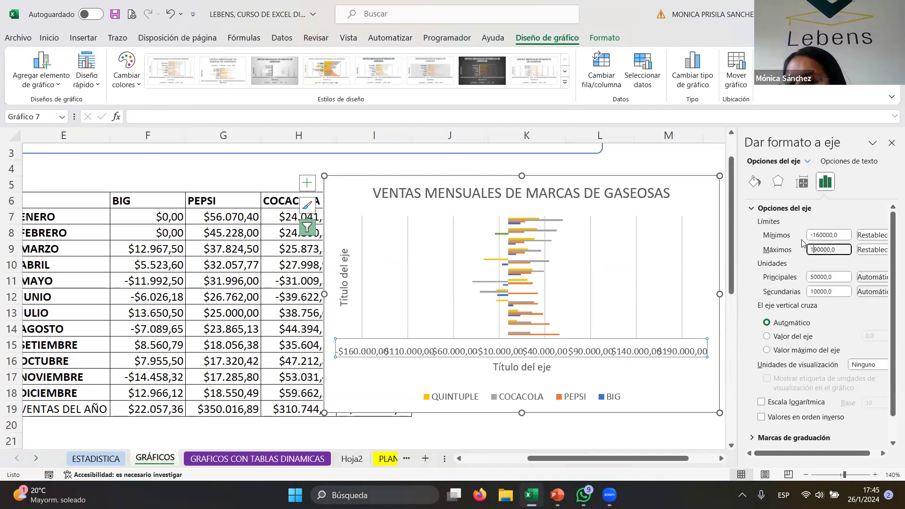
key("BackSpace")
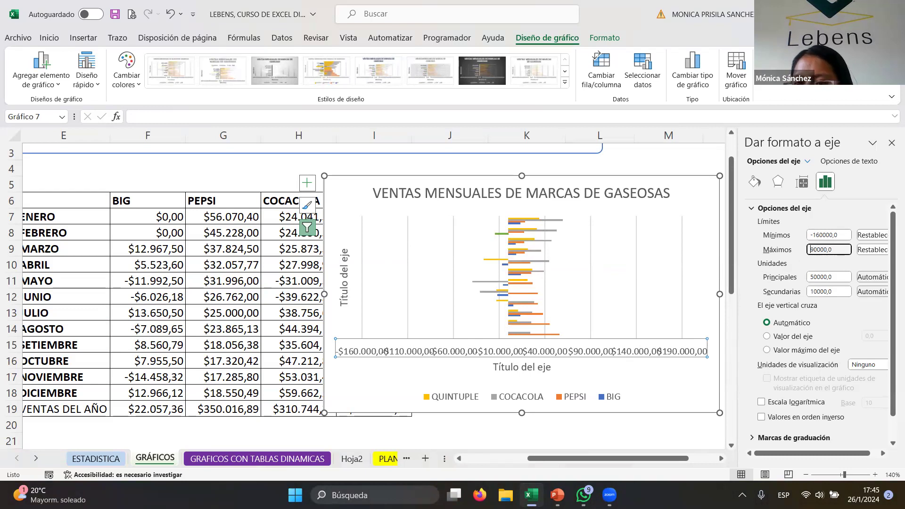
left_click(818, 234)
key("BackSpace")
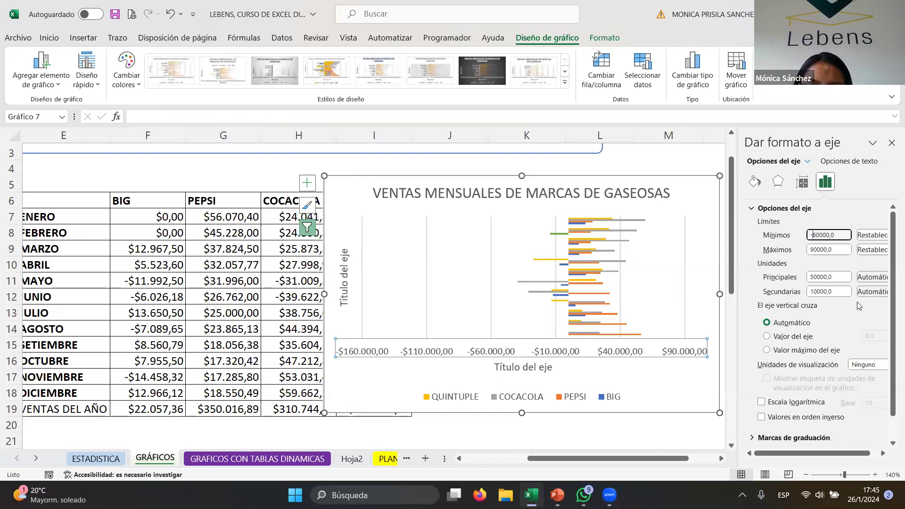
left_click(870, 209)
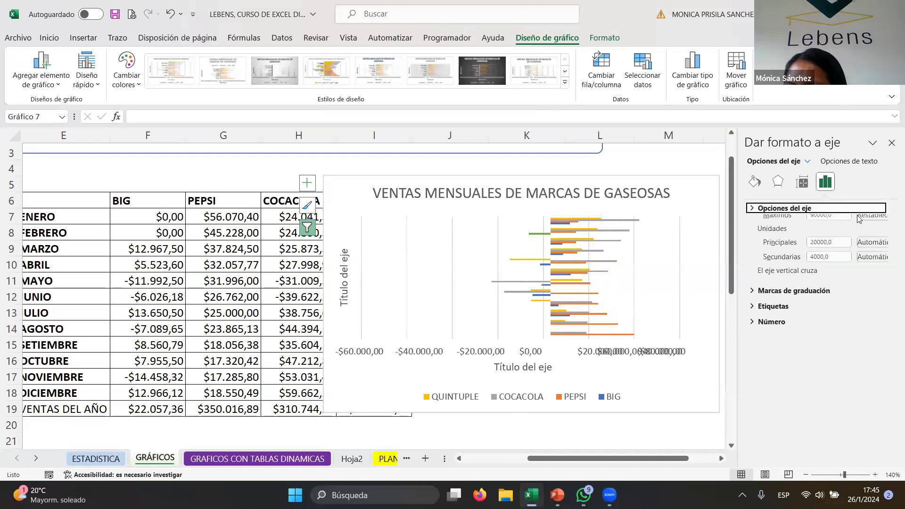
- Set the horizontal axis bounds to a minimum of -40000 and a maximum of 70000
left_click(800, 212)
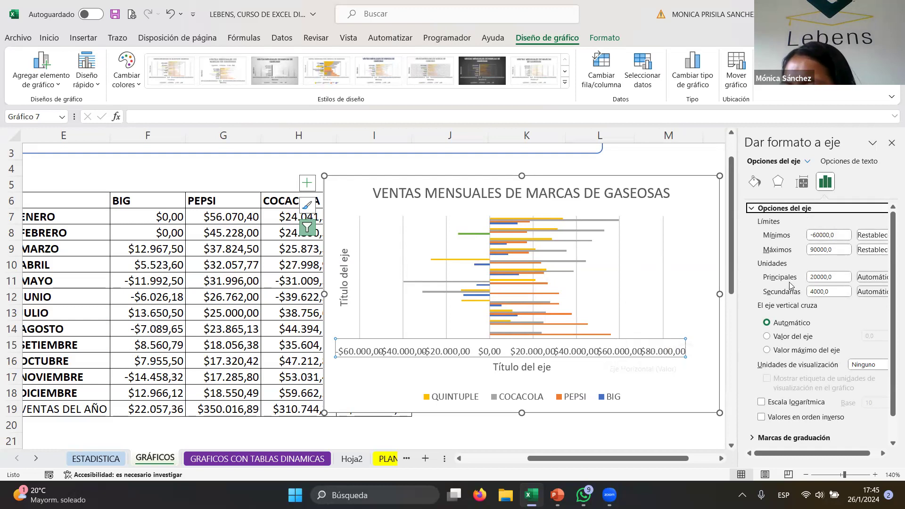
left_click(818, 235)
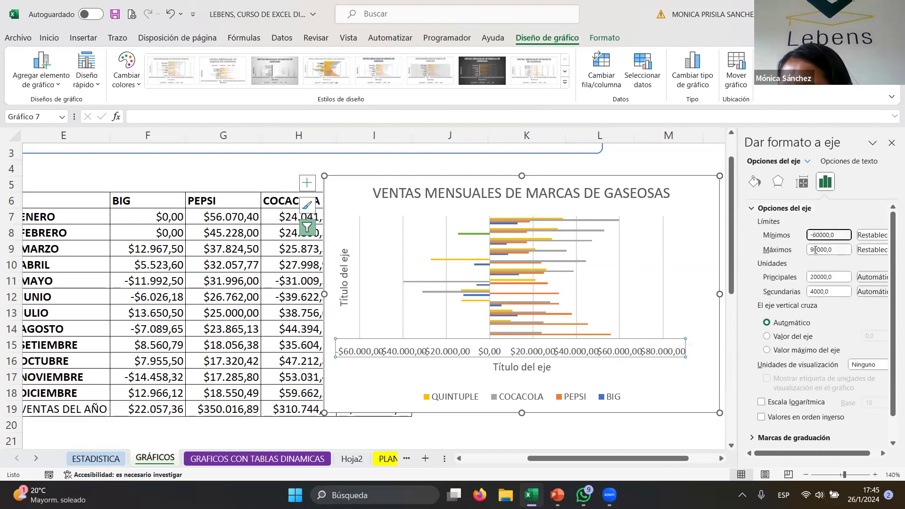
left_click(812, 250)
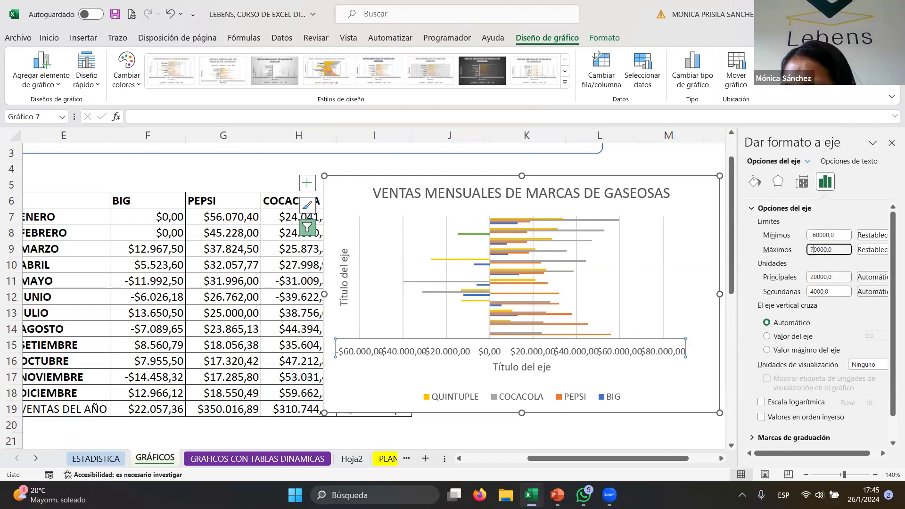
left_click(851, 213)
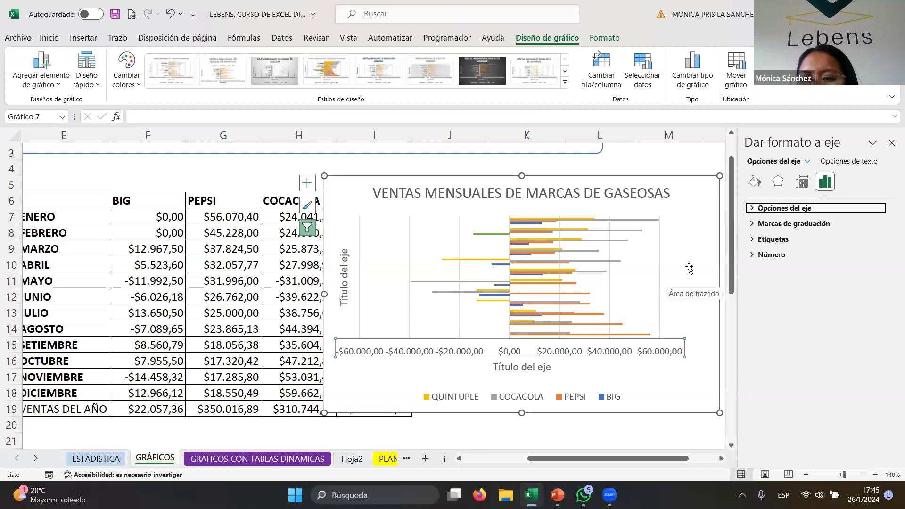
double_click(771, 208)
left_click(777, 209)
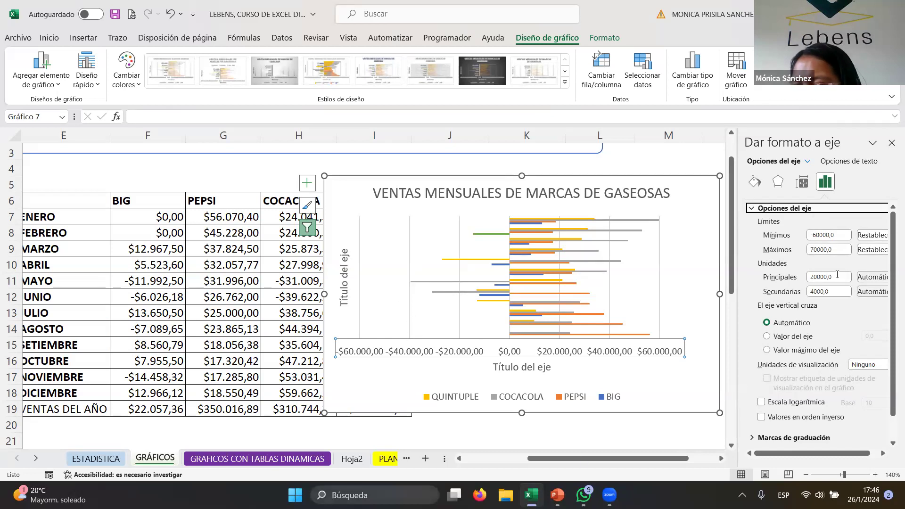
left_click(817, 236)
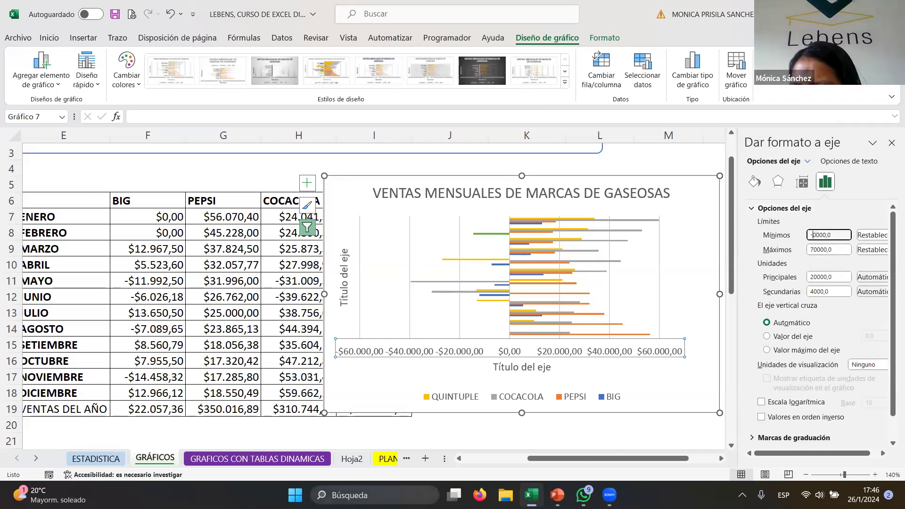
key("Return")
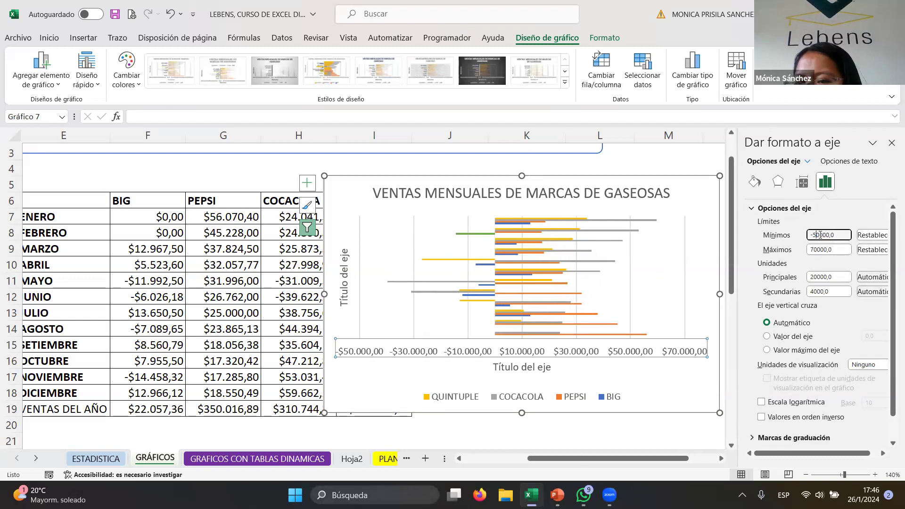
key("BackSpace")
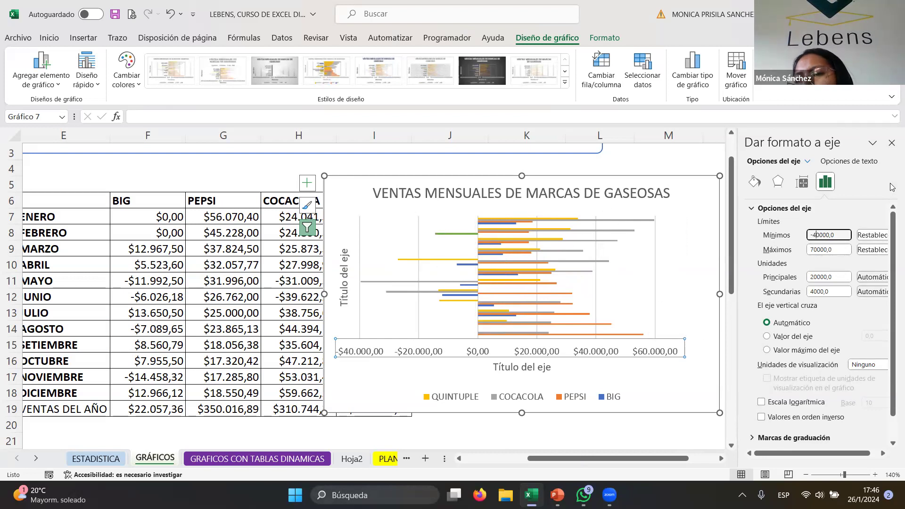
- Close the formatting pane and reposition the chart beside the data table
left_click(891, 143)
left_click_drag(703, 204, 821, 203)
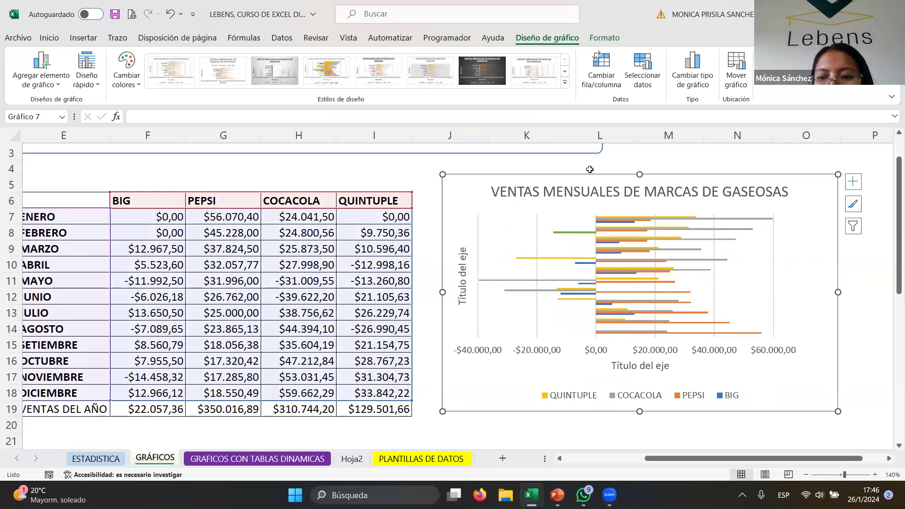
mouse_move(612, 174)
left_mouse_down()
mouse_move(659, 176)
mouse_move(604, 181)
left_mouse_up()
left_click(349, 266)
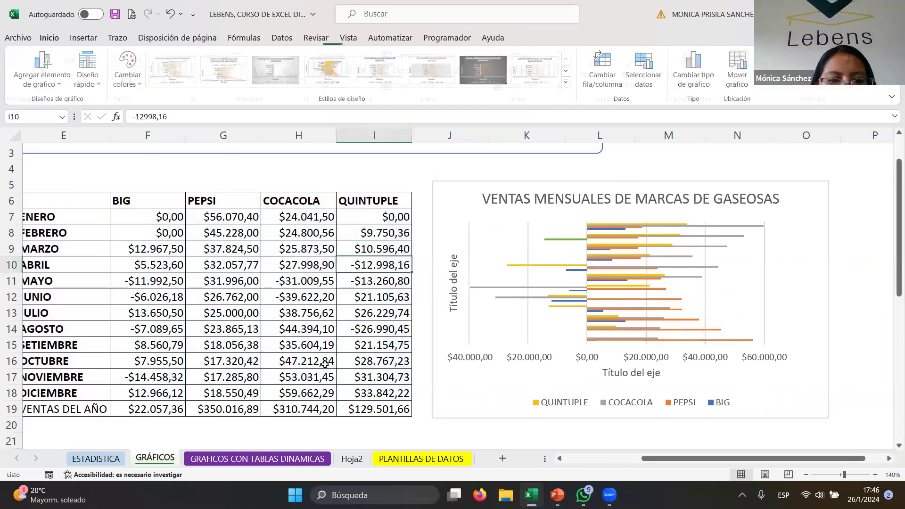
scroll(390, 357, "down", 2)
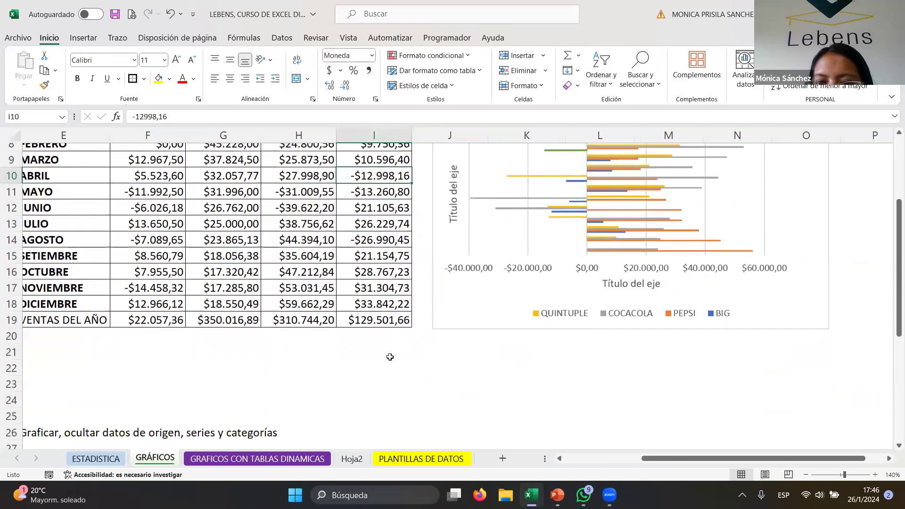
scroll(461, 357, "up", 2)
scroll(461, 356, "up", 1)
left_click_drag(442, 244, 465, 229)
scroll(423, 283, "down", 2)
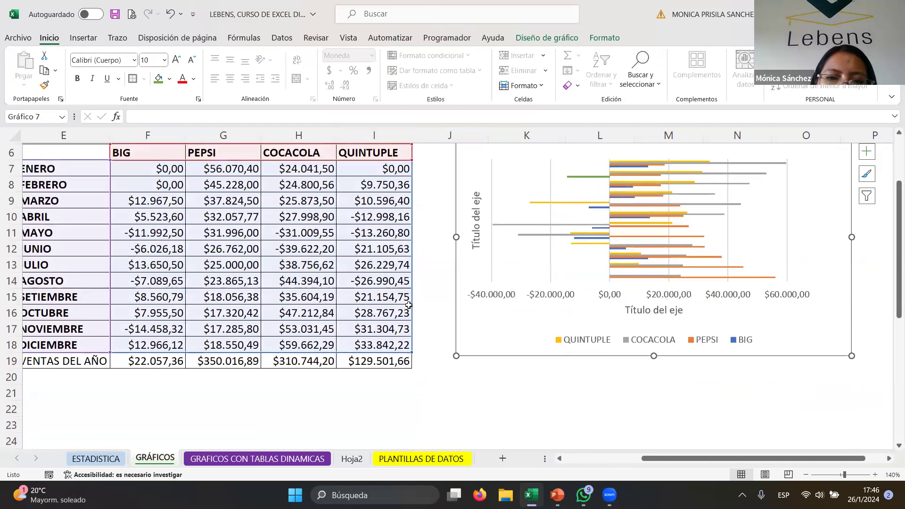
left_click_drag(673, 458, 627, 467)
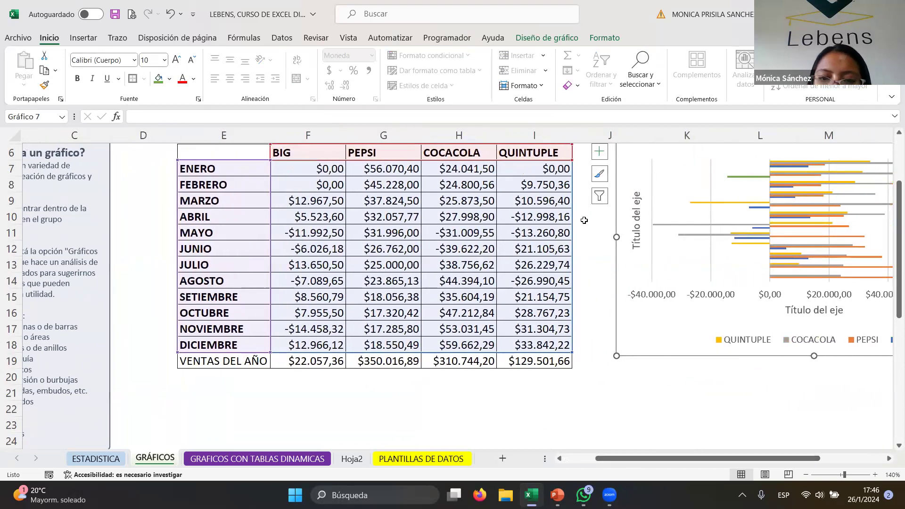
left_click(602, 379)
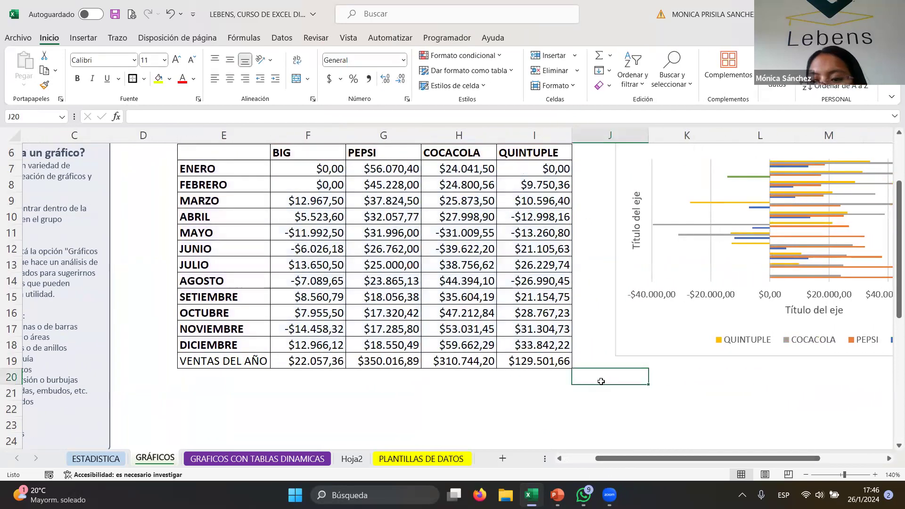
- Select the table E6:I19 and create a default chart of it on a new chart sheet
left_click(84, 38)
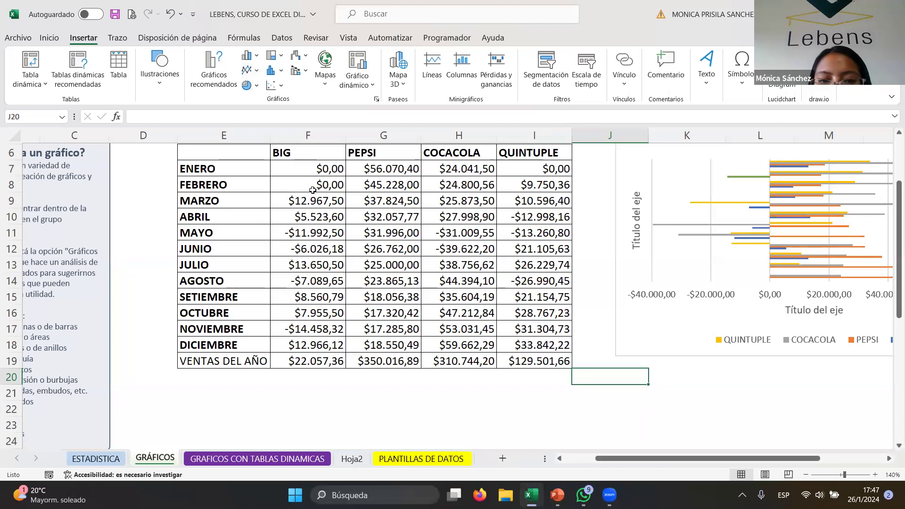
left_click(306, 168)
left_click(321, 231)
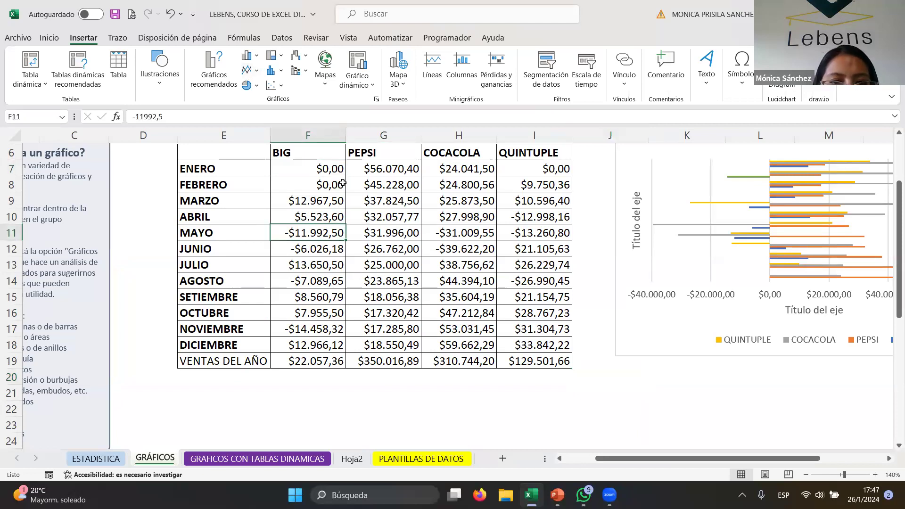
left_click(322, 174)
left_click_drag(238, 148, 538, 360)
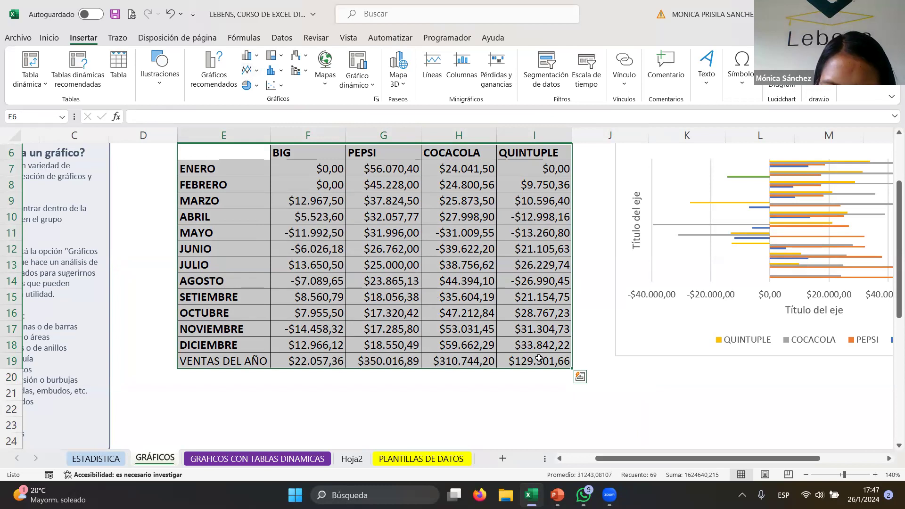
key("F11")
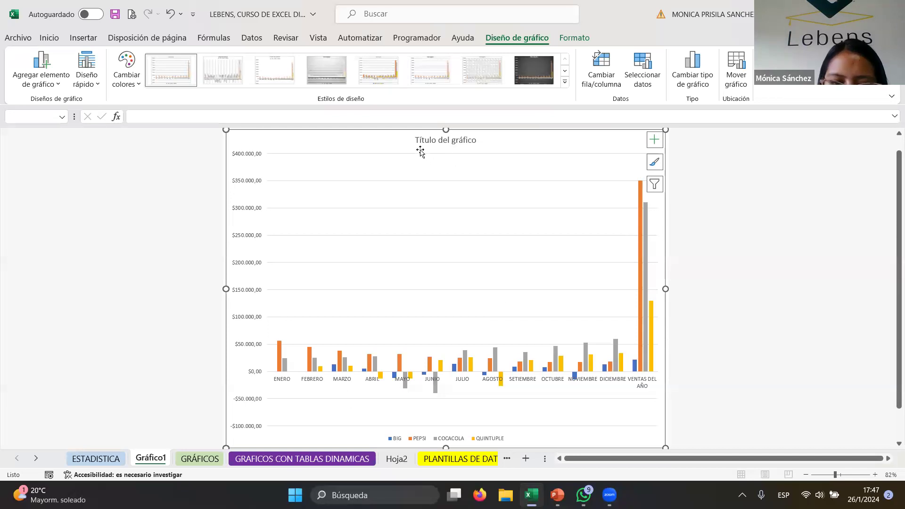
- Inspect the new chart sheet's title and chart elements, then return to the GRÁFICOS sheet
left_click(431, 135)
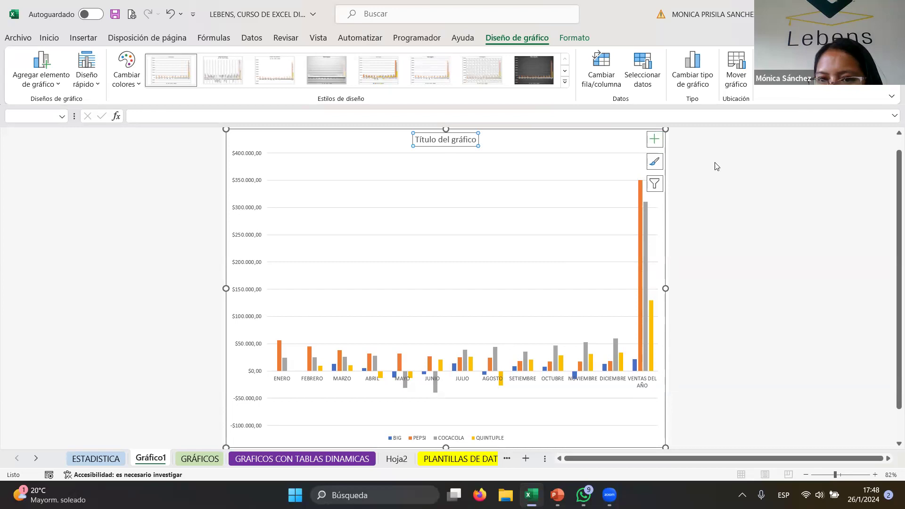
left_click(655, 140)
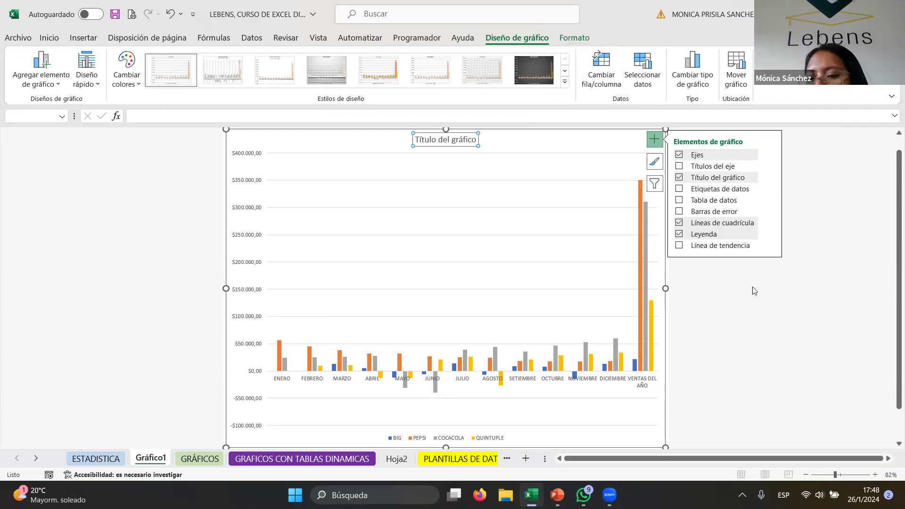
left_click(559, 136)
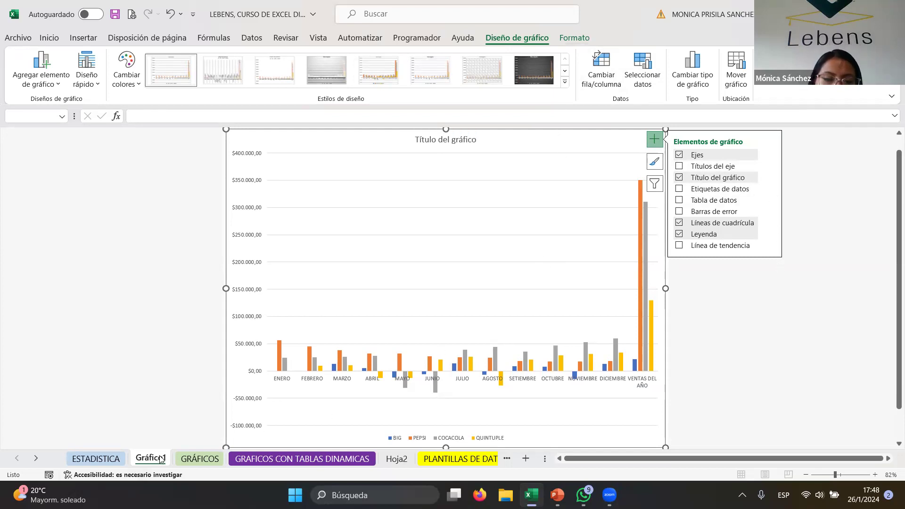
left_click(210, 459)
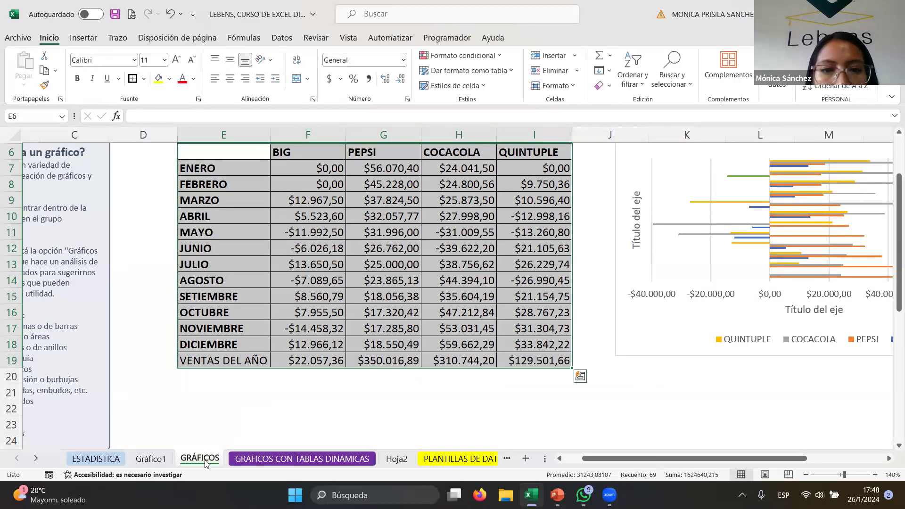
- Select the table's header row and examine the COCACOLA series in the existing chart
left_click(265, 410)
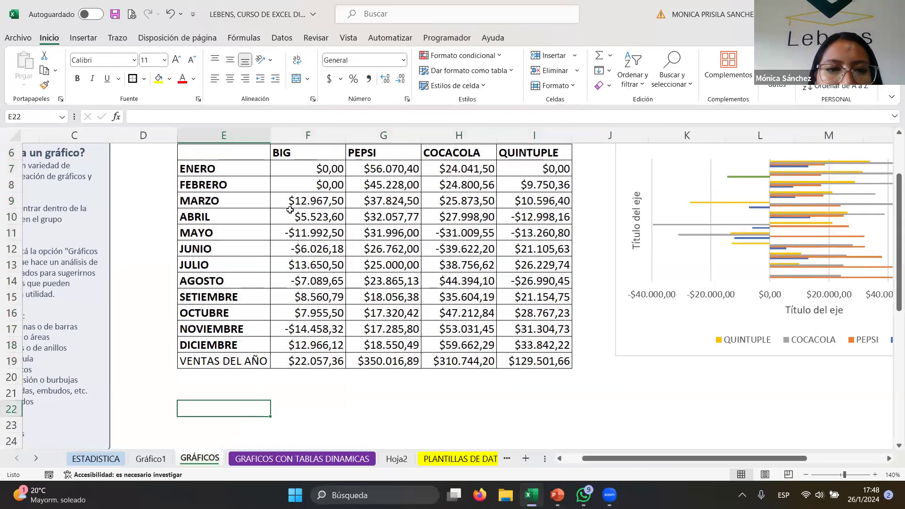
scroll(300, 216, "up", 1)
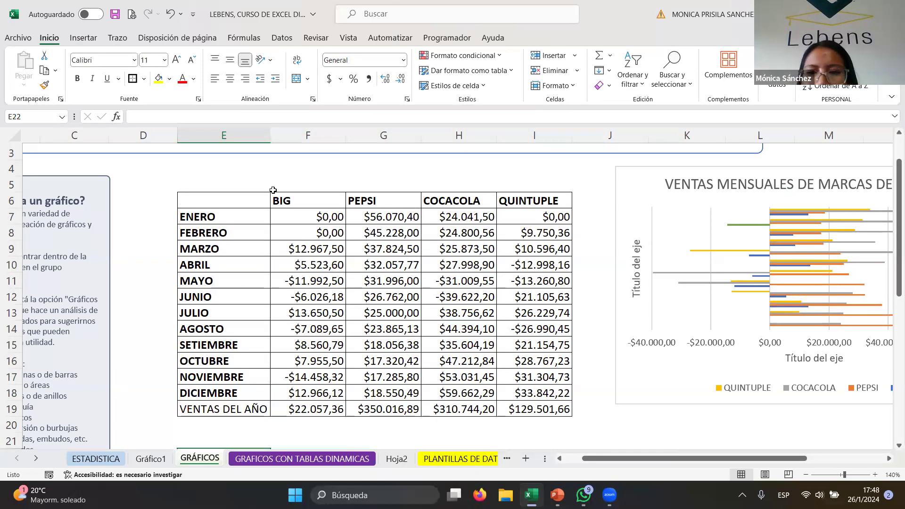
left_click_drag(235, 201, 550, 203)
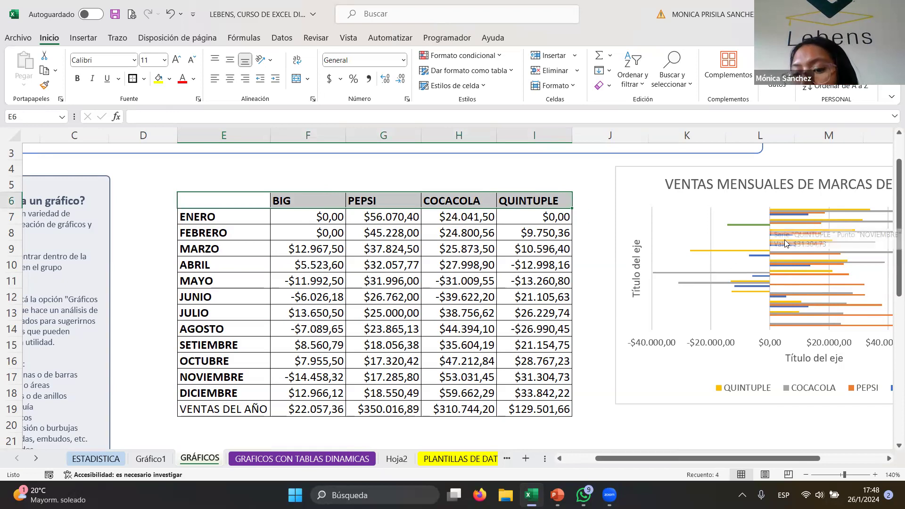
left_click(716, 273)
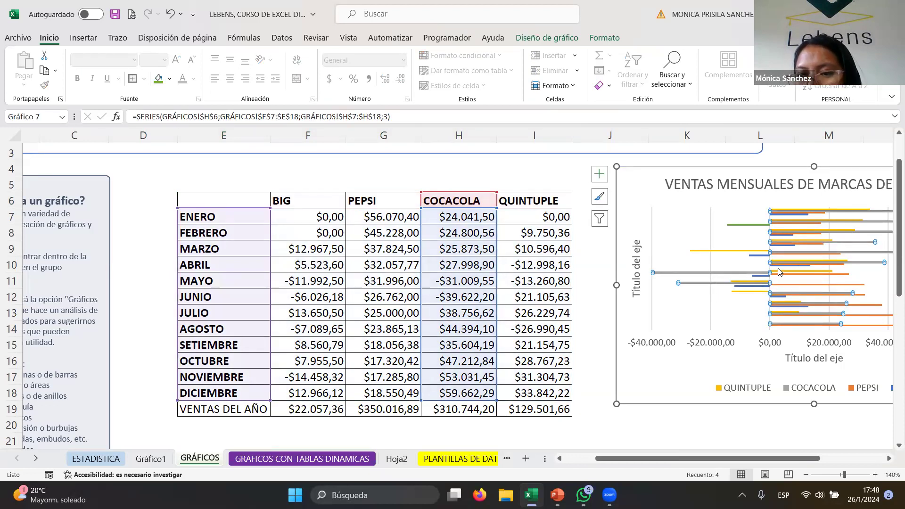
left_click(744, 269)
left_click(747, 273)
left_click(746, 274)
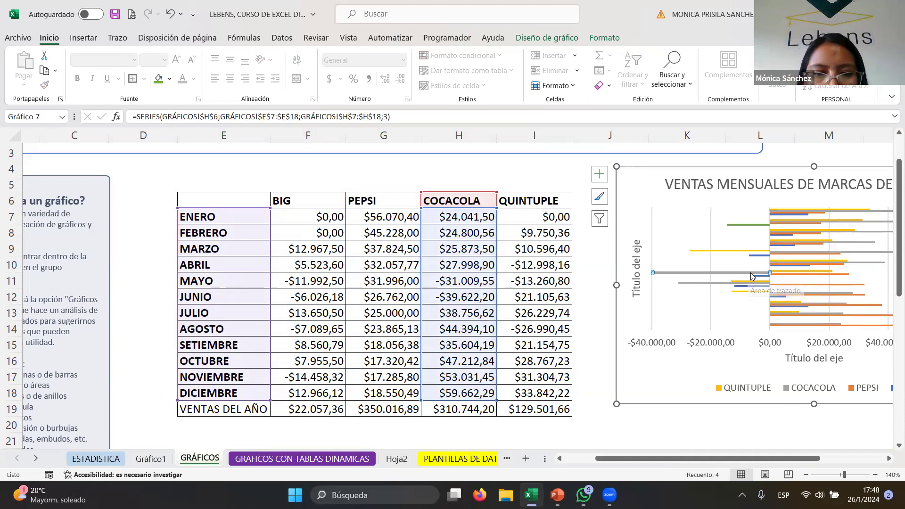
mouse_move(752, 275)
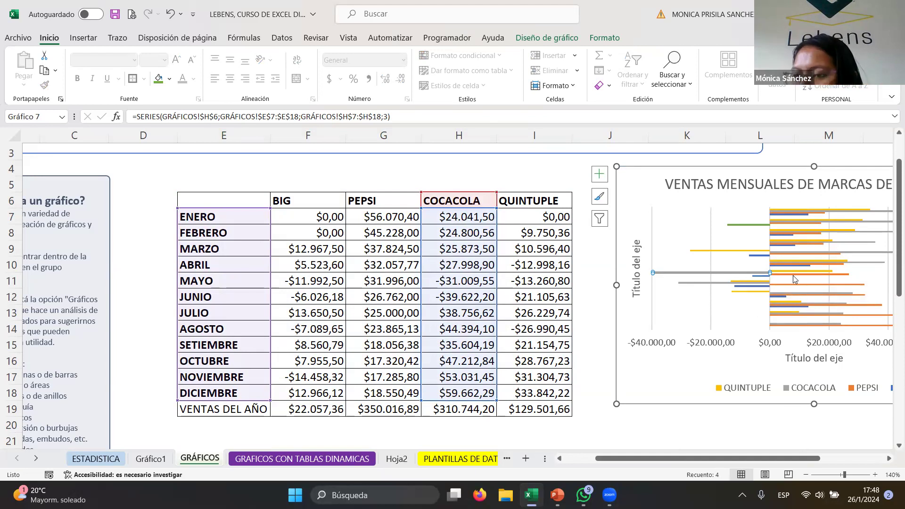
left_click(687, 370)
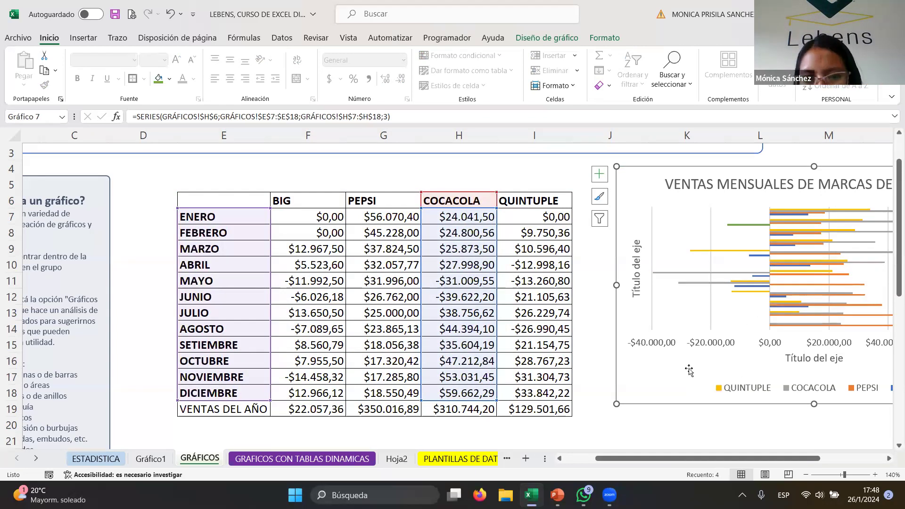
left_click(440, 426)
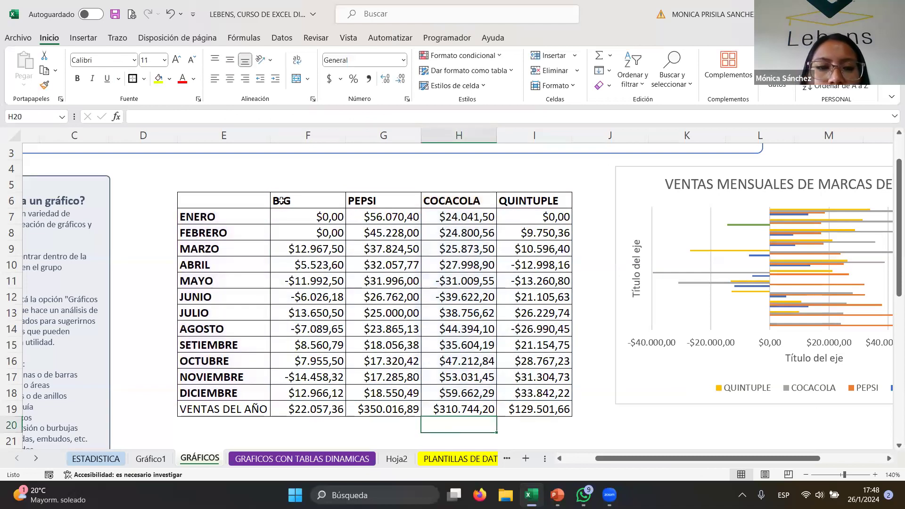
- Select the brand header row together with the VENTAS DEL AÑO row and insert a clustered column chart of them
left_click_drag(236, 202, 564, 202)
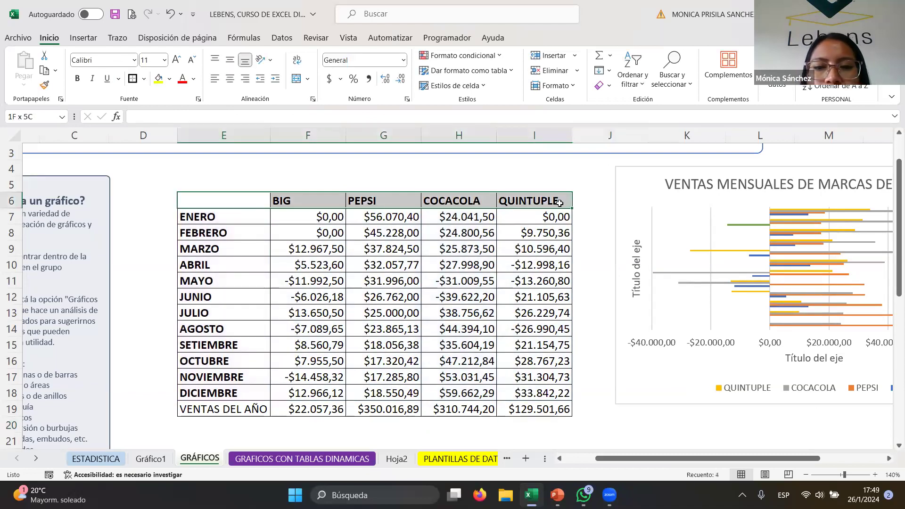
left_click_drag(232, 409, 543, 405)
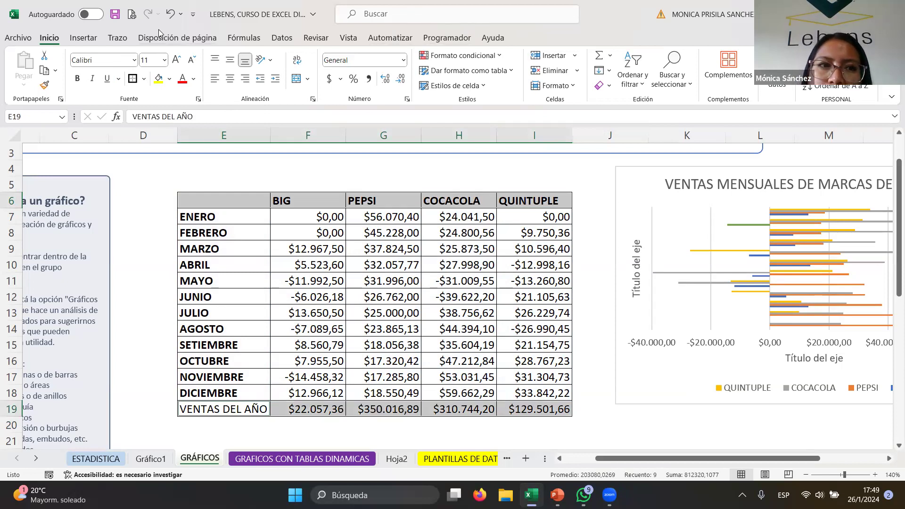
left_click(84, 41)
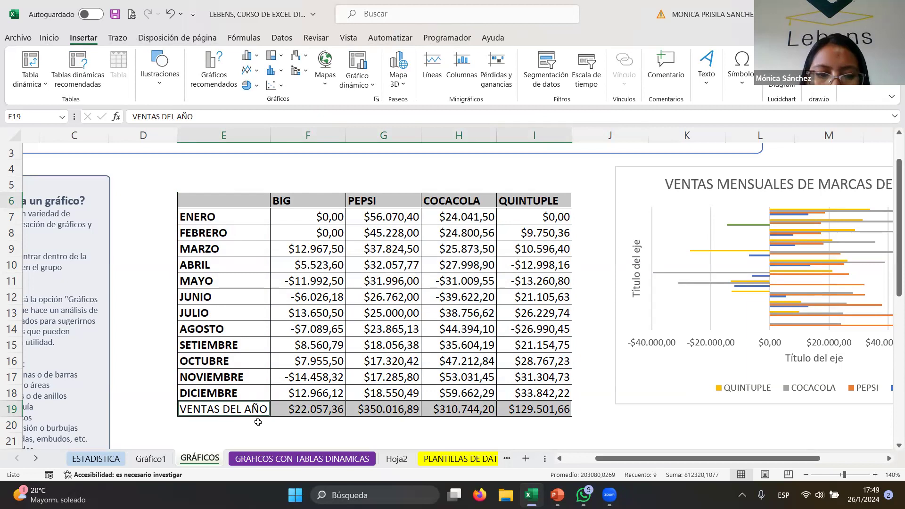
left_click(217, 202)
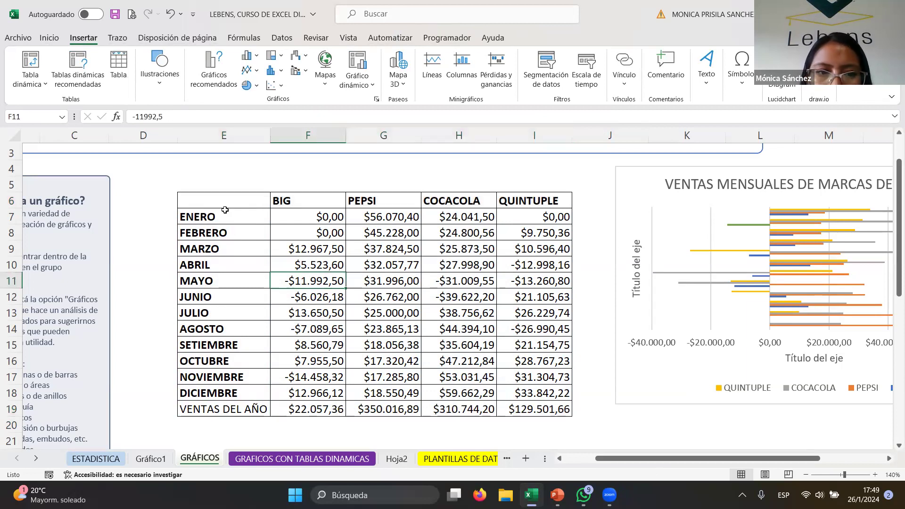
left_click_drag(281, 206, 535, 207)
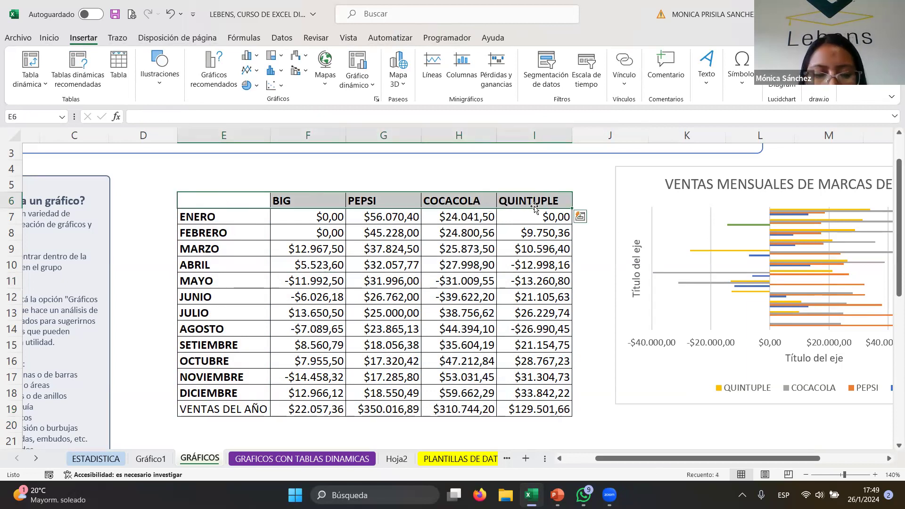
left_click_drag(201, 410, 549, 410)
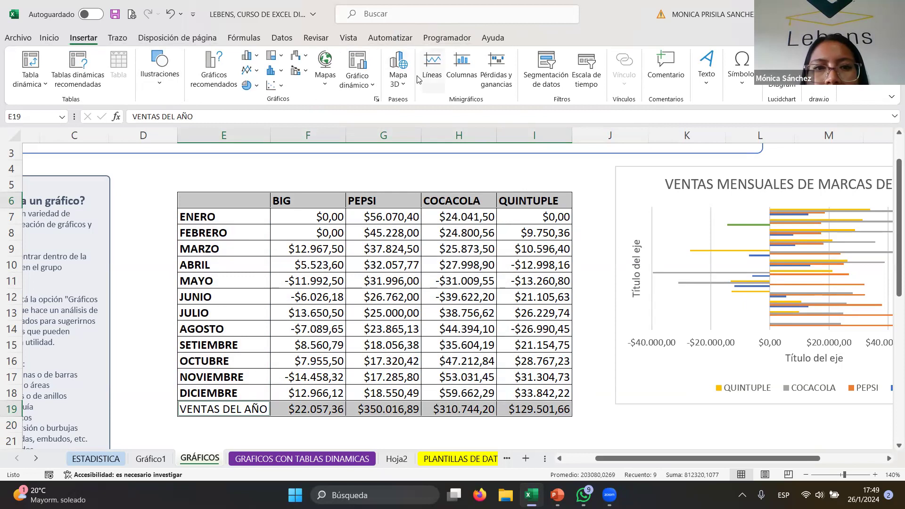
left_click(255, 57)
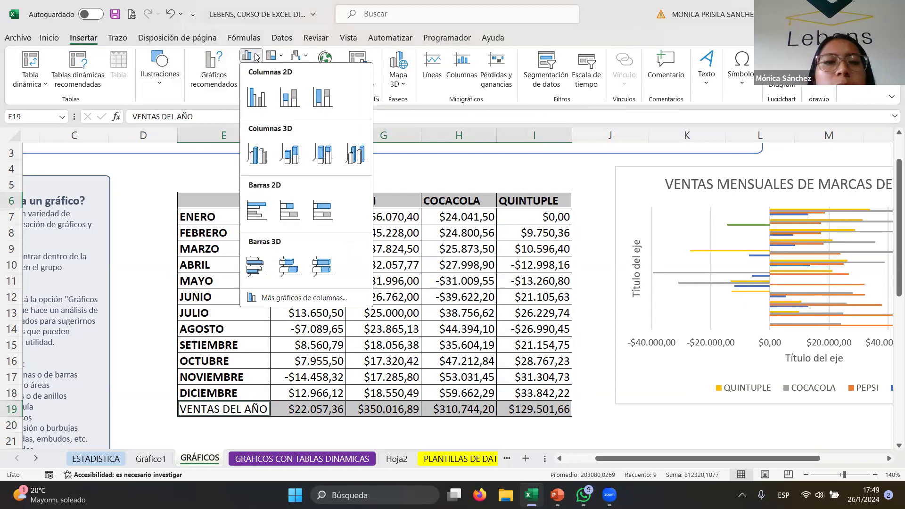
left_click(258, 95)
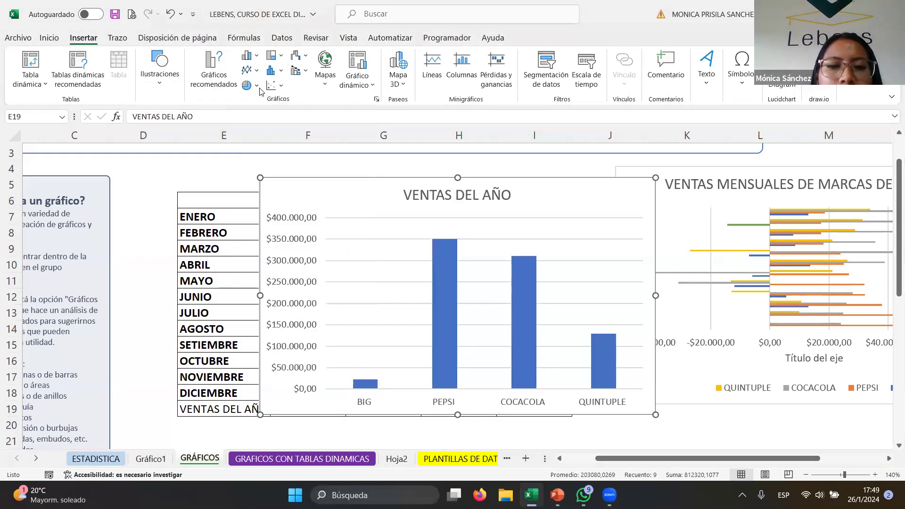
- Reposition the VENTAS DEL AÑO chart beside the data table and select its column series
left_click_drag(642, 200, 736, 193)
left_click(529, 194)
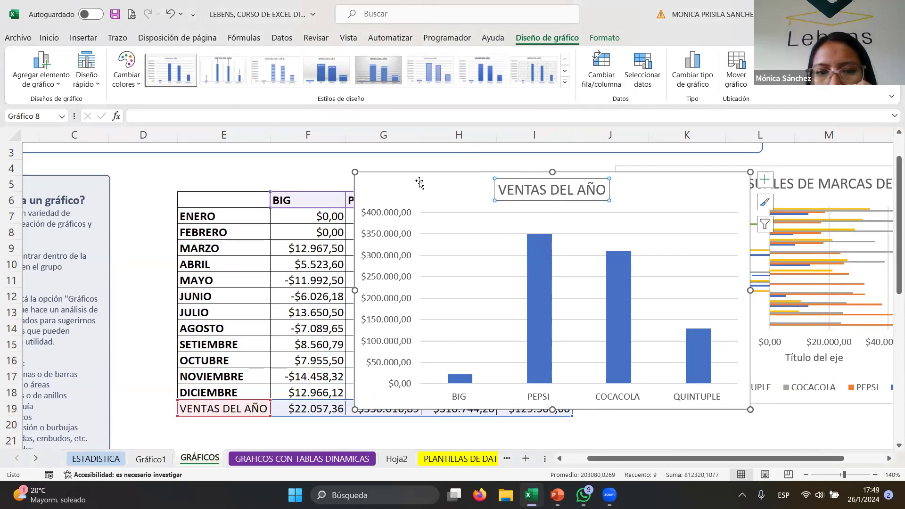
left_click_drag(414, 177, 421, 187)
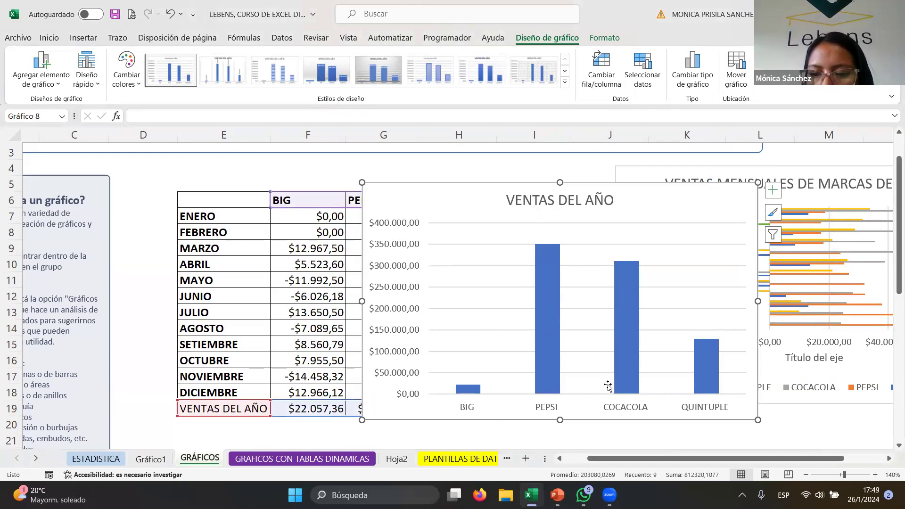
left_click(461, 392)
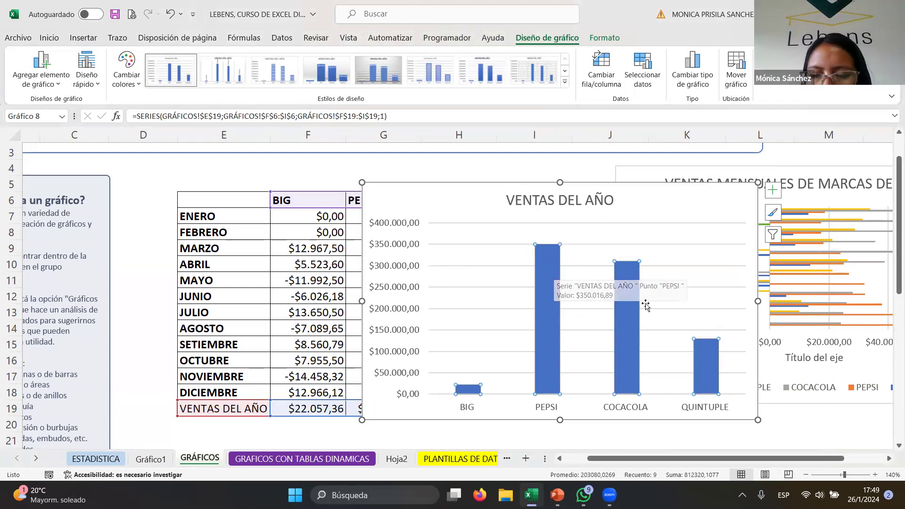
left_click(627, 305)
left_click(712, 374)
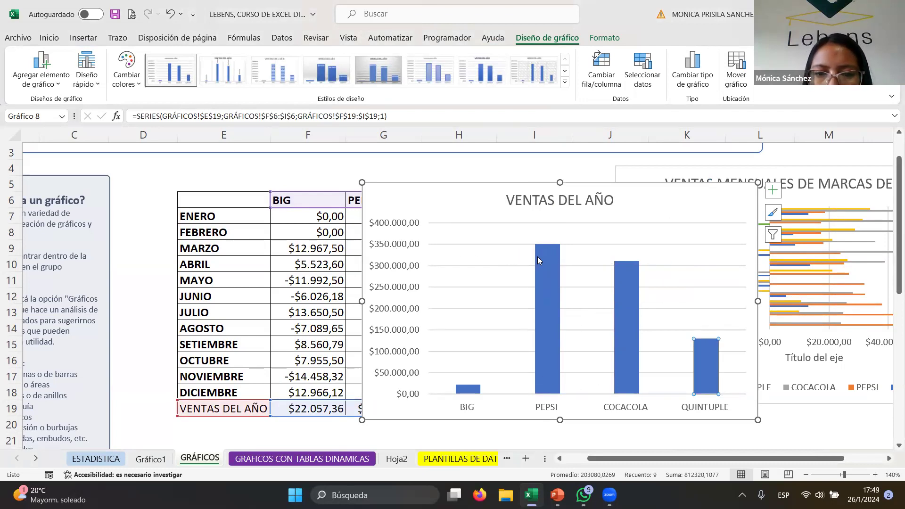
mouse_move(627, 264)
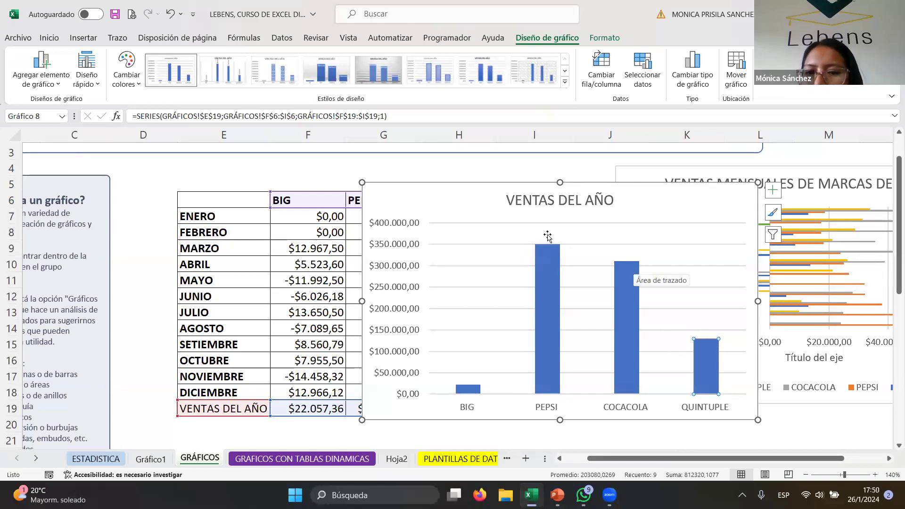
left_click_drag(651, 200, 639, 179)
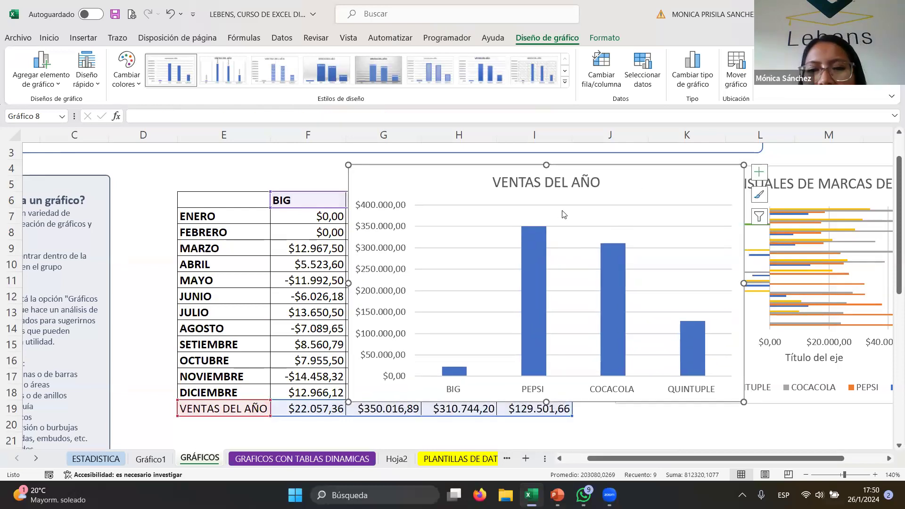
mouse_move(538, 265)
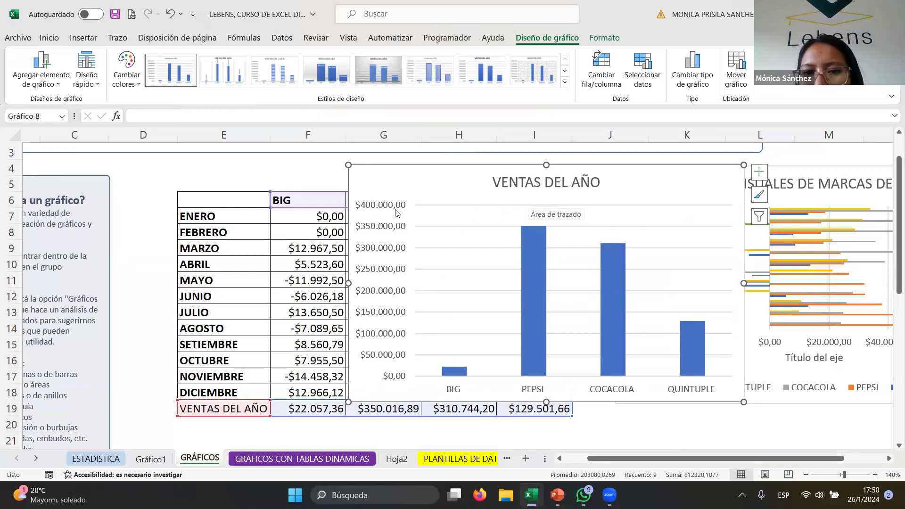
left_click(538, 302)
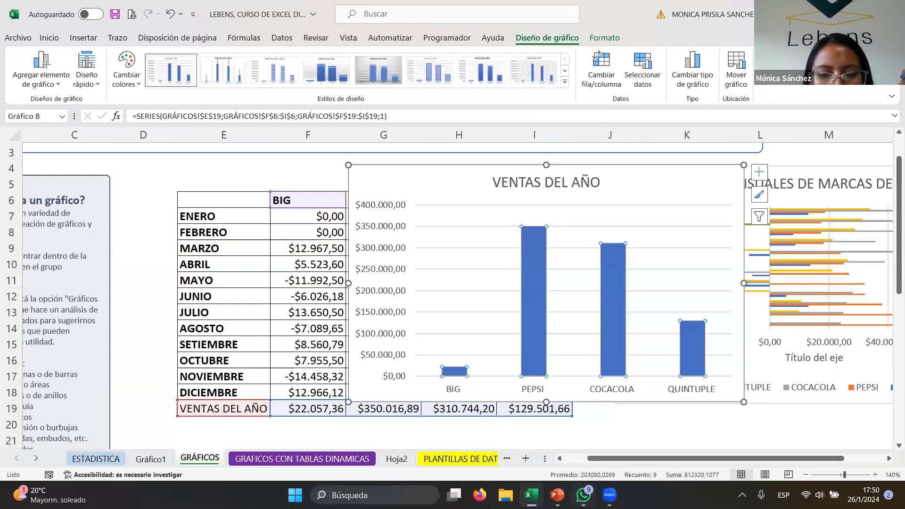
- Open Chrome with the user's profile and snap it side by side with the Excel window
left_click(373, 495)
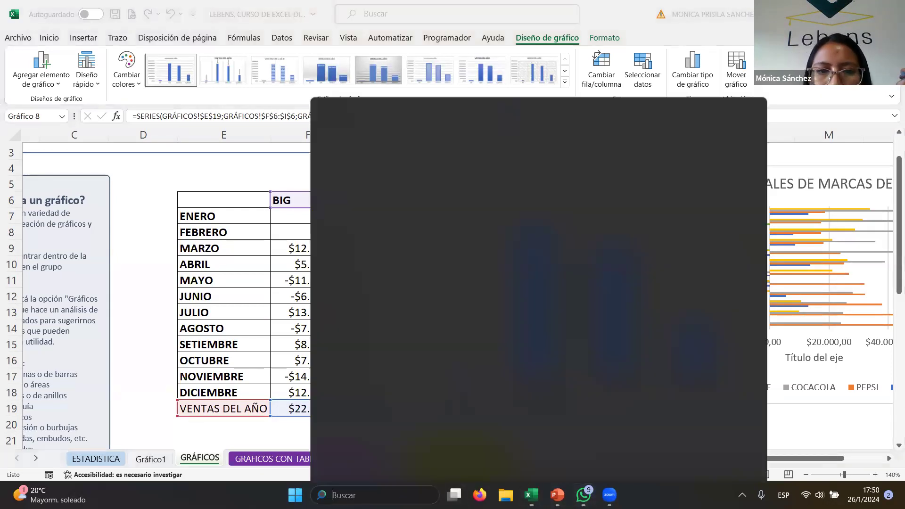
left_click(544, 252)
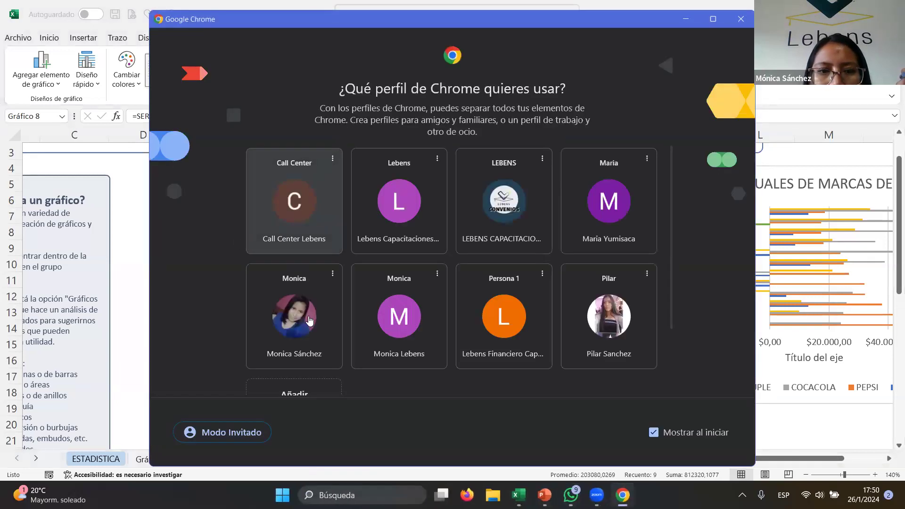
left_click(309, 316)
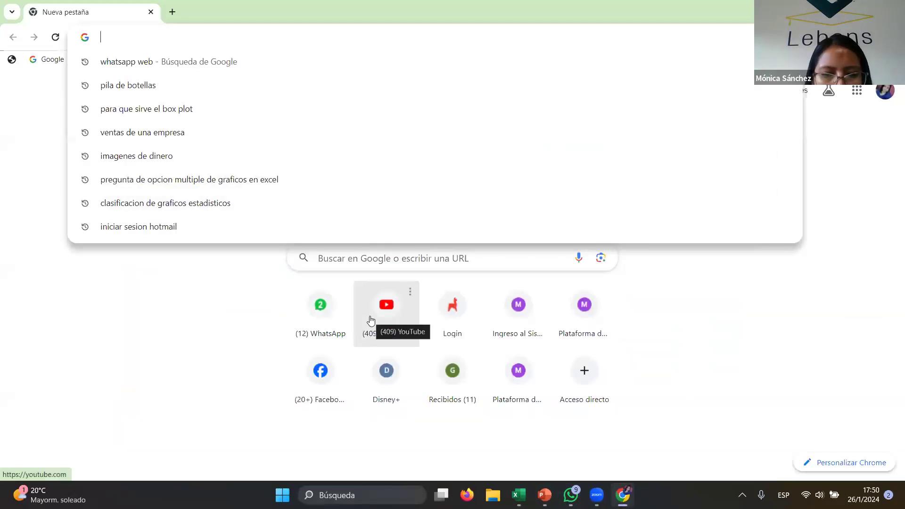
key("super+Right")
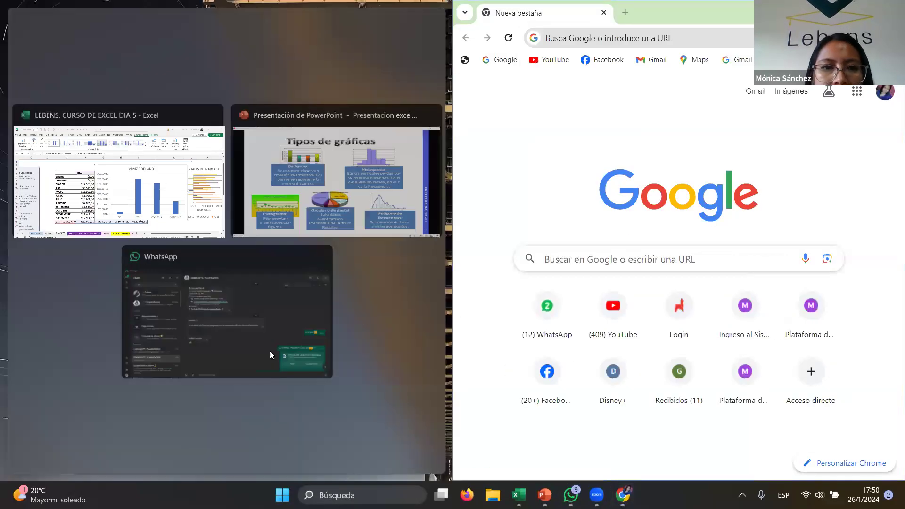
left_click(163, 181)
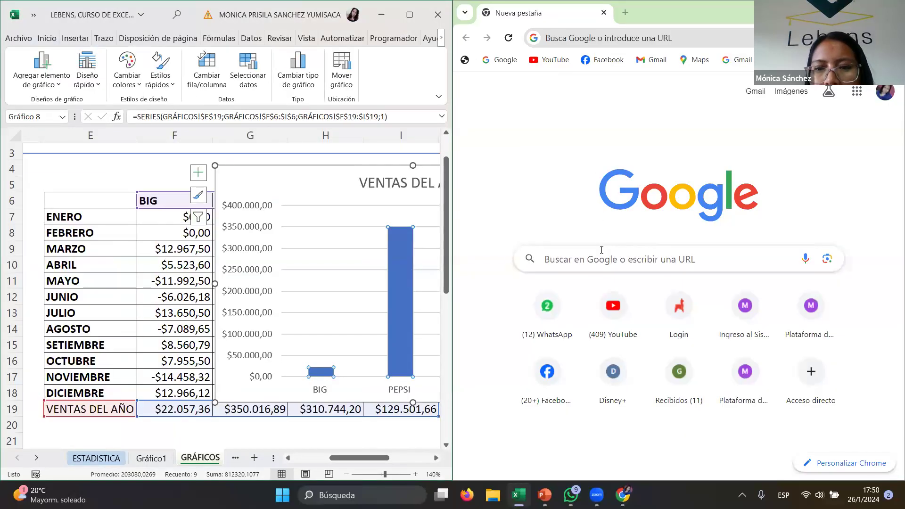
- Search Google for "GASEOSA BIG"
left_click(611, 260)
type("BIG")
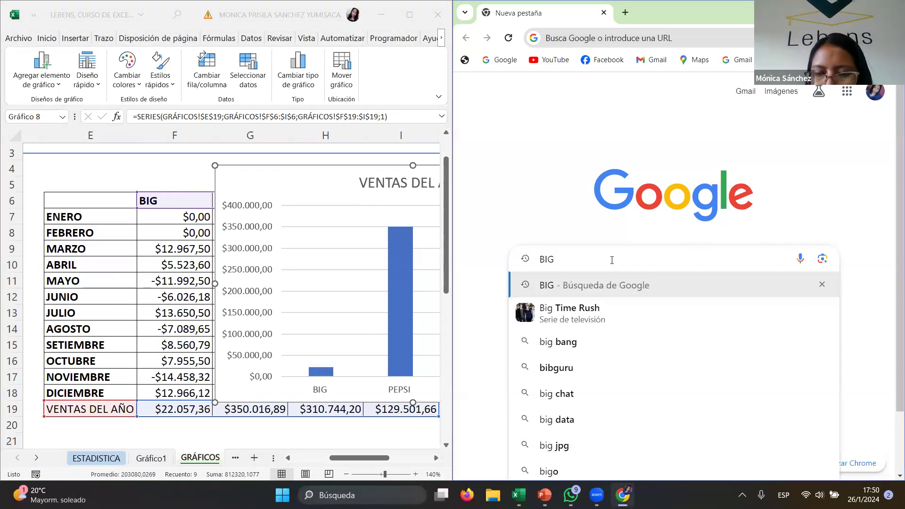
key("Return")
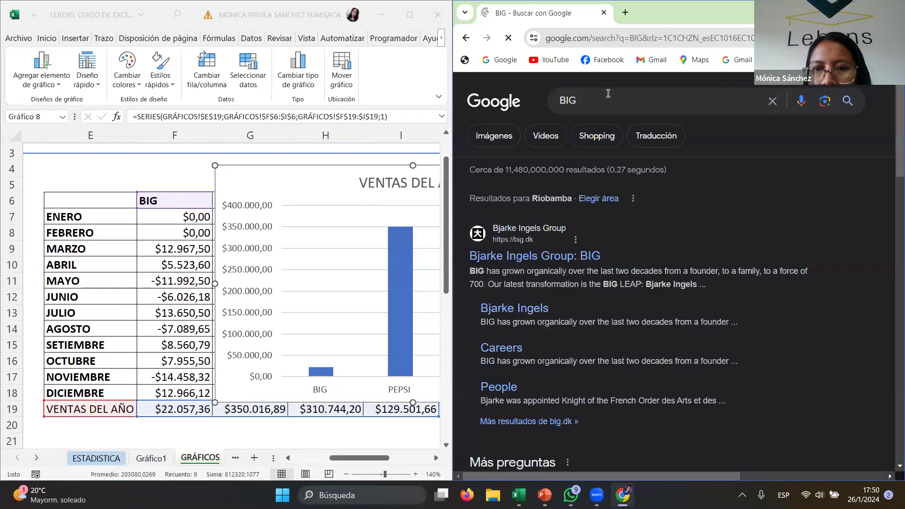
double_click(547, 101)
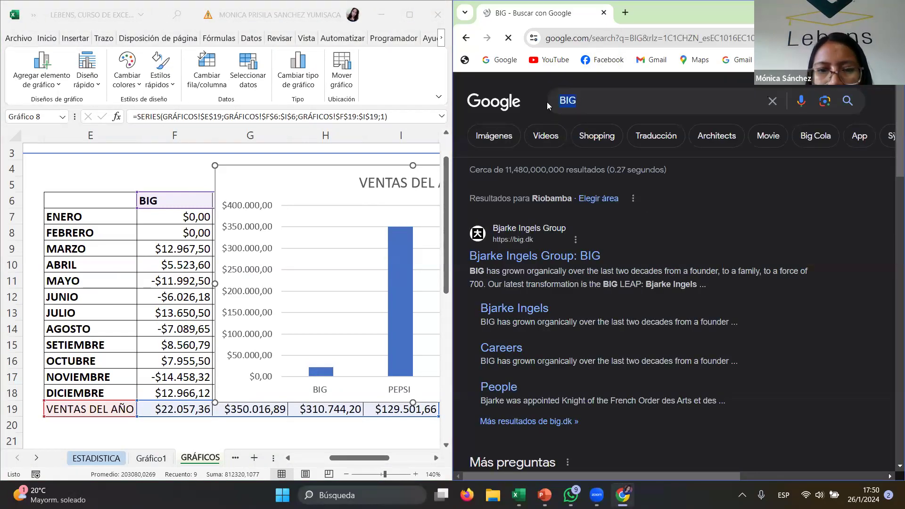
type("GASEOSA B")
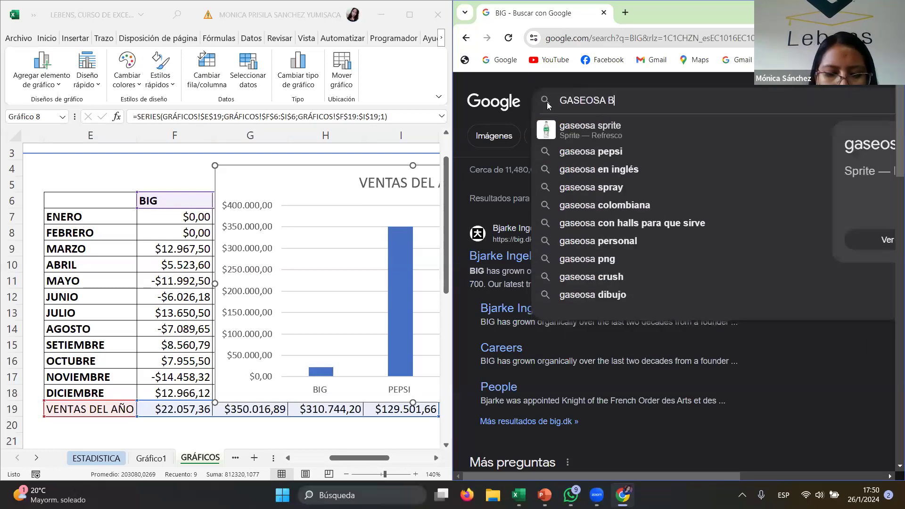
type("IG")
key("Return")
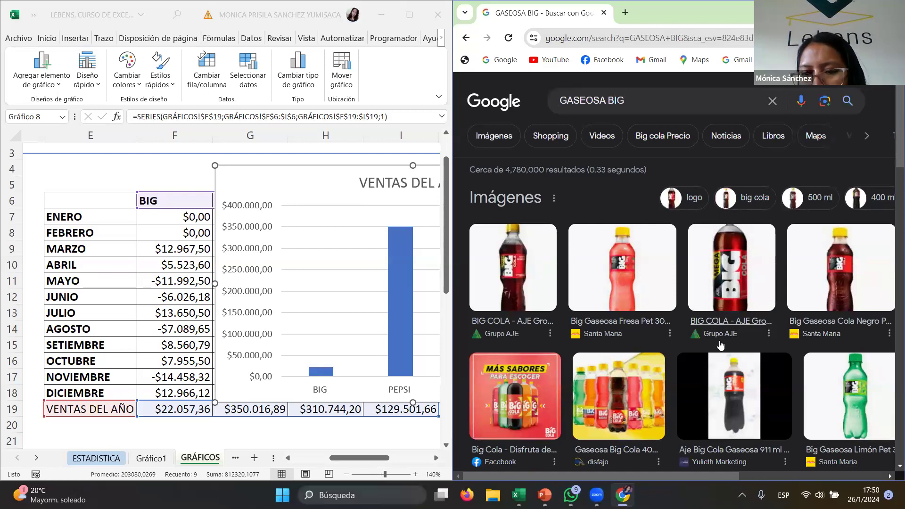
- Browse the image and web results and open the supermercadosantamaria soft-drinks page
scroll(757, 298, "down", 1)
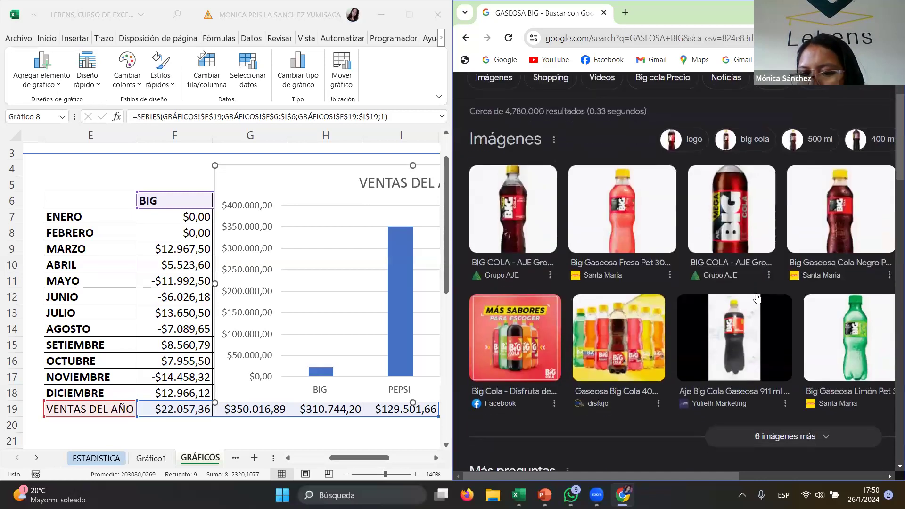
scroll(757, 298, "down", 1)
left_click(752, 299)
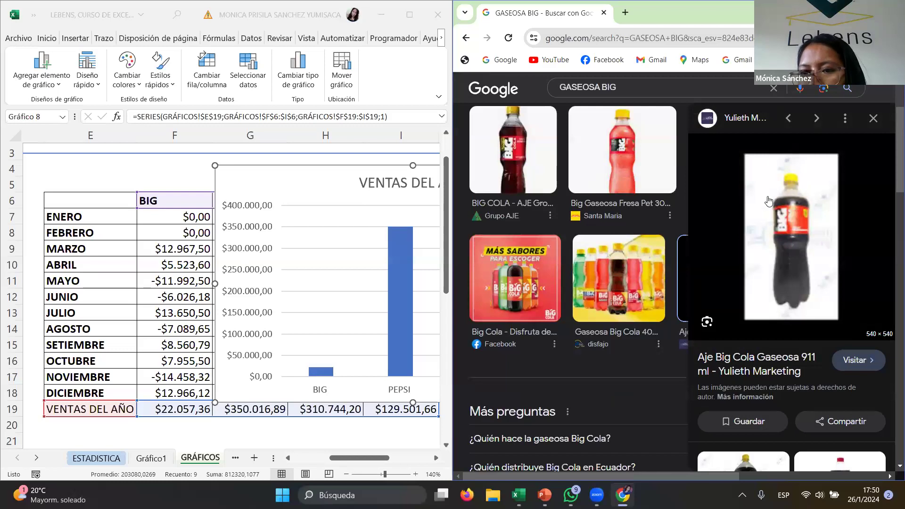
left_click(540, 165)
scroll(660, 257, "up", 2)
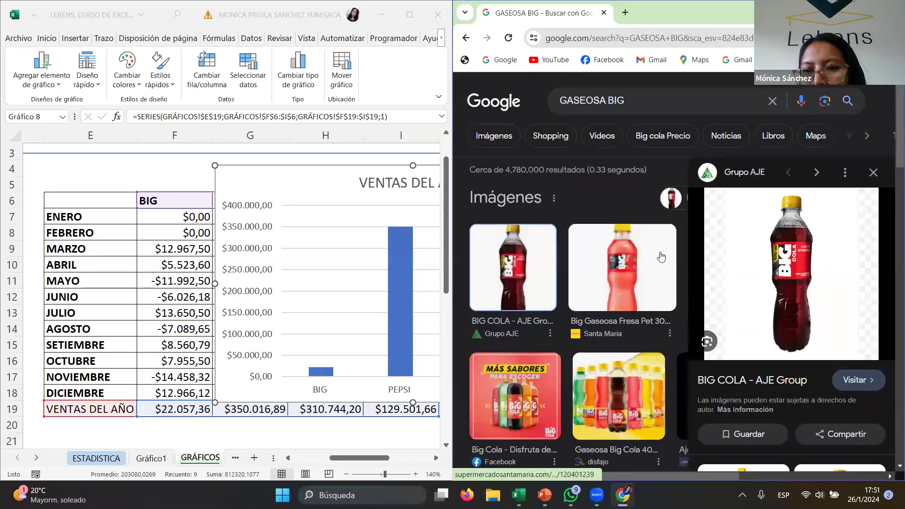
scroll(655, 278, "down", 10)
scroll(653, 281, "down", 1)
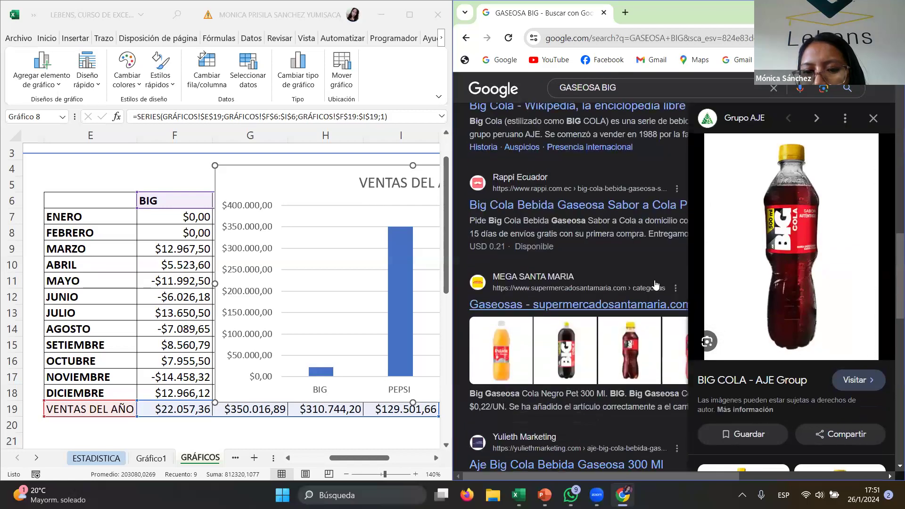
left_click(585, 361)
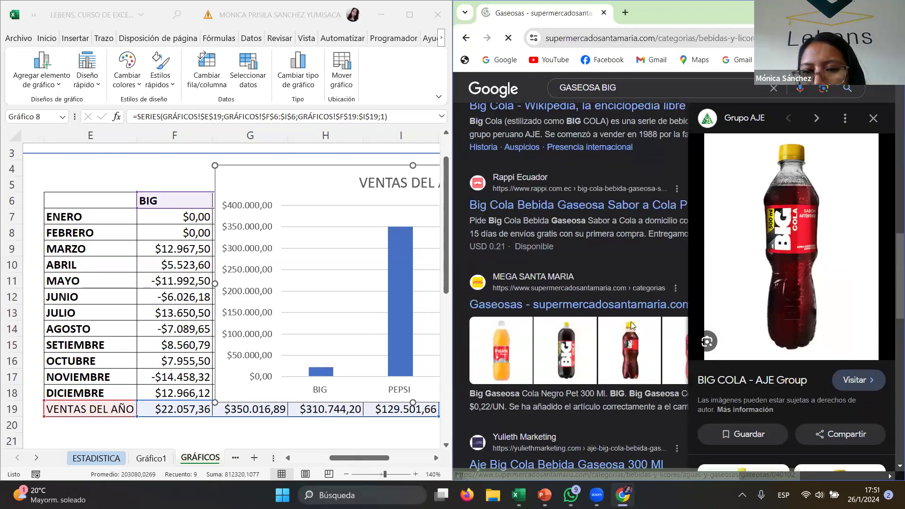
- Copy the Big Gaseosa Cola Negro 300 ml bottle image from the store page
right_click(773, 238)
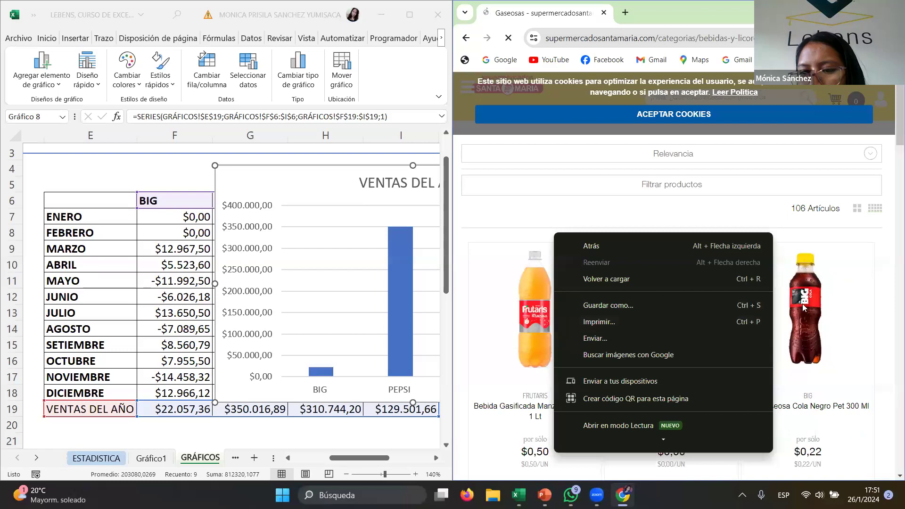
left_click(803, 308)
right_click(802, 309)
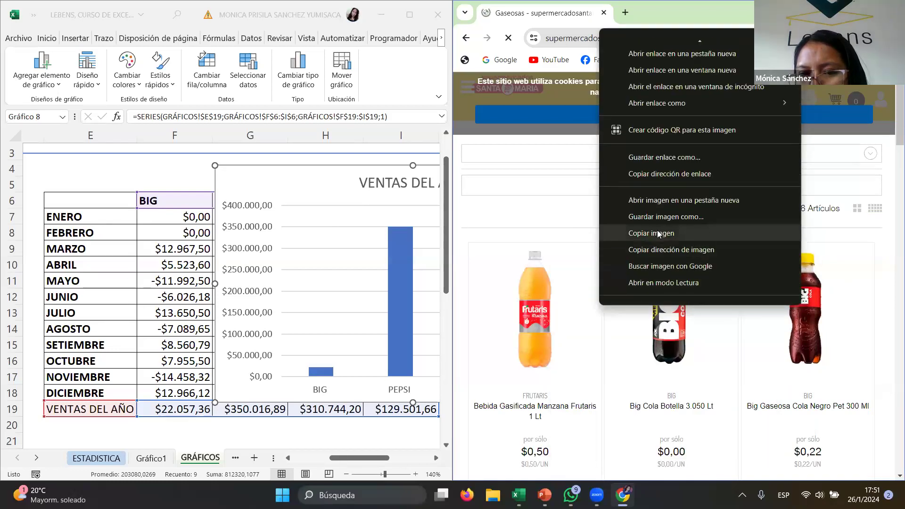
left_click(661, 234)
- Return to Excel, maximize its window and select the BIG column in the annual sales chart
left_click(336, 207)
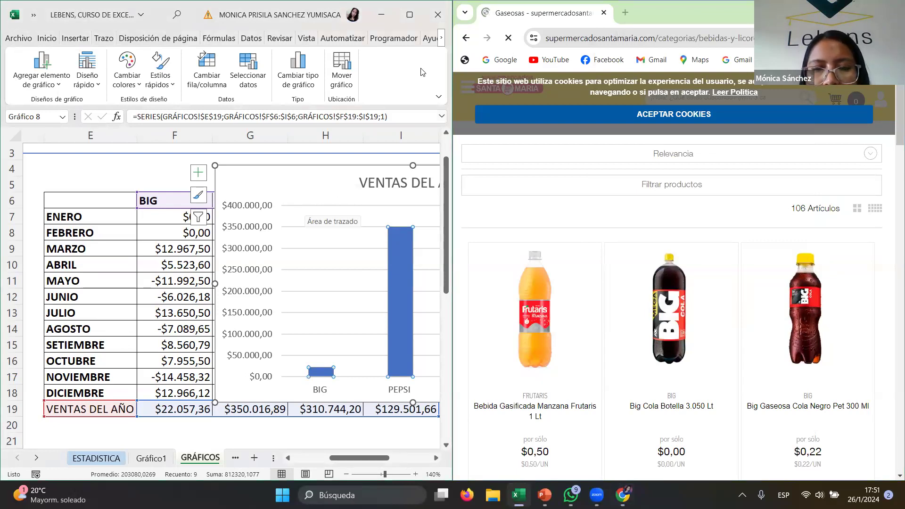
left_click(409, 15)
left_click(316, 377)
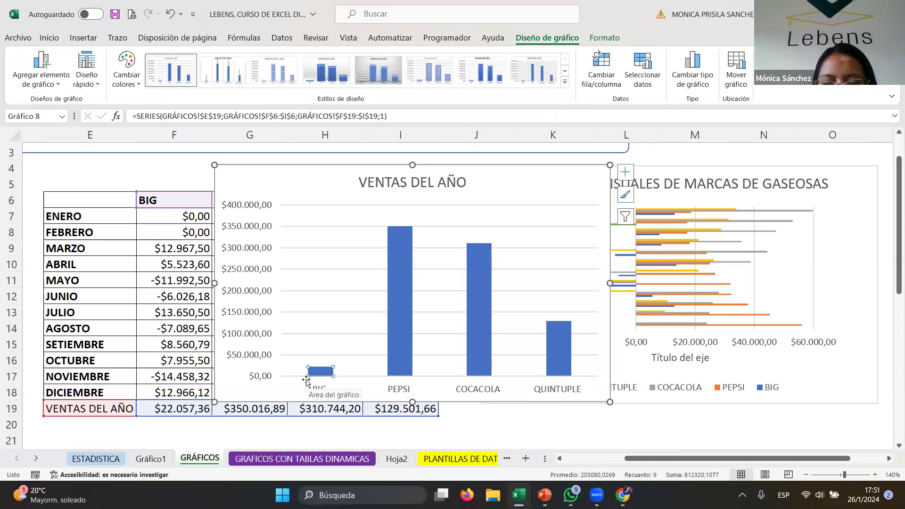
- Paste the copied Big bottle image into the BIG column of the annual sales chart
mouse_move(315, 377)
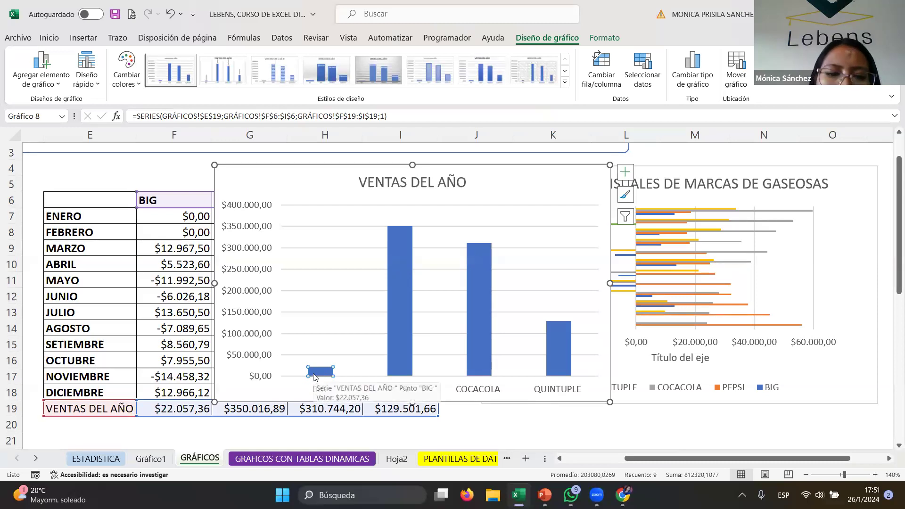
right_click(316, 376)
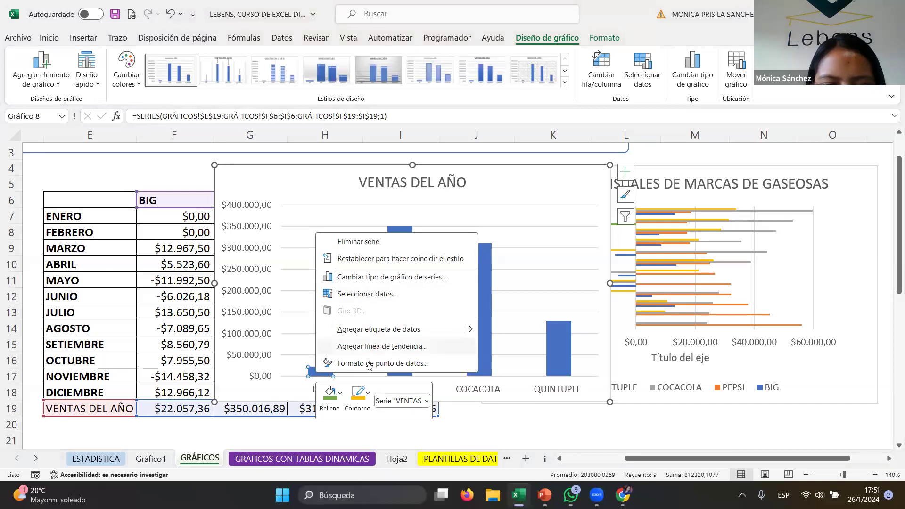
left_click(313, 372)
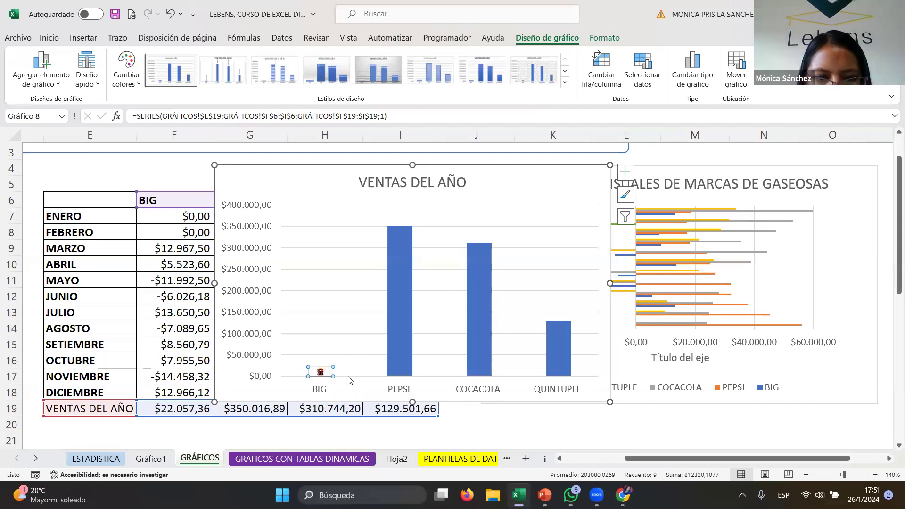
- Give the annual sales columns a yellow standard-colour outline, reapplying yellow to the BIG column on its own
left_click(337, 379)
left_click(322, 373)
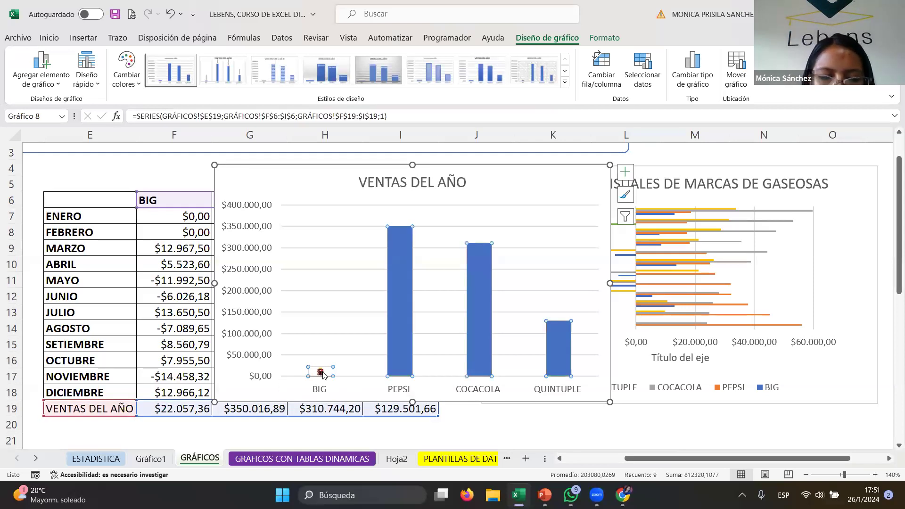
right_click(330, 374)
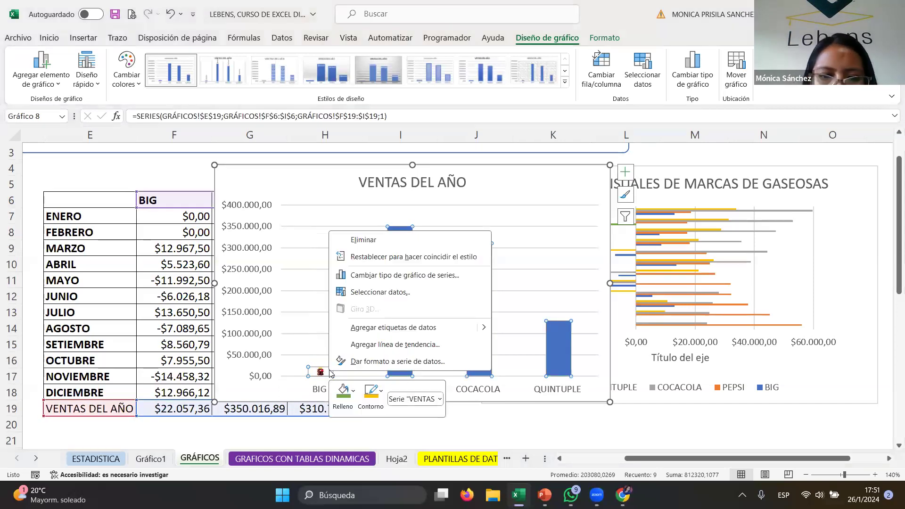
left_click(371, 393)
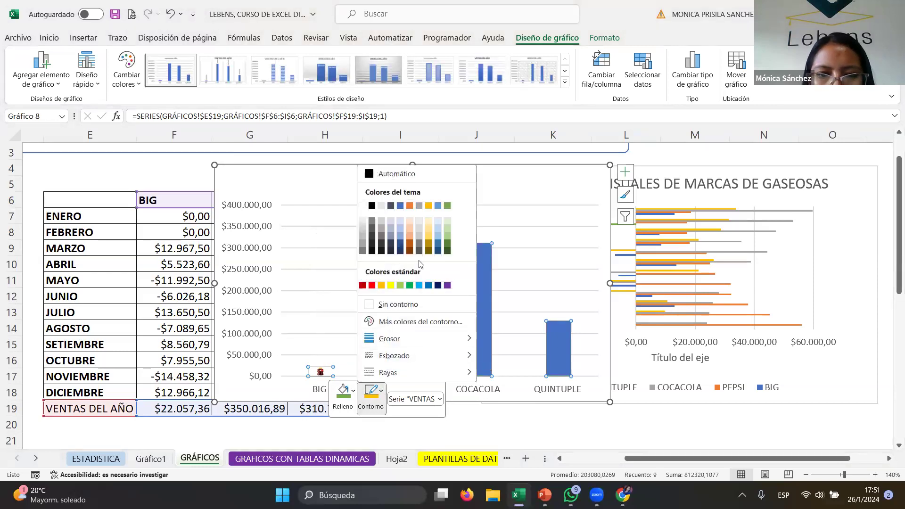
left_click(391, 285)
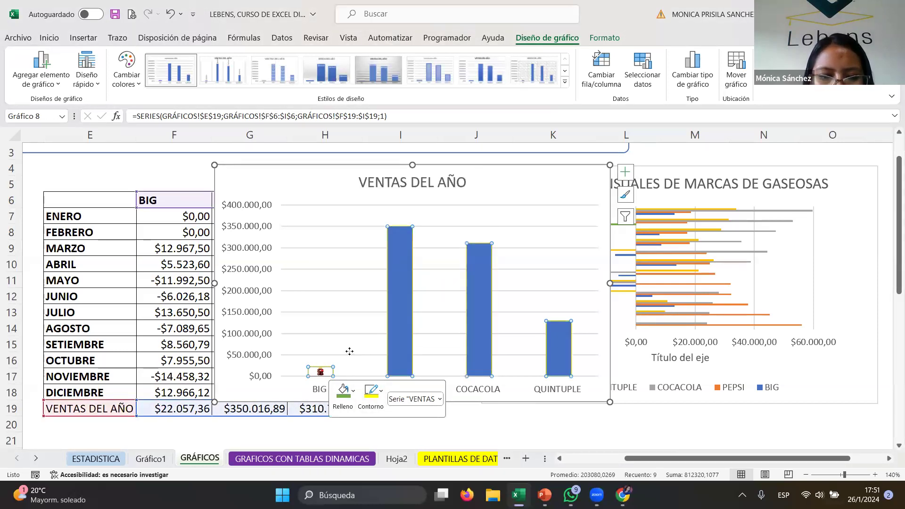
left_click(341, 382)
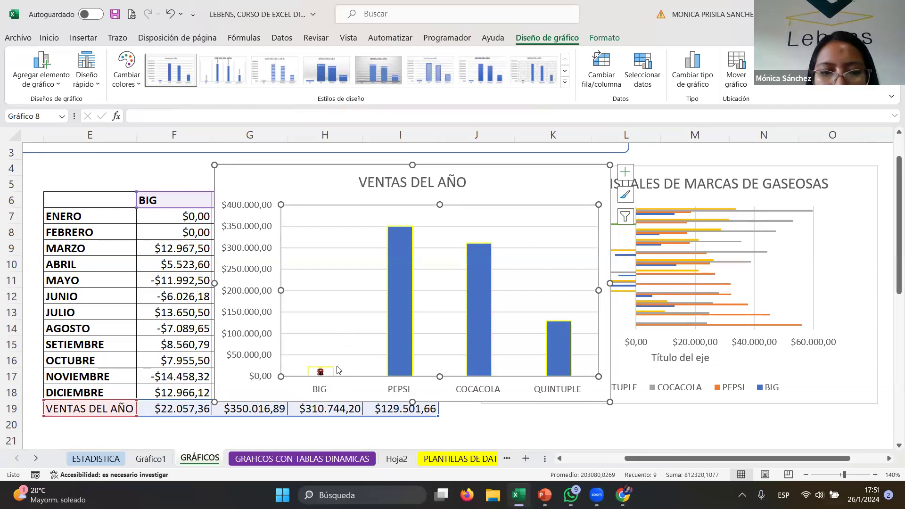
left_click(327, 372)
left_click(327, 372)
right_click(327, 373)
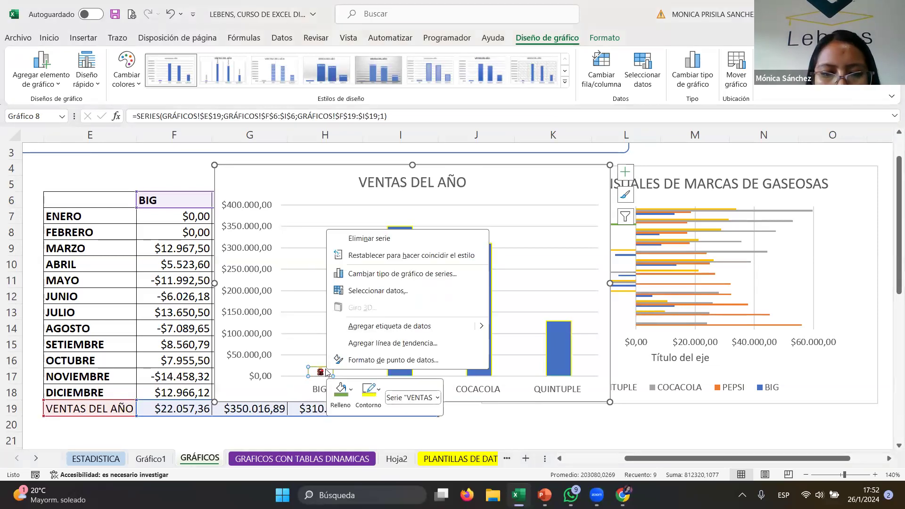
left_click(380, 383)
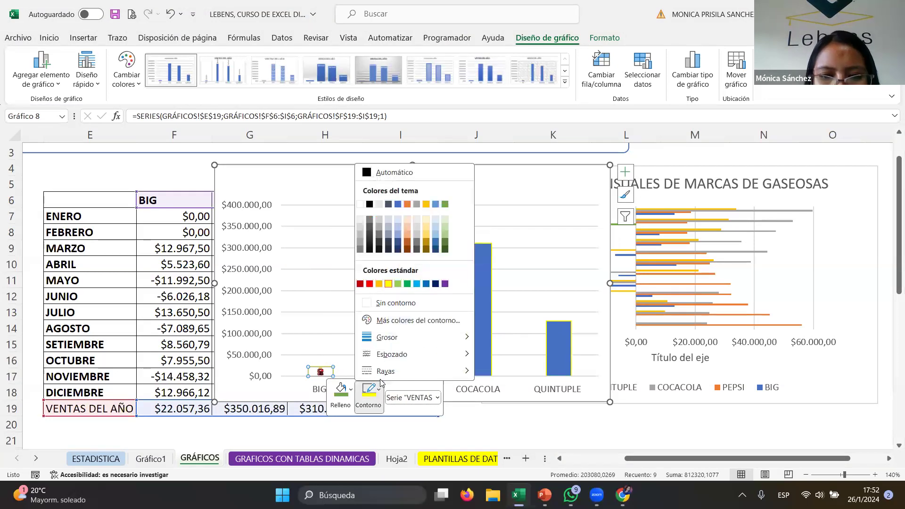
left_click(388, 283)
left_click(357, 356)
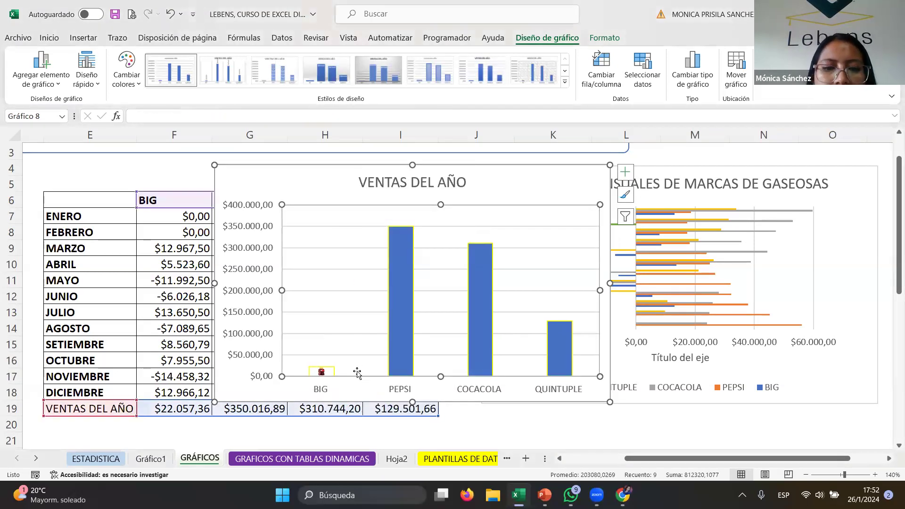
- Snap Excel beside the browser and search Google Images for PESPSI
left_click(397, 313)
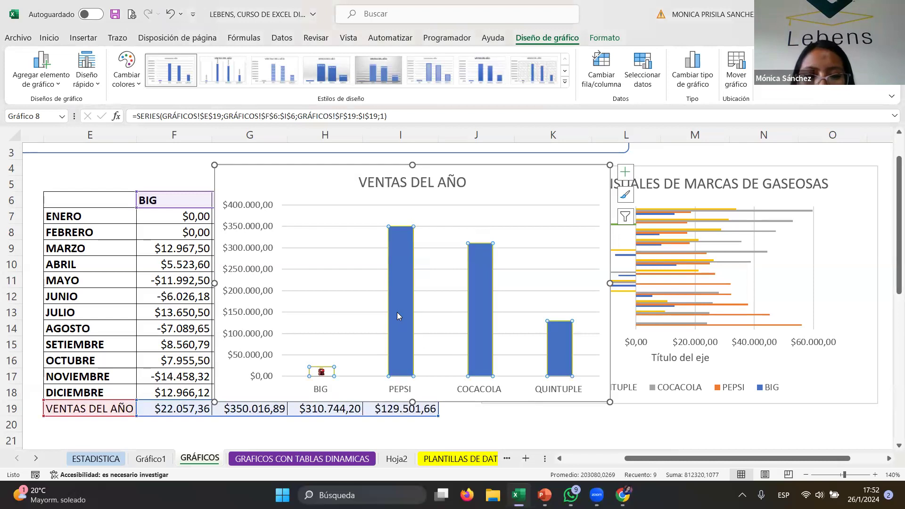
key("super+Left")
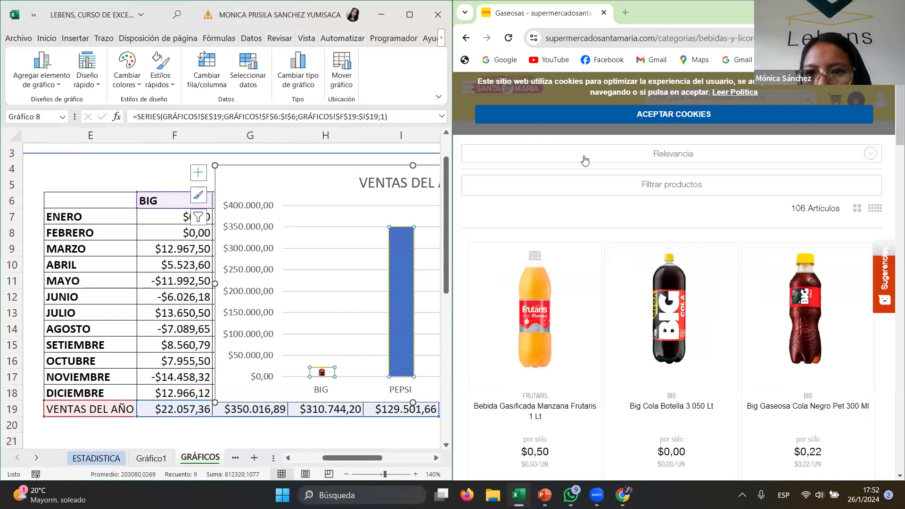
left_click(465, 39)
left_click(622, 87)
left_click_drag(622, 86, 527, 90)
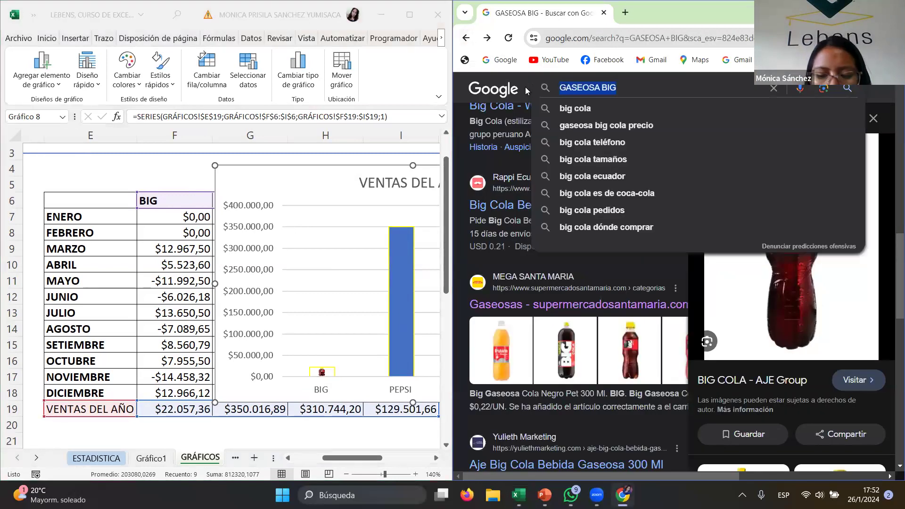
type("PES")
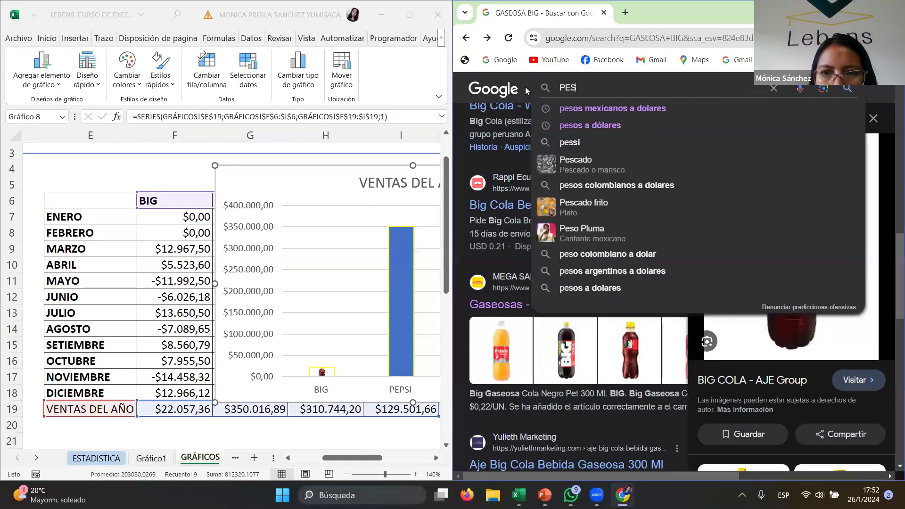
type("PSI")
key("Return")
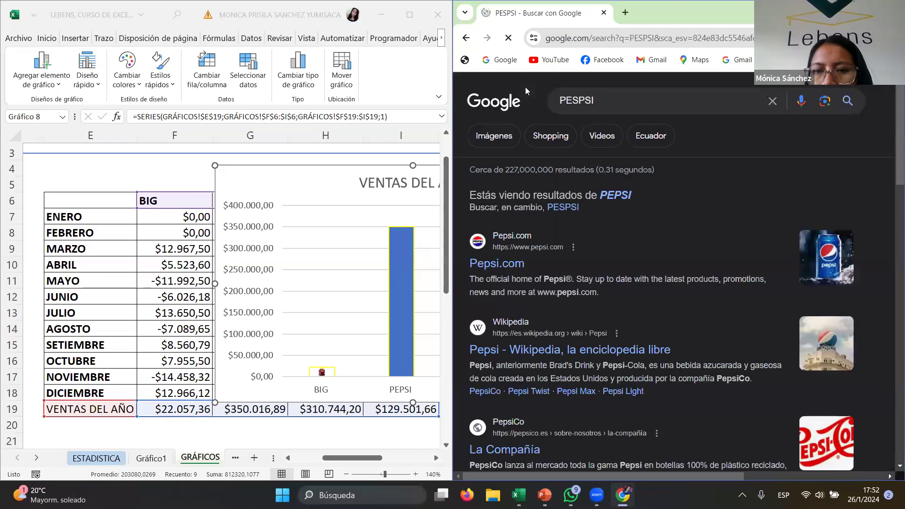
left_click(493, 135)
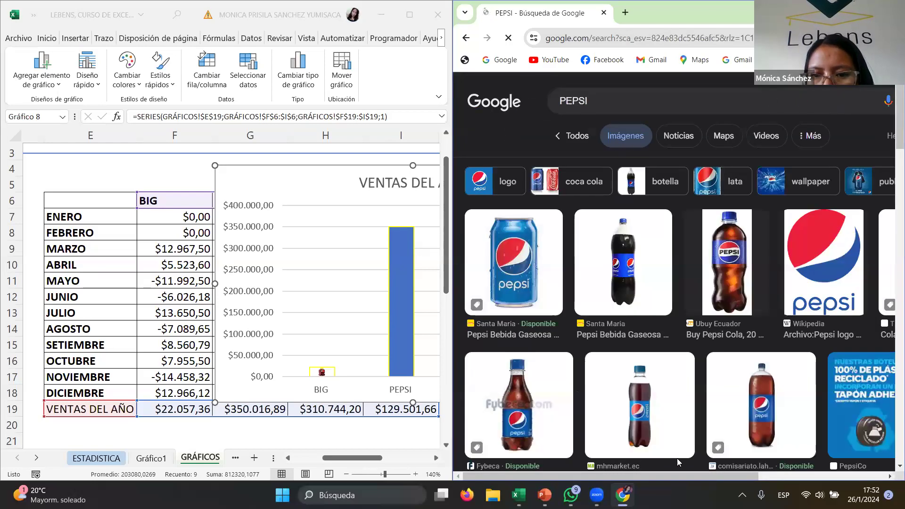
- Copy the Pepsi Cola 20 oz bottle image from the Ubuy Ecuador result
left_click(644, 268)
right_click(591, 211)
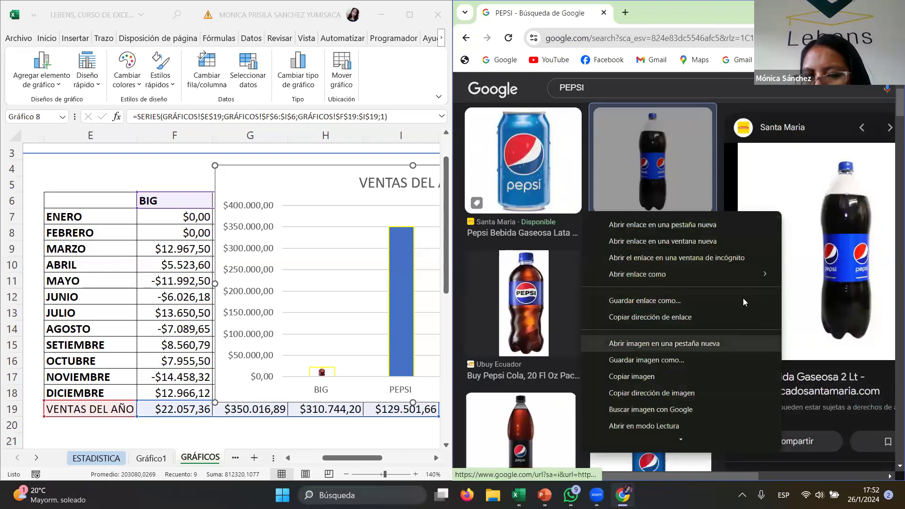
left_click(508, 301)
right_click(828, 239)
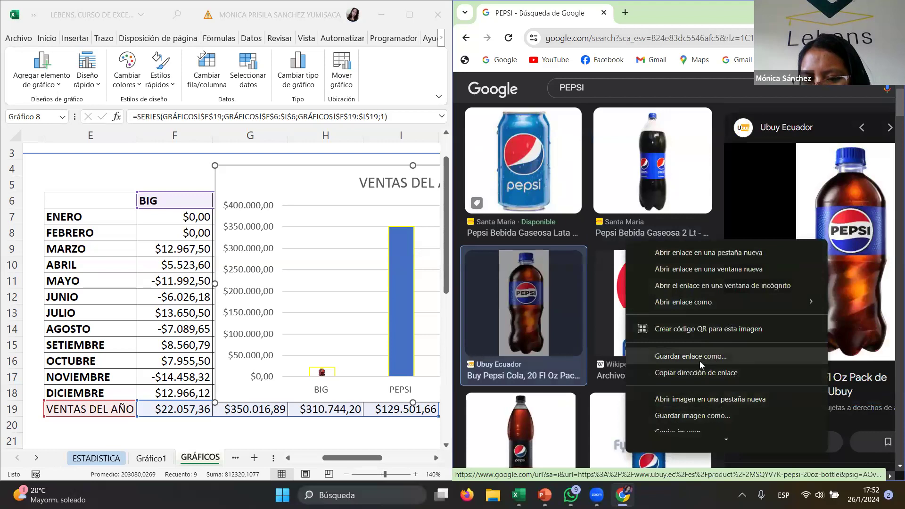
scroll(697, 367, "down", 1)
left_click(692, 414)
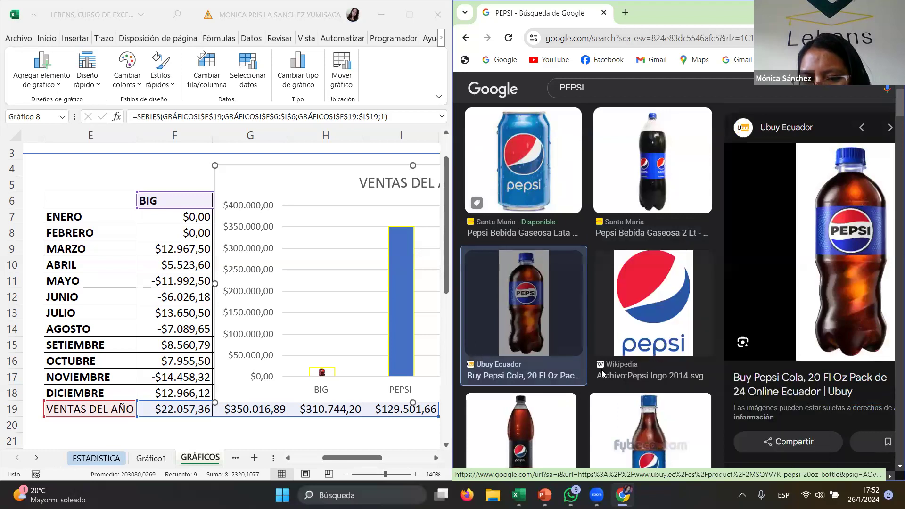
- Maximize Excel, try pasting the Pepsi image onto the whole series, and undo that fill
left_click(397, 274)
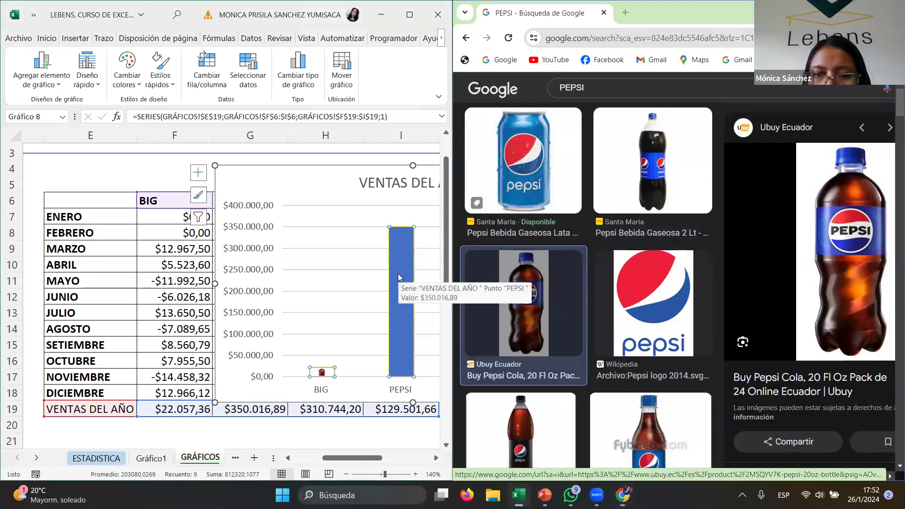
left_click(412, 24)
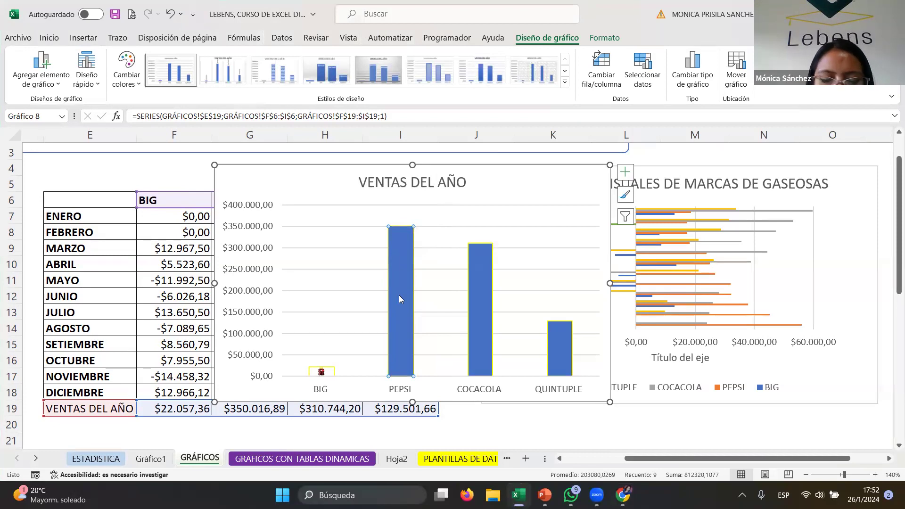
left_click(487, 188)
left_click(394, 248)
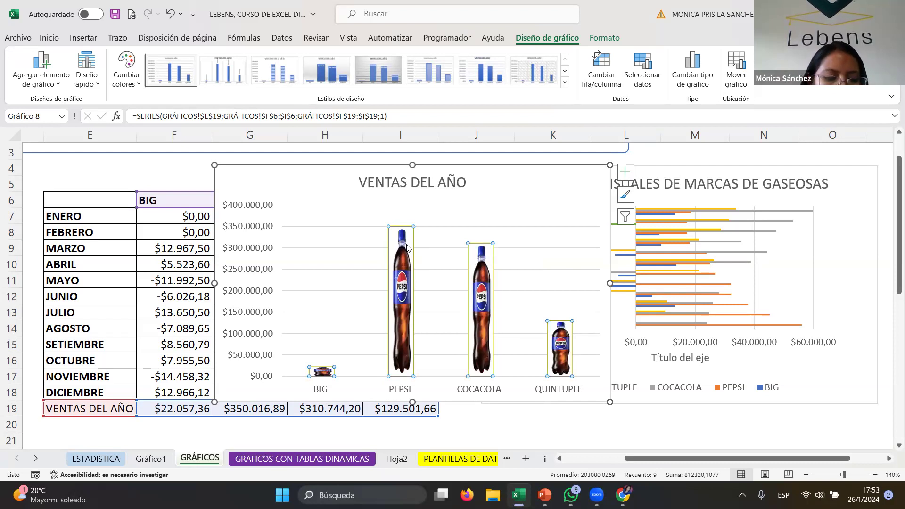
key("ctrl+z")
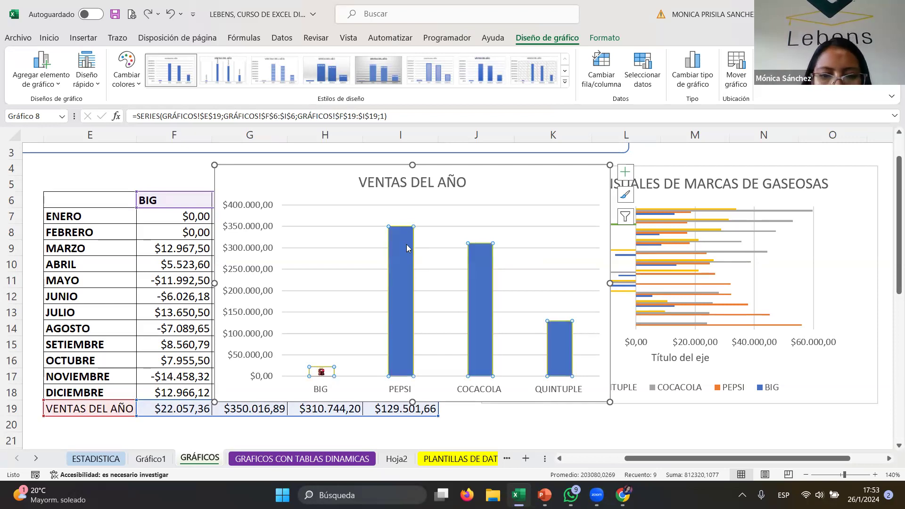
- Paste the Pepsi bottle image into the PEPSI column only
left_click(407, 245)
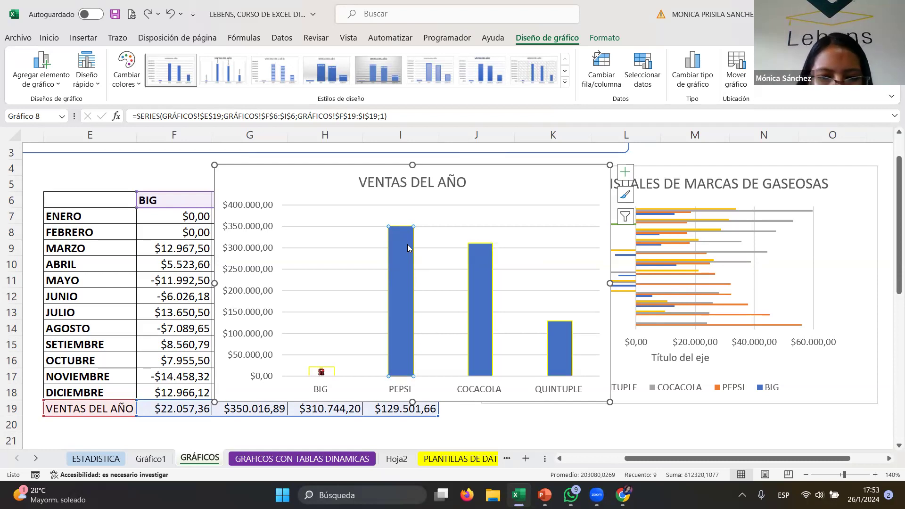
key("ctrl+v")
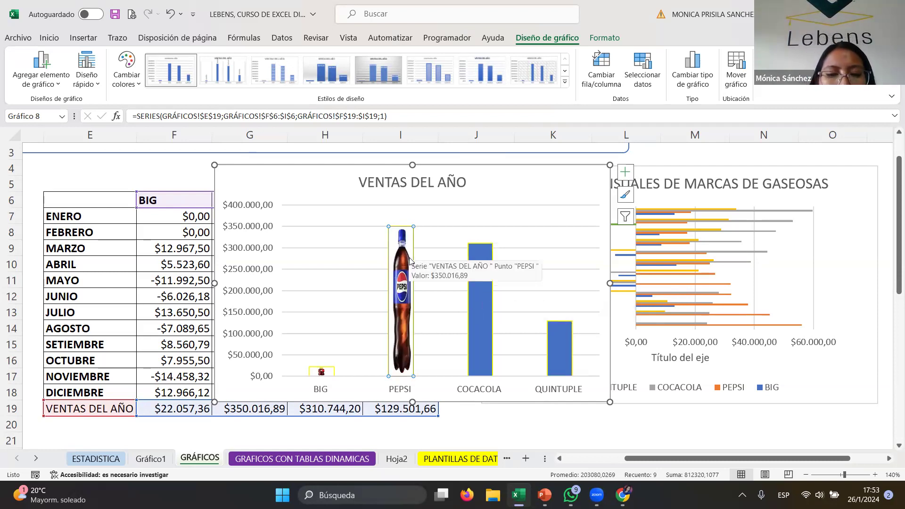
- Set the PEPSI column's outline to the dark blue theme colour
right_click(410, 263)
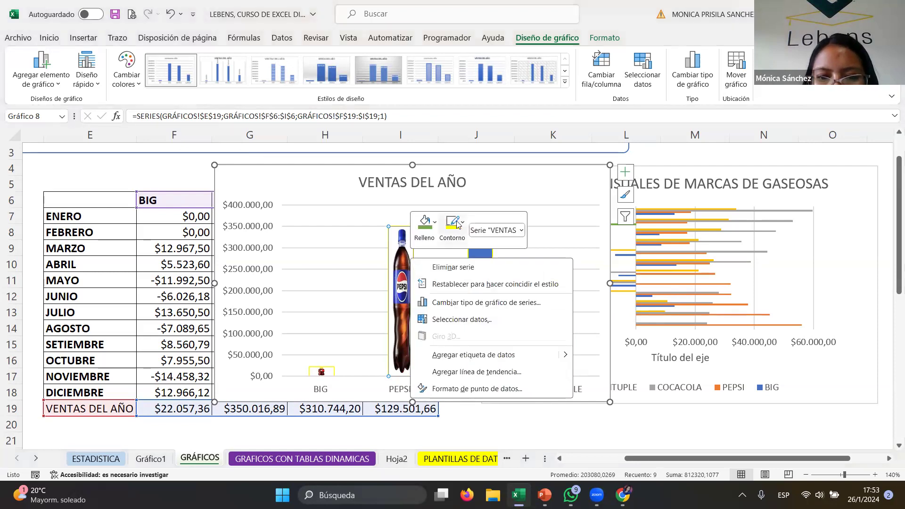
left_click(454, 227)
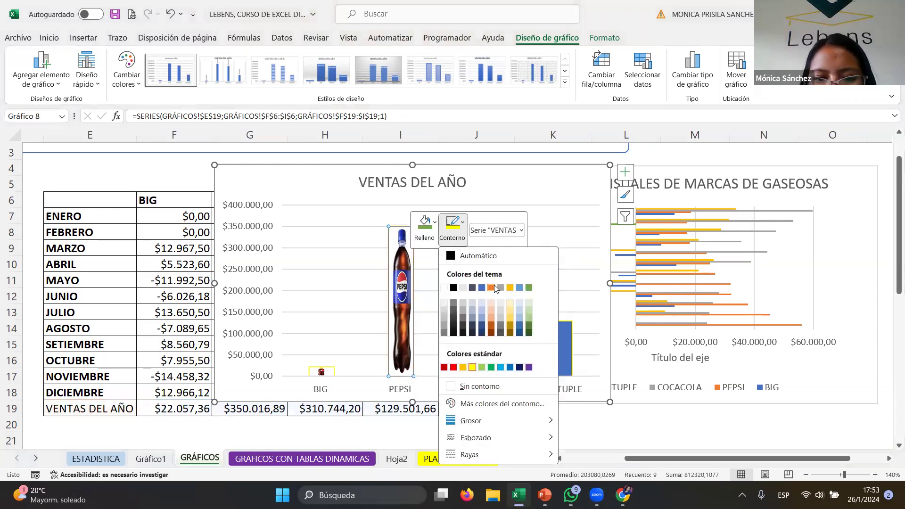
left_click(482, 287)
left_click(490, 313)
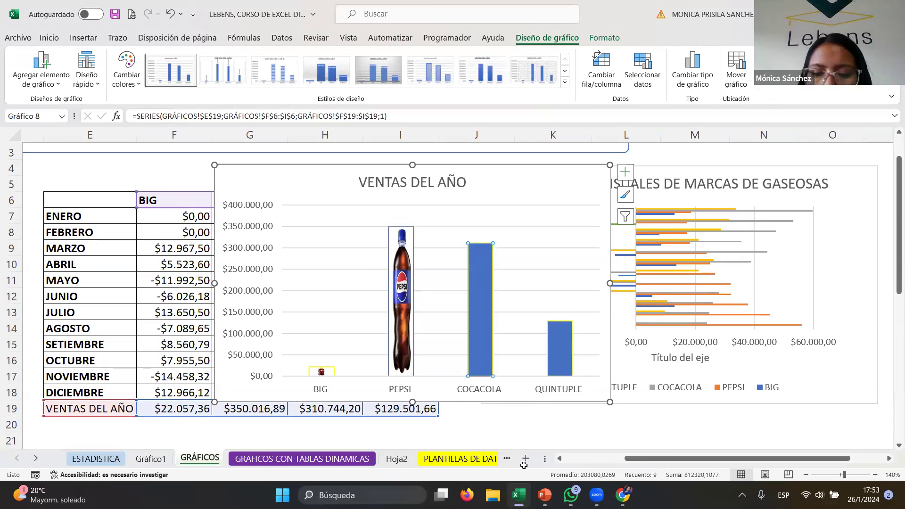
- Switch to the browser and search Google Images for COCACOLA
left_click(622, 495)
left_click_drag(586, 87, 553, 83)
type("COCACOLA")
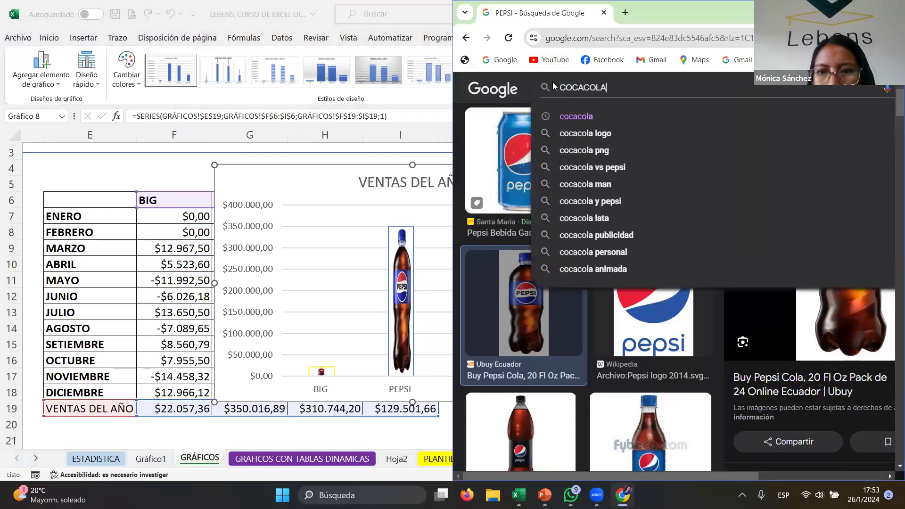
key("Return")
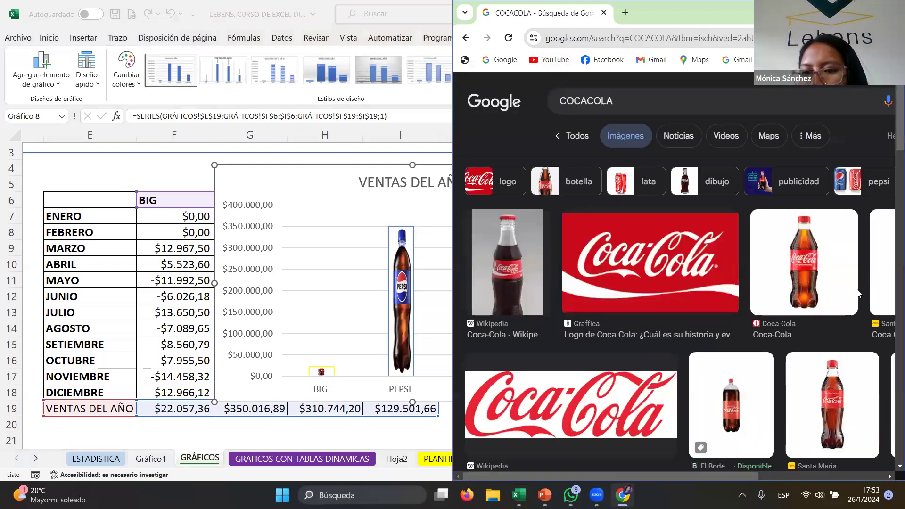
- Copy the Coca-Cola bottle image from the Coca-Cola result
left_click(804, 259)
scroll(606, 152, "up", 1)
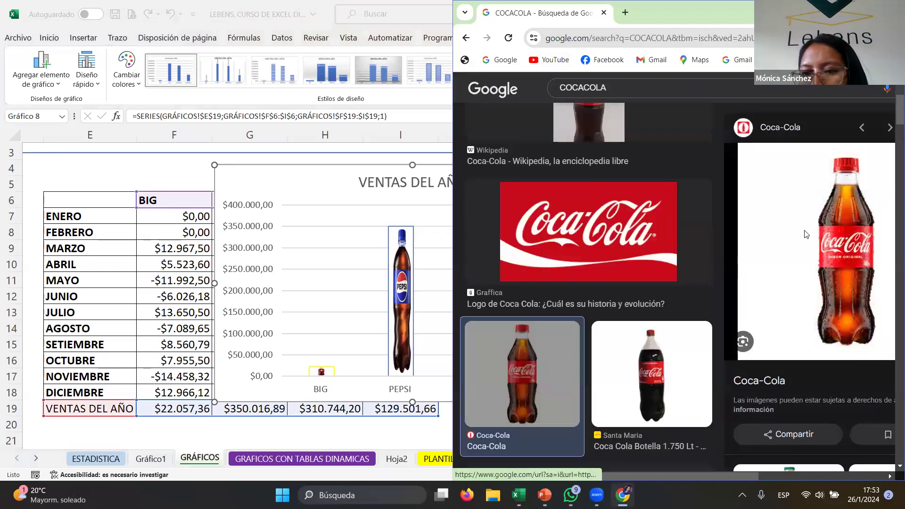
right_click(605, 231)
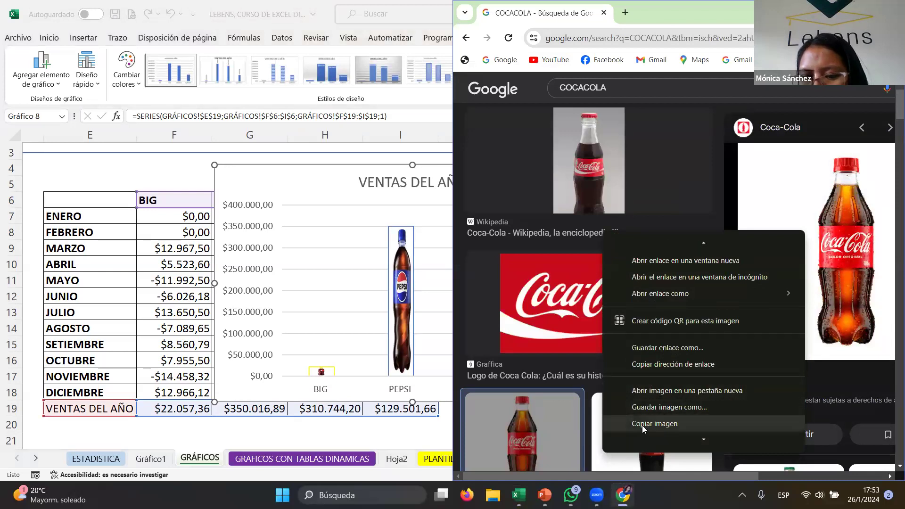
left_click(654, 423)
- Paste the Coca-Cola bottle image into the COCACOLA column of the annual sales chart
left_click(340, 222)
left_click(488, 269)
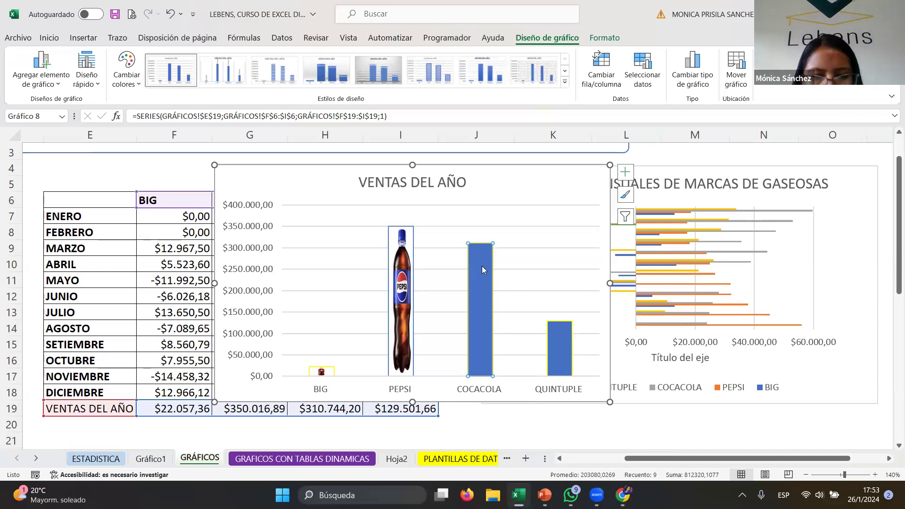
key("ctrl+v")
left_click(561, 347)
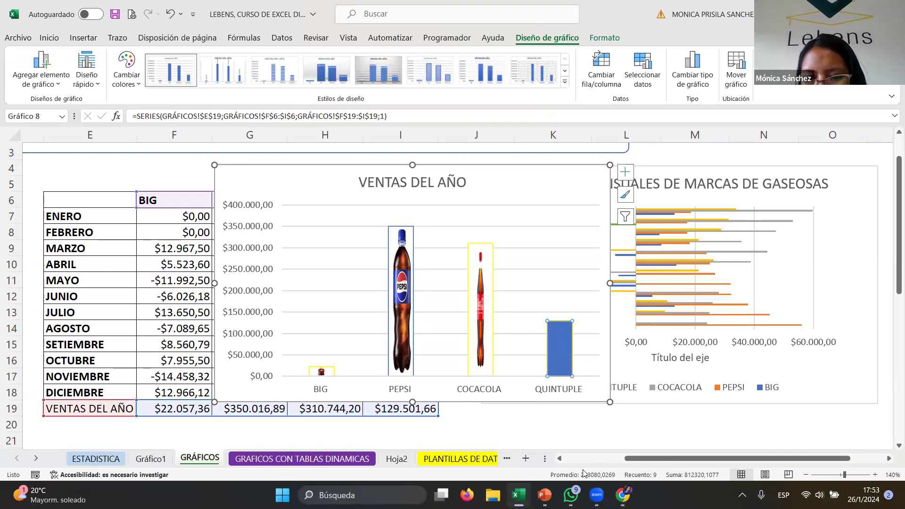
- Switch to the browser and search Google Images for QUINTUPLE
left_click(623, 494)
left_click_drag(634, 88, 495, 79)
type("QUINTUPLE")
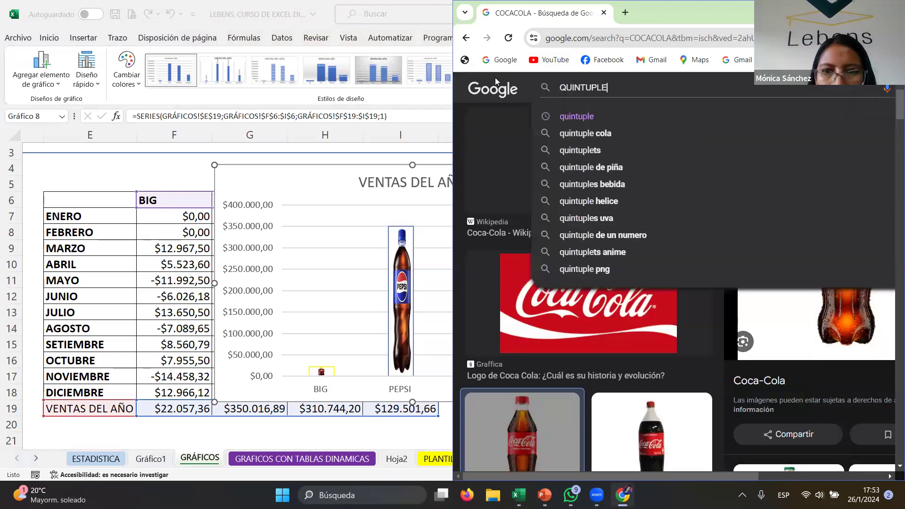
key("Return")
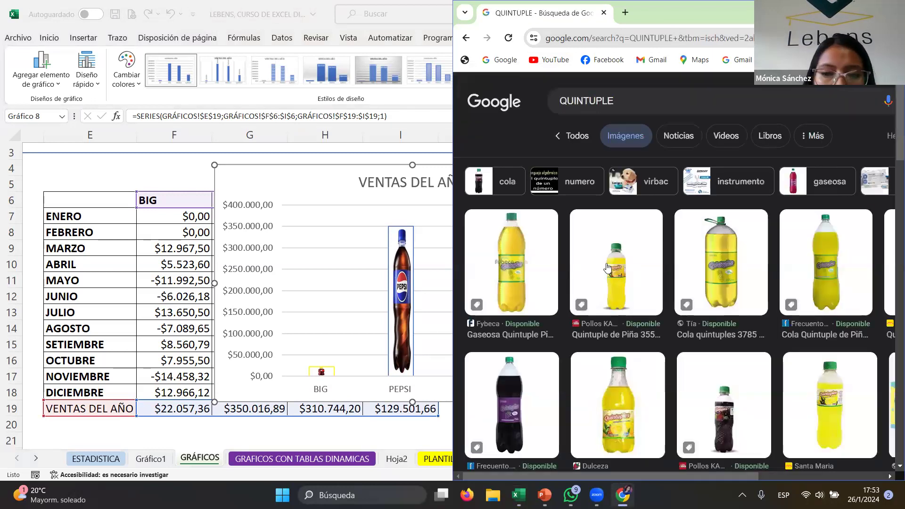
- Copy the Cola Quintuple de Piña 2L bottle image from the search results
left_click(697, 263)
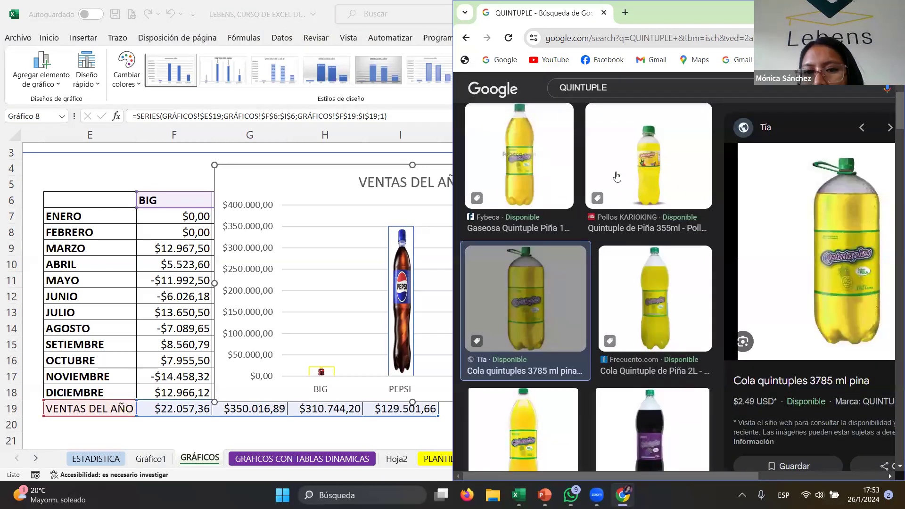
right_click(807, 260)
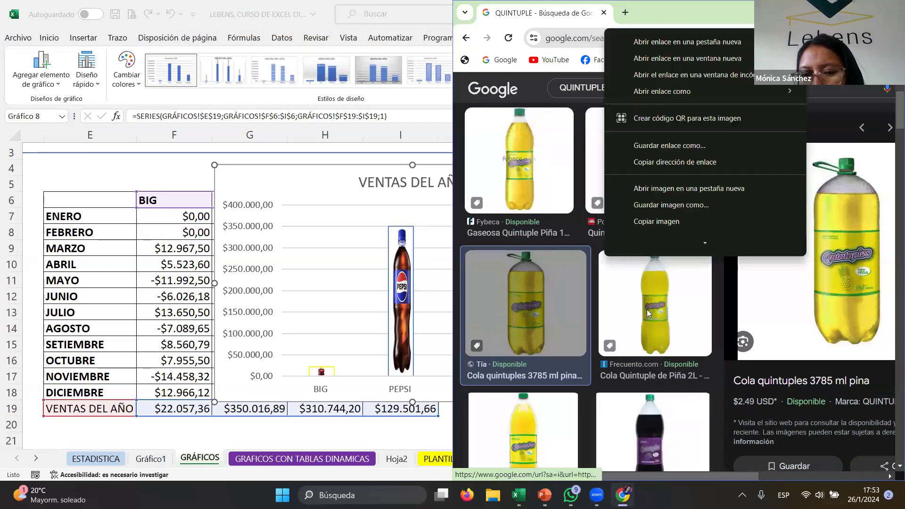
scroll(613, 259, "up", 1)
left_click(648, 236)
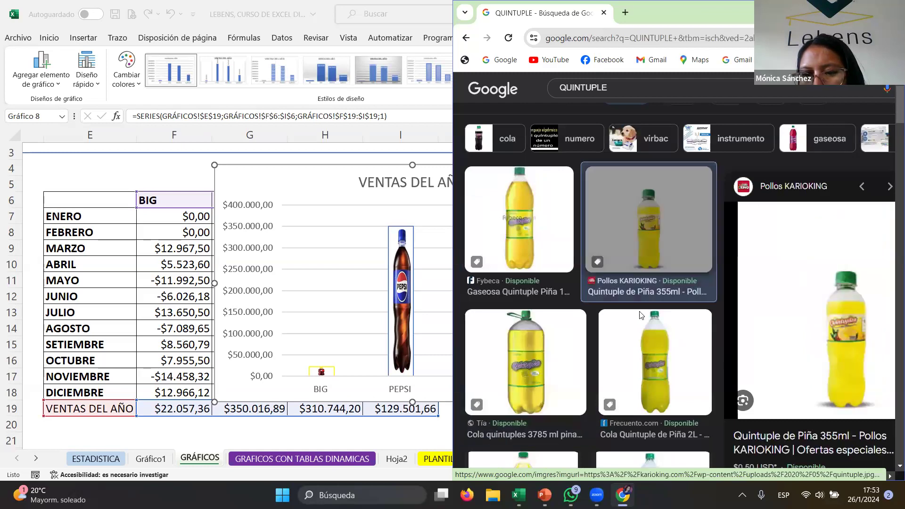
left_click(647, 329)
right_click(802, 285)
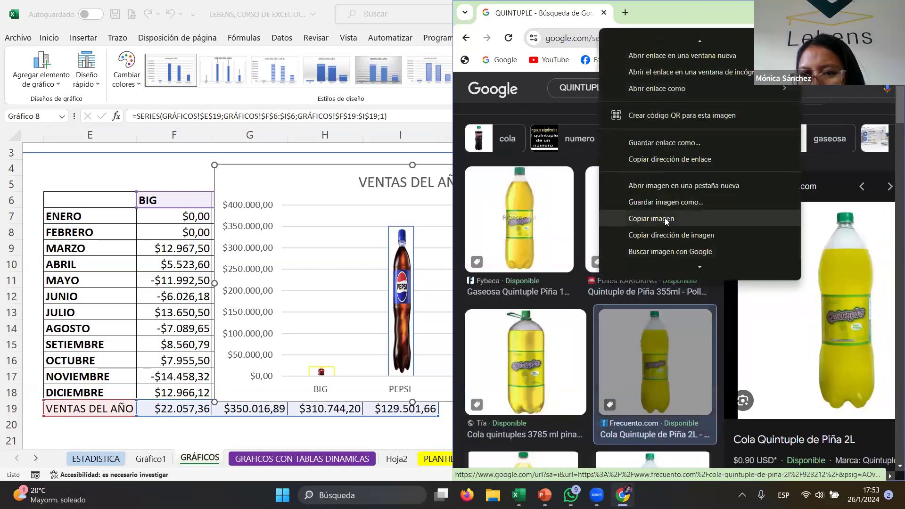
left_click(651, 219)
- Paste the Quintuple bottle image into the QUINTUPLE column of the annual sales chart
left_click(335, 216)
left_click(554, 338)
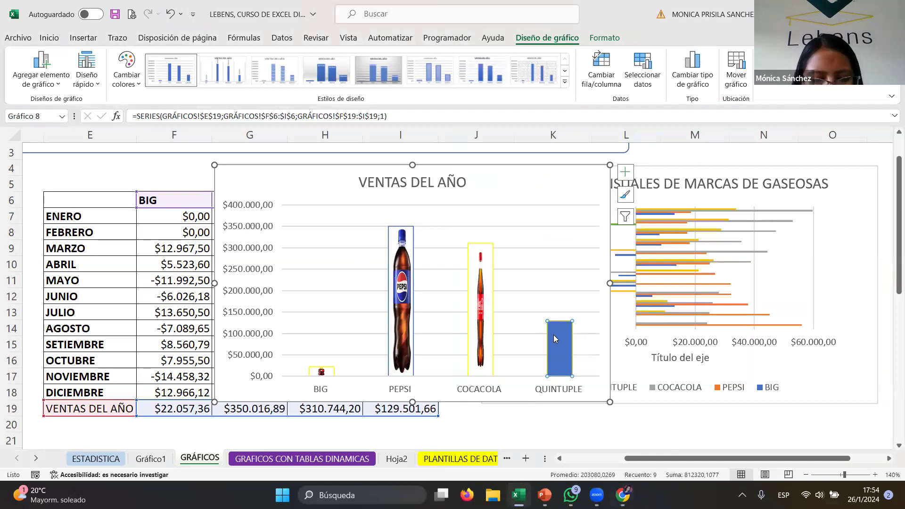
key("ctrl+v")
- Set the COCACOLA column's outline to red
right_click(554, 334)
left_click(480, 302)
left_click(480, 302)
right_click(479, 301)
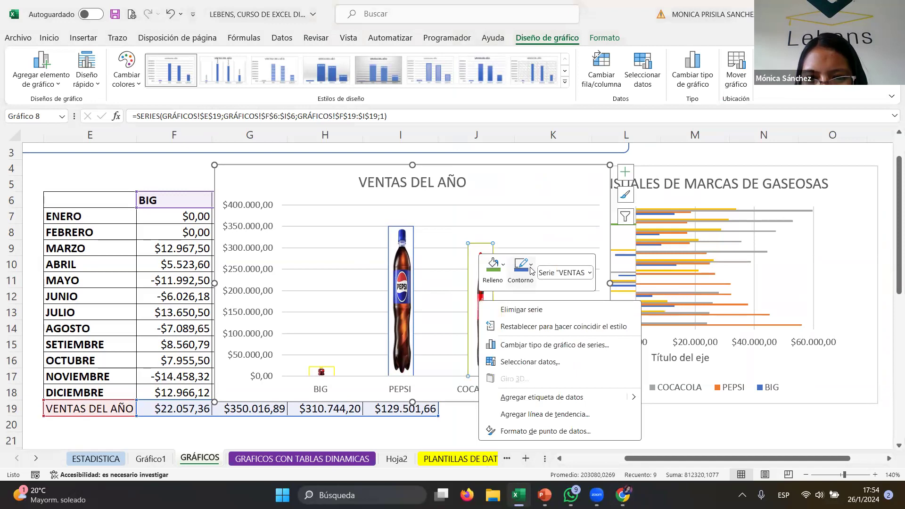
left_click(527, 267)
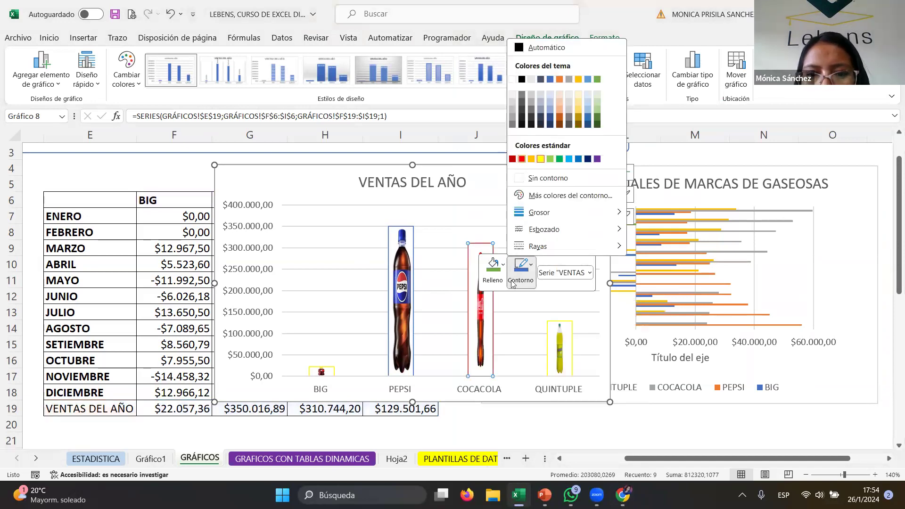
left_click(348, 323)
- Set the BIG column's outline to the dark blue standard colour
left_click(318, 371)
left_click(317, 372)
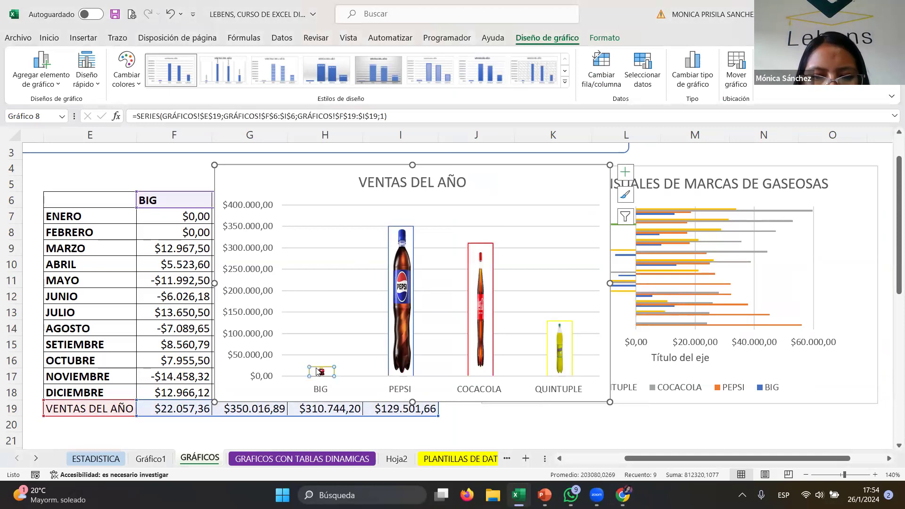
right_click(318, 372)
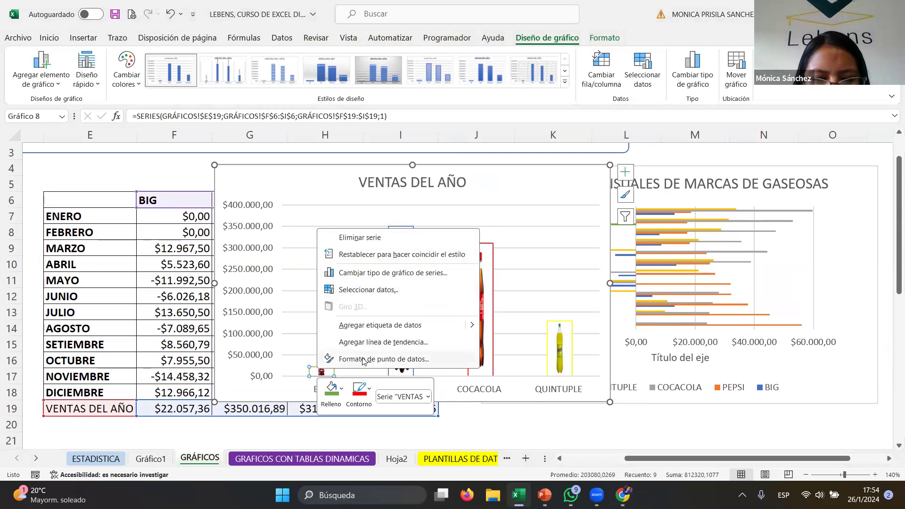
left_click(370, 392)
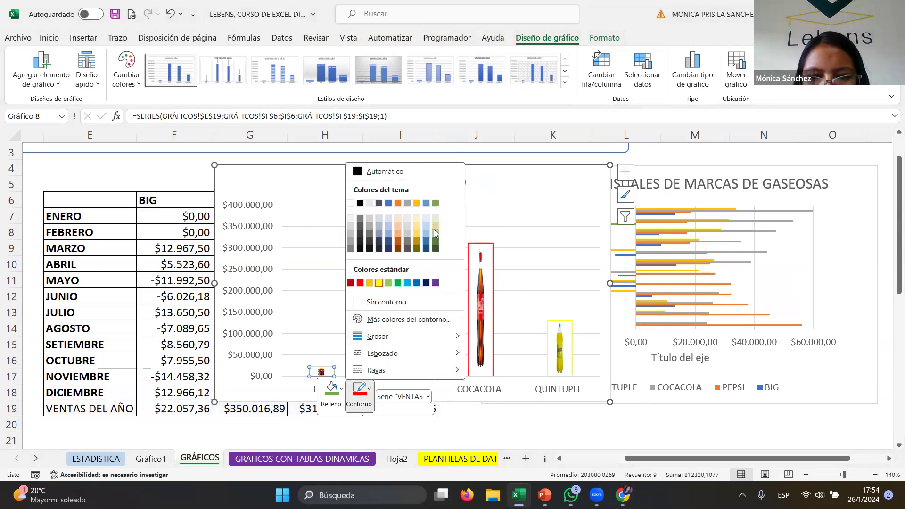
left_click(426, 283)
left_click(521, 284)
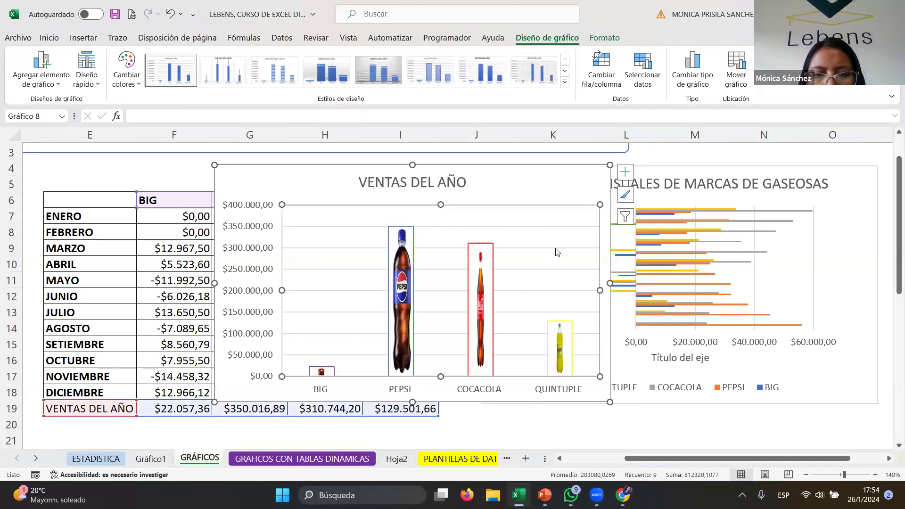
- Move the annual sales chart to the right of the data table
left_click(535, 192)
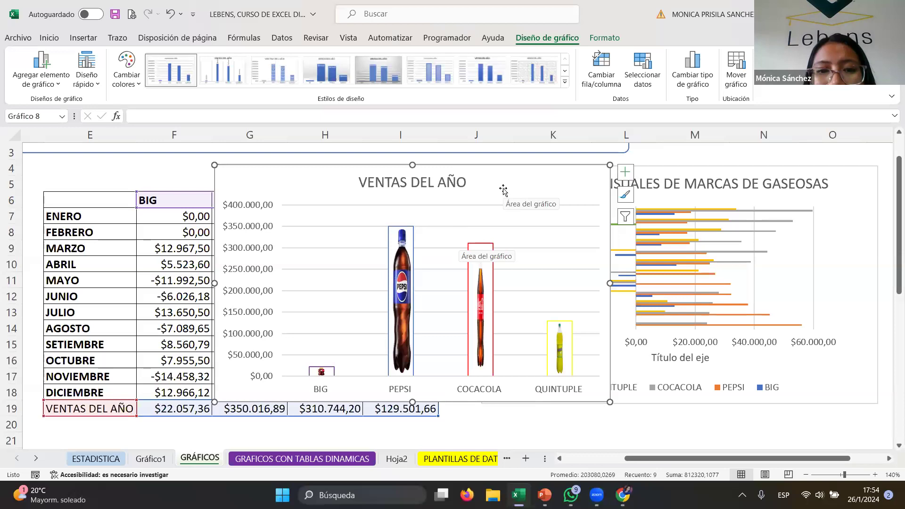
left_click_drag(493, 177, 703, 198)
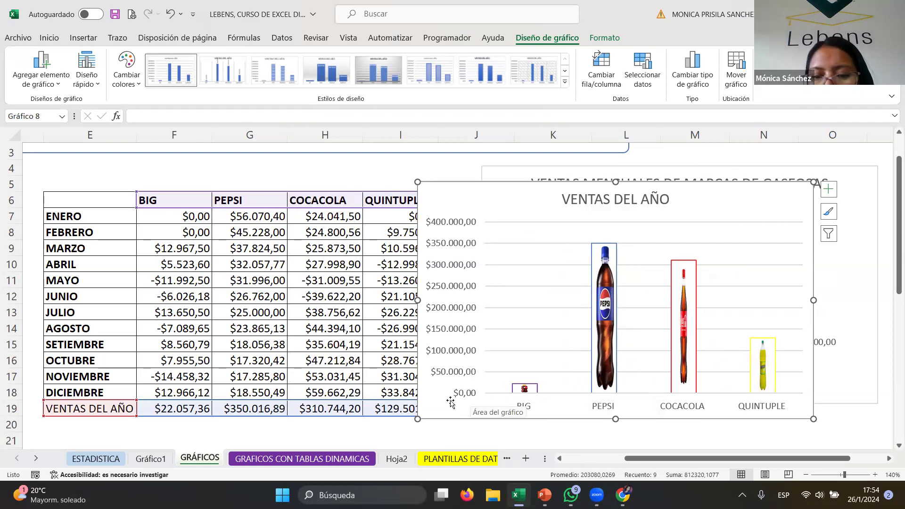
mouse_move(458, 199)
left_mouse_down()
mouse_move(509, 238)
mouse_move(570, 188)
mouse_move(558, 189)
left_mouse_up()
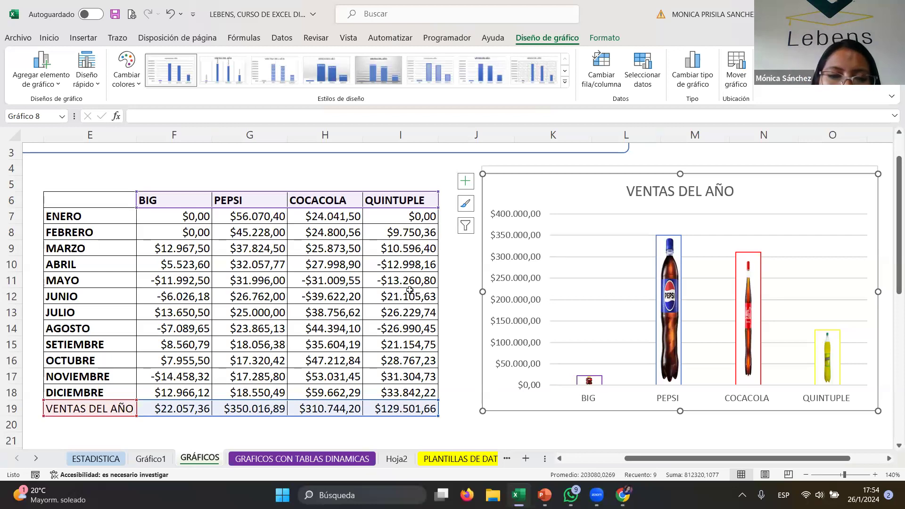
left_click(458, 325)
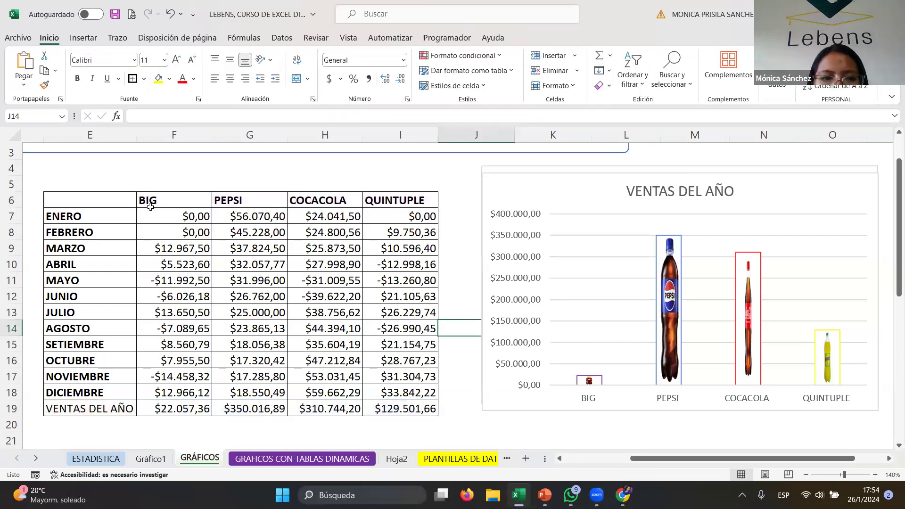
- Select the brand headers and the VENTAS DEL AÑO row, insert a clustered column chart, and place it beside the table
left_click_drag(150, 207, 405, 202)
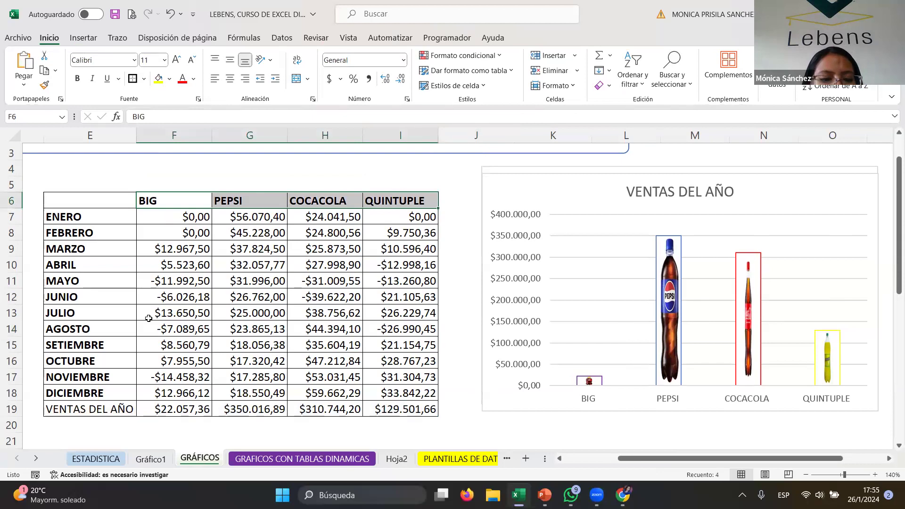
left_click_drag(105, 203, 375, 199)
left_click_drag(111, 414, 401, 409)
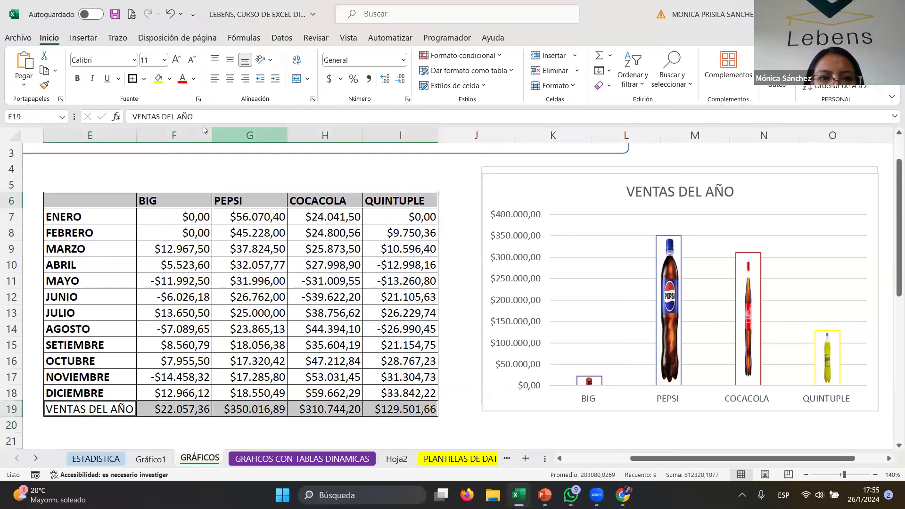
left_click(84, 36)
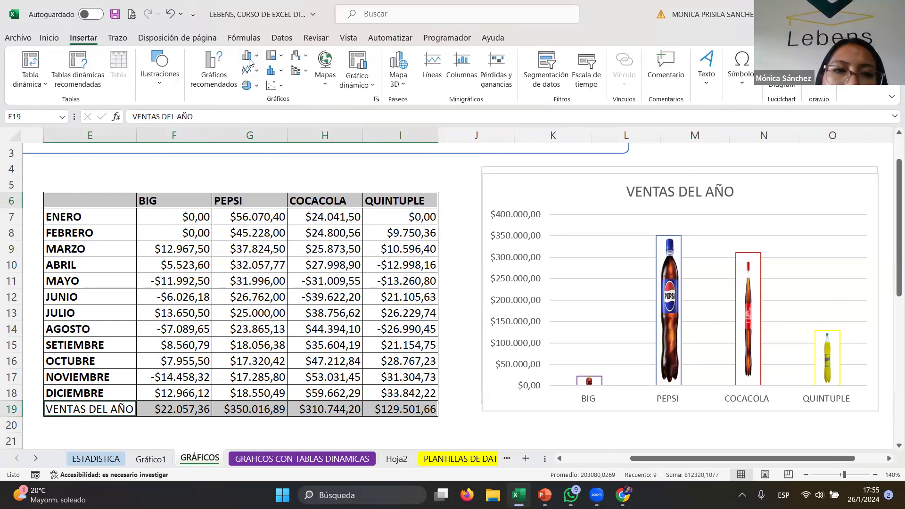
left_click(250, 61)
left_click(257, 88)
mouse_move(477, 198)
left_mouse_down()
mouse_move(594, 200)
mouse_move(705, 176)
mouse_move(734, 188)
mouse_move(728, 194)
left_mouse_up()
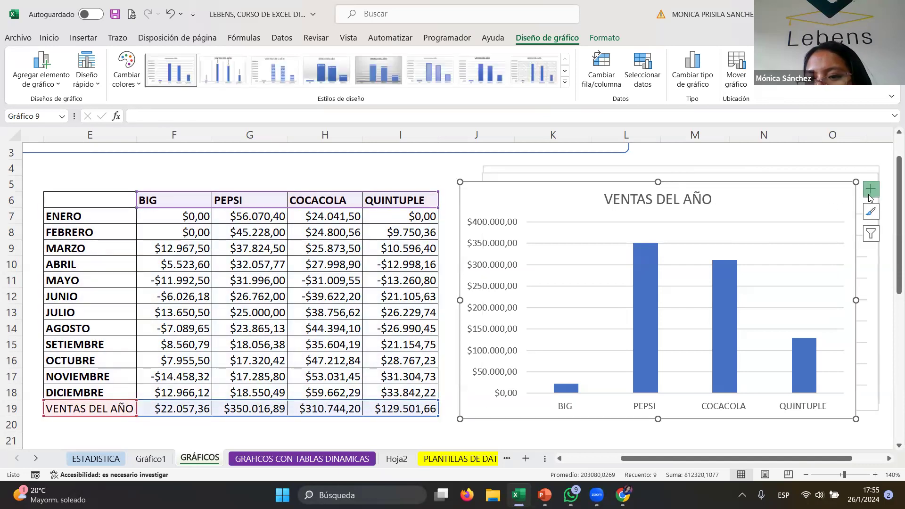
- Add axis titles and a data table to the new chart
left_click(870, 193)
left_click(347, 216)
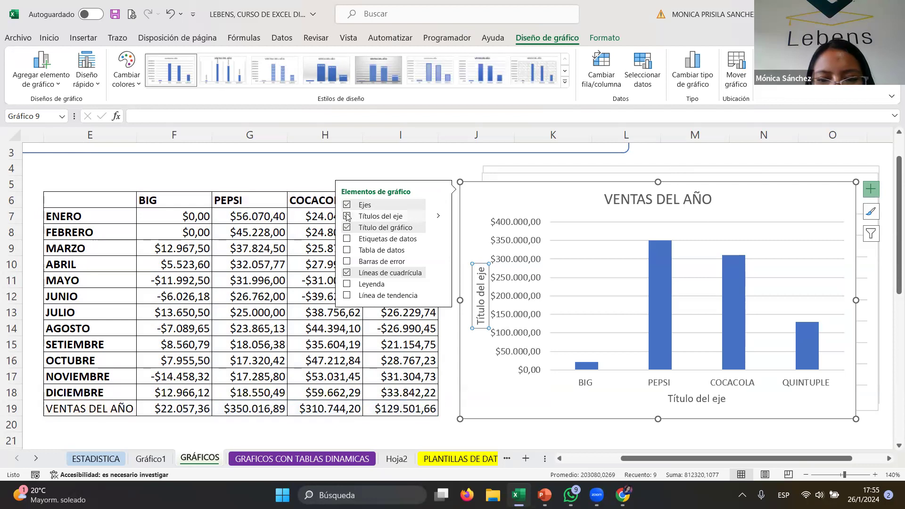
left_click(347, 252)
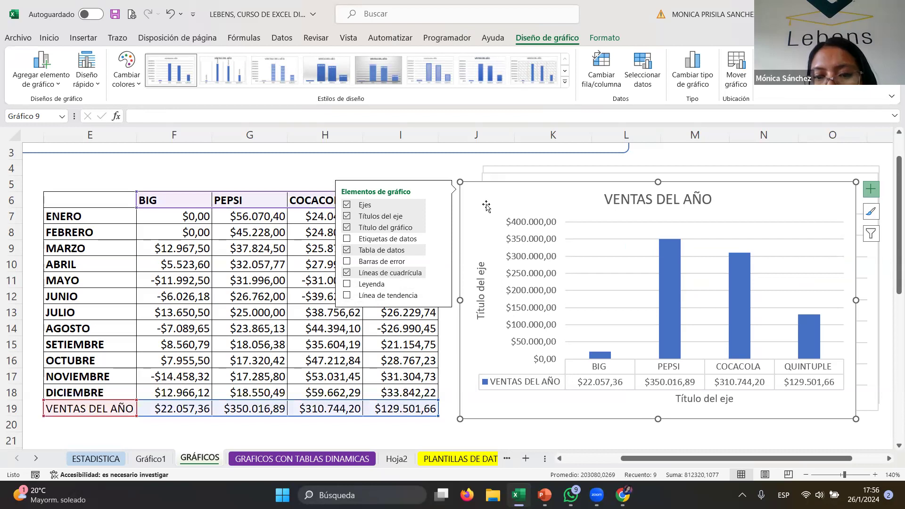
- Delete both axis titles from the new chart
left_click_drag(495, 194, 457, 197)
left_click(443, 288)
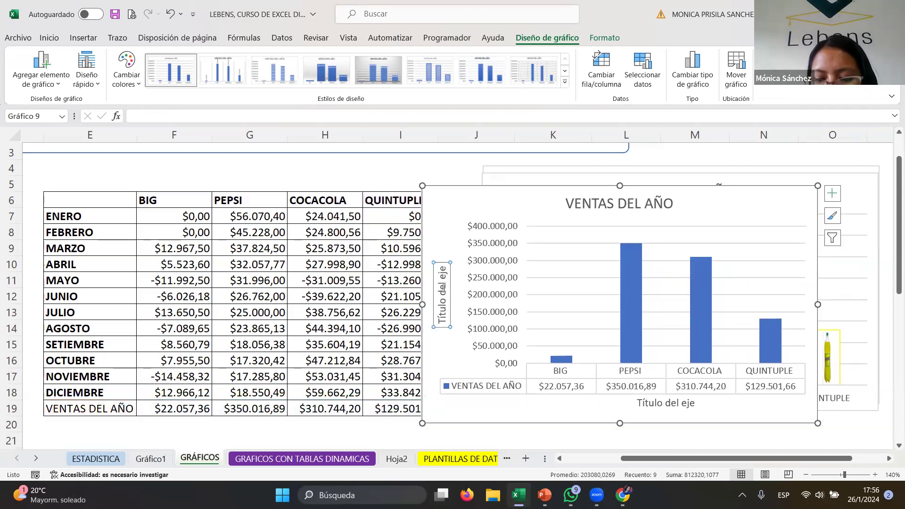
key("Delete")
left_click(662, 401)
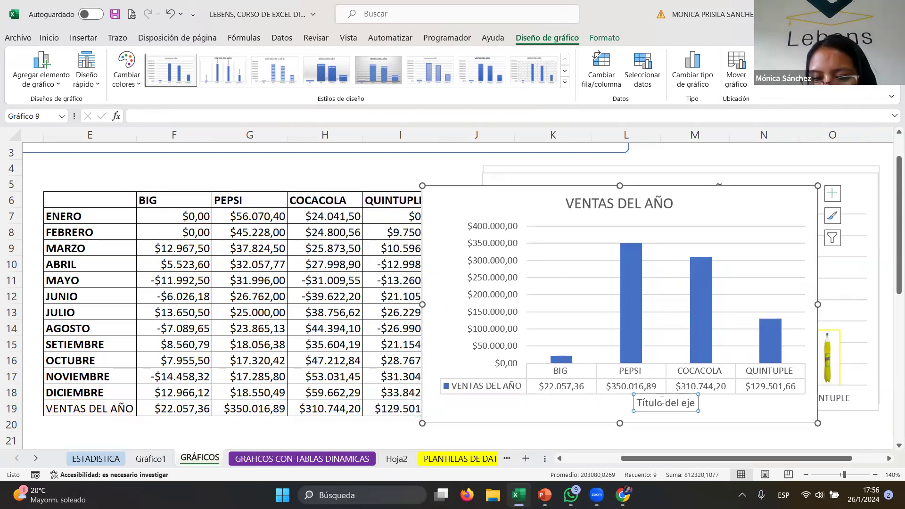
left_click(644, 408)
left_click(636, 408)
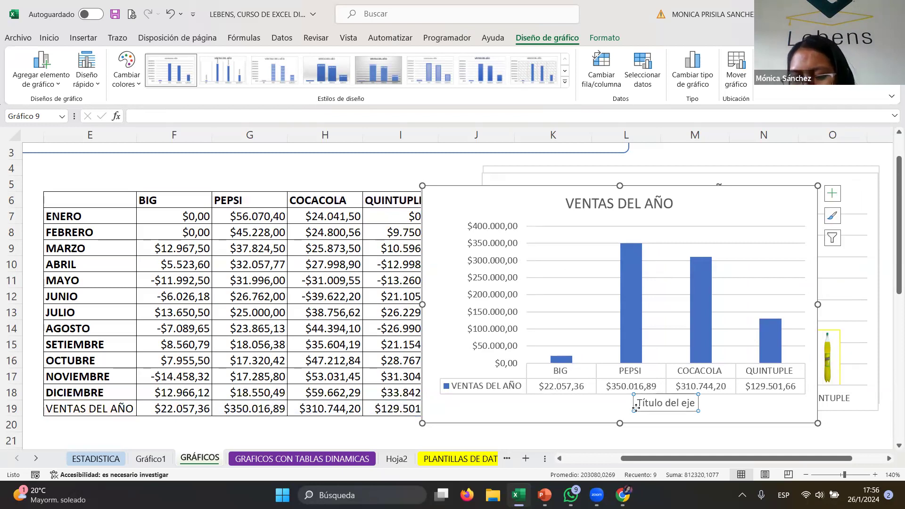
key("Delete")
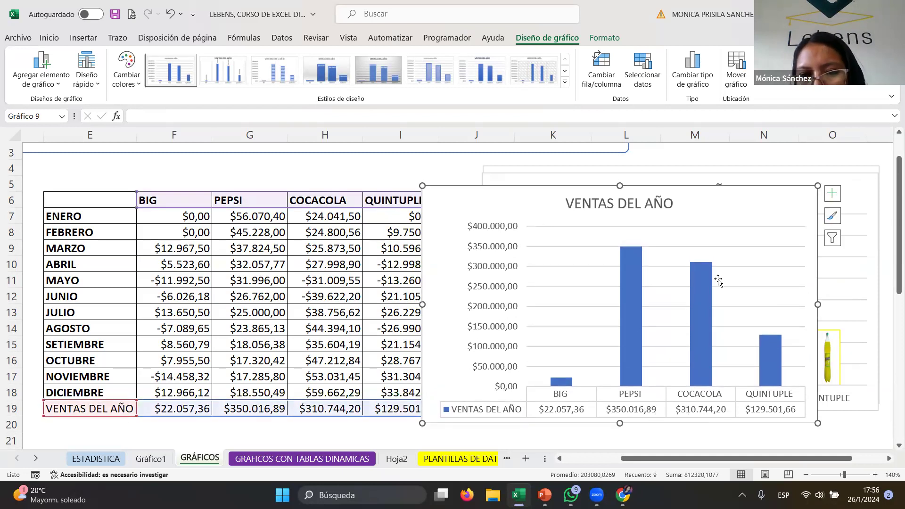
- Nudge the new annual chart slightly up and to the left beside the table
left_click_drag(705, 205, 695, 195)
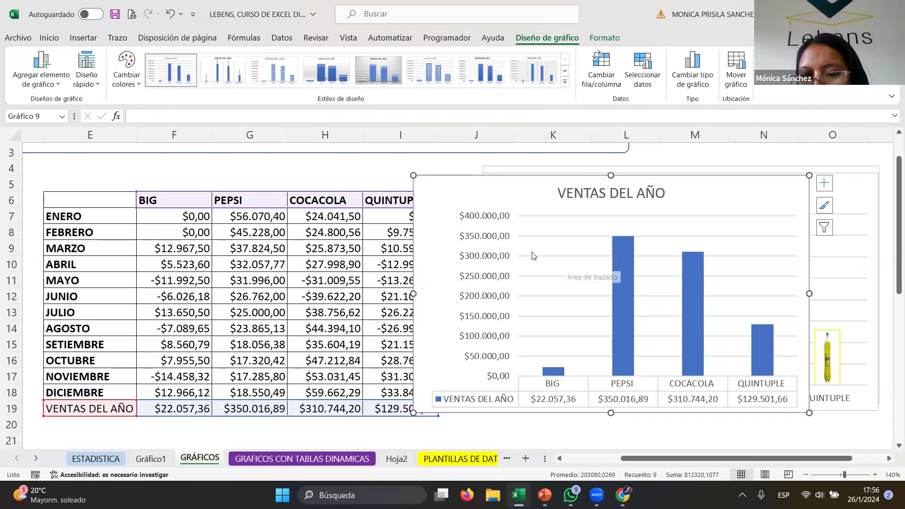
left_click(631, 296)
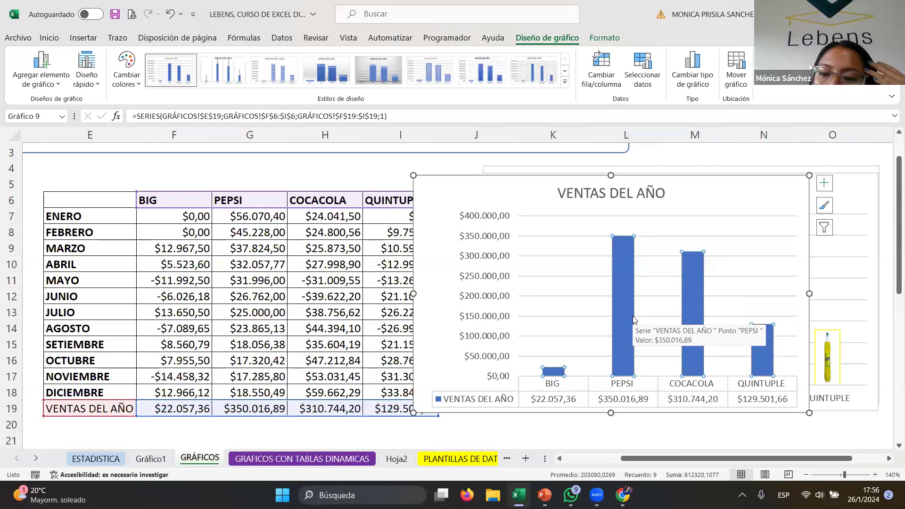
mouse_move(617, 308)
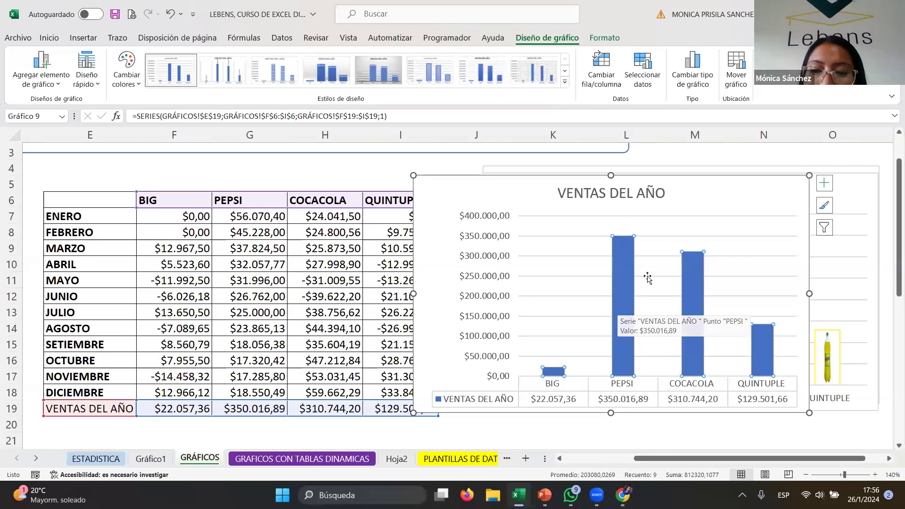
mouse_move(626, 281)
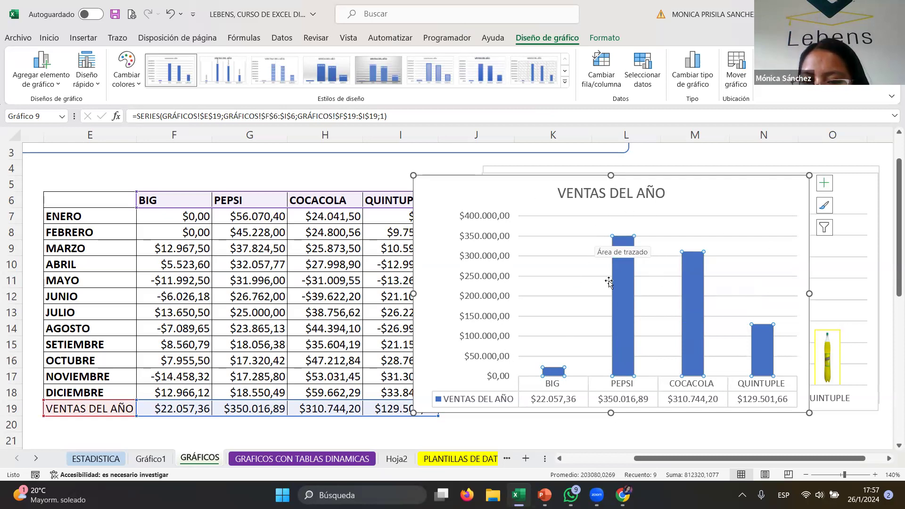
- Add a series named SERIE 2 using the VENTAS DEL AÑO values F19:I19, then undo the addition
right_click(630, 291)
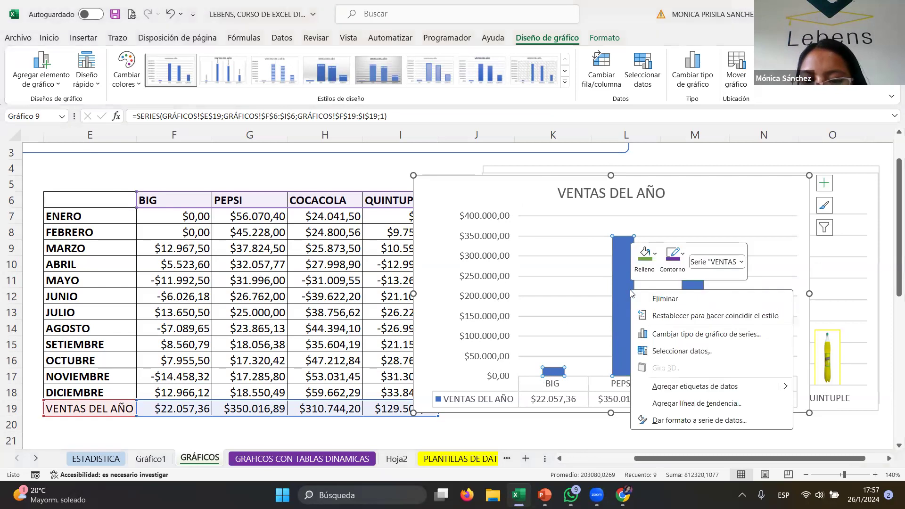
left_click(683, 352)
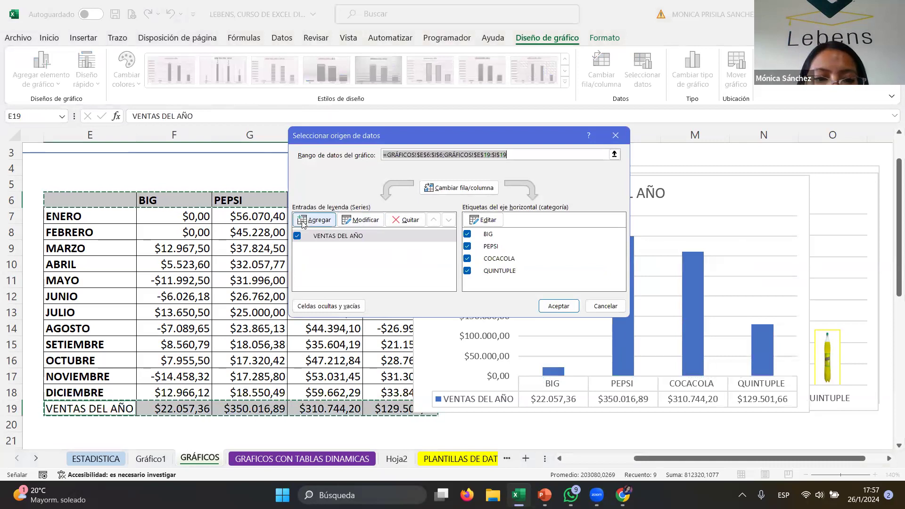
left_click(303, 221)
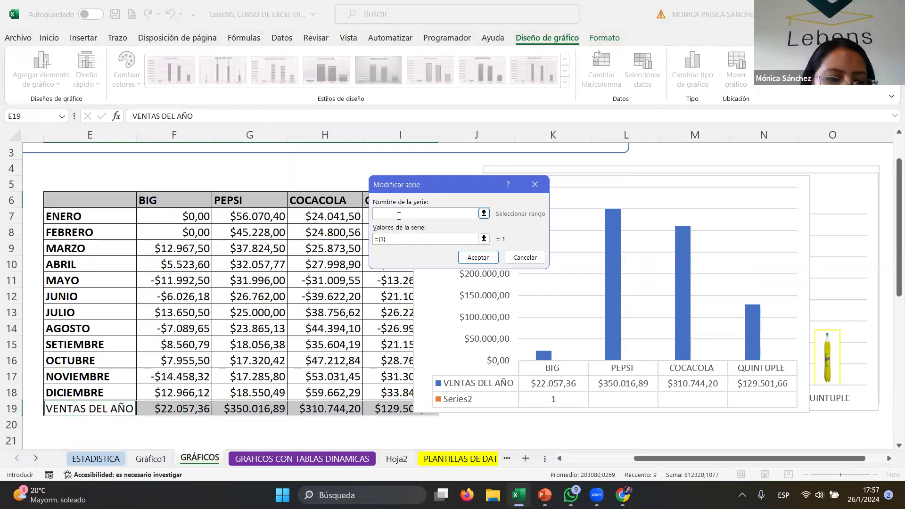
type("SERIE 2")
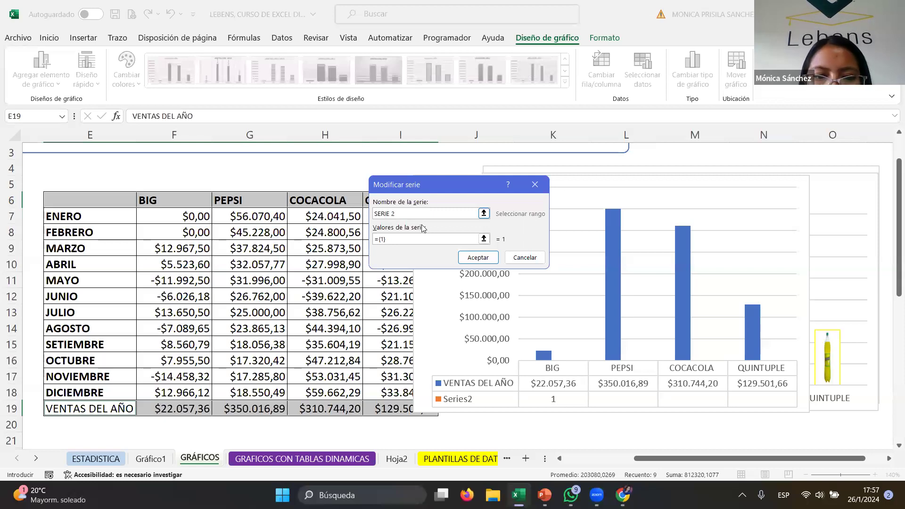
left_click(418, 241)
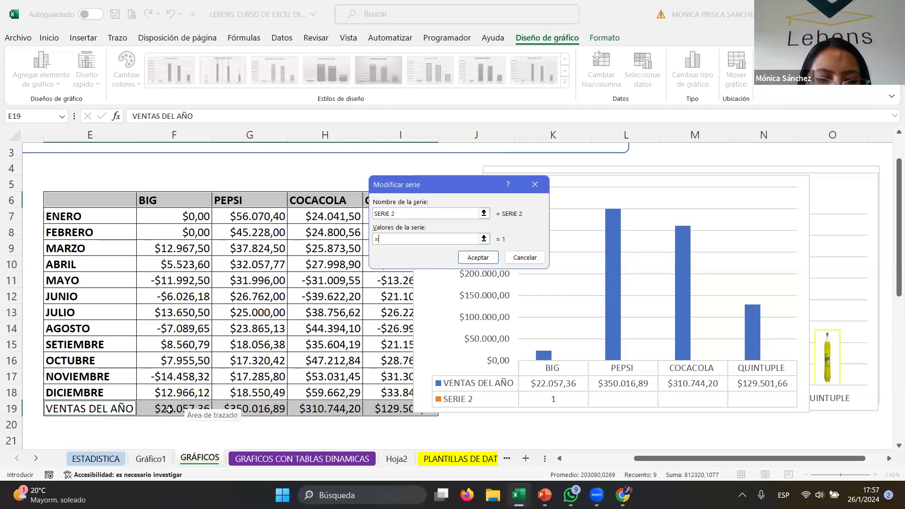
left_click_drag(170, 409, 420, 409)
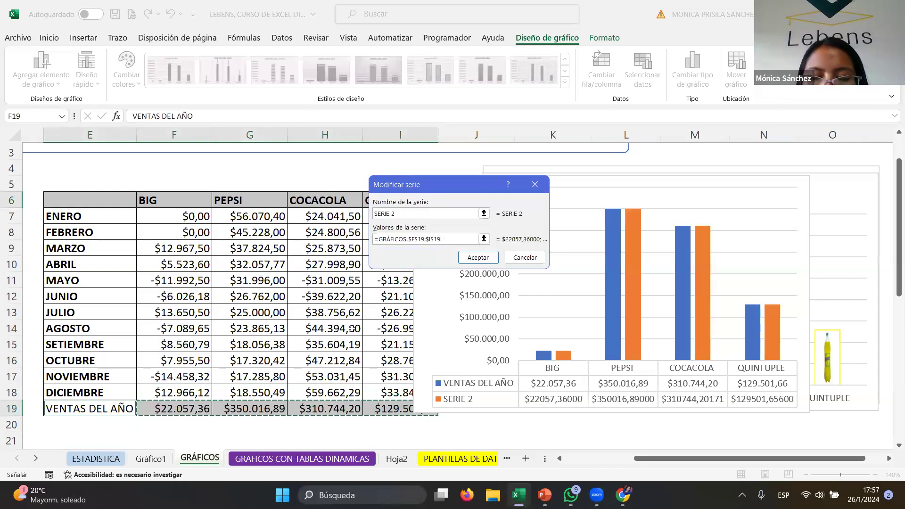
left_click(477, 258)
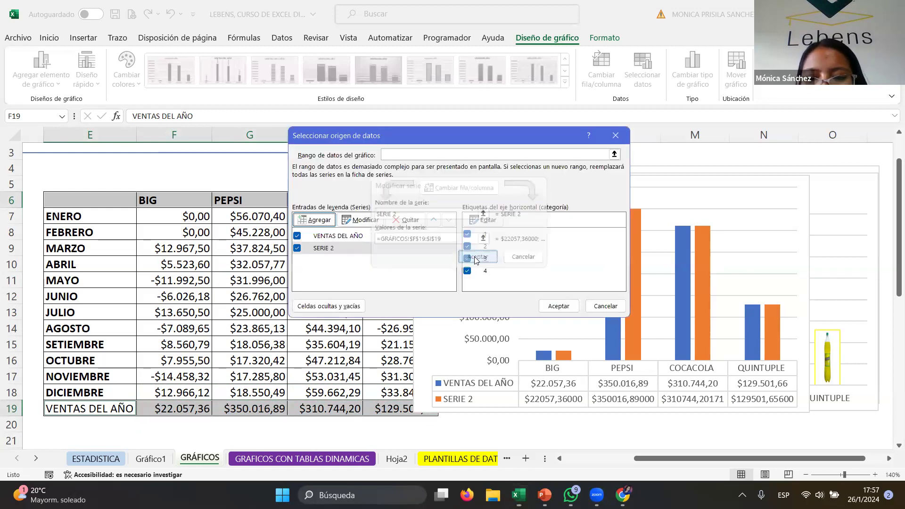
left_click(558, 307)
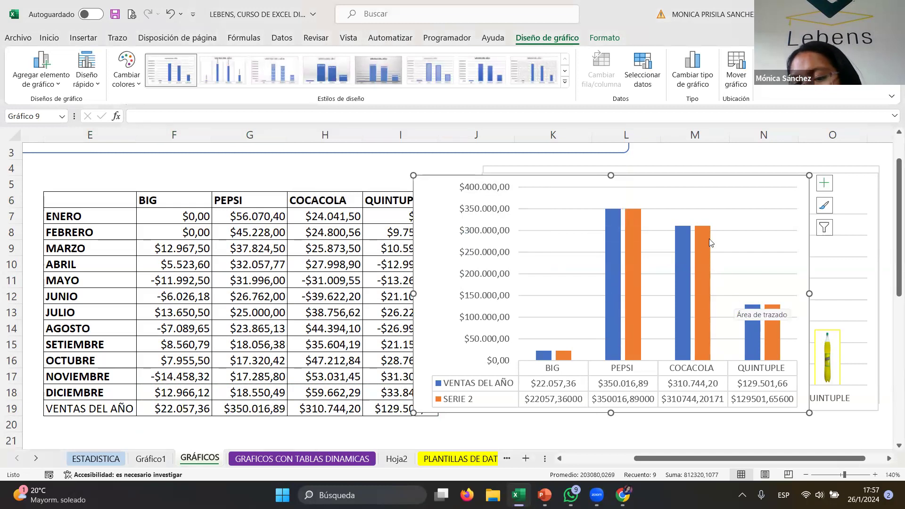
left_click(636, 260)
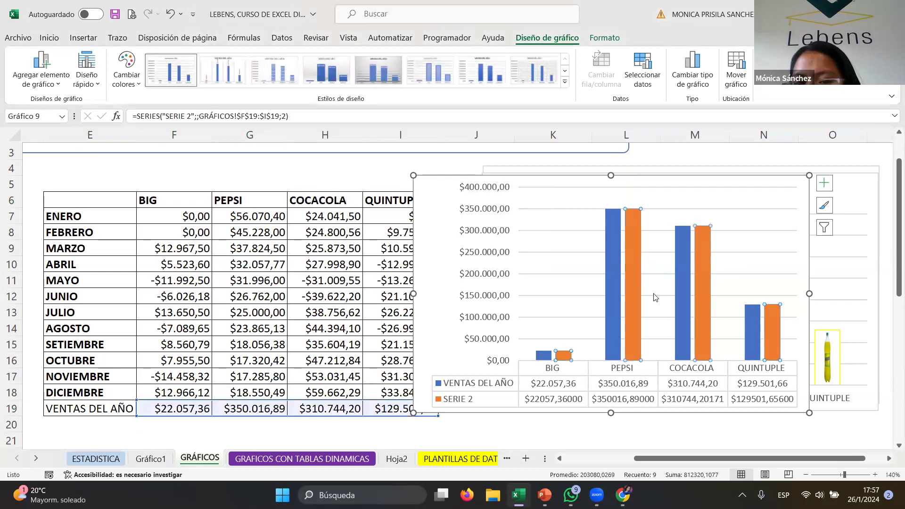
left_click(660, 208)
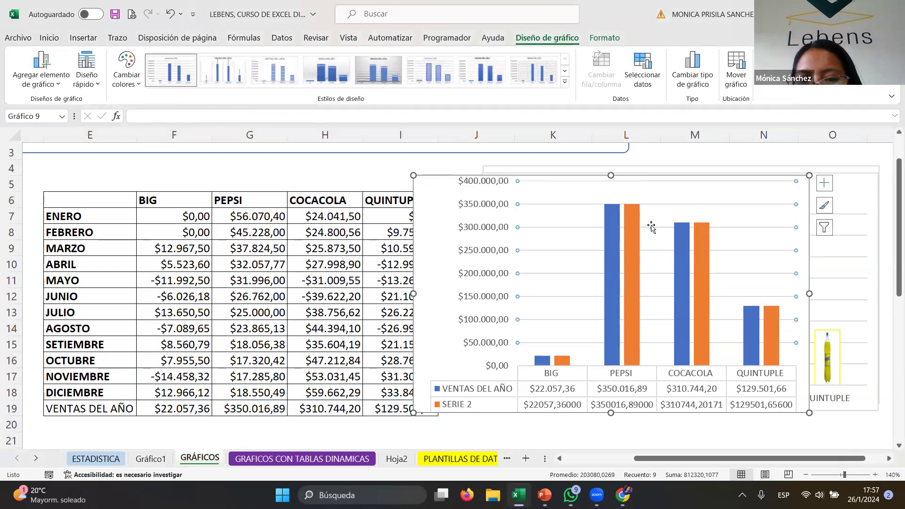
left_click(653, 227)
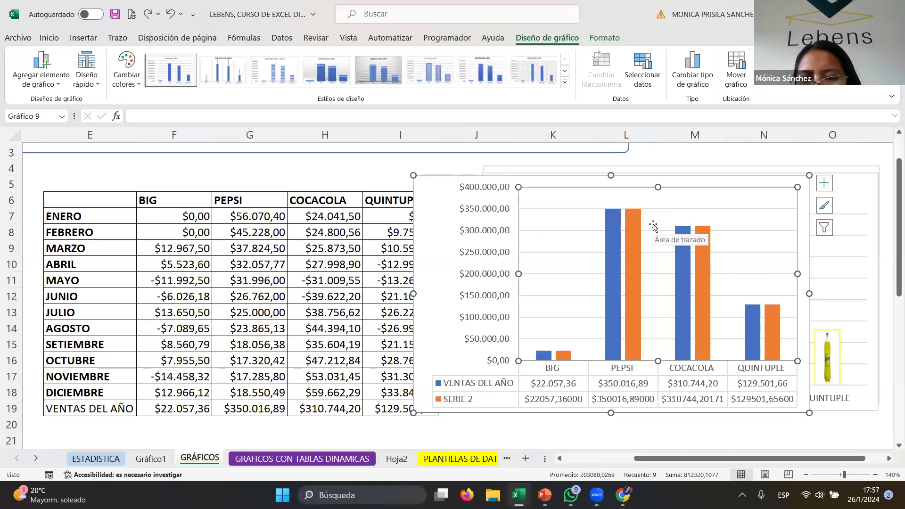
key("ctrl+z")
- Add a second series to the chart named from cell E19 with values from the VENTAS DEL AÑO row F19:I19
right_click(627, 249)
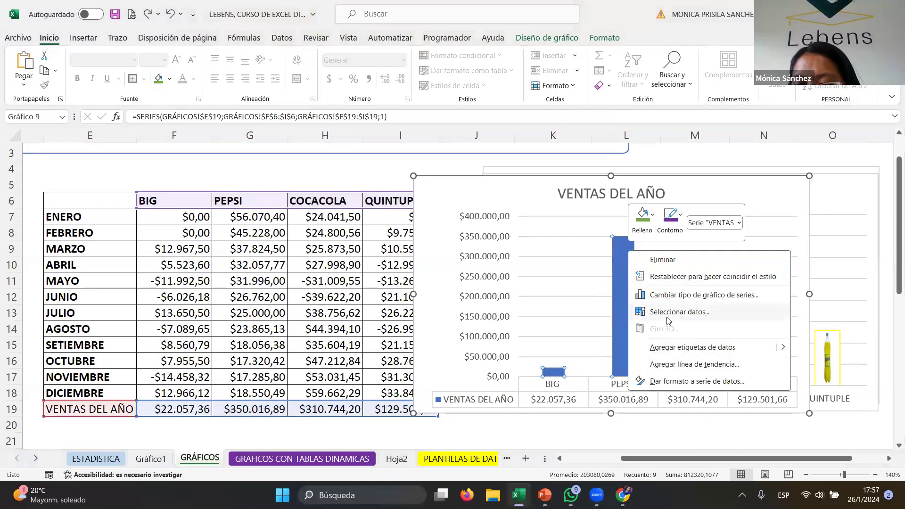
left_click(667, 319)
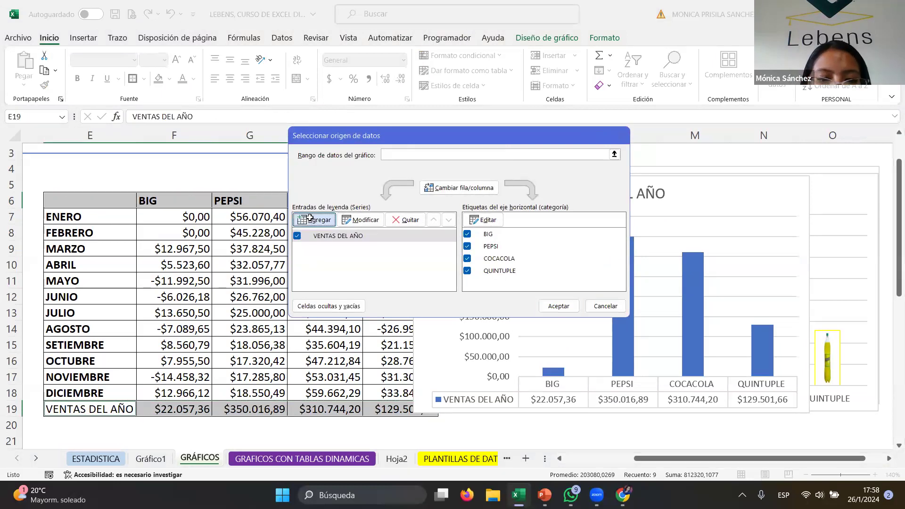
left_click(312, 219)
left_click(73, 410)
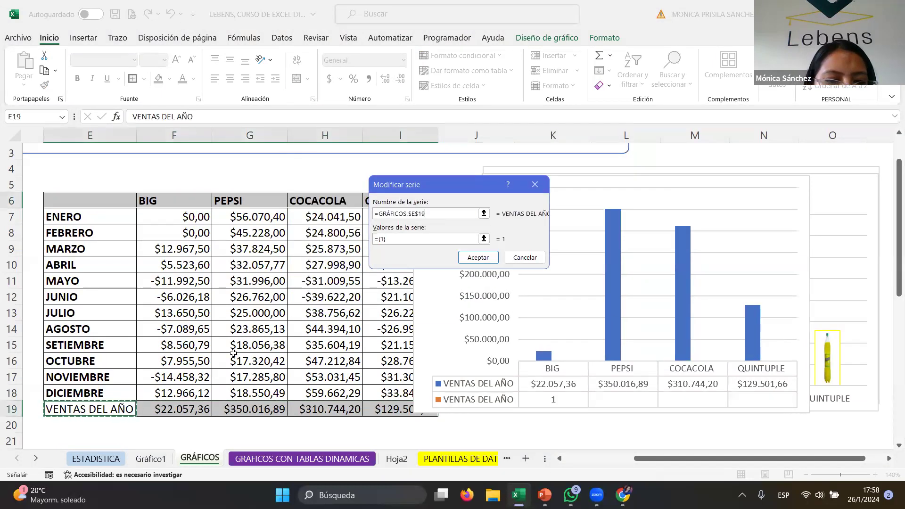
left_click(398, 240)
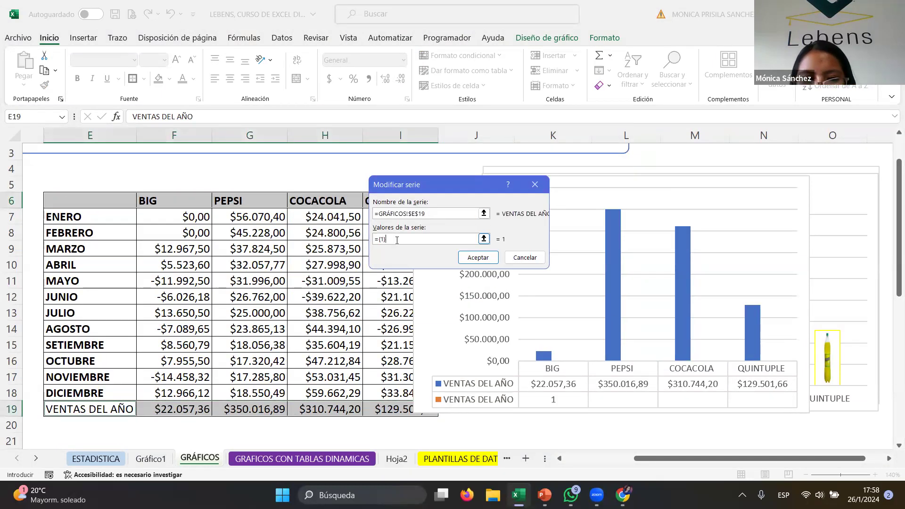
left_click_drag(160, 410, 380, 411)
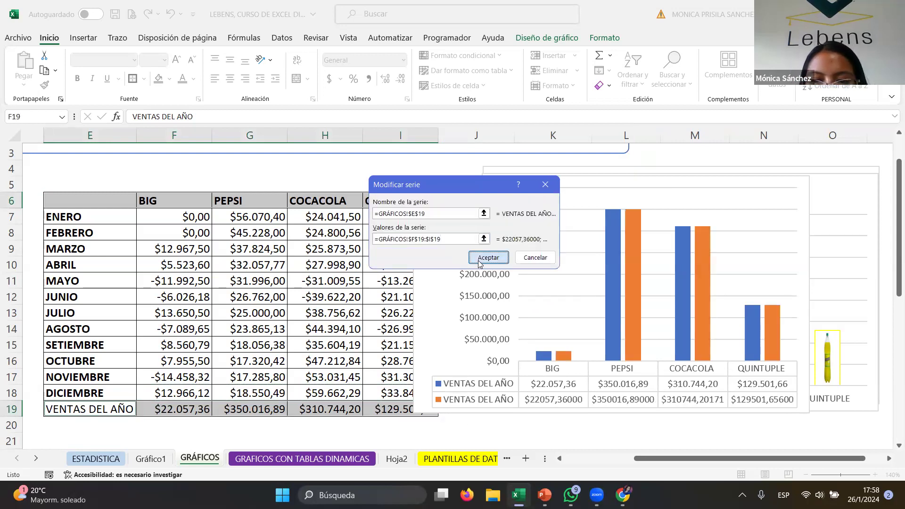
left_click(488, 257)
left_click(561, 309)
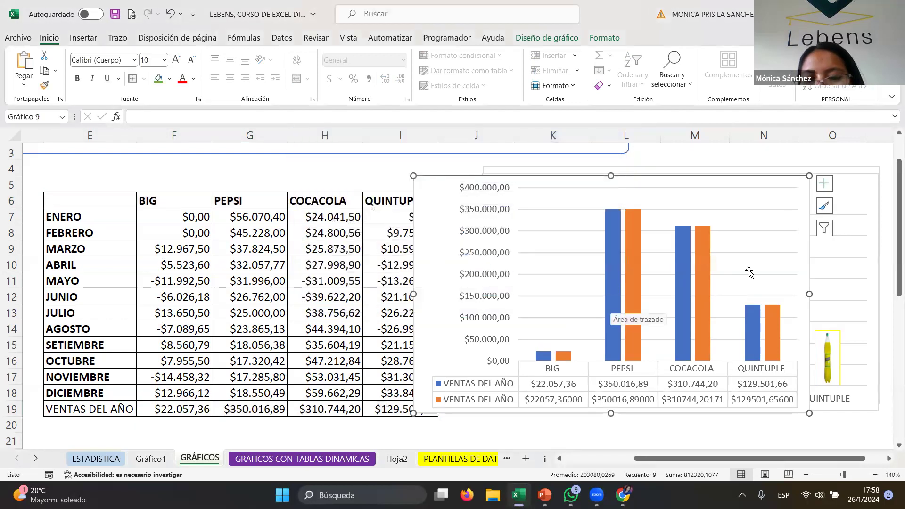
- Change the chart to a custom combination, making the second VENTAS DEL AÑO series a line with markers
left_click(707, 232)
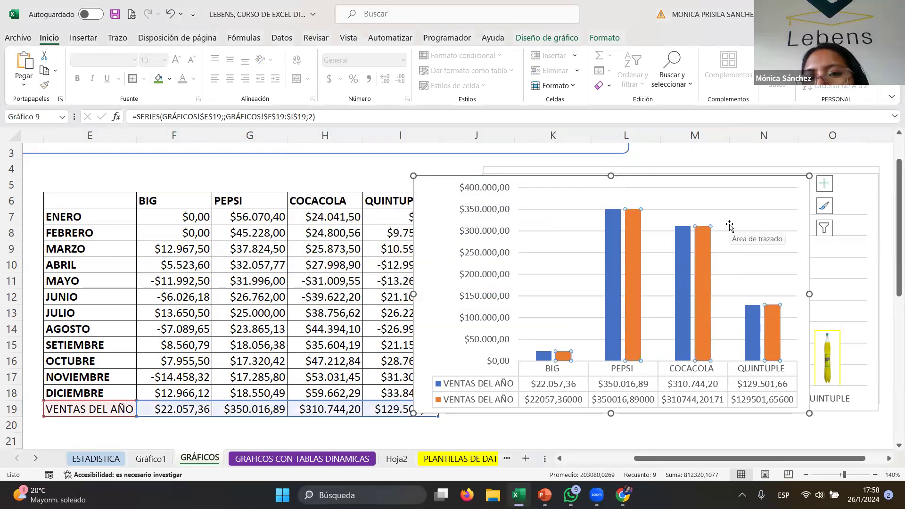
left_click(553, 37)
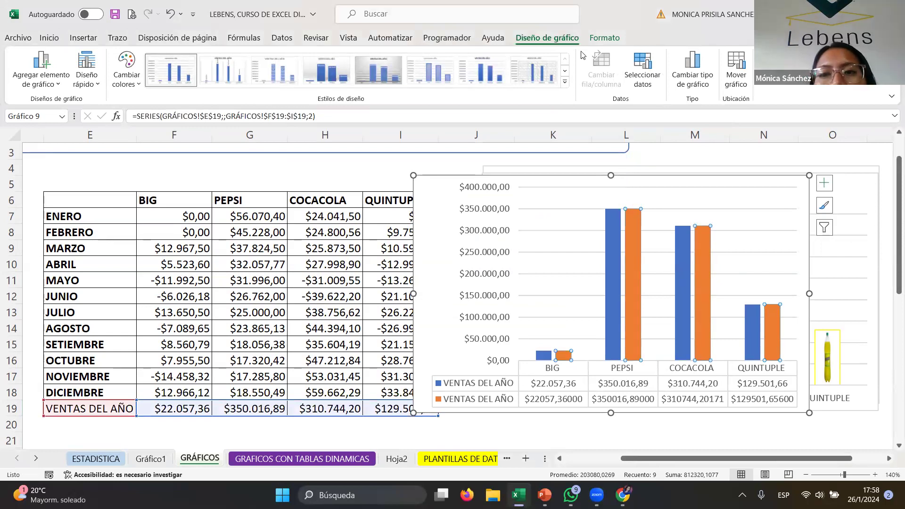
left_click(698, 72)
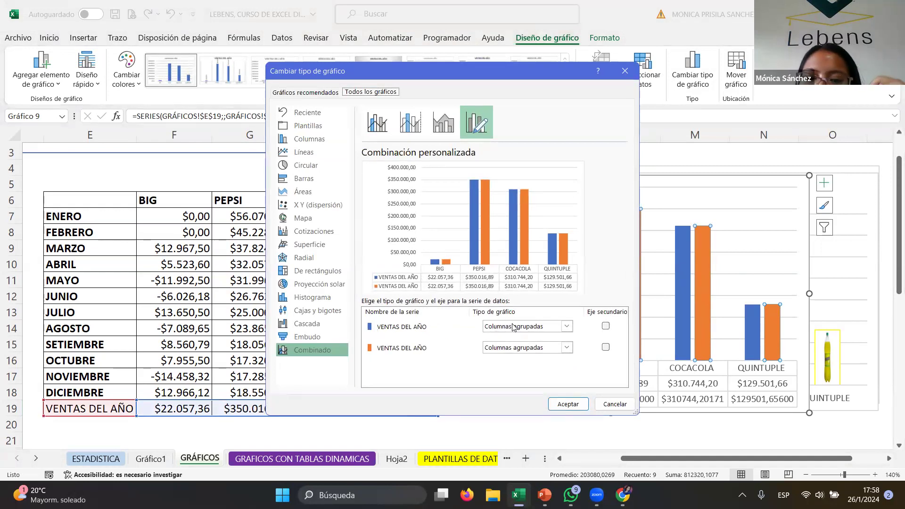
left_click(568, 349)
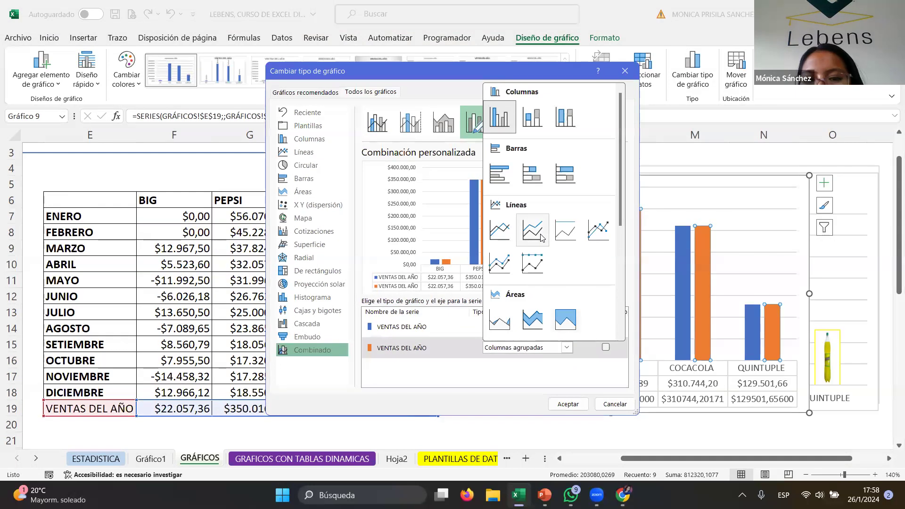
left_click(597, 231)
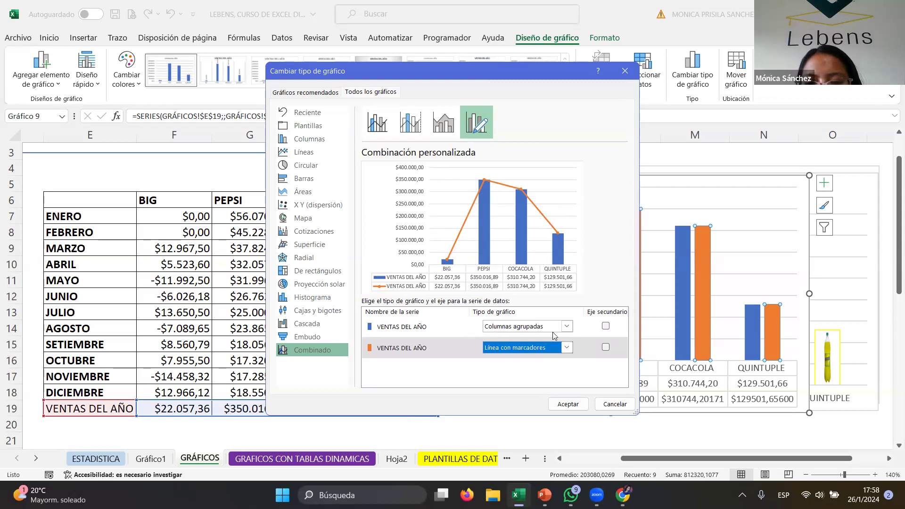
left_click(565, 404)
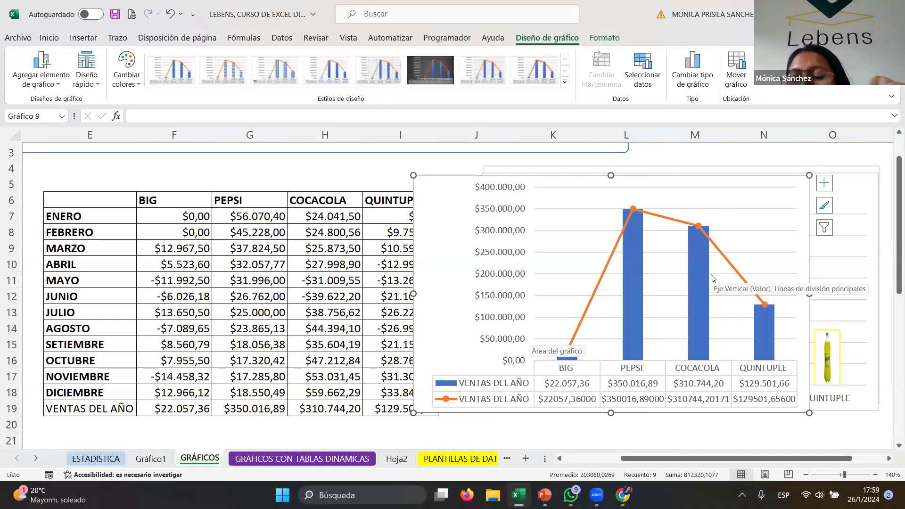
- Apply a dark chart style and turn on the axis titles and the chart title
left_click(568, 86)
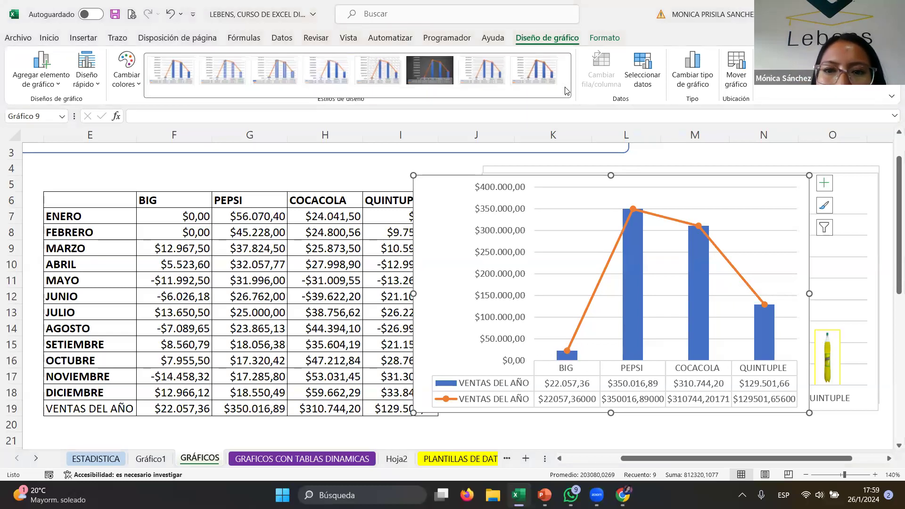
left_click(440, 86)
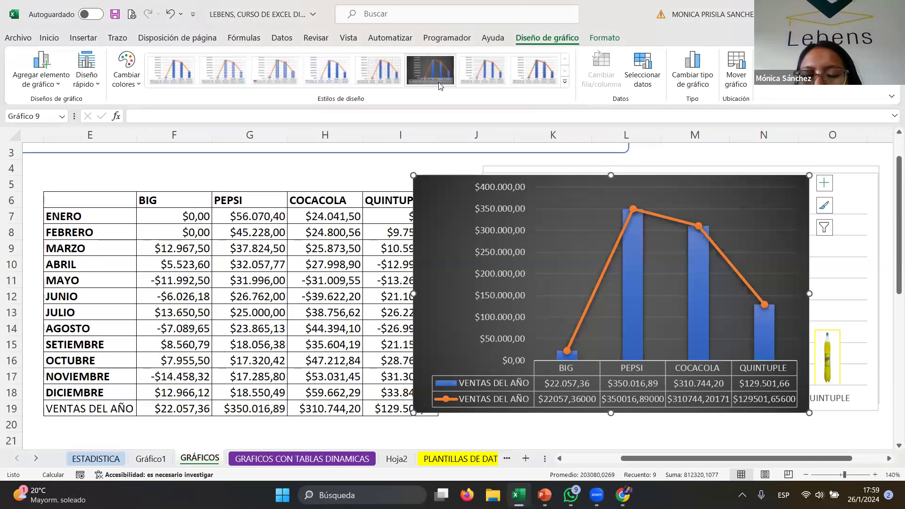
left_click(824, 183)
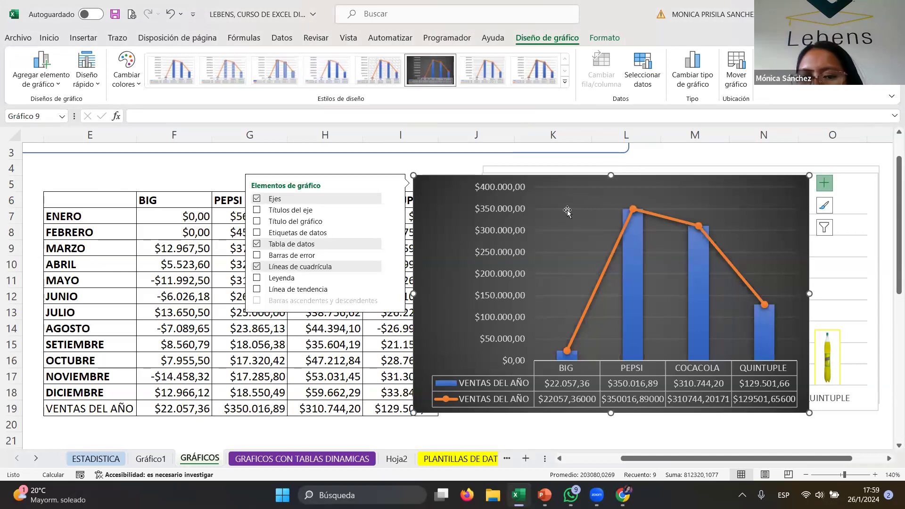
left_click(256, 212)
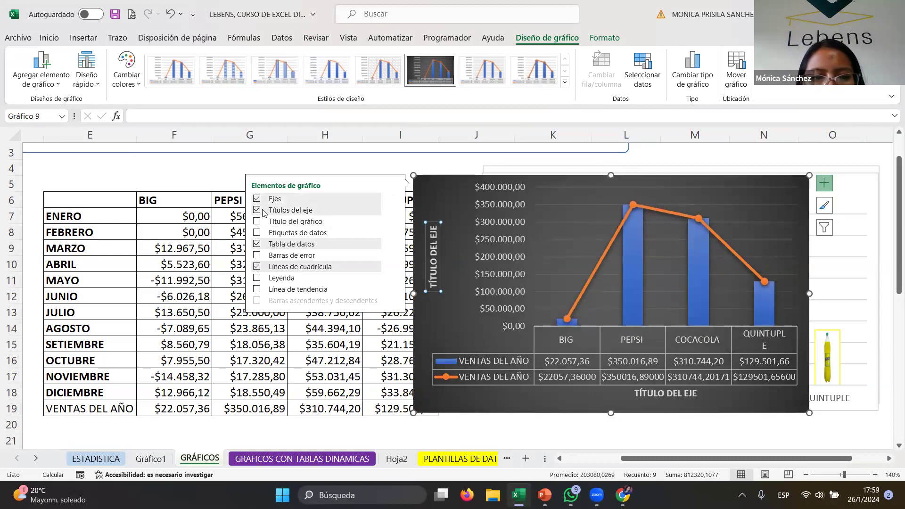
left_click(256, 221)
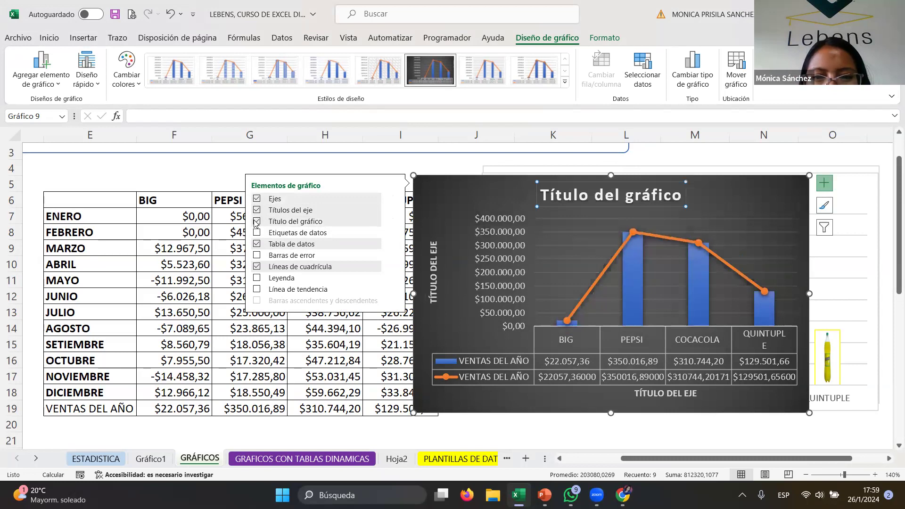
- Retitle the combined chart as VENTAS DEL AÑO
left_click(668, 202)
left_click_drag(677, 200, 541, 196)
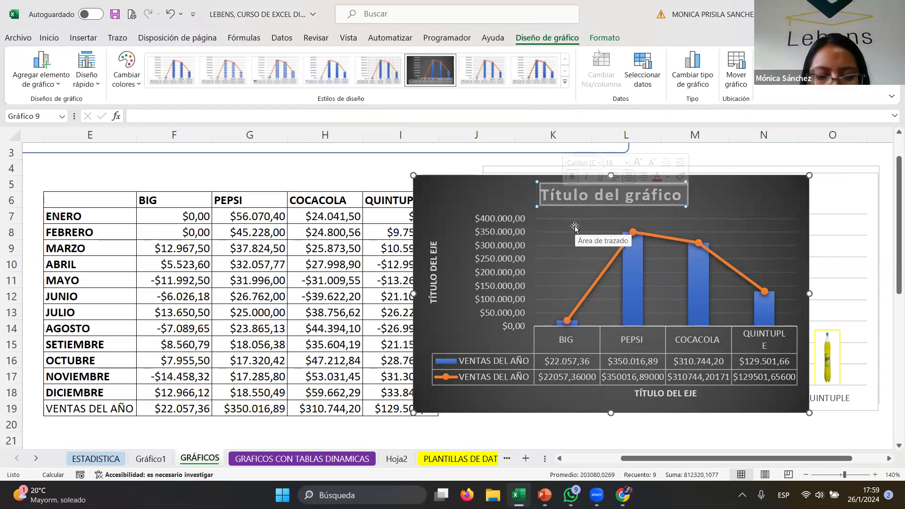
left_click(67, 409)
left_click(611, 205)
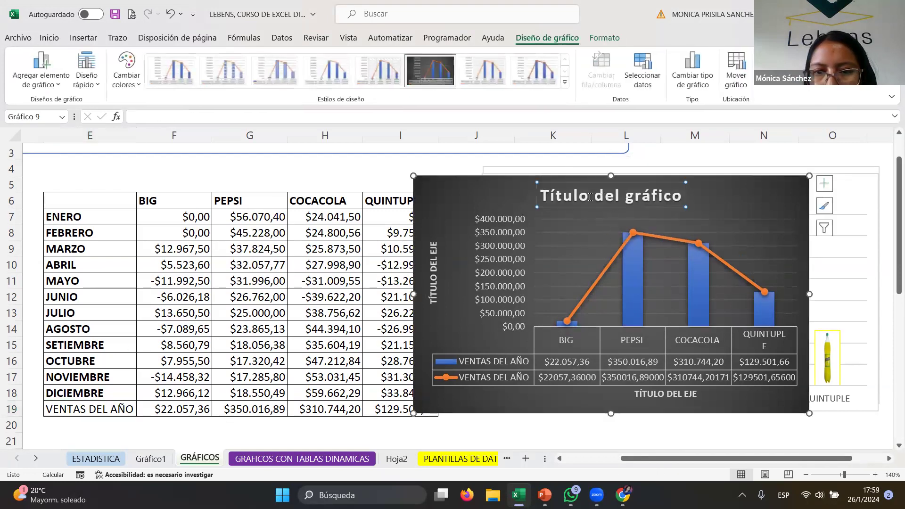
left_click_drag(542, 194, 674, 179)
mouse_move(700, 245)
type("VENTAS")
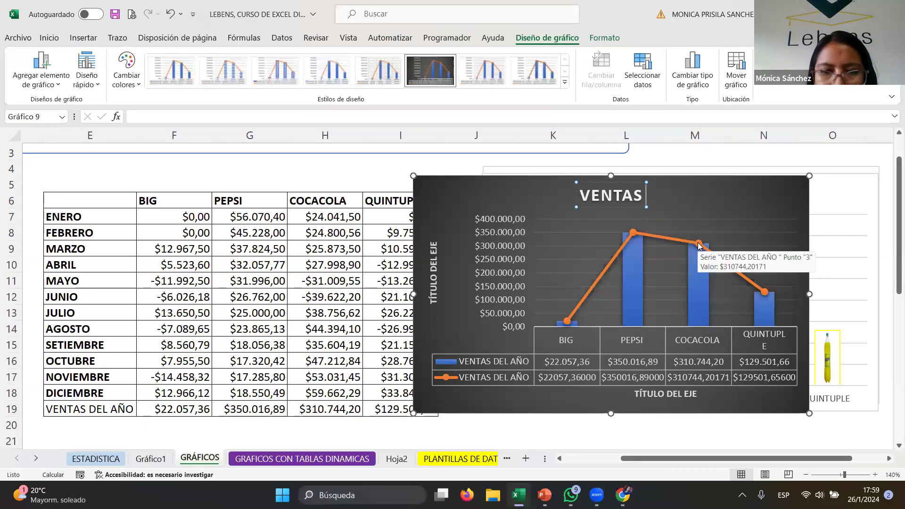
type(" DEL AÑO")
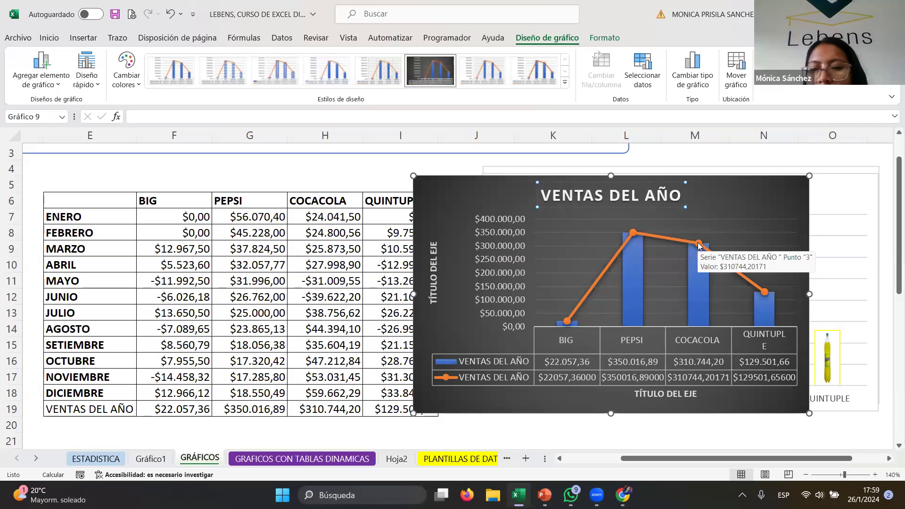
left_click(778, 197)
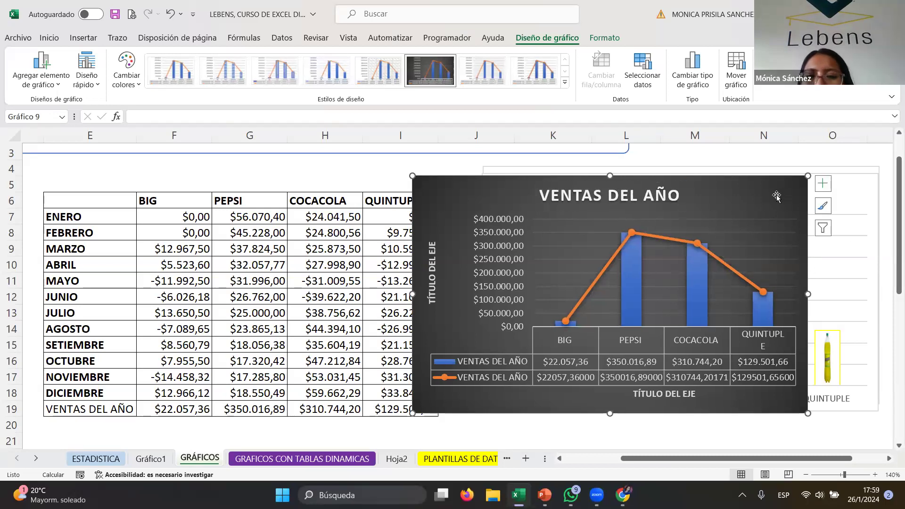
- Rename the vertical axis title to INGRESOS
left_click(431, 246)
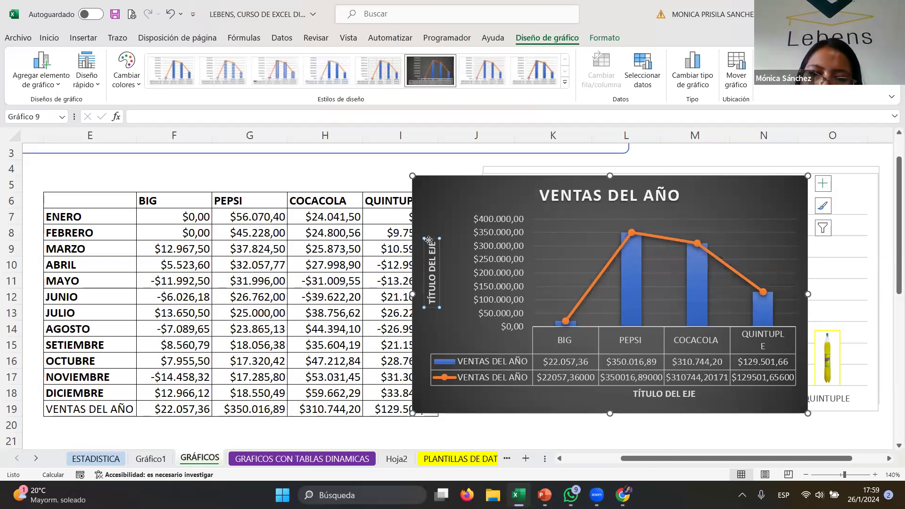
left_click_drag(428, 243, 434, 299)
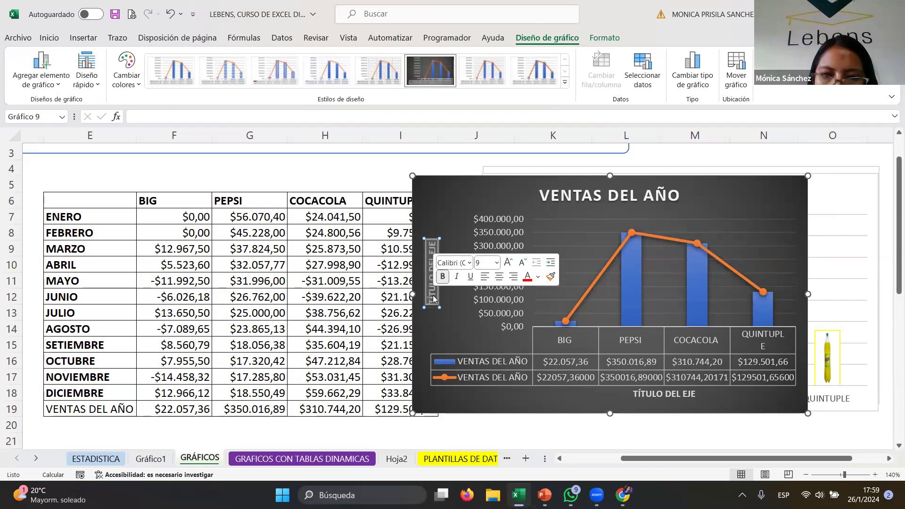
type("INGRESOS")
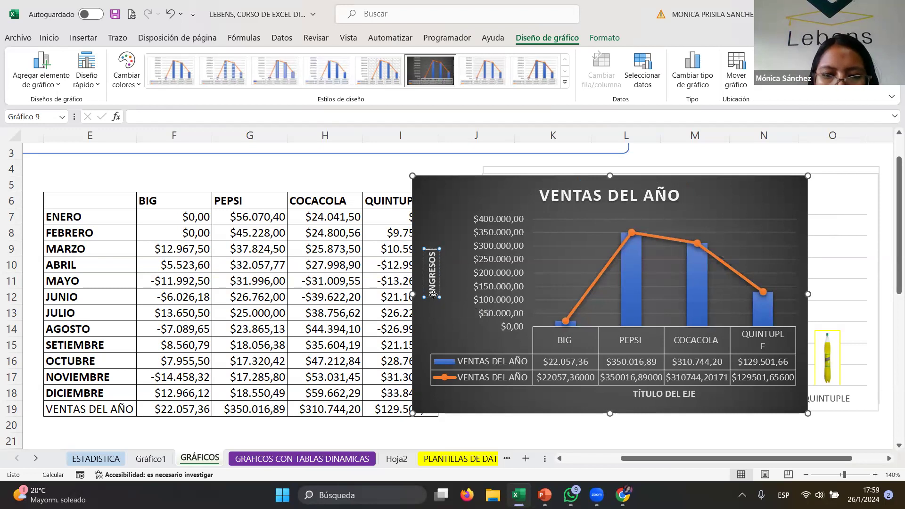
type(" VALORES")
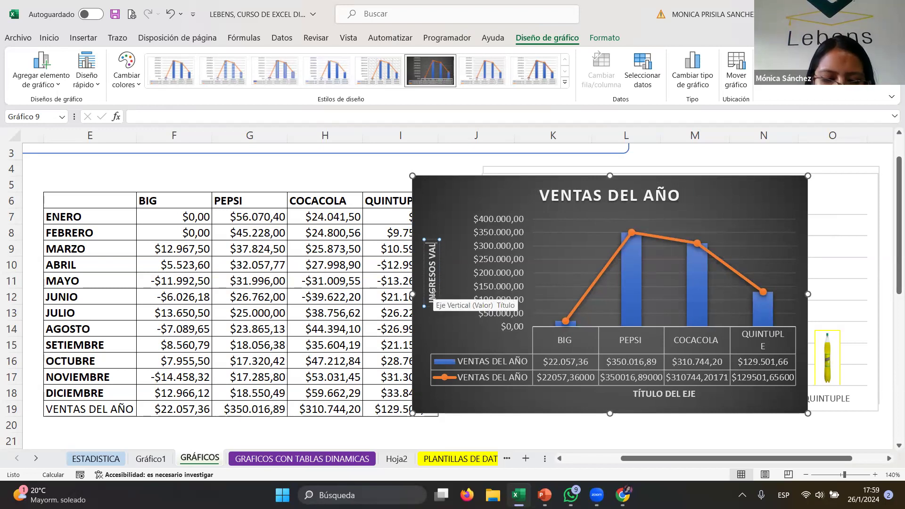
key("BackSpace")
key("BackSpace")
key("BackSpace")
key("BackSpace")
key("BackSpace")
key("BackSpace")
key("BackSpace")
key("BackSpace")
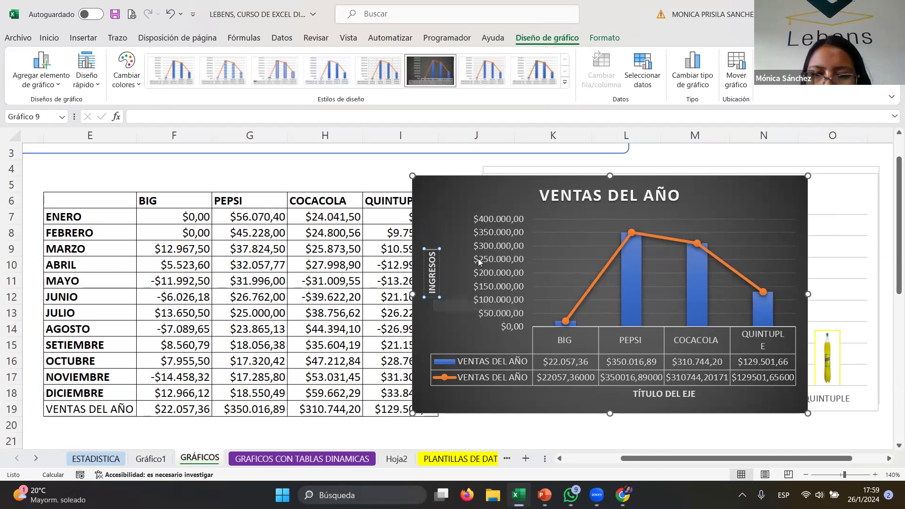
- Rename the horizontal axis title to MARCAS DE GASEOSA
left_click(686, 392)
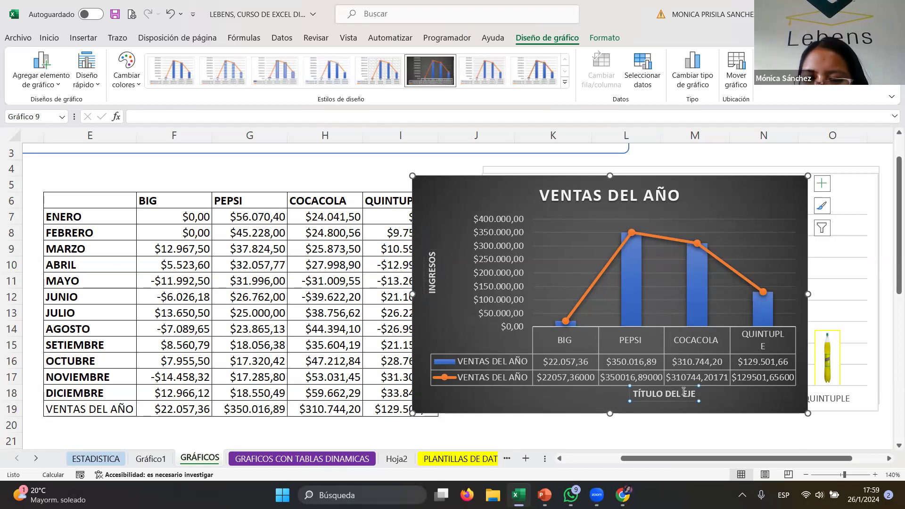
left_click_drag(693, 394, 622, 395)
type("MARCAS DE GASEOAS")
key("BackSpace")
key("BackSpace")
type("SA")
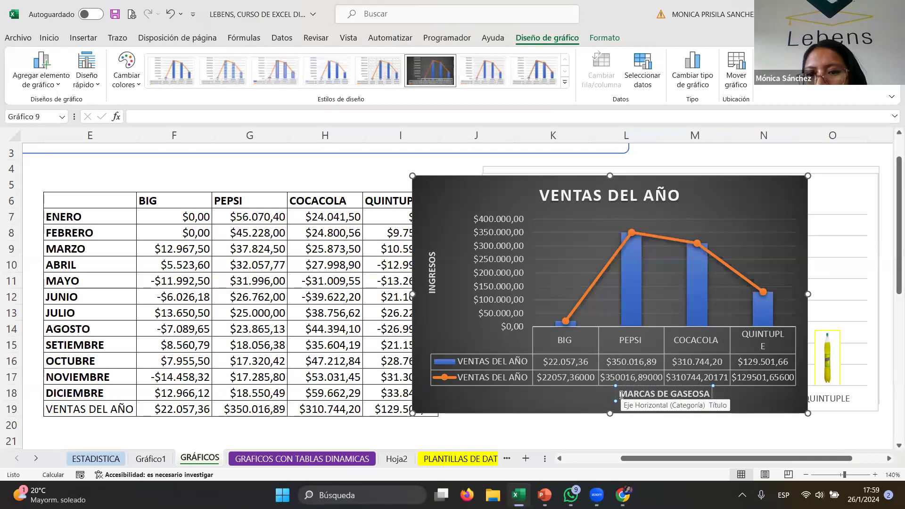
left_click(442, 208)
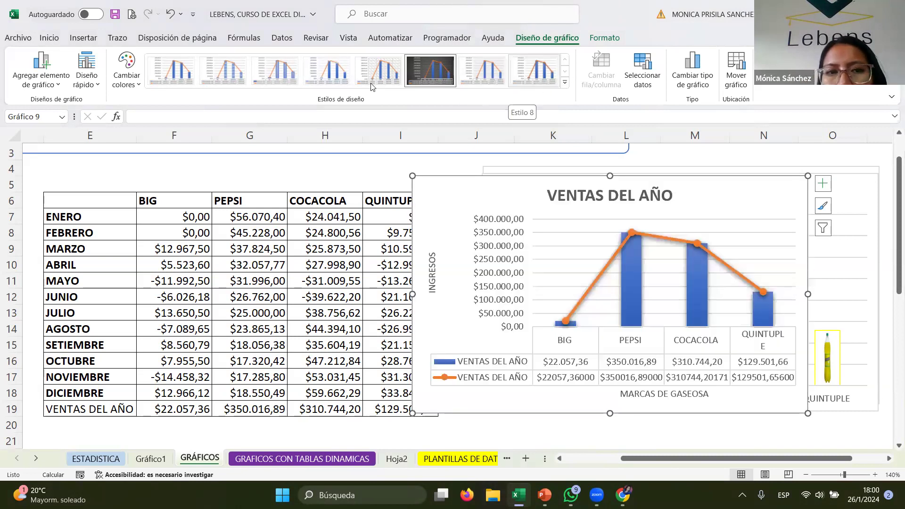
- Change the chart's colour palette to the green-and-blue multicolour set and move the chart slightly down and right
left_click(127, 81)
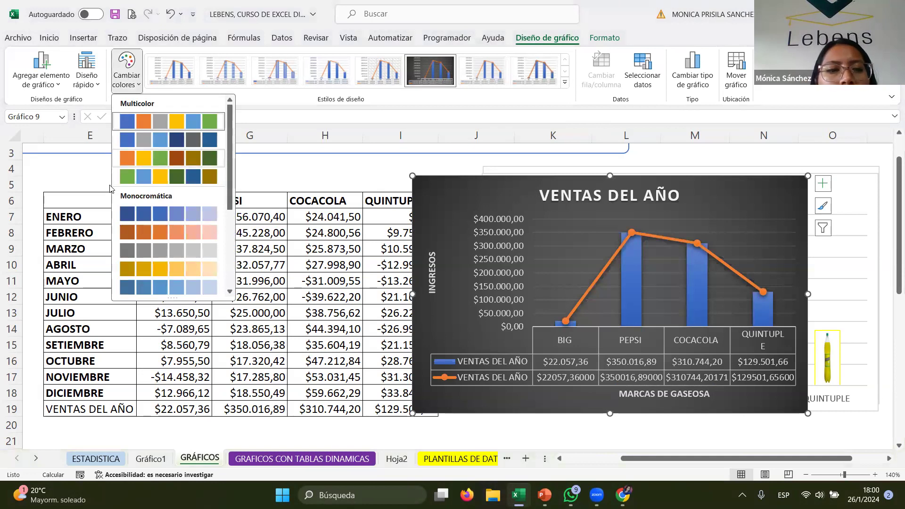
left_click(171, 178)
left_click_drag(432, 196, 501, 215)
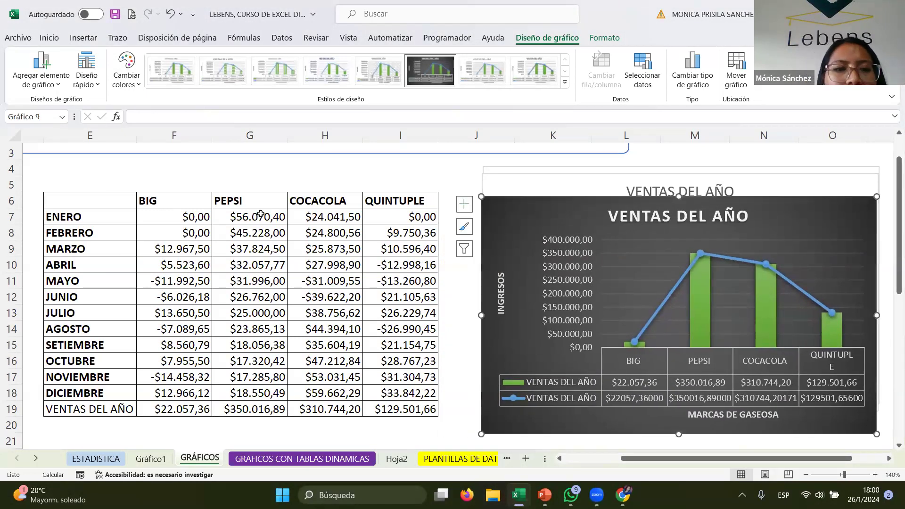
left_click(217, 183)
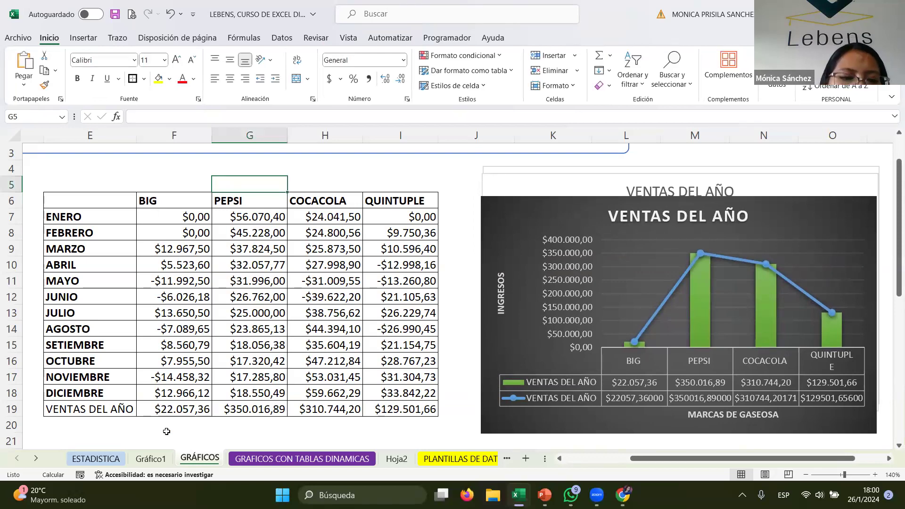
- Select the brand headers E6:I6 together with the VENTAS DEL AÑO row E19:I19 and start inserting a 2D pie chart
left_click(100, 425)
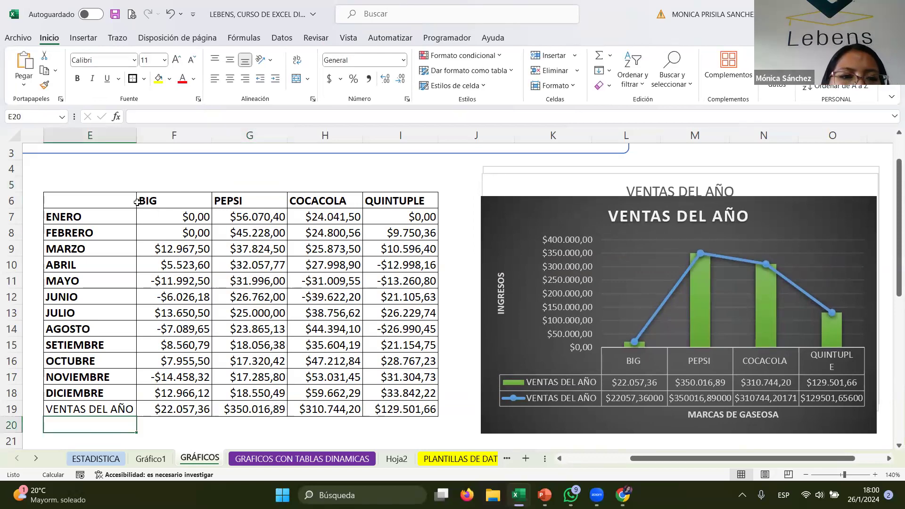
left_click_drag(139, 202, 354, 202)
left_click_drag(110, 202, 401, 201)
left_click_drag(70, 411, 442, 410)
left_click_drag(116, 202, 400, 201)
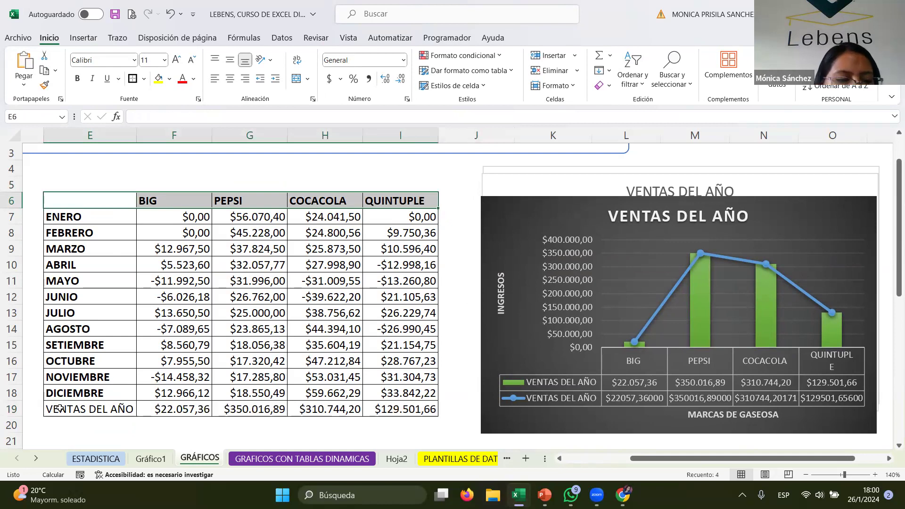
left_click_drag(60, 408, 380, 408)
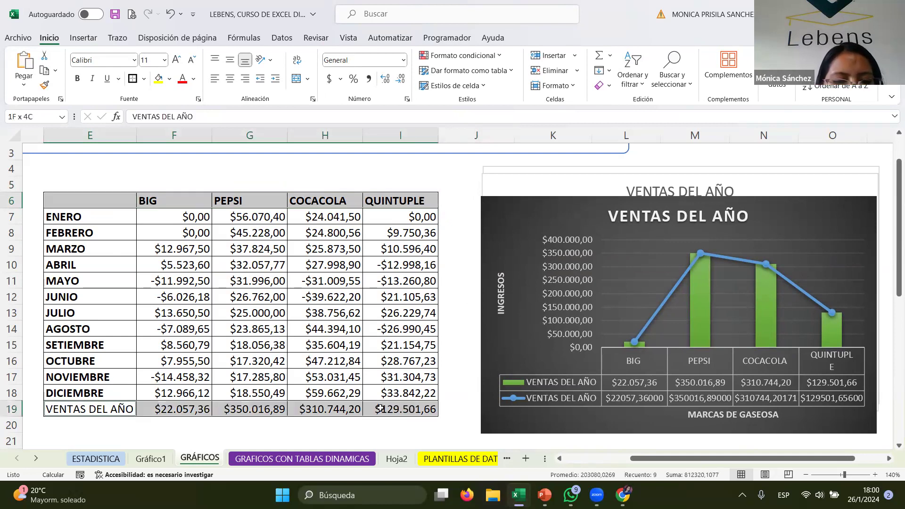
left_click(83, 38)
right_click(89, 39)
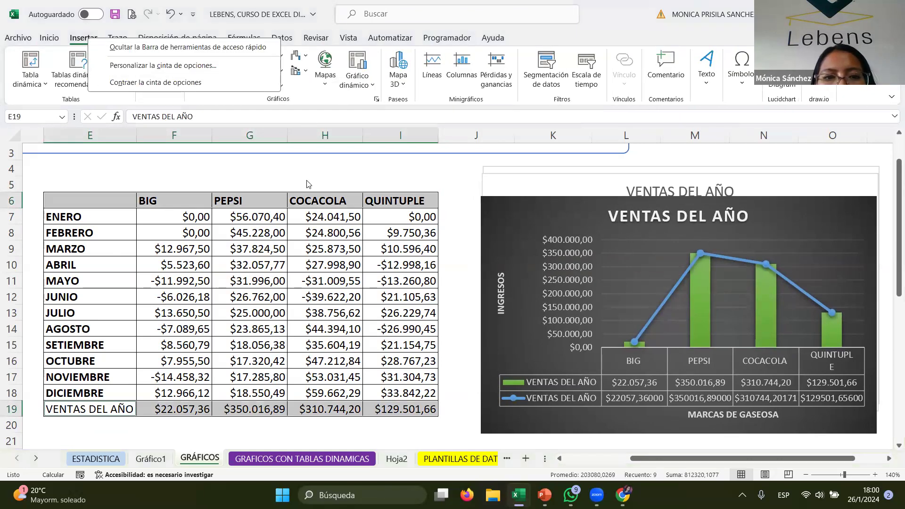
left_click(302, 108)
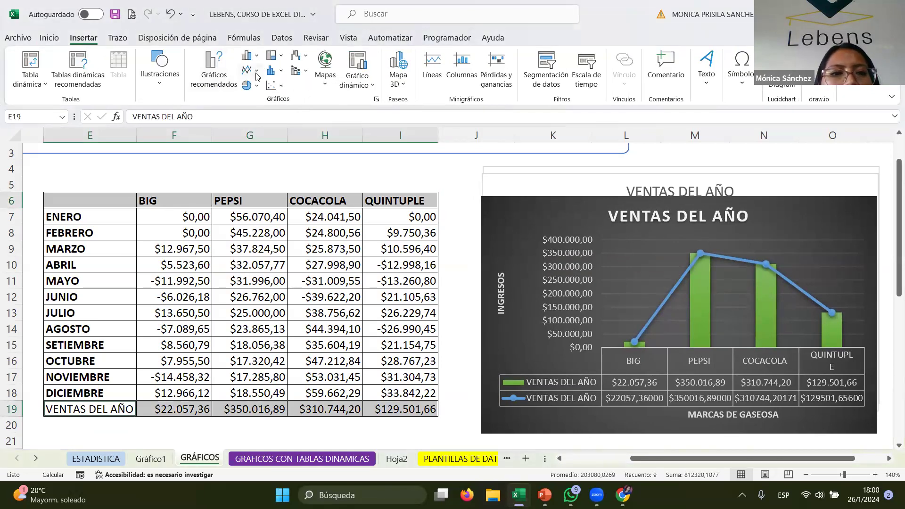
left_click(248, 86)
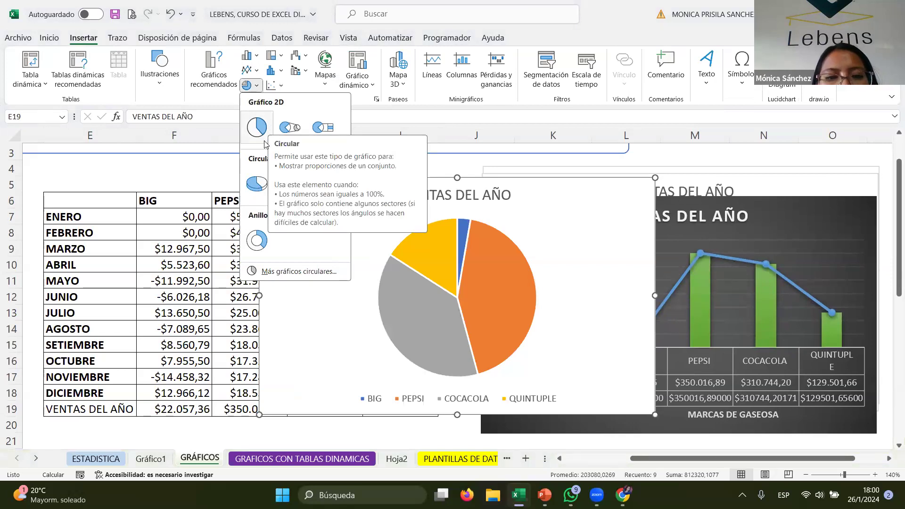
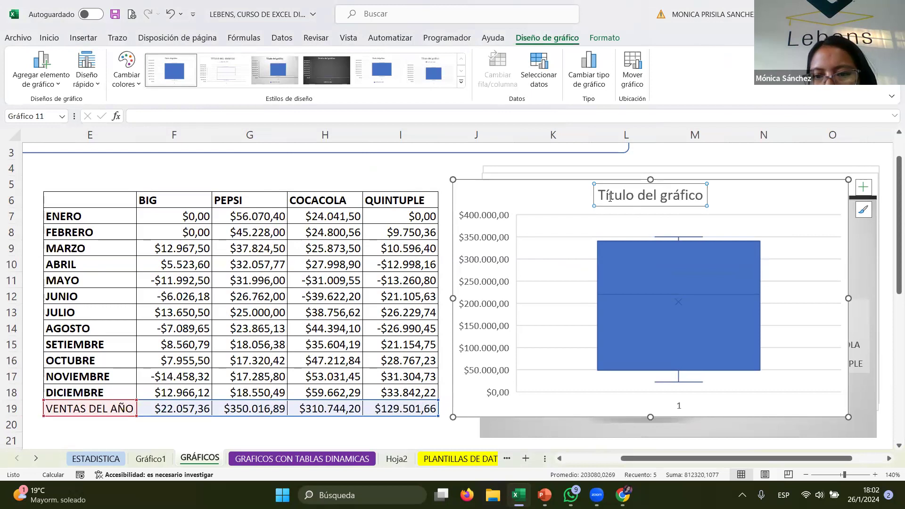
- Retitle the chart as VENTAS DEL AÑO
triple_click(681, 191)
type("V")
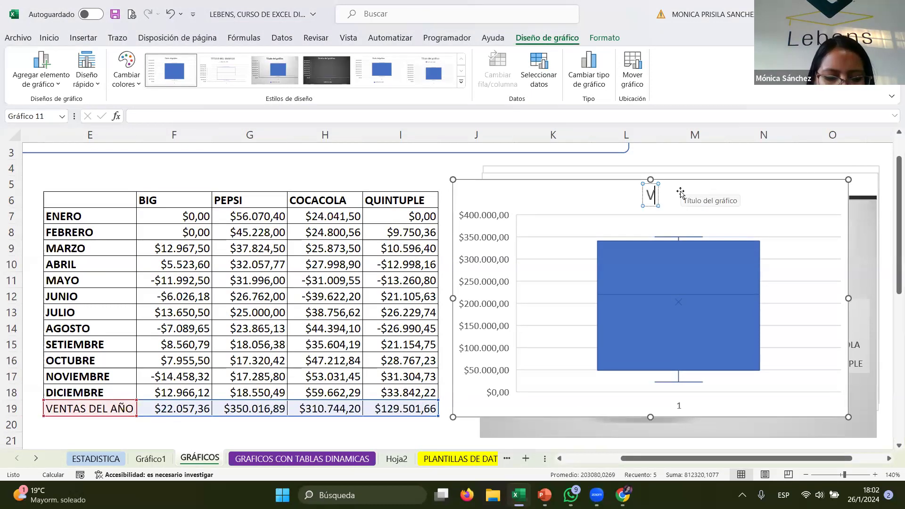
type("ENTAS DEL AÑO")
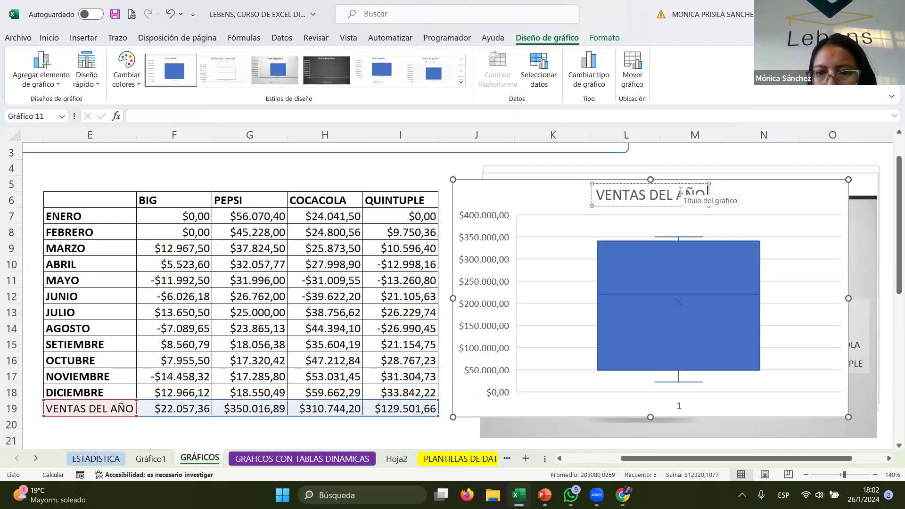
left_click(745, 198)
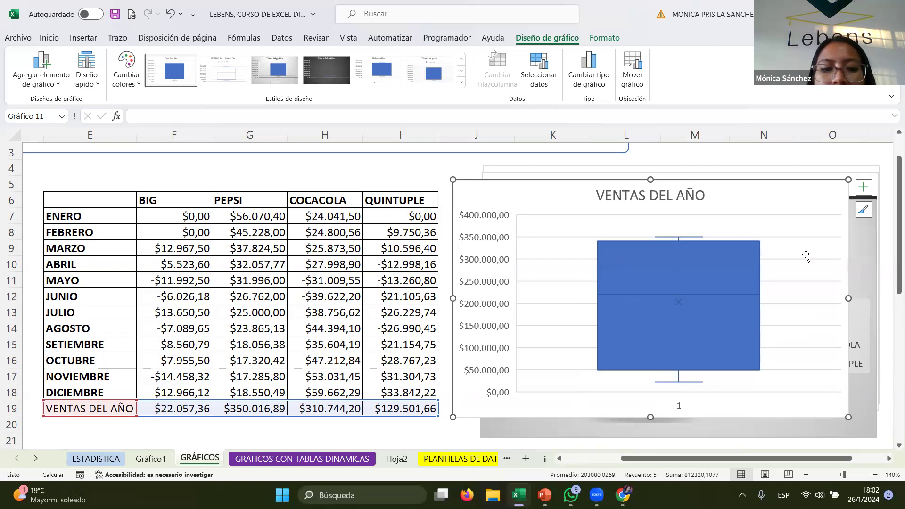
- Move the VENTAS DEL AÑO chart slightly to the right
mouse_move(640, 246)
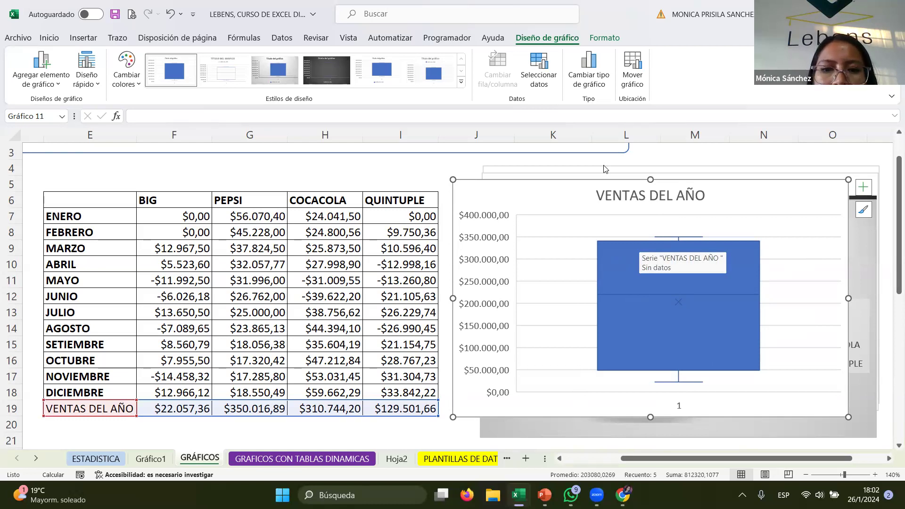
left_click(456, 57)
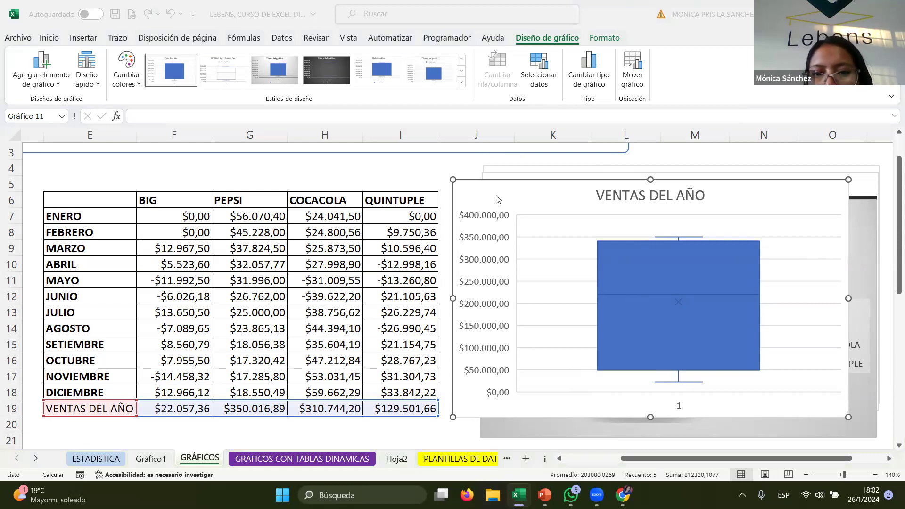
left_click(864, 272)
left_click_drag(751, 192, 779, 192)
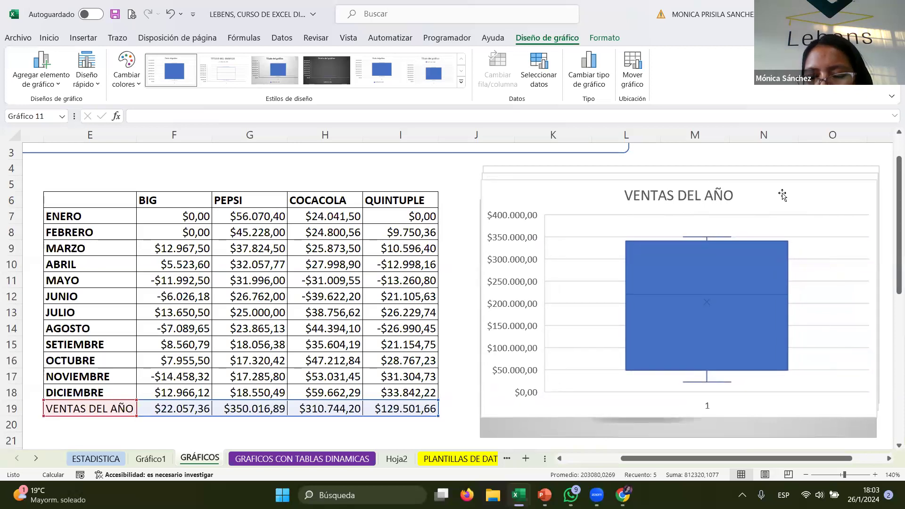
- Copy the sales table E6:I19 and paste it starting at cell E48
left_click_drag(87, 193, 426, 412)
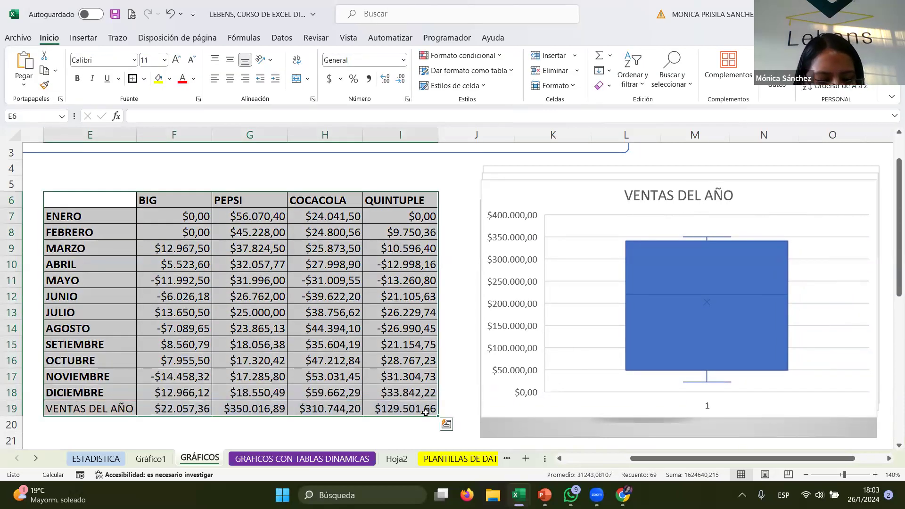
key("ctrl+c")
scroll(335, 330, "down", 11)
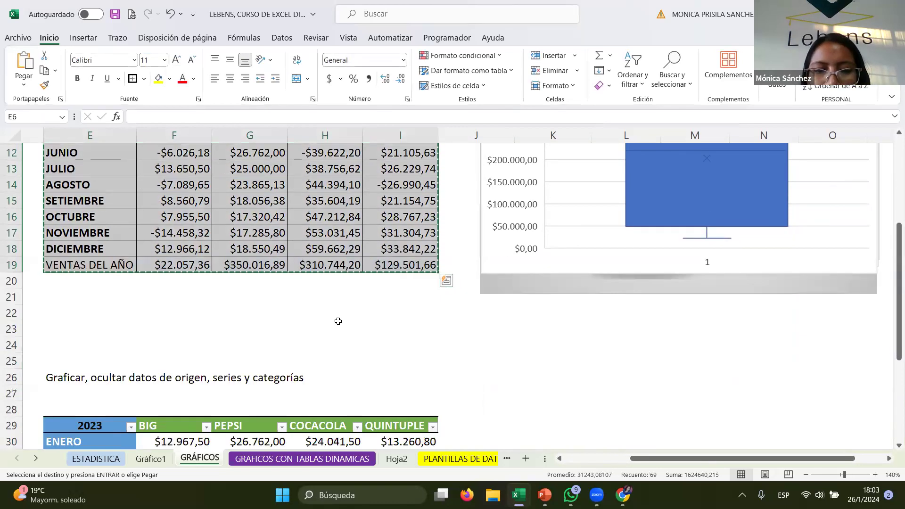
scroll(334, 341, "down", 3)
left_click(79, 208)
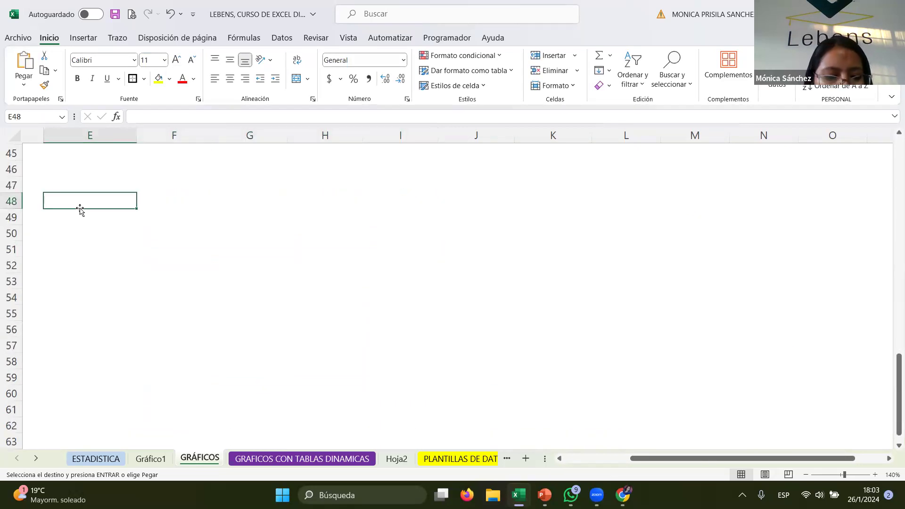
key("ctrl+v")
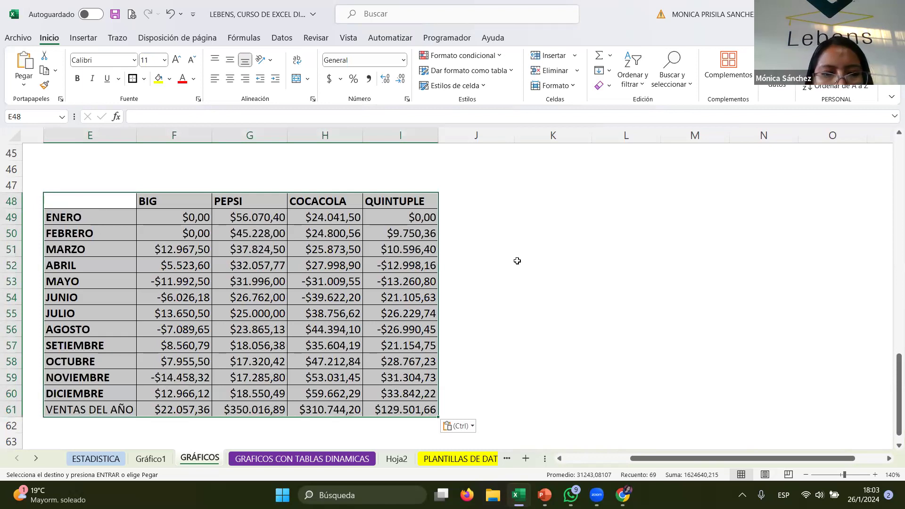
- Insert a 2D clustered column chart from brand headers F48:I48 and row E61:I61, placing it beside the copied table
left_click(482, 215)
left_click(547, 202)
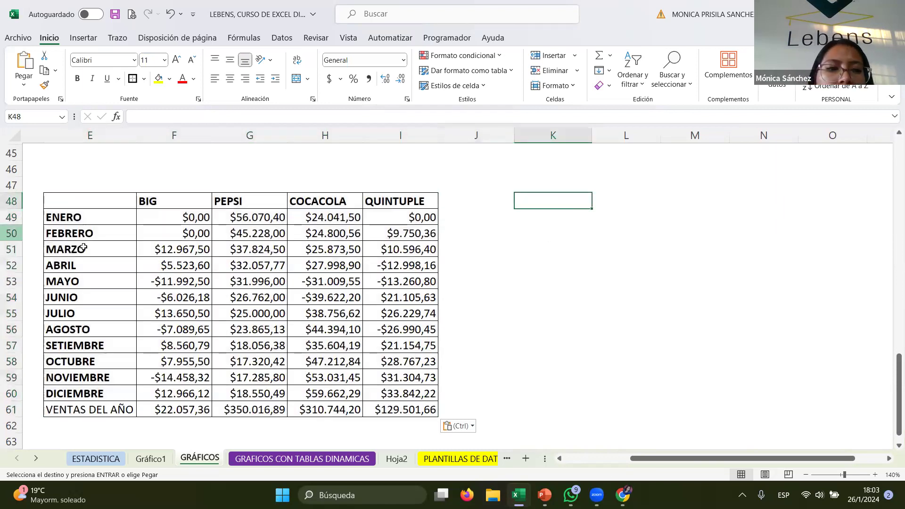
left_click_drag(76, 197, 401, 201)
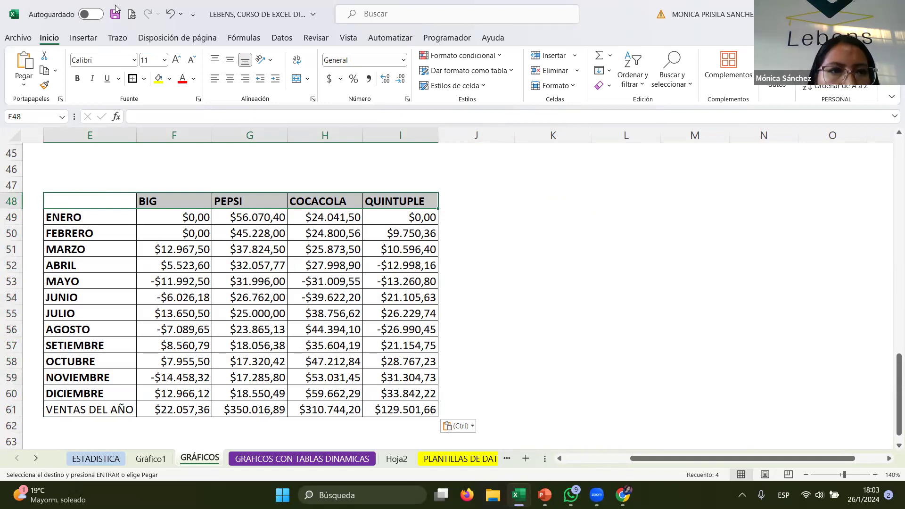
left_click(95, 39)
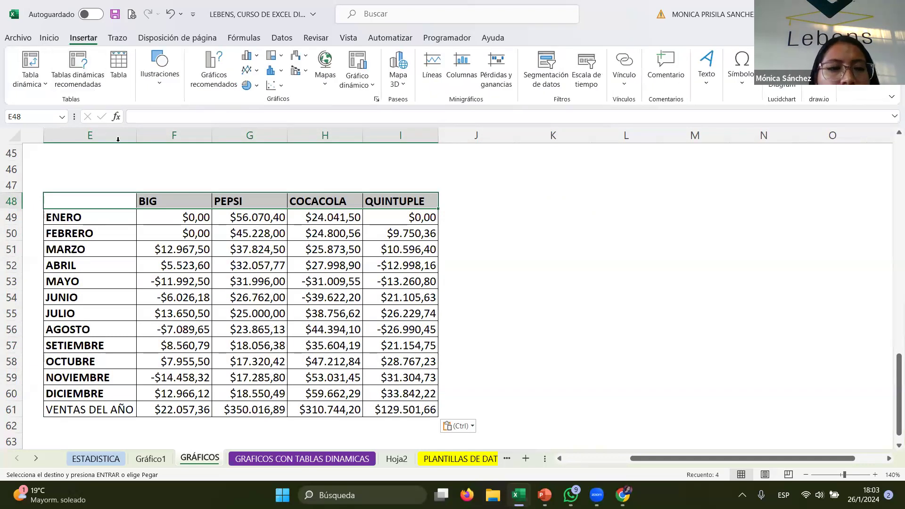
left_click(249, 55)
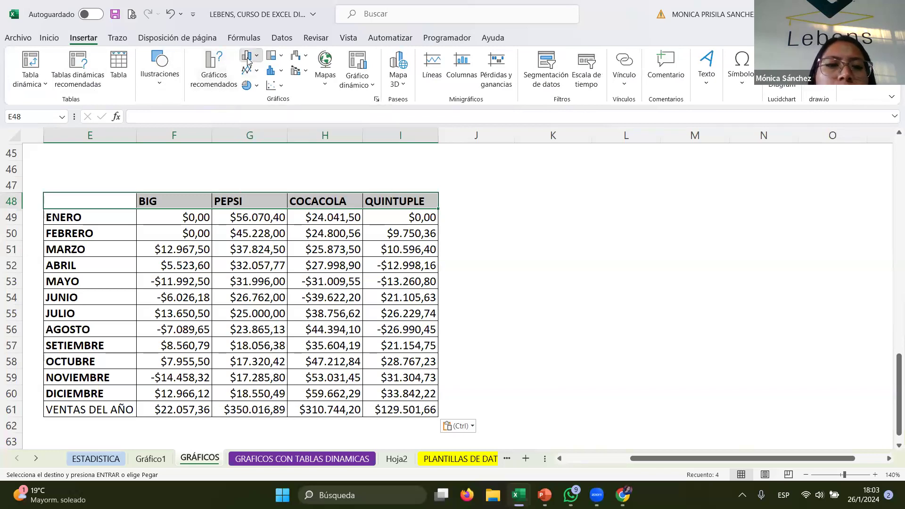
left_click(138, 305)
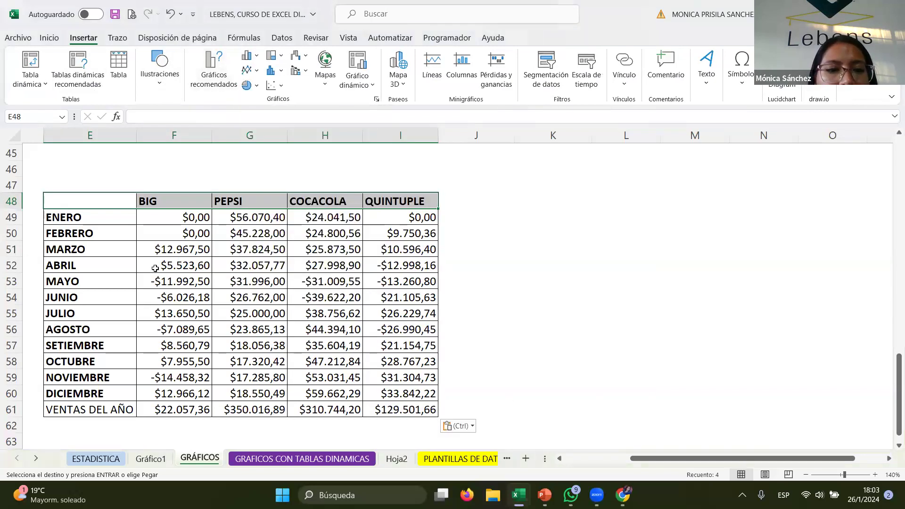
left_click_drag(121, 205, 400, 203)
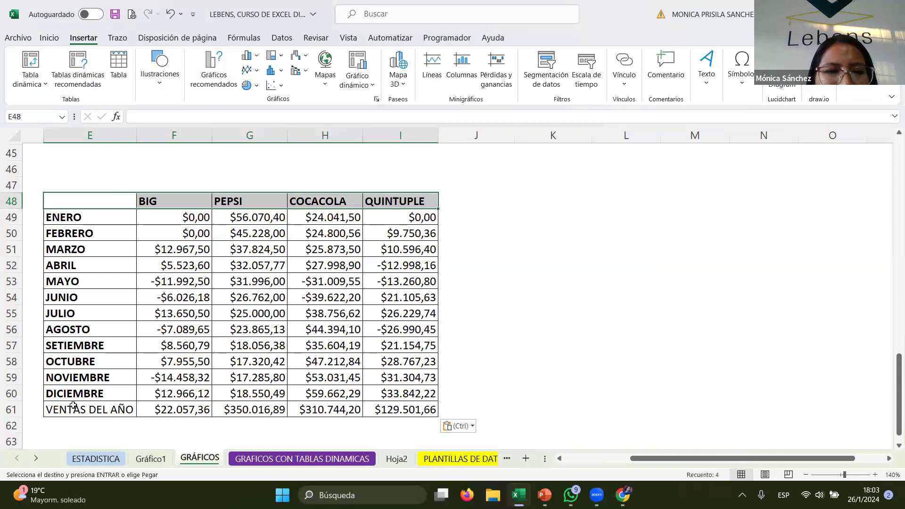
left_click_drag(76, 411, 437, 410, "ctrl")
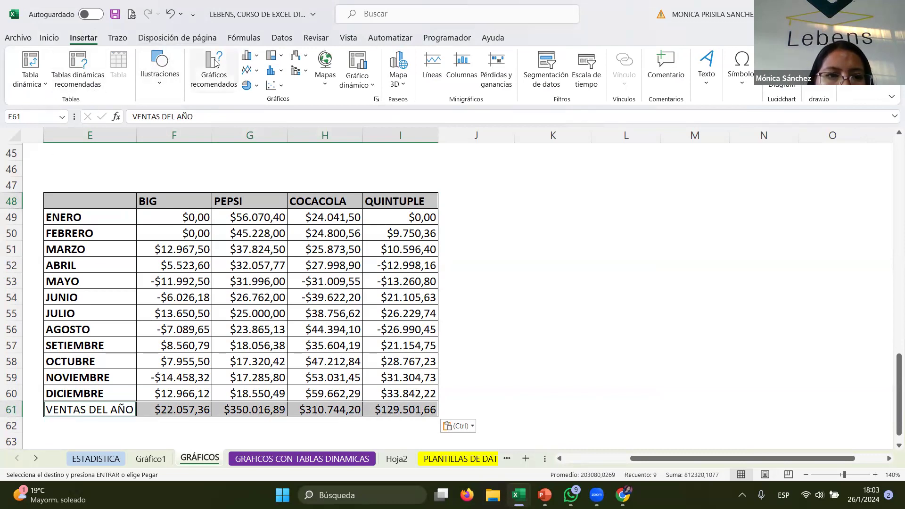
left_click(249, 55)
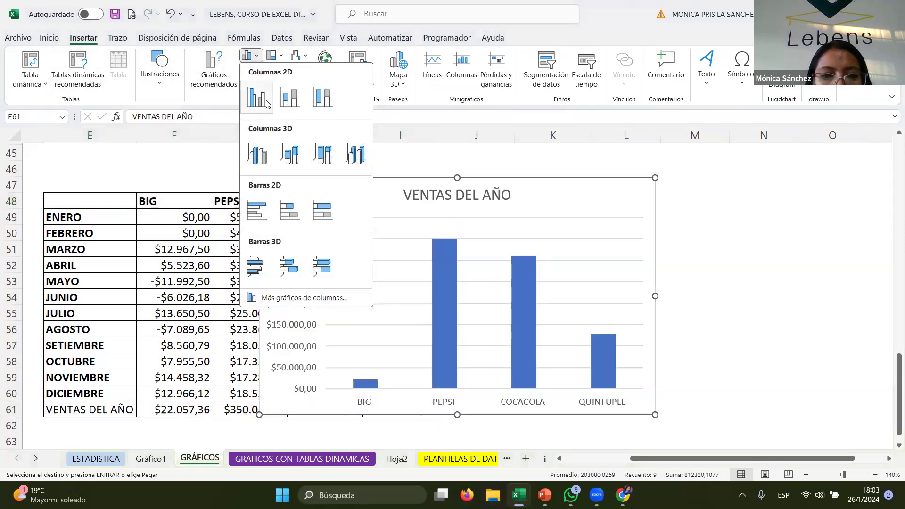
left_click(256, 98)
left_click_drag(563, 187, 776, 158)
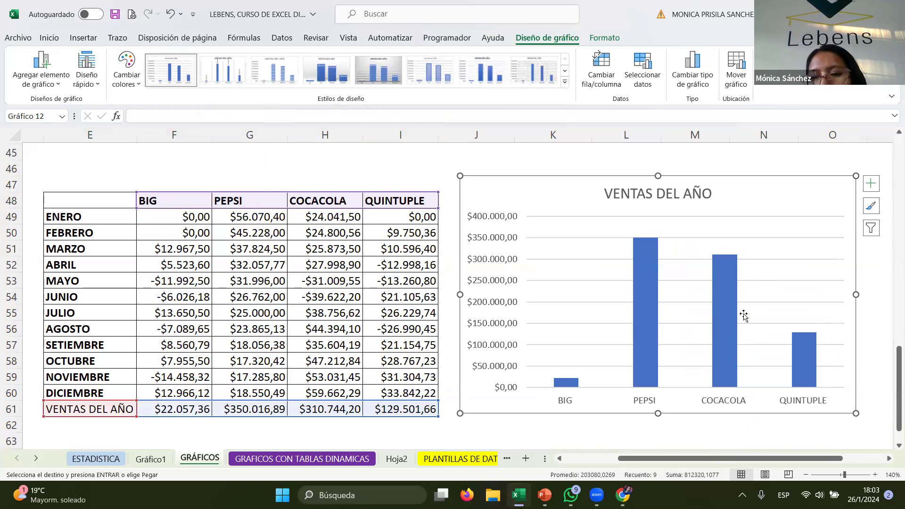
left_click(715, 269)
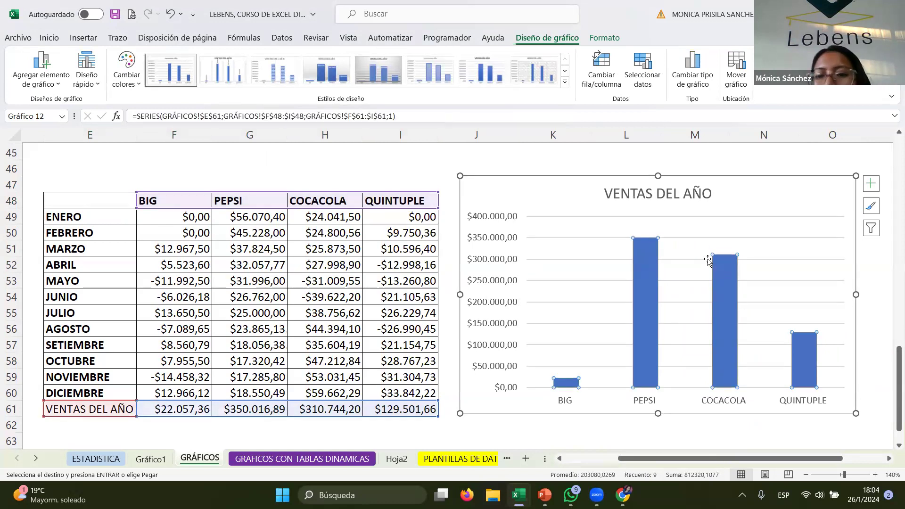
mouse_move(657, 254)
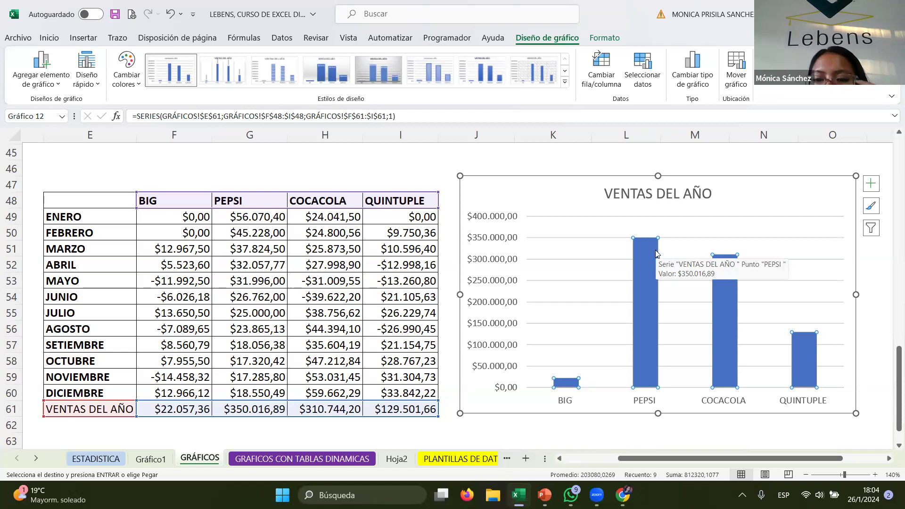
right_click(657, 253)
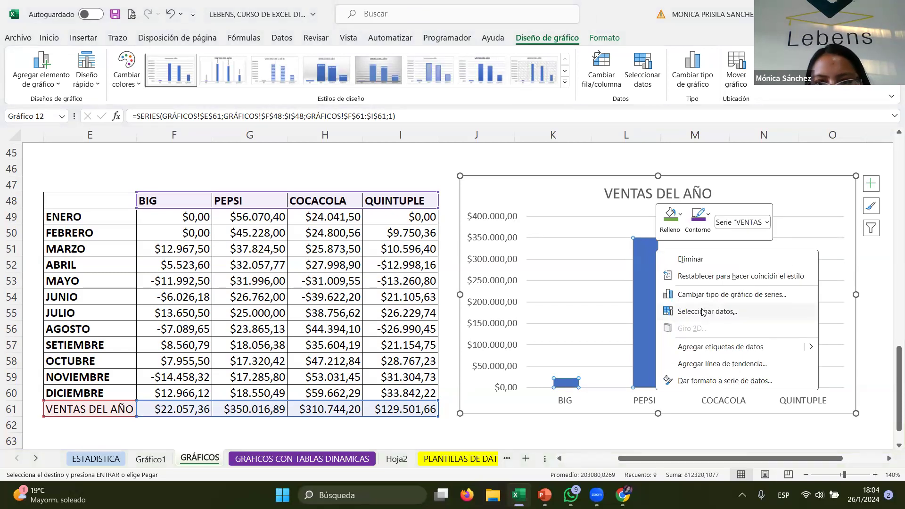
key("Escape")
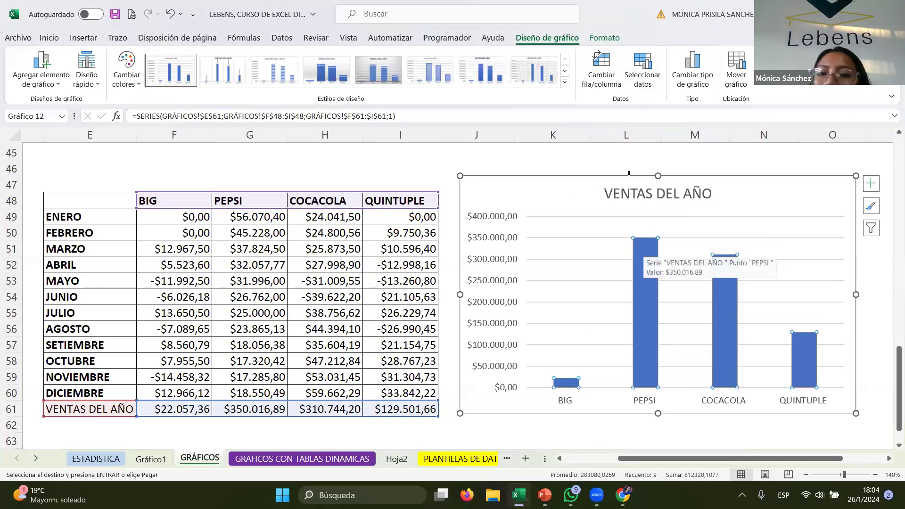
- Add a second series named SERIE2 with values F61:I61 to the column chart's data
left_click(632, 77)
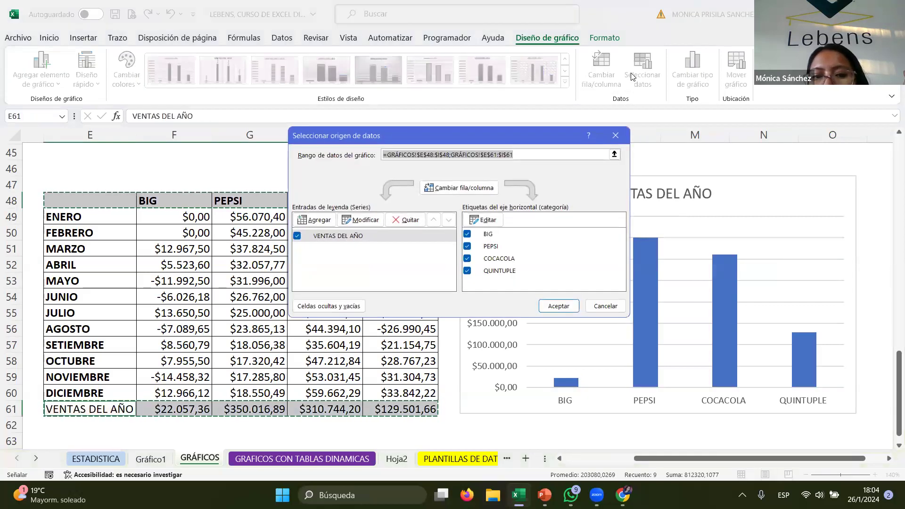
left_click(318, 222)
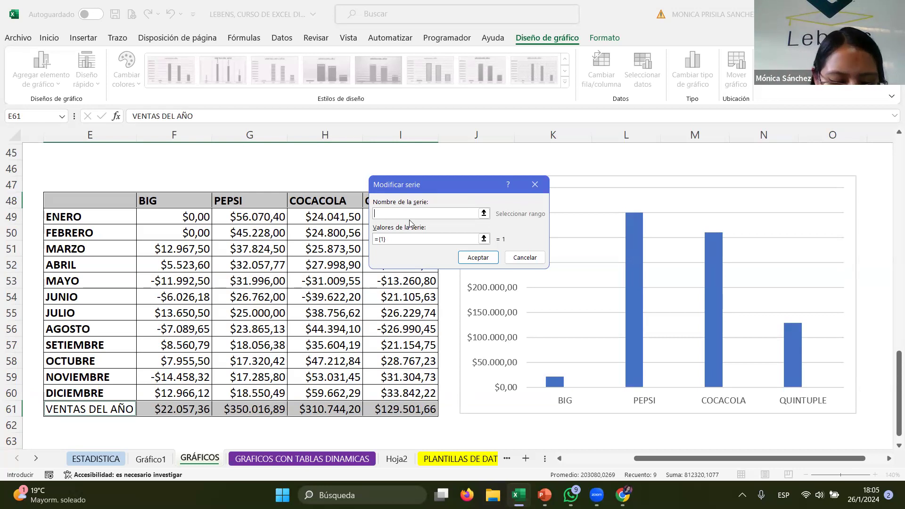
type("SE")
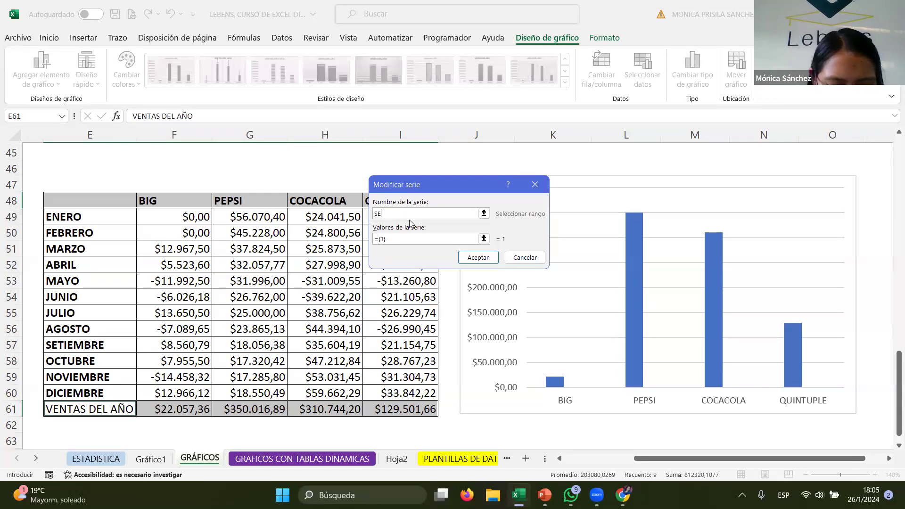
type("RIE2")
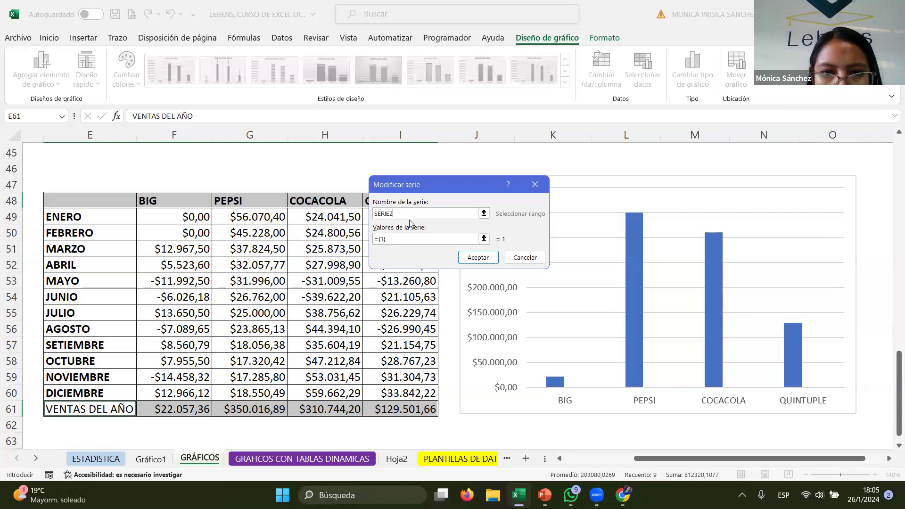
left_click(412, 240)
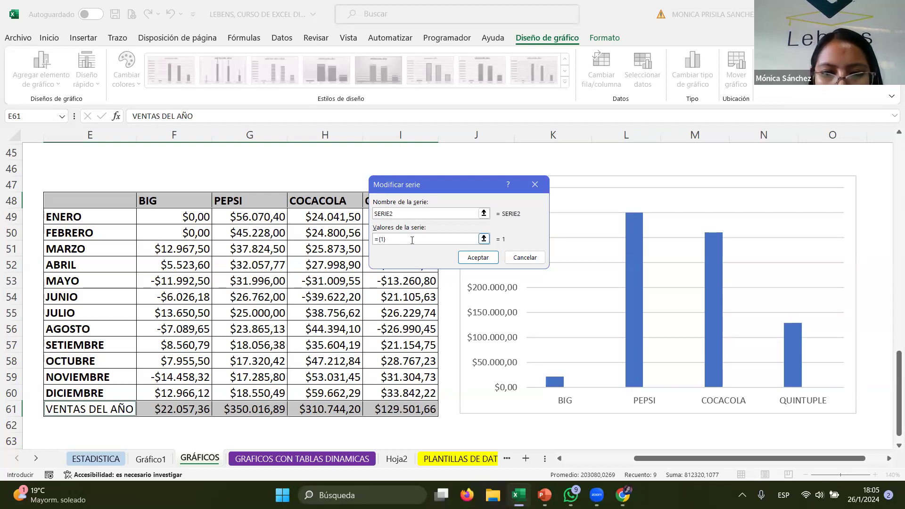
key("BackSpace")
key("BackSpace")
key("BackSpace")
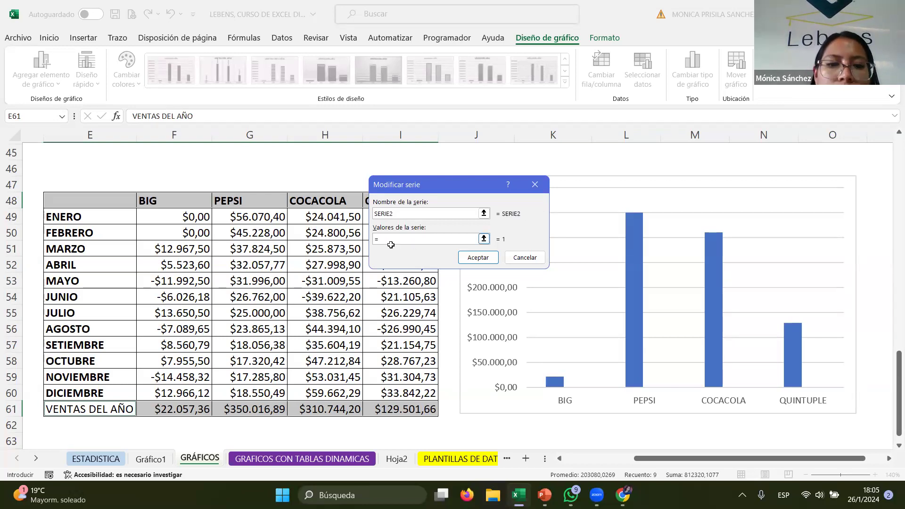
left_click_drag(173, 408, 391, 410)
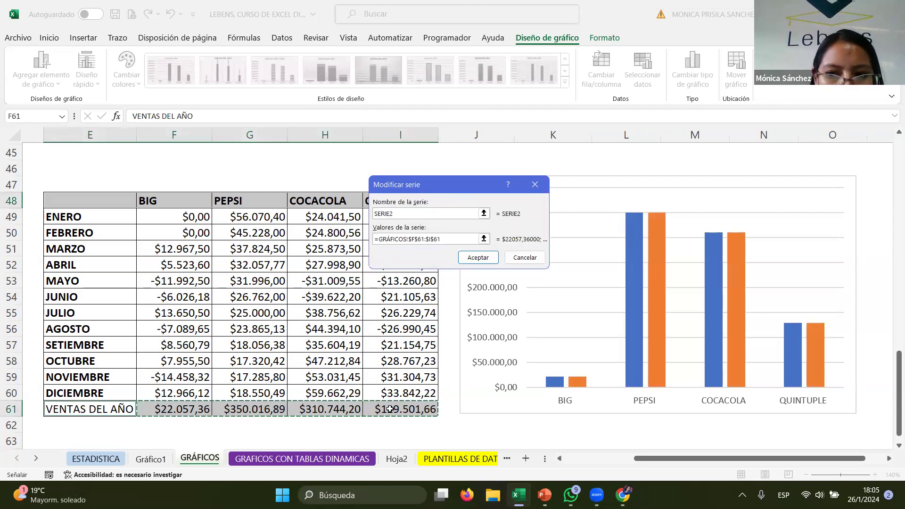
left_click(478, 258)
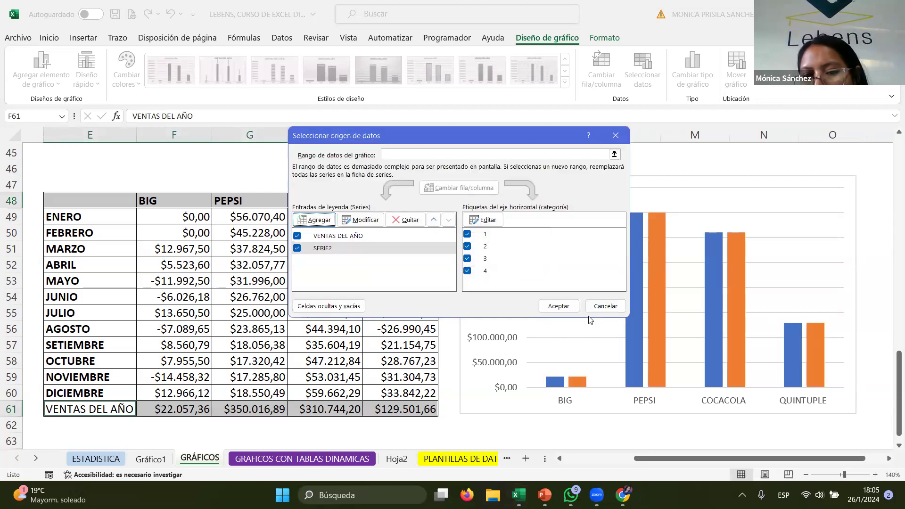
left_click(559, 306)
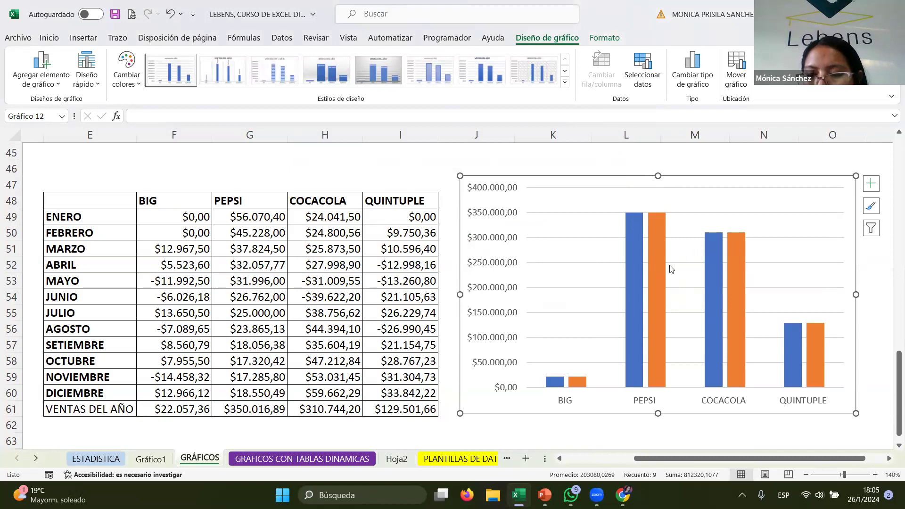
- Change the chart to a custom combination with SERIE2 shown as a line with markers on the secondary axis
mouse_move(661, 274)
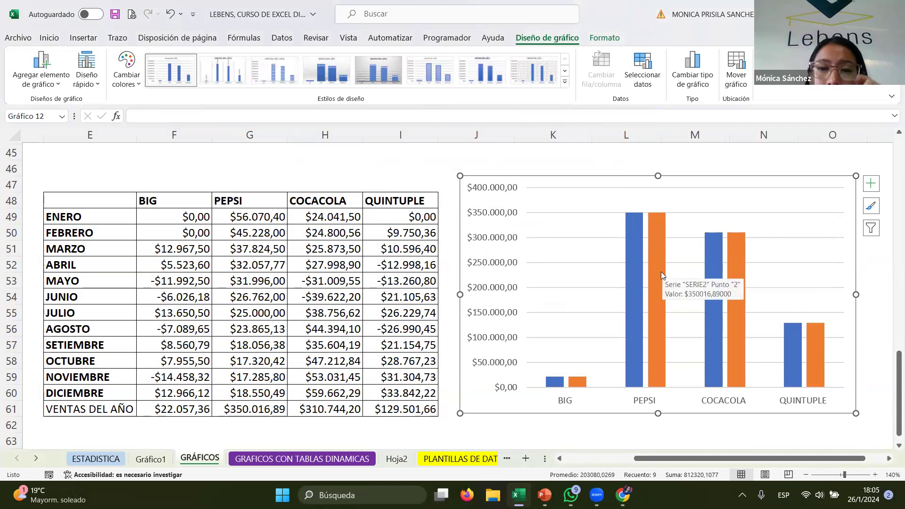
left_click(660, 273)
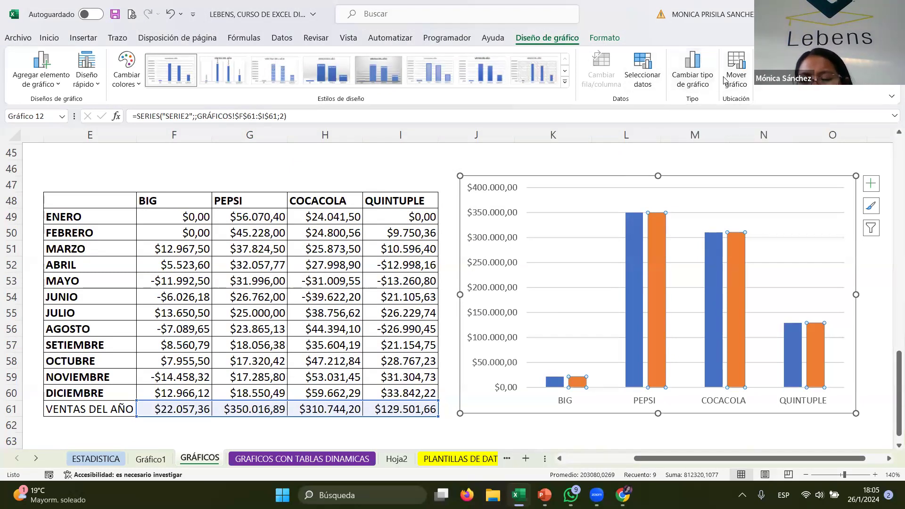
left_click(698, 83)
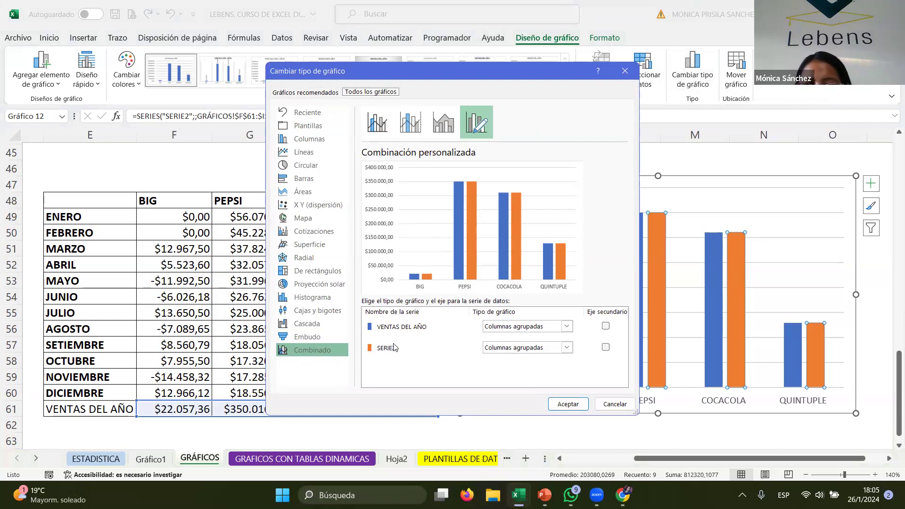
left_click(567, 349)
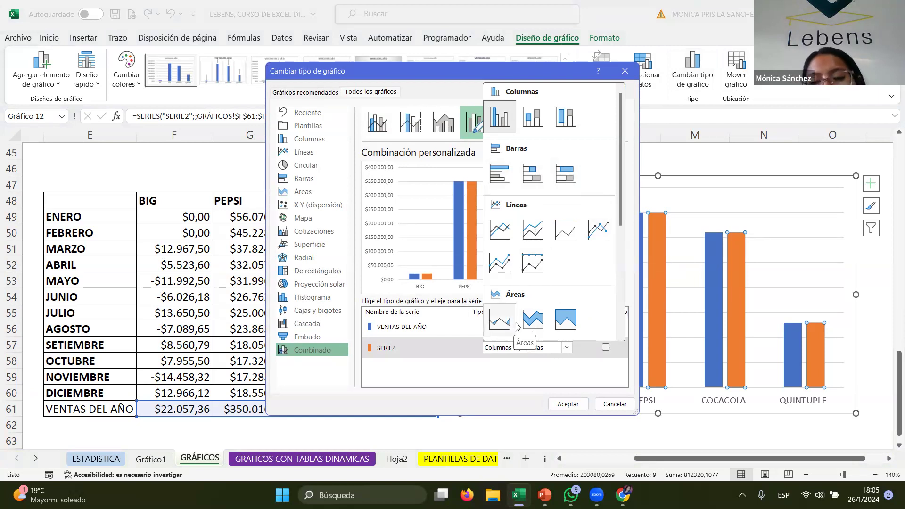
left_click(590, 240)
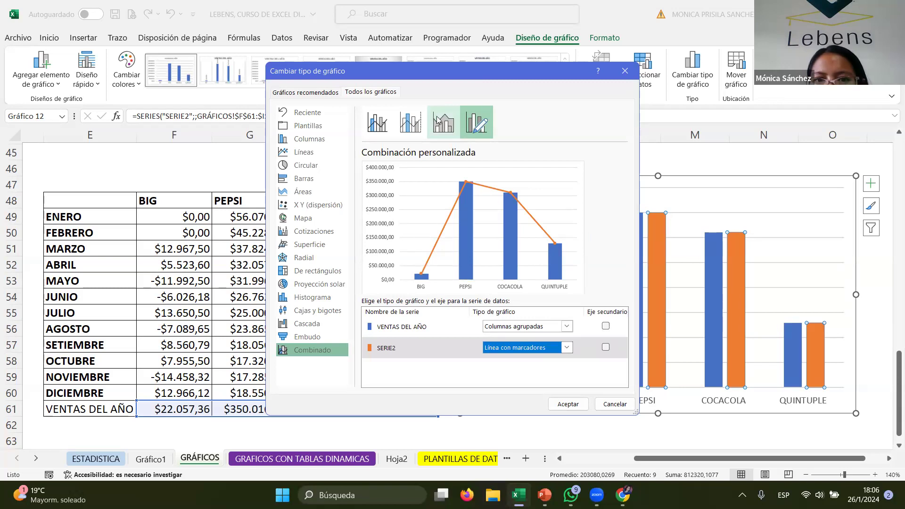
left_click(566, 347)
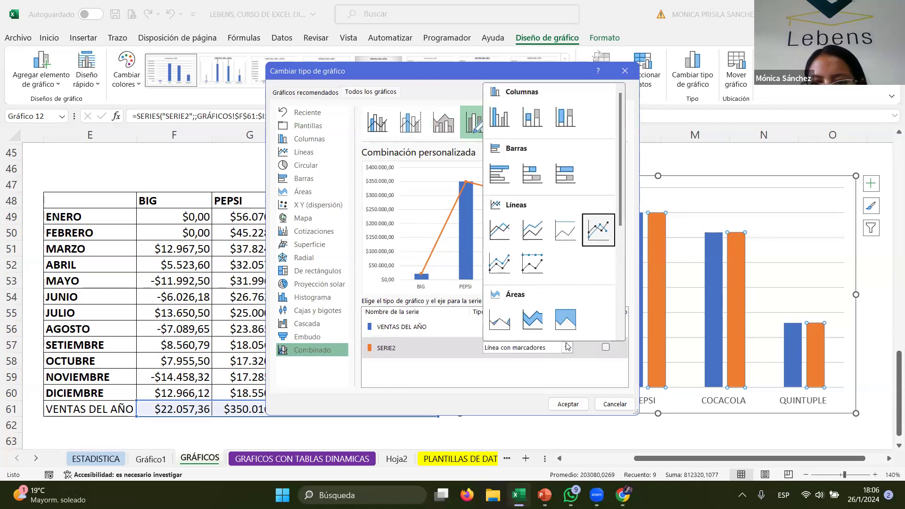
left_click(501, 321)
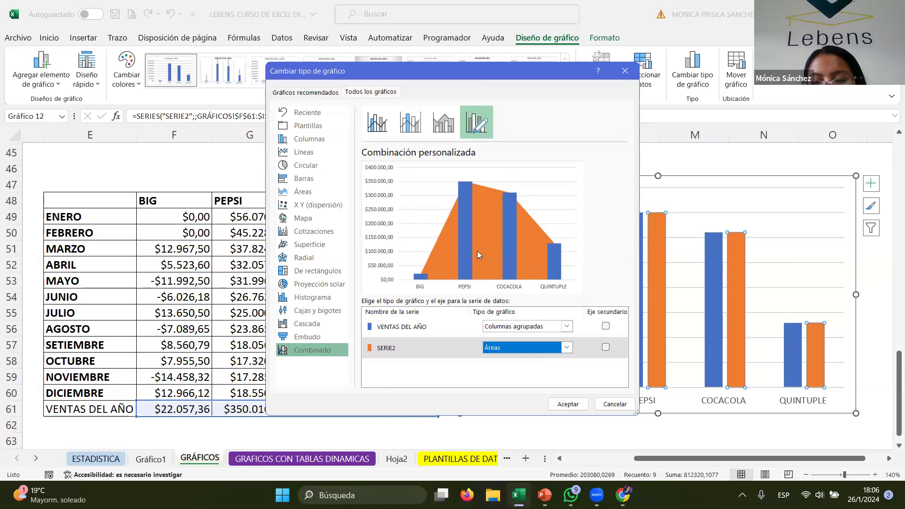
left_click(567, 347)
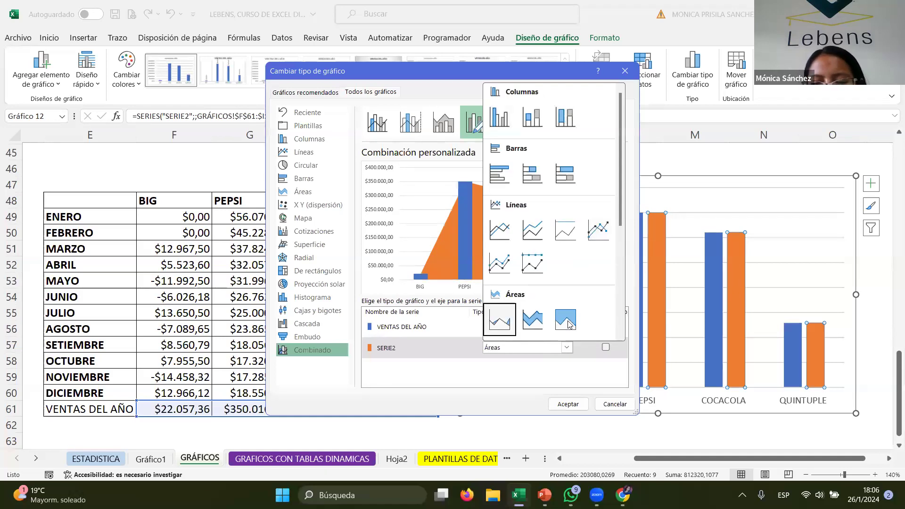
left_click(496, 186)
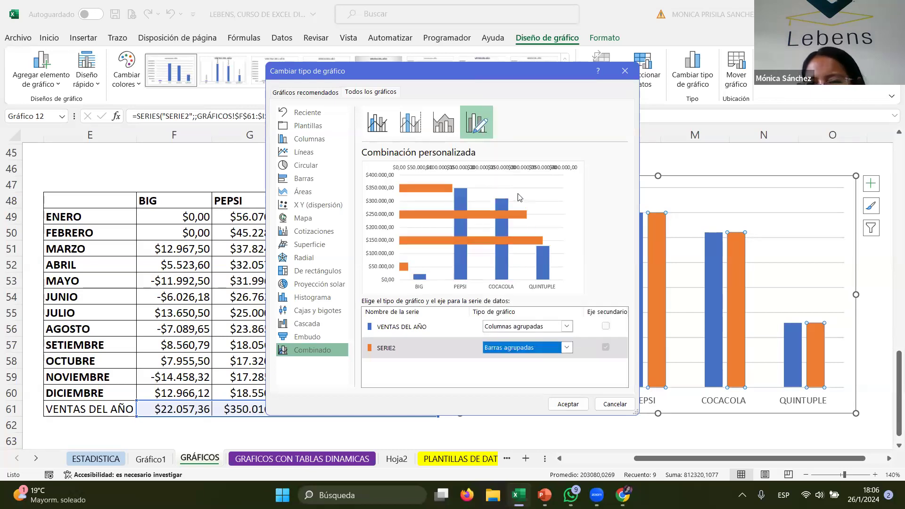
left_click(571, 349)
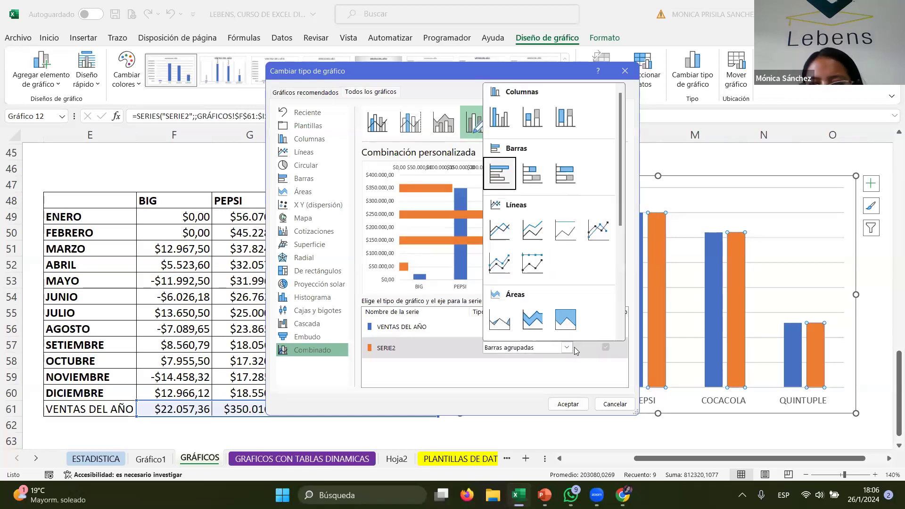
left_click(598, 230)
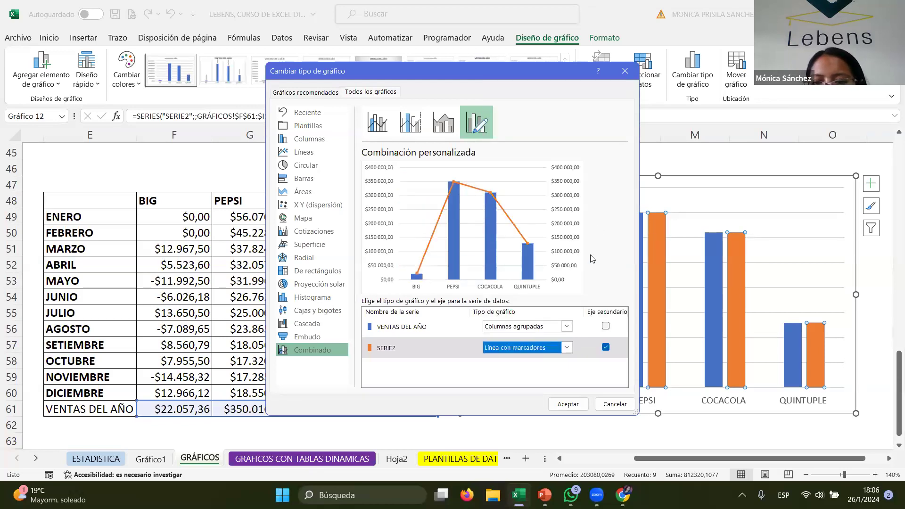
left_click(567, 405)
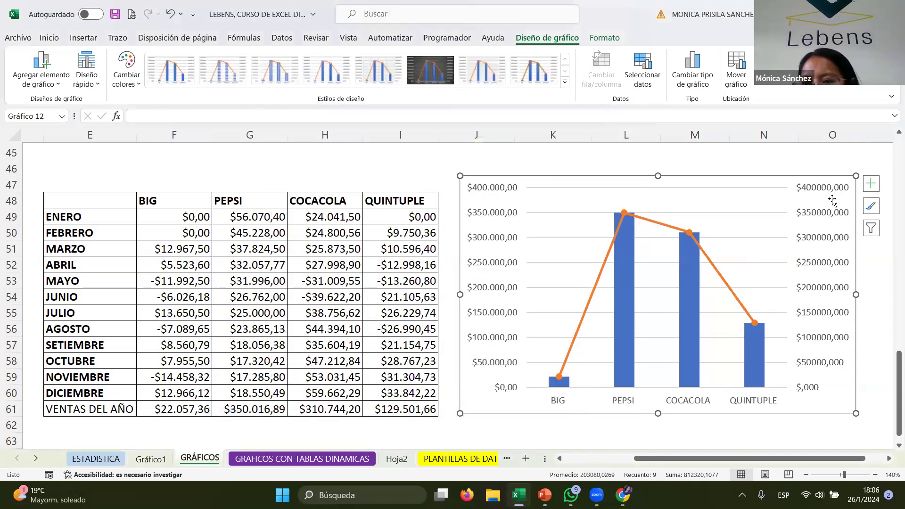
- Delete the secondary vertical axis and set the primary vertical axis maximum bound to 360000
left_click(821, 220)
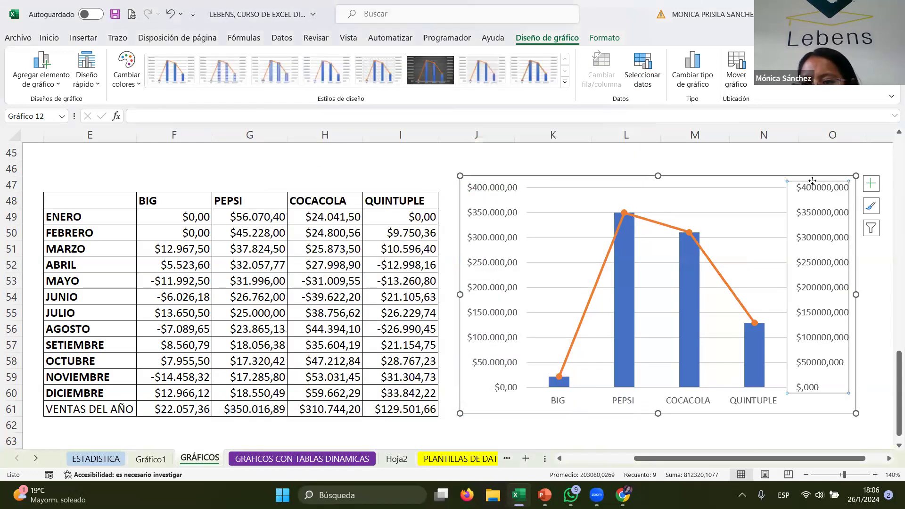
key("Delete")
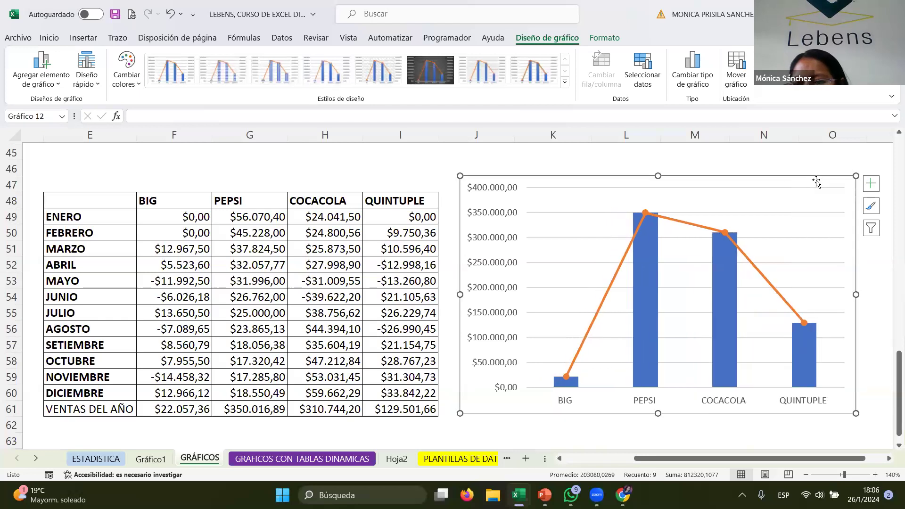
double_click(508, 214)
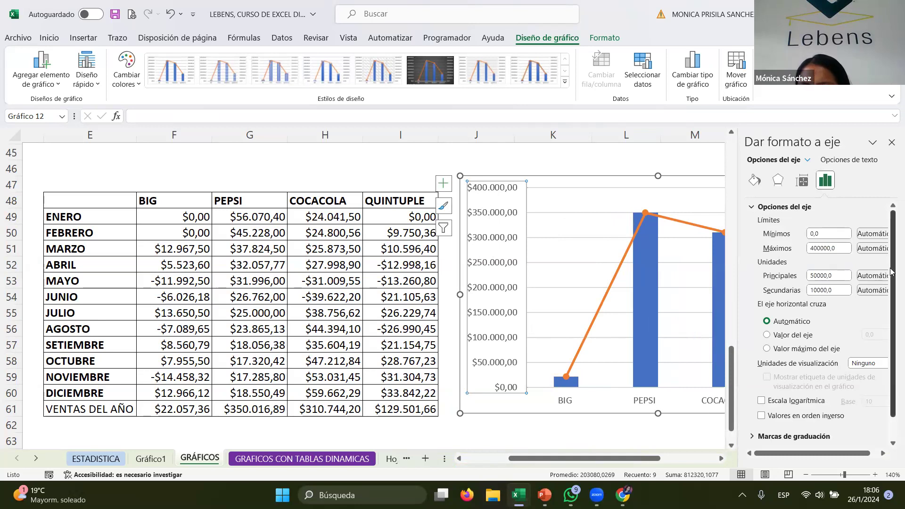
left_click(817, 249)
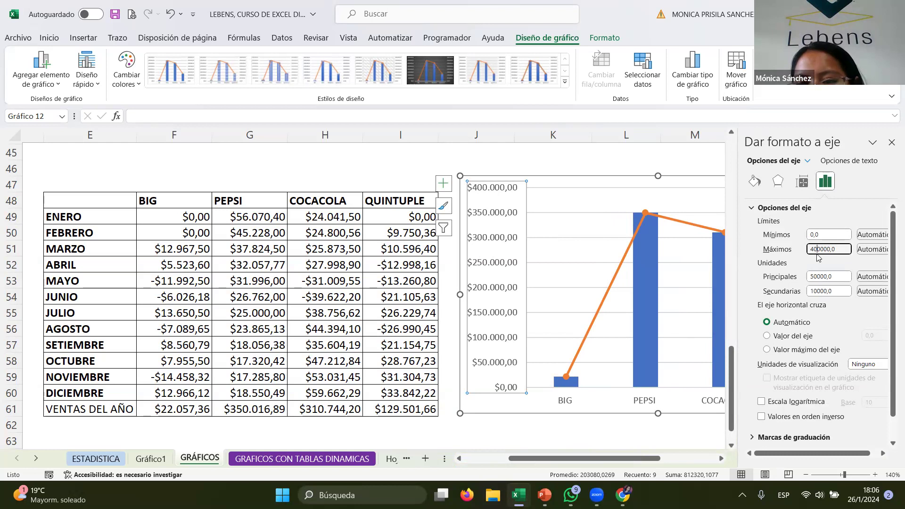
left_click_drag(839, 249, 799, 250)
type("36")
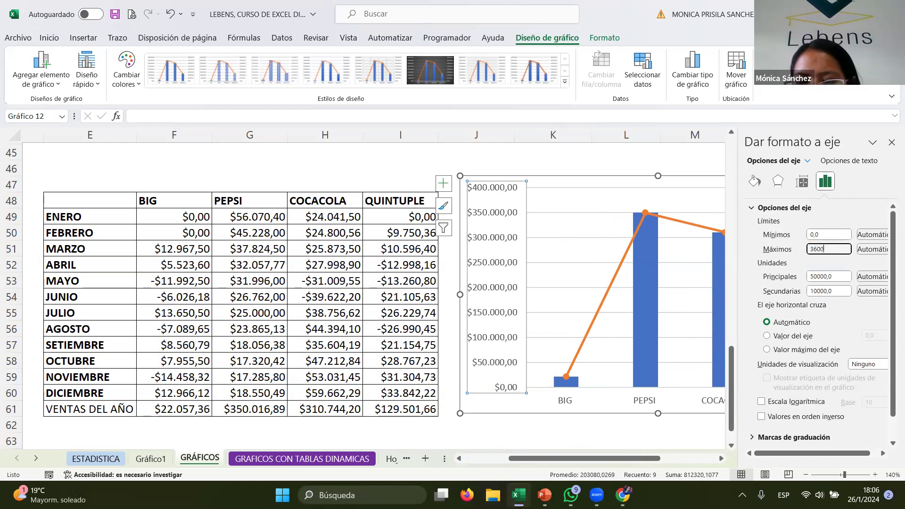
key("Return")
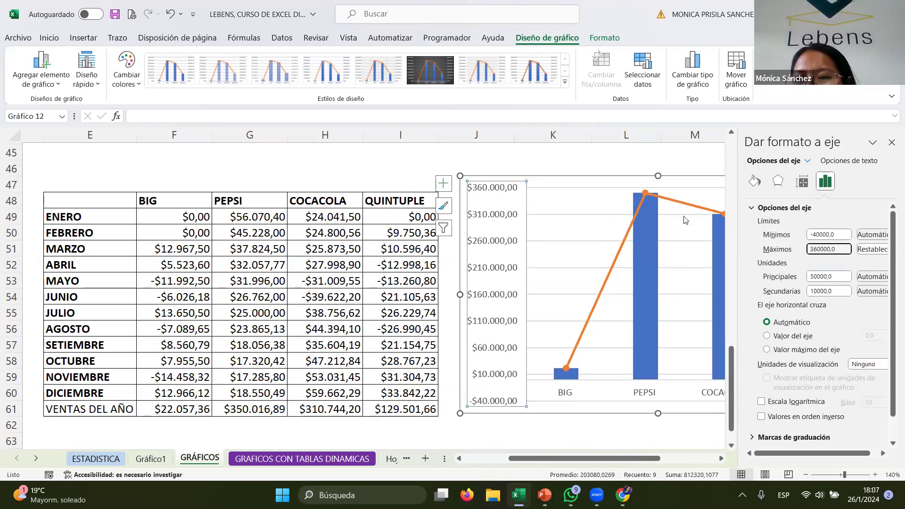
left_click(687, 181)
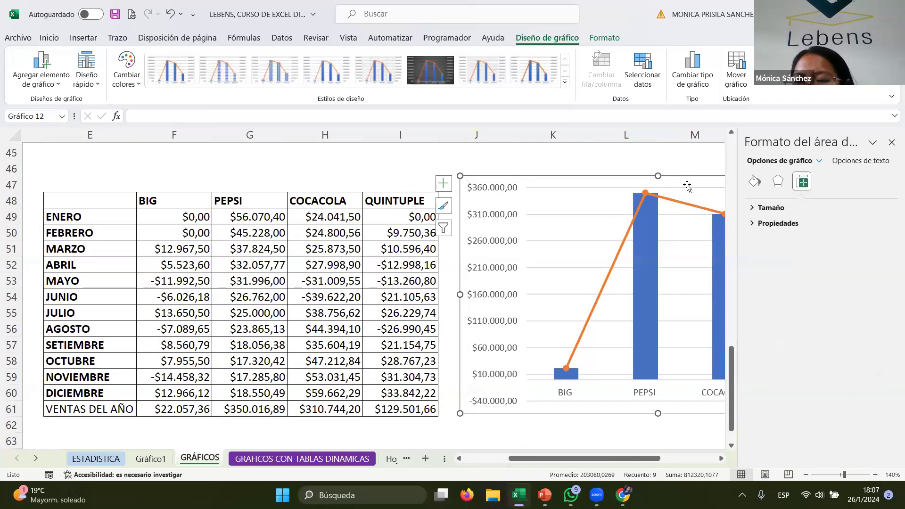
left_click(891, 142)
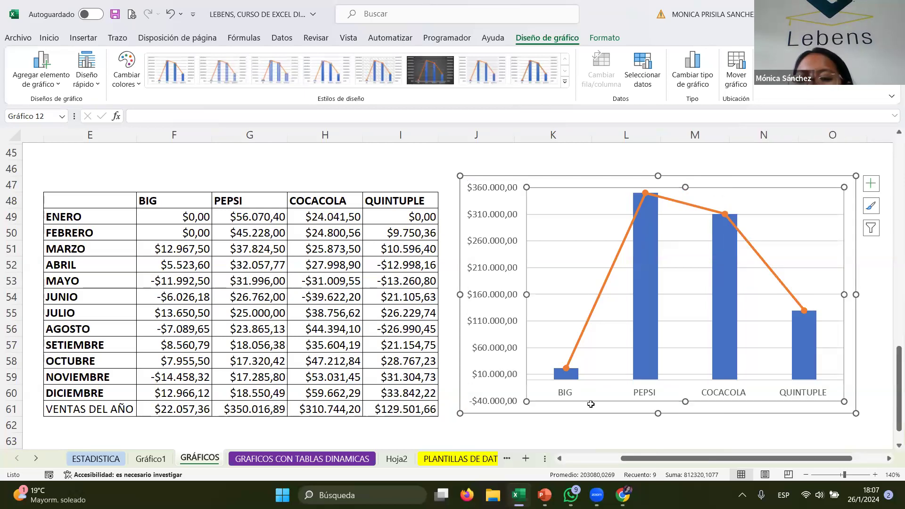
- Add a chart title, axis titles and a data table to the combo chart
left_click(564, 81)
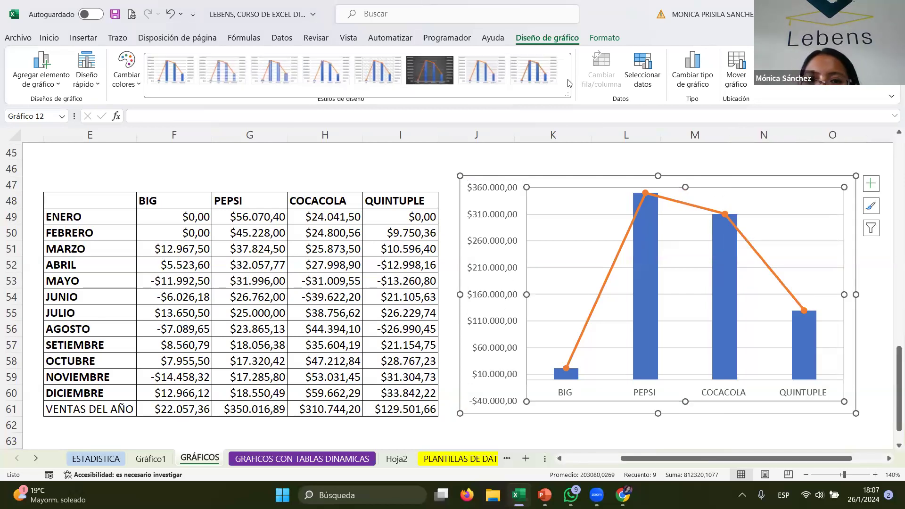
left_click(871, 183)
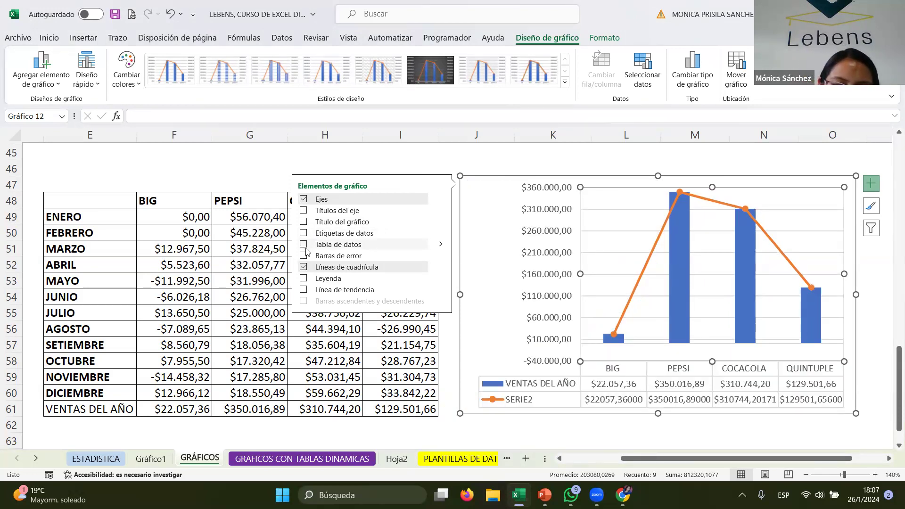
left_click(304, 222)
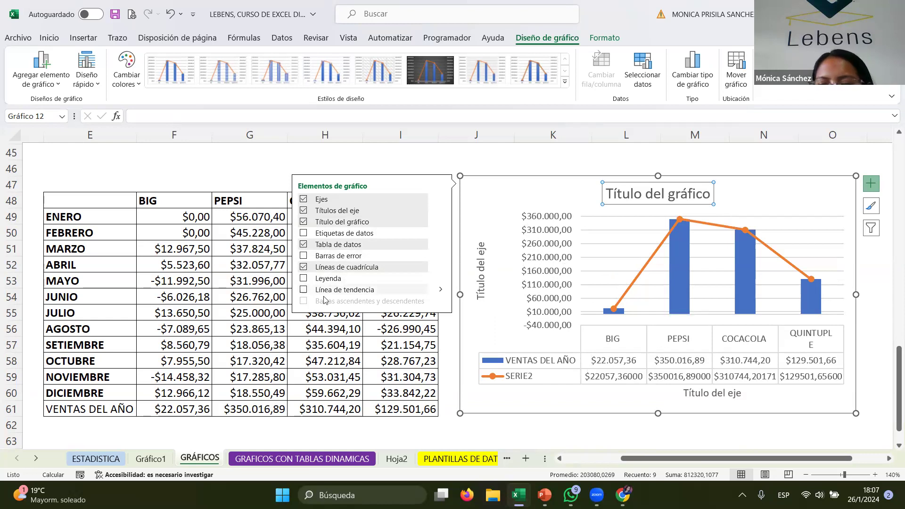
- Shift the chart slightly left and set its title to VENTAS DEL AÑO
left_click(522, 191)
left_click_drag(518, 185, 492, 184)
left_click(670, 195)
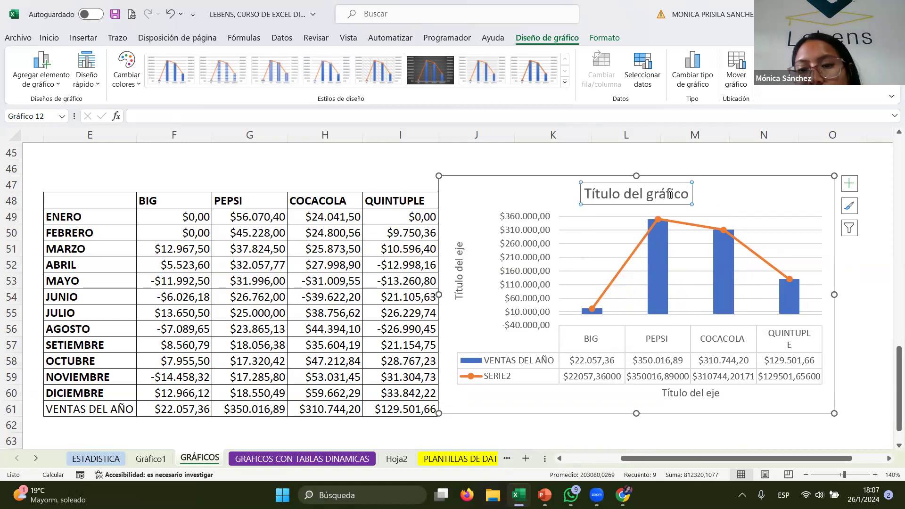
left_click_drag(684, 191, 584, 194)
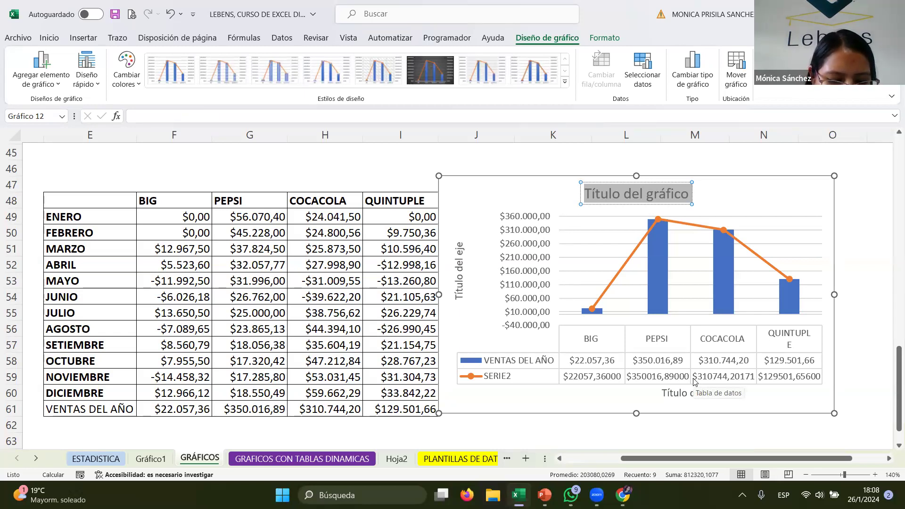
type("VENTAS DEL AÑO")
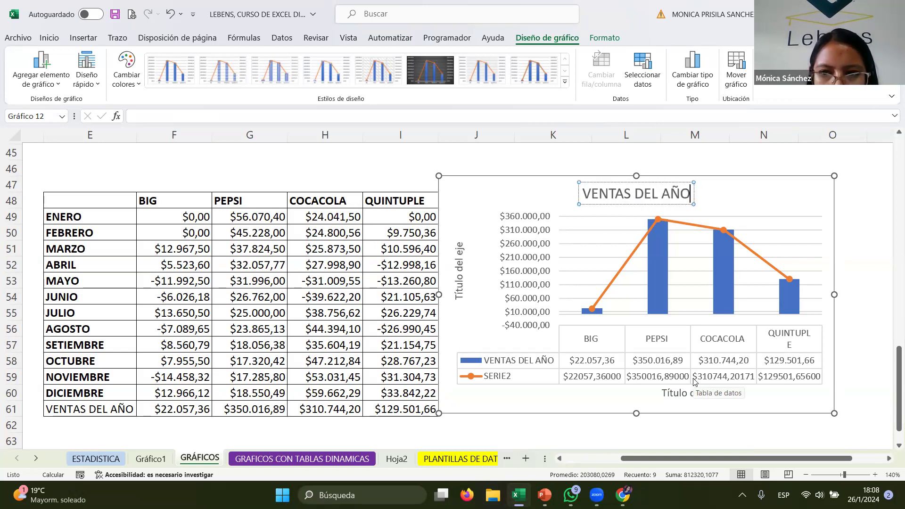
- Name the vertical axis title INGRESOS and the horizontal axis title MARCAS
left_click(460, 271)
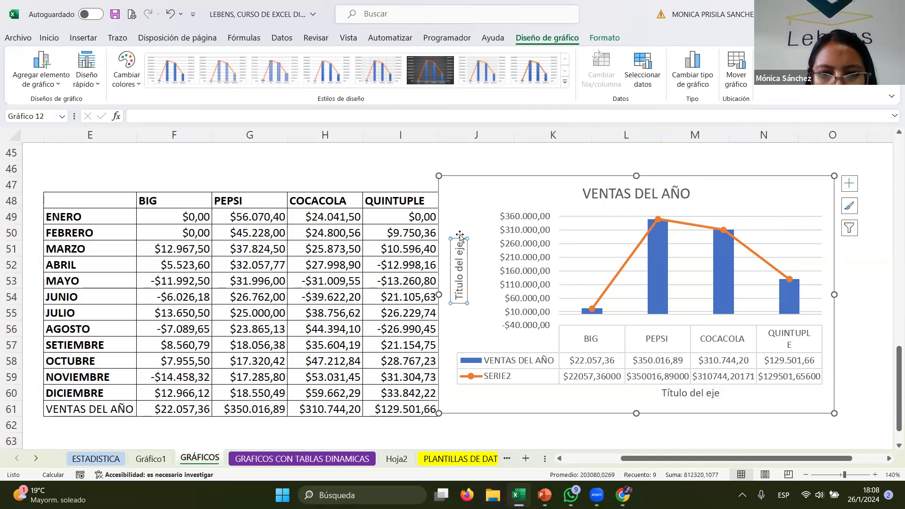
left_click_drag(461, 246, 462, 300)
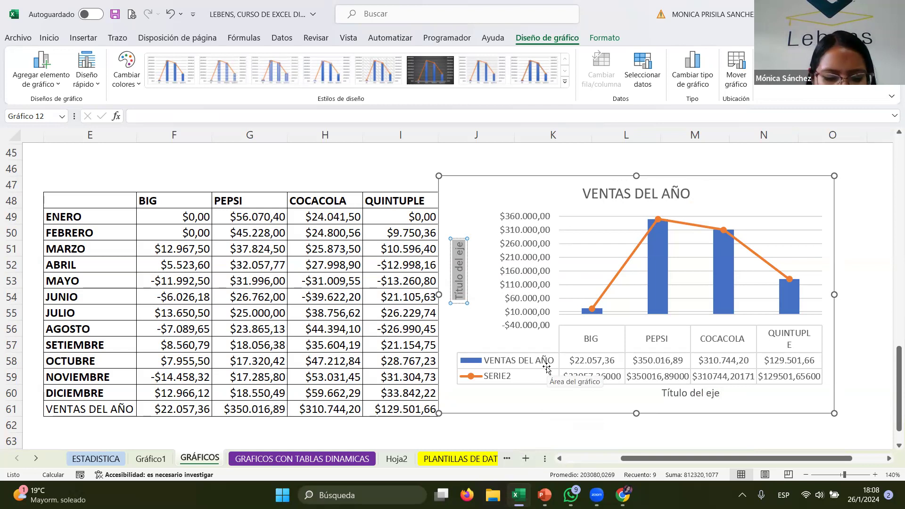
type("INGRESOS")
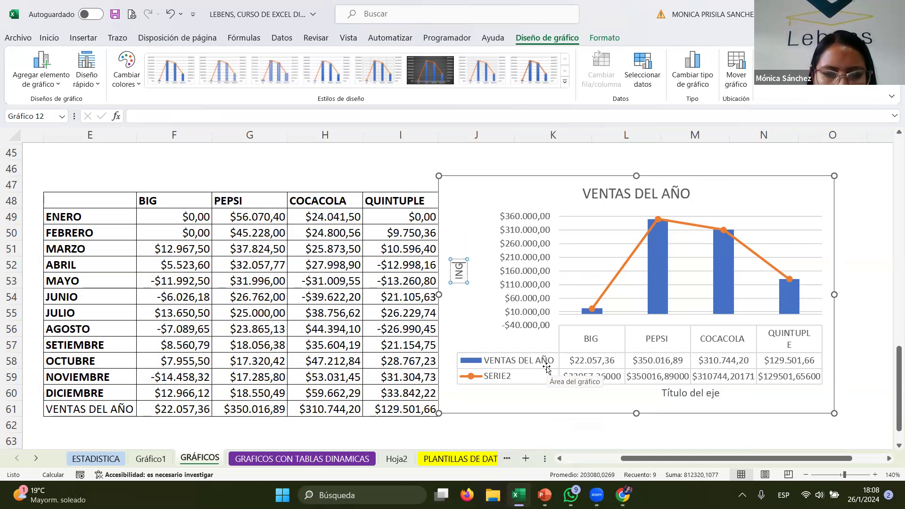
left_click(702, 393)
left_click(709, 393)
left_click_drag(721, 394, 639, 395)
type("MARCAS")
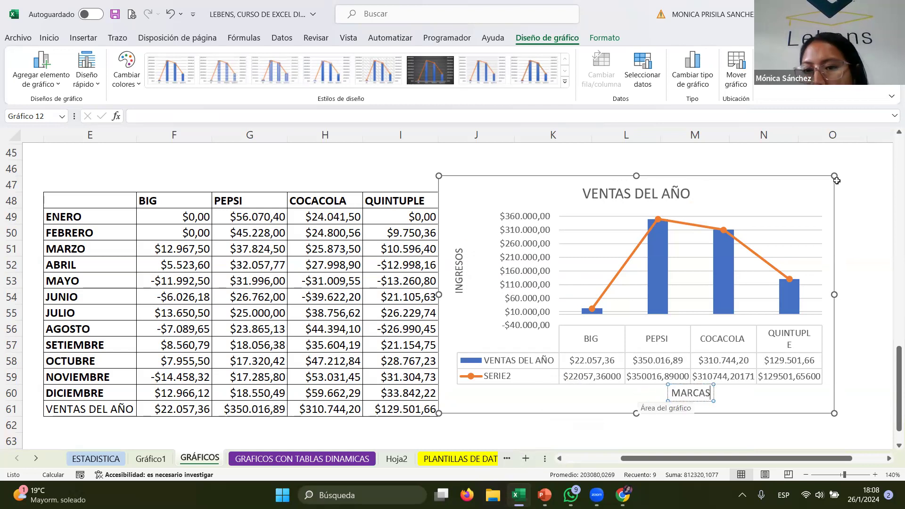
- Apply chart Style 6 with a green-and-blue multicolour palette and move the chart slightly right and down
left_click(716, 203)
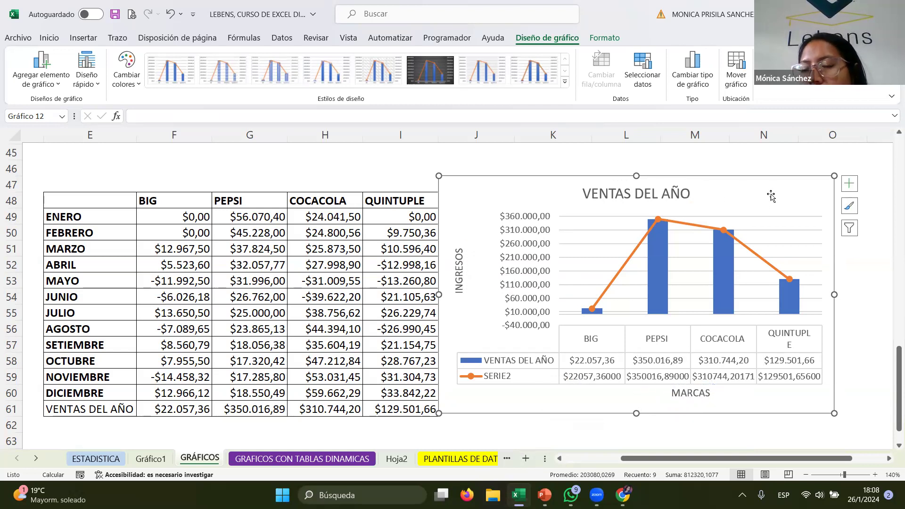
left_click(429, 69)
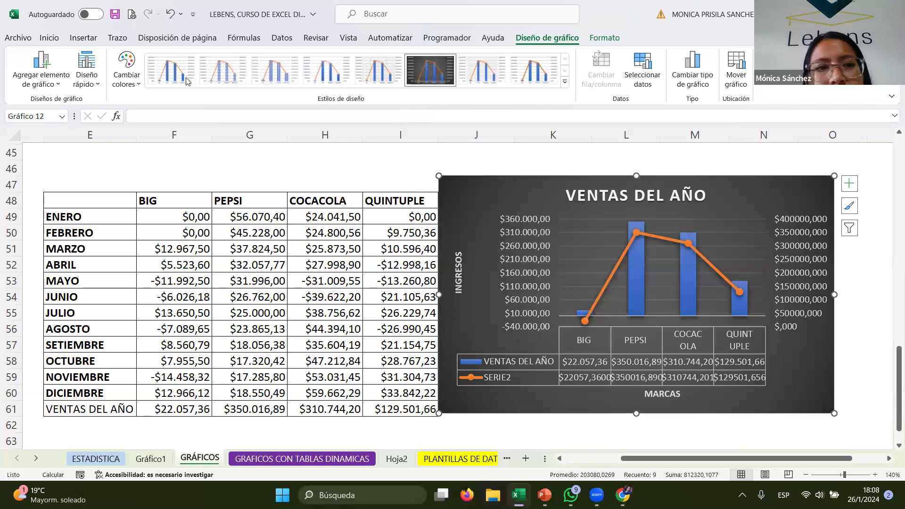
left_click(123, 81)
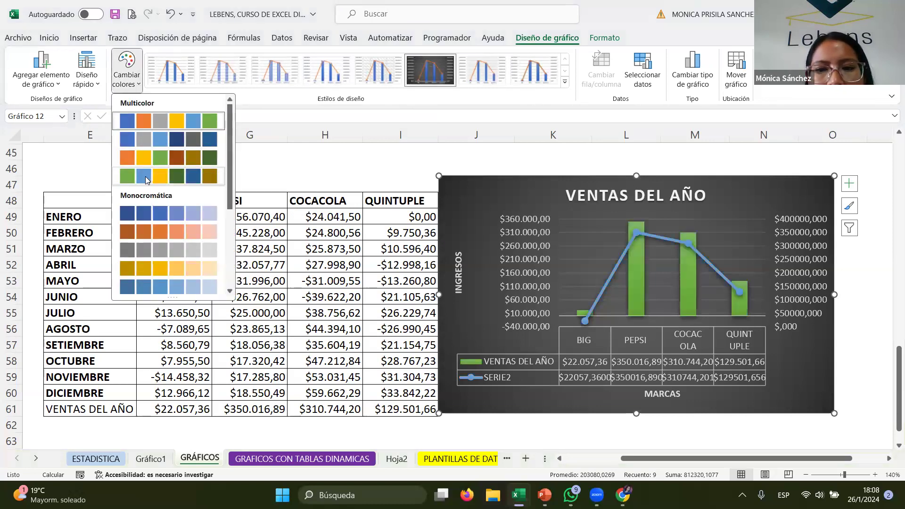
left_click(146, 179)
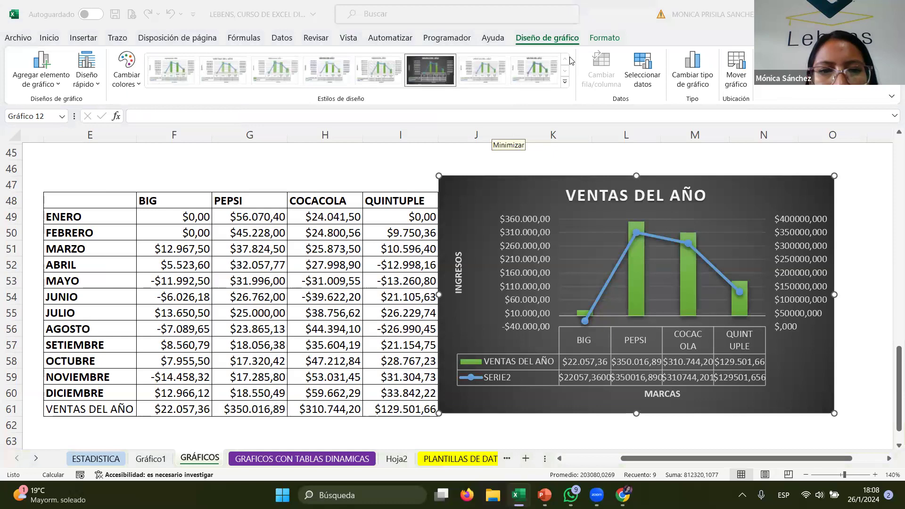
left_click(411, 177)
left_click_drag(498, 189, 533, 203)
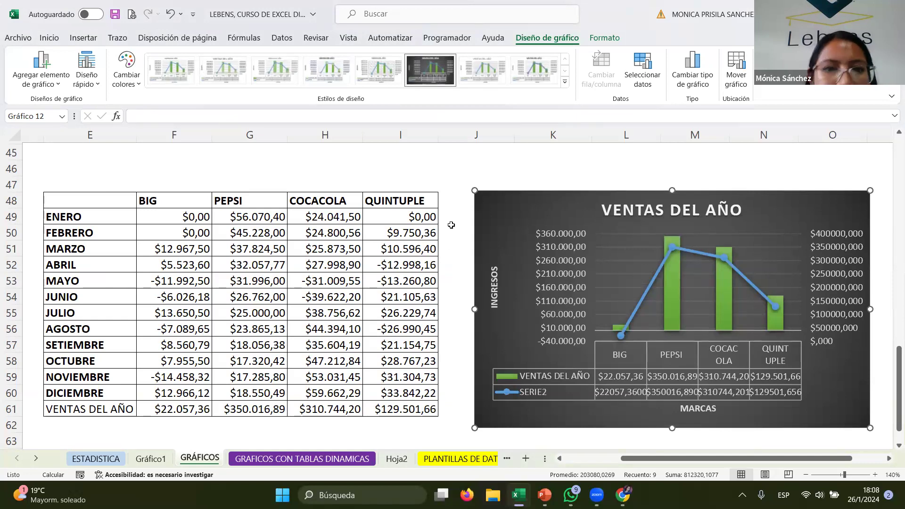
- Try entering 38284 in the empty cell beside the VENTAS DEL AÑO totals row
scroll(458, 231, "up", 6)
scroll(454, 228, "up", 1)
scroll(454, 228, "down", 1)
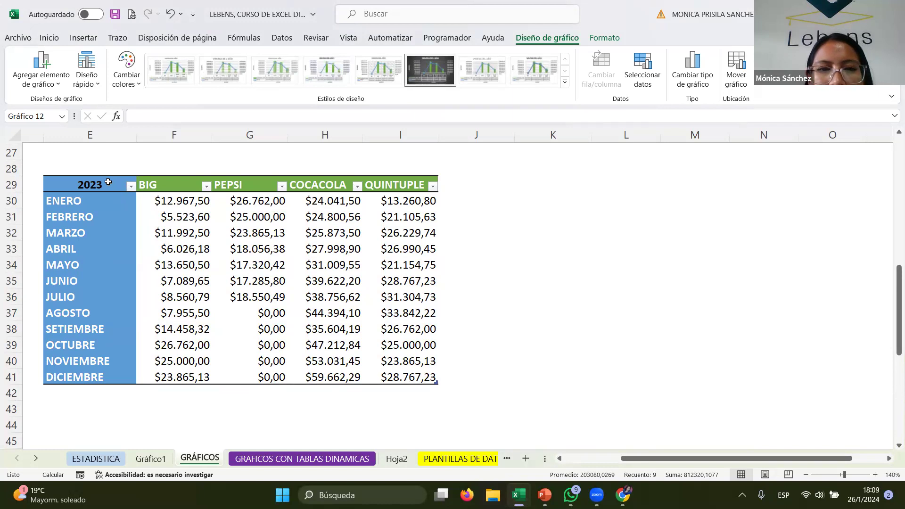
scroll(466, 398, "down", 8)
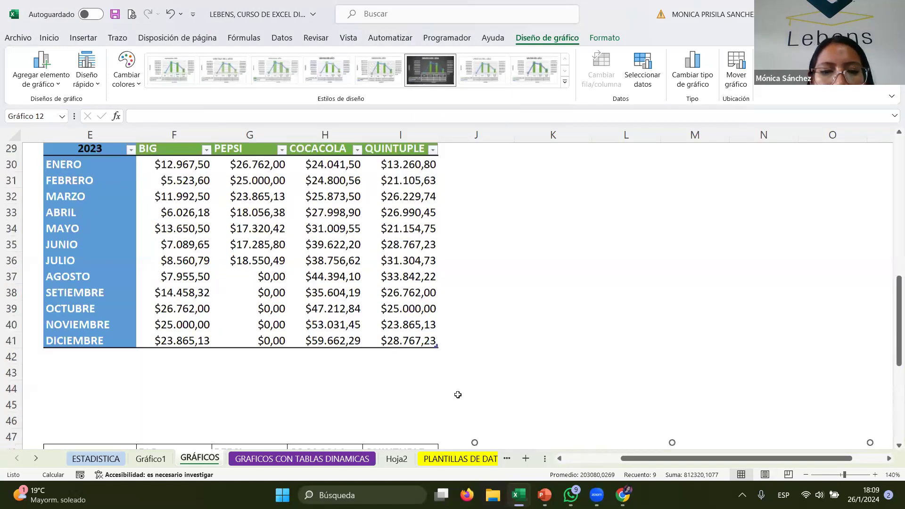
left_click(97, 331)
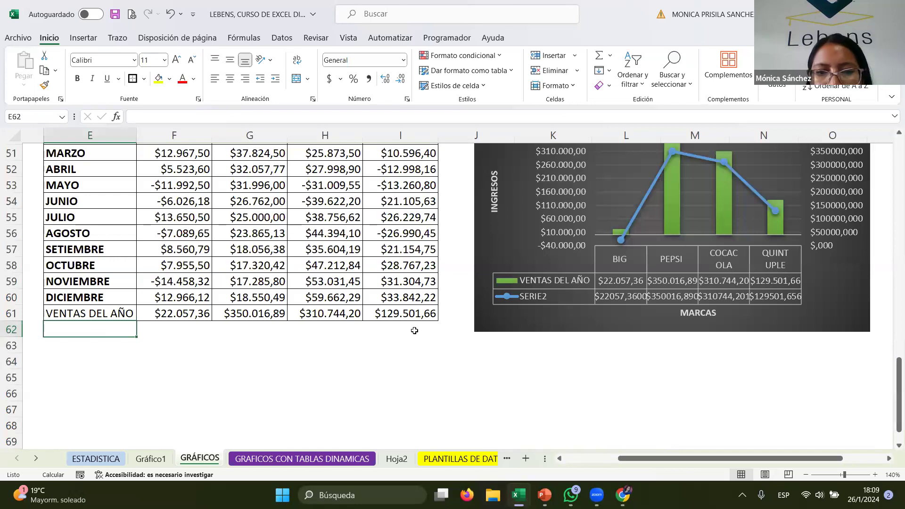
left_click(447, 309)
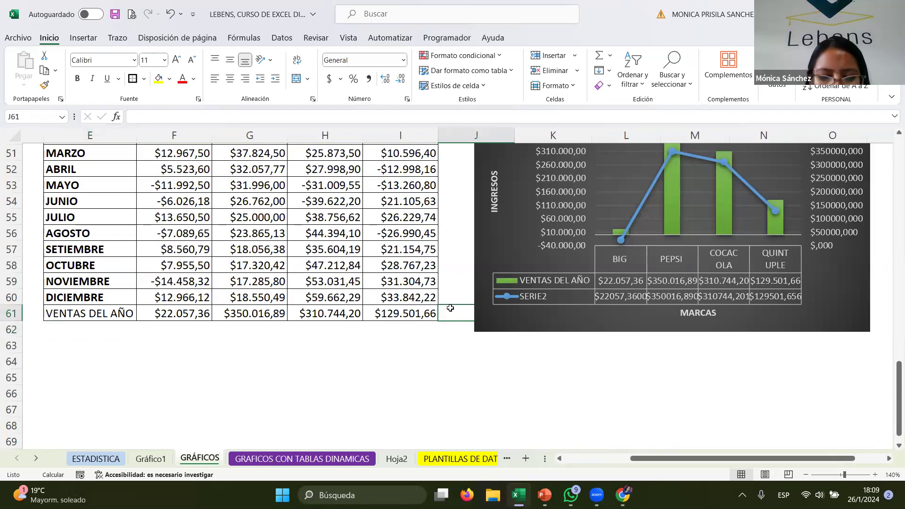
type("38284")
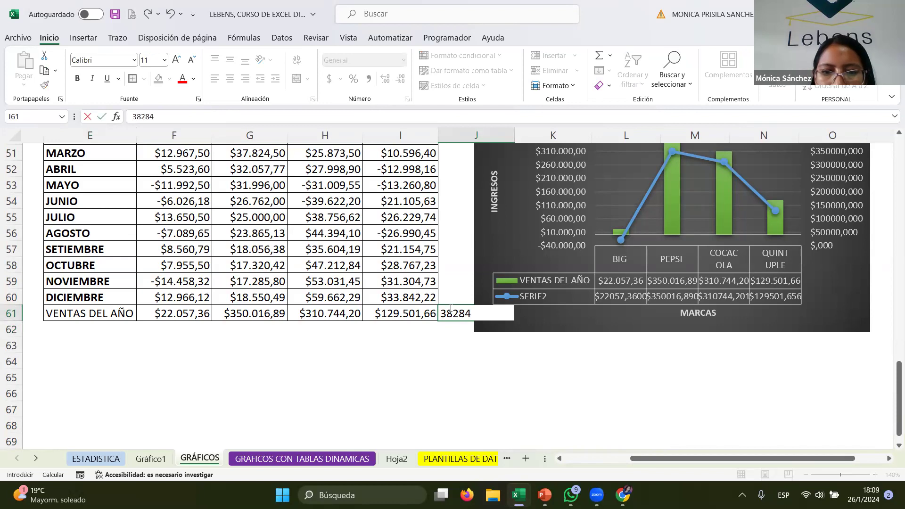
key("Return")
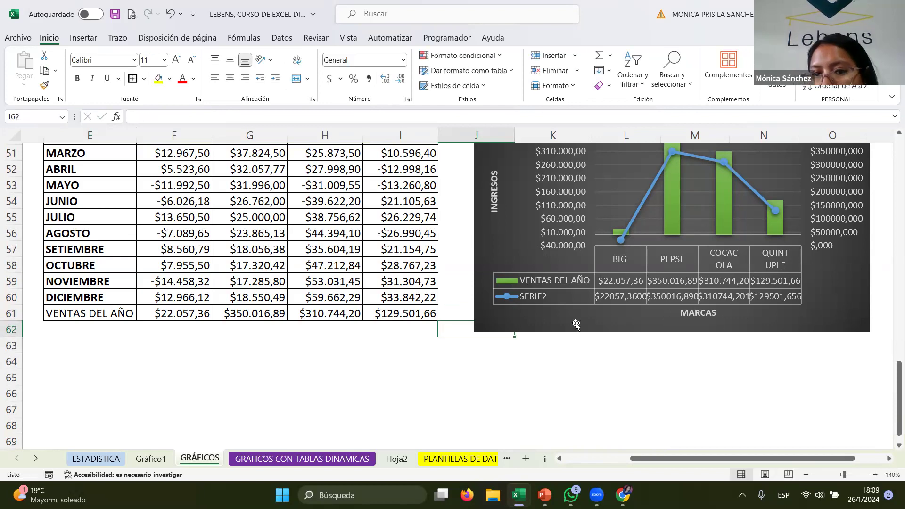
- Insert a clustered column chart from the 2023 monthly sales table and place it beside the table
scroll(569, 287, "up", 5)
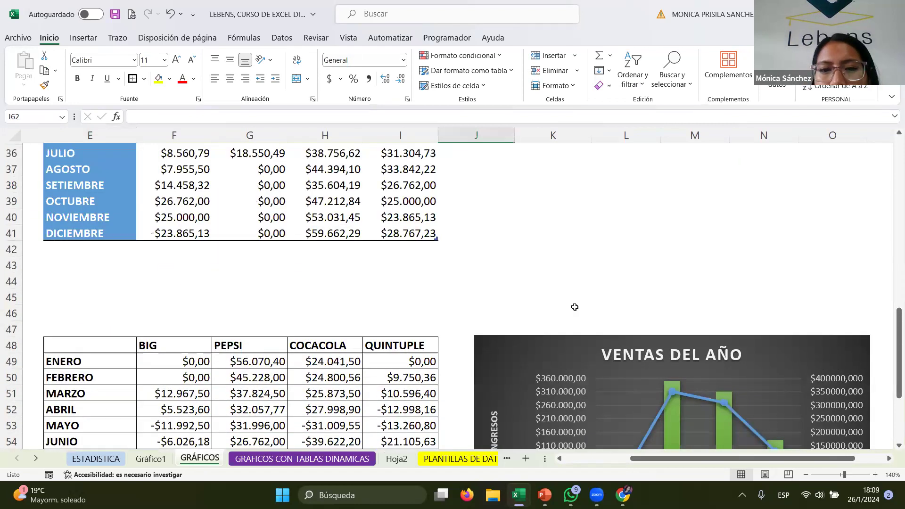
scroll(245, 299, "up", 3)
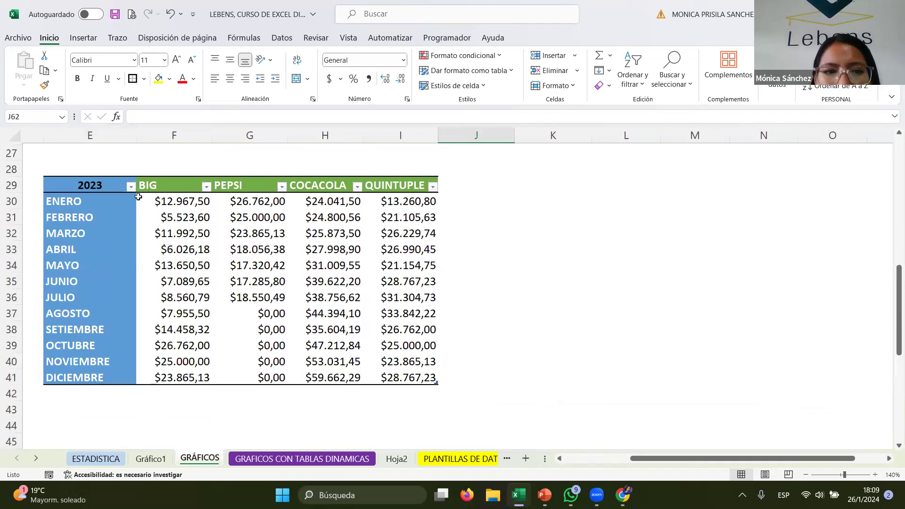
left_click_drag(106, 185, 399, 380)
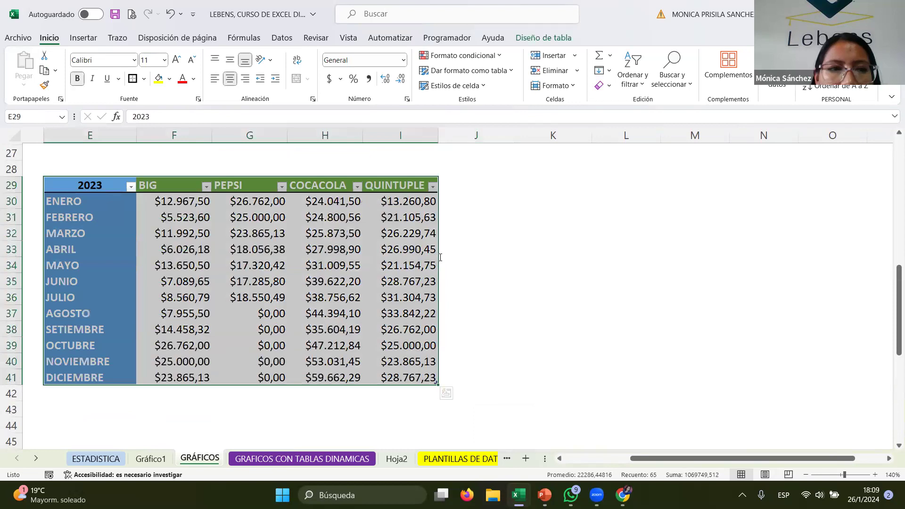
left_click(84, 38)
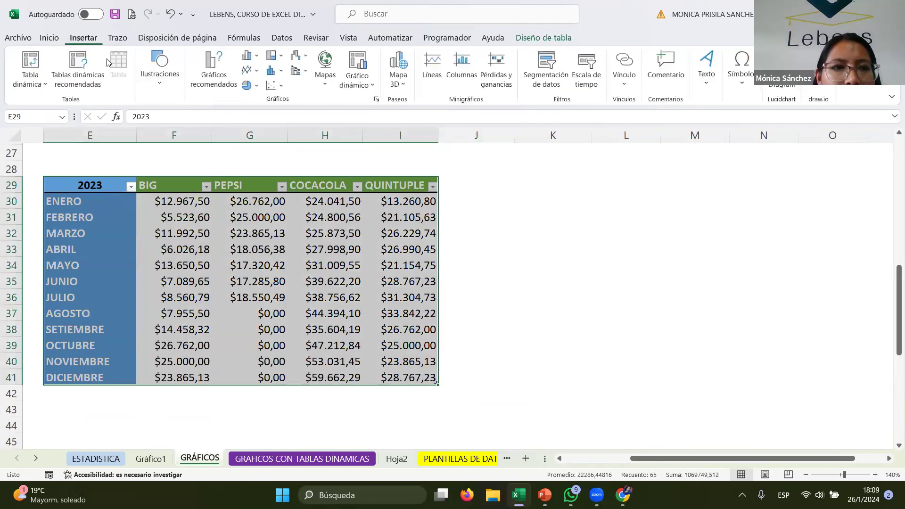
left_click(246, 55)
left_click(258, 93)
left_click_drag(524, 194, 731, 183)
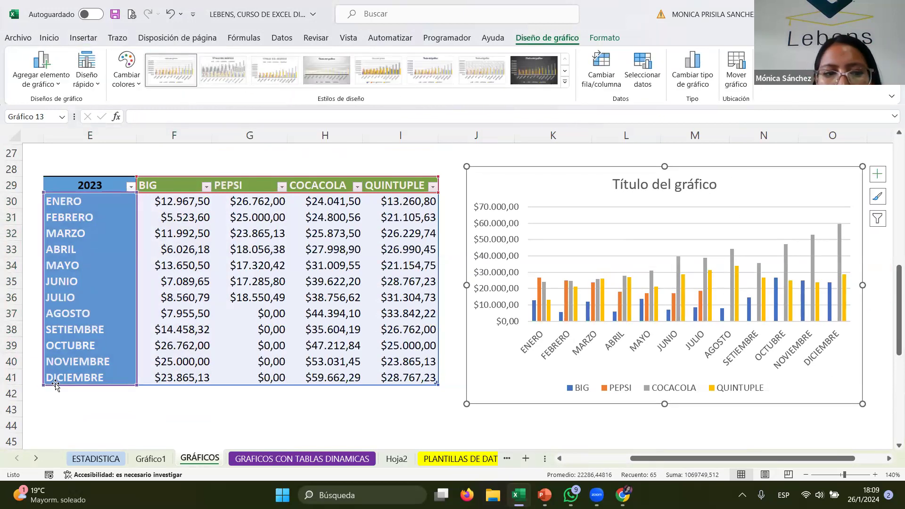
left_click(89, 390)
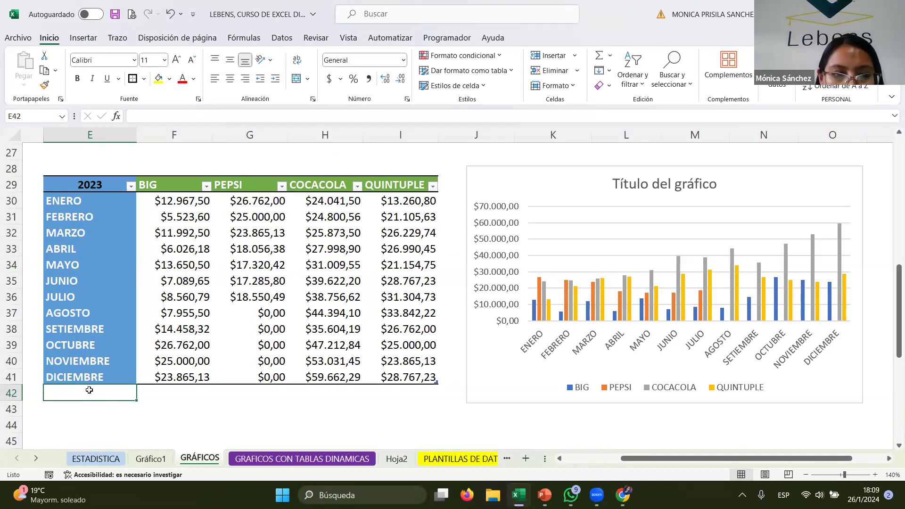
- Add ENERO 2024 and FEBRERO 2024 as new month rows below DICIEMBRE in the 2023 table
type("ENERO 2024")
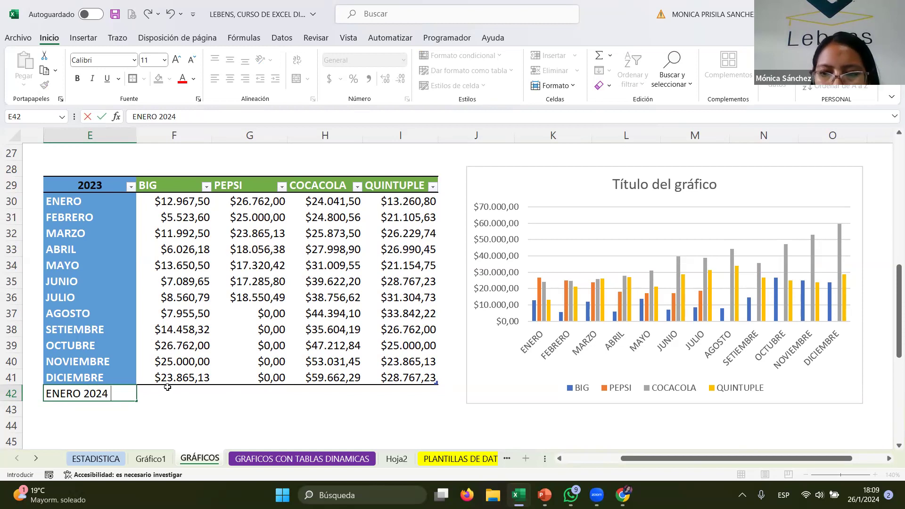
key("Return")
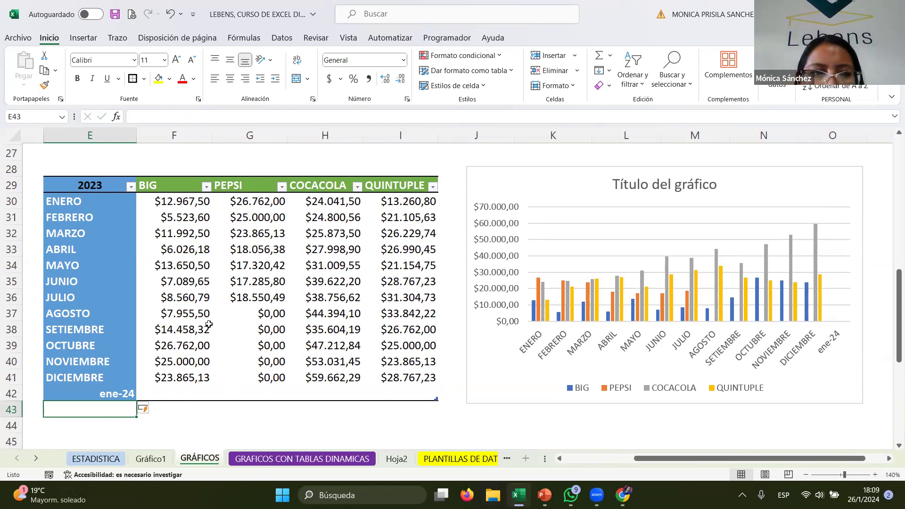
left_click(105, 394)
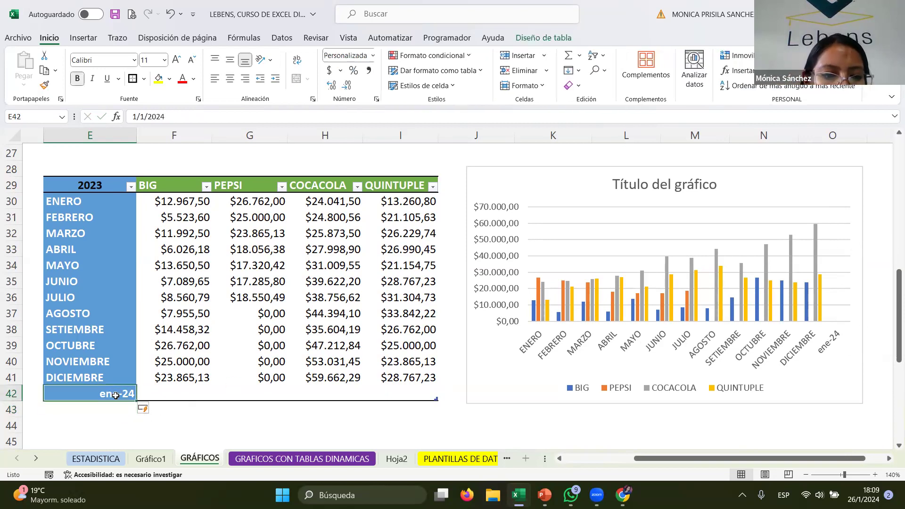
left_click(117, 406)
type("FE")
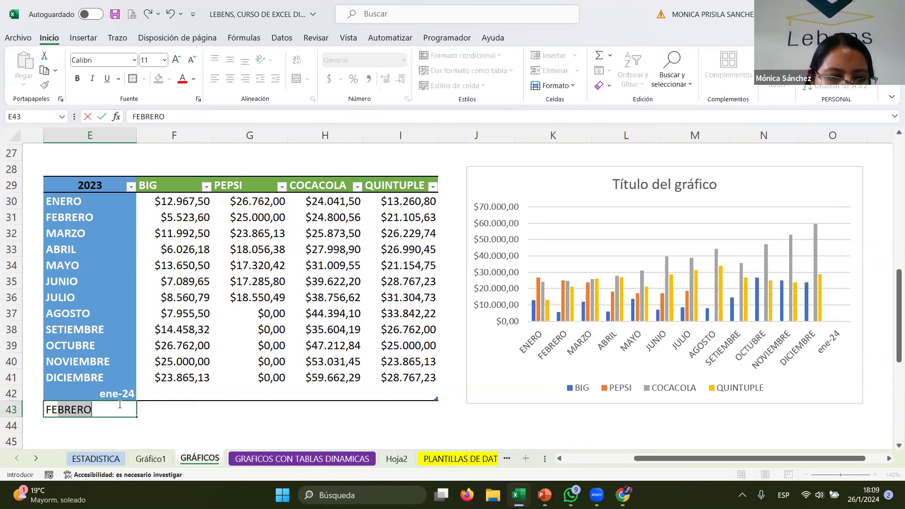
type("BRERO 2024")
key("Return")
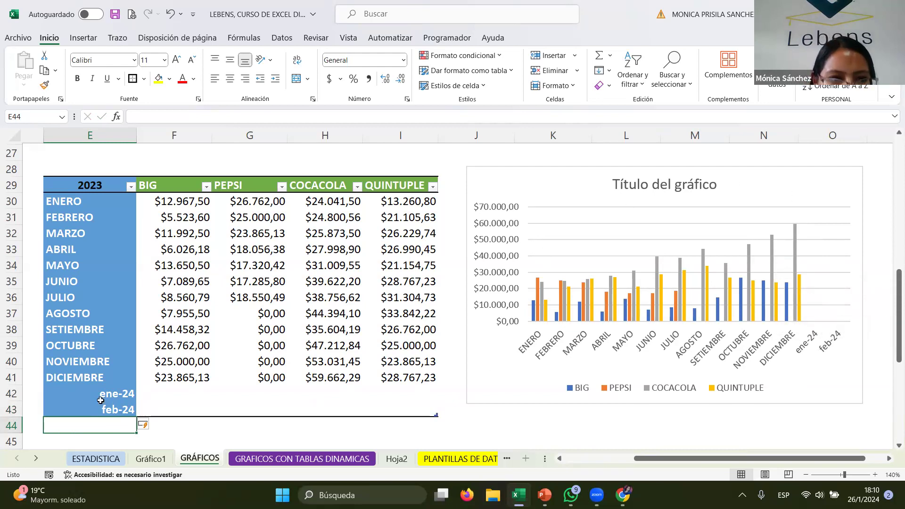
left_click(215, 266)
left_click_drag(98, 178, 400, 180)
left_click(536, 43)
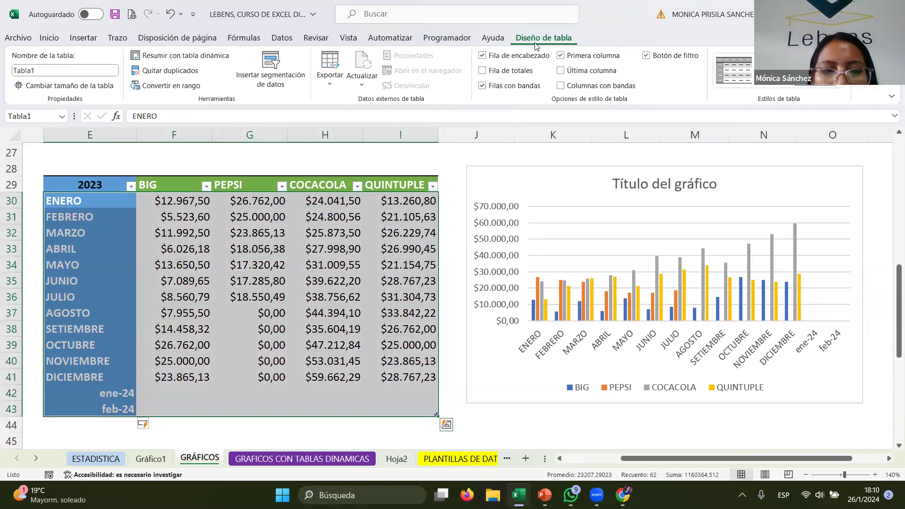
scroll(509, 303, "up", 3)
scroll(509, 303, "down", 7)
scroll(494, 323, "down", 3)
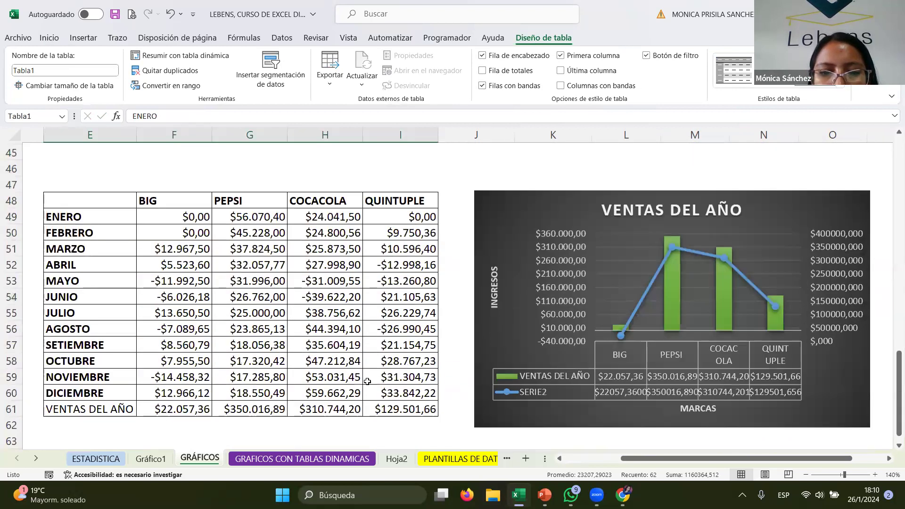
left_click(90, 428)
type("AKJD")
key("Tab")
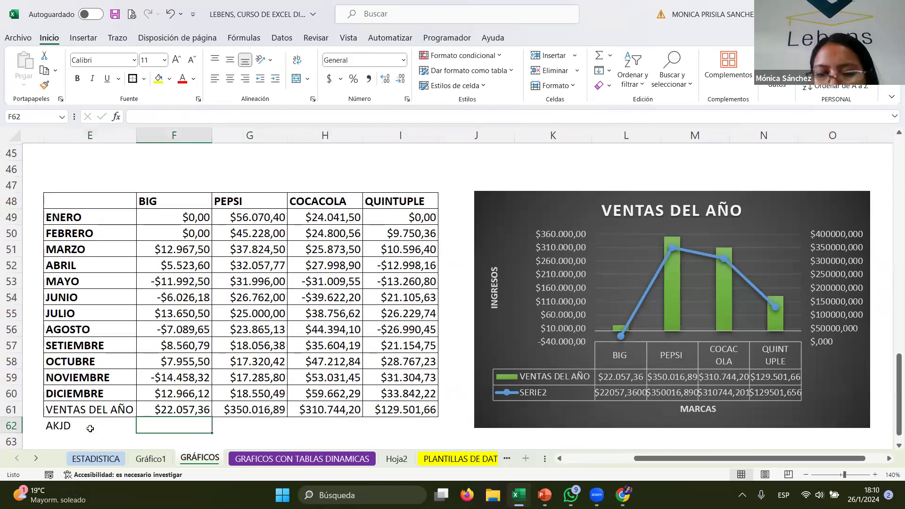
left_click(69, 426)
key("BackSpace")
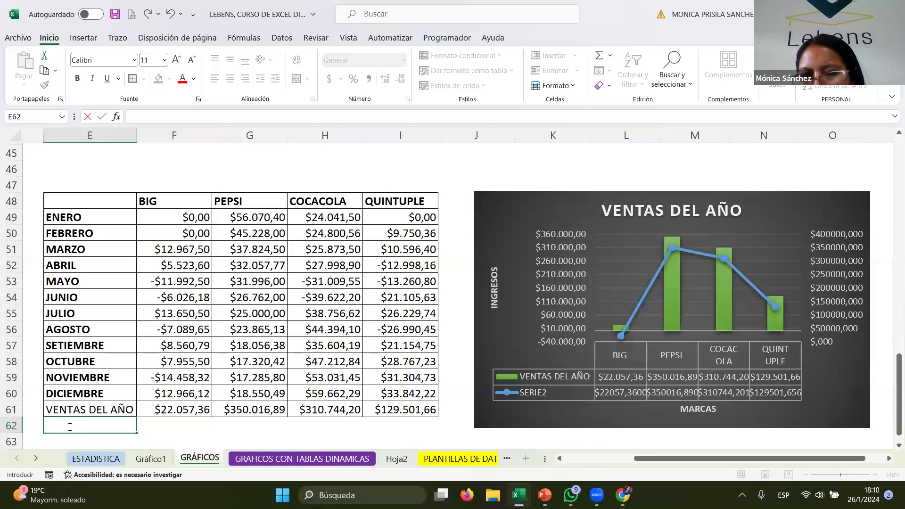
- Move the box-and-whisker VENTAS DEL AÑO chart away from the first data table to the far side of the sheet
scroll(601, 330, "up", 8)
scroll(599, 321, "up", 7)
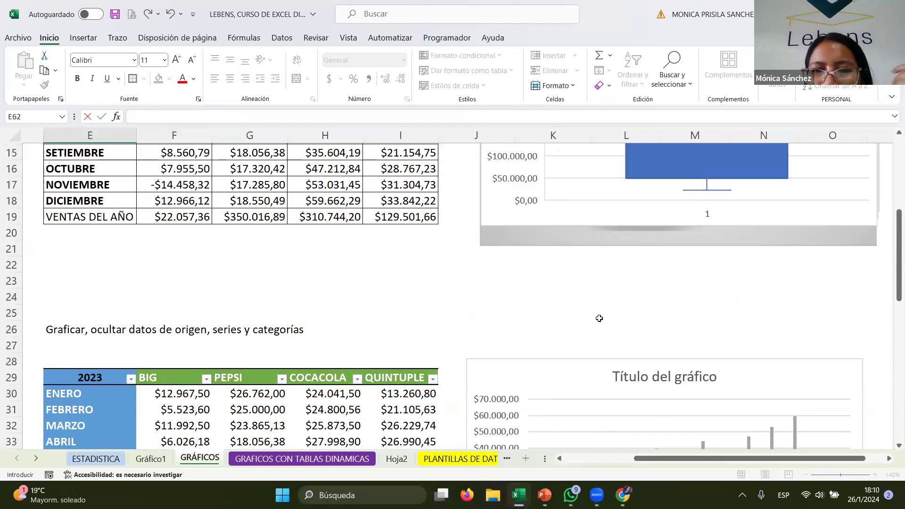
left_click(522, 216)
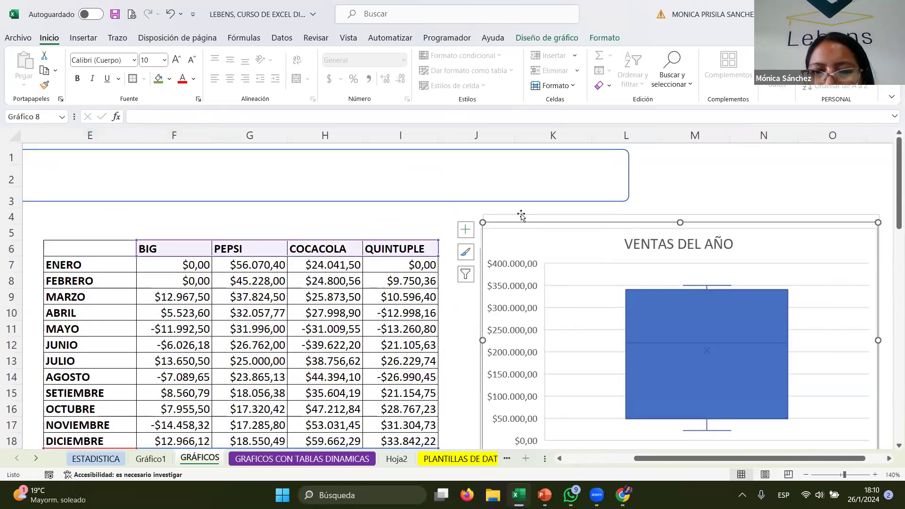
left_click_drag(524, 217, 86, 171)
left_click_drag(427, 189, 416, 290)
left_click_drag(546, 241, 780, 285)
left_click_drag(546, 262, 795, 277)
left_click_drag(575, 232, 849, 237)
left_click_drag(767, 292, 887, 288)
- Move the VENTAS MENSUALES DE MARCAS DE GASEOSAS bar chart next to the first data table
left_click(405, 285)
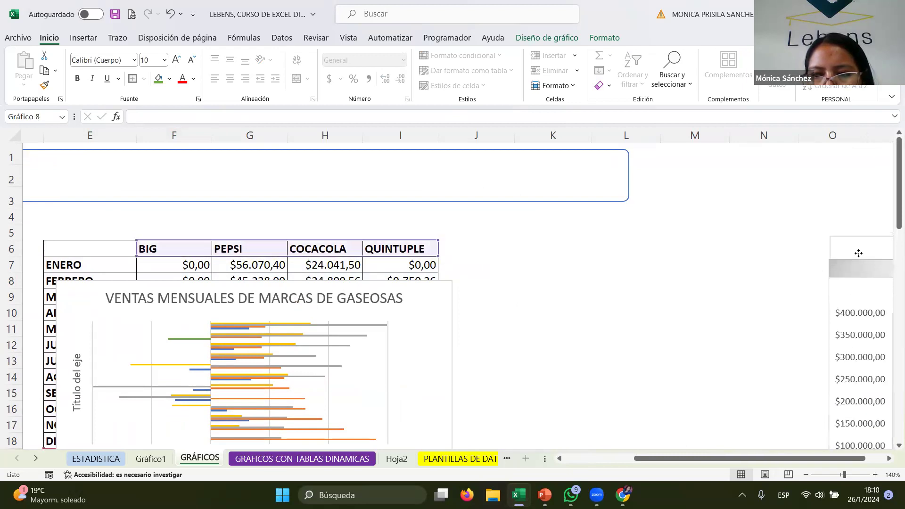
left_click_drag(406, 285, 694, 285)
left_click_drag(777, 262, 804, 218)
scroll(635, 330, "down", 2)
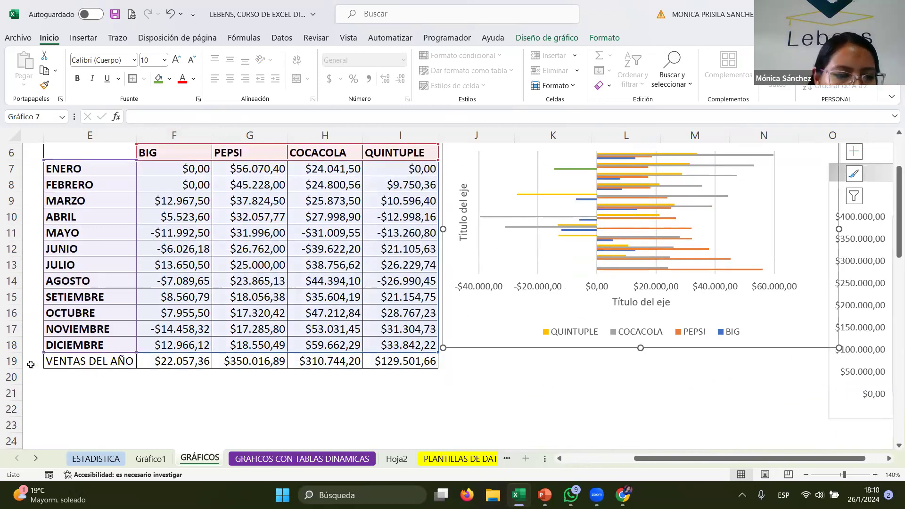
- Insert a blank row above VENTAS DEL AÑO in the first table and enter ENERO 2024 in it
left_click(11, 361)
key("ctrl+plus")
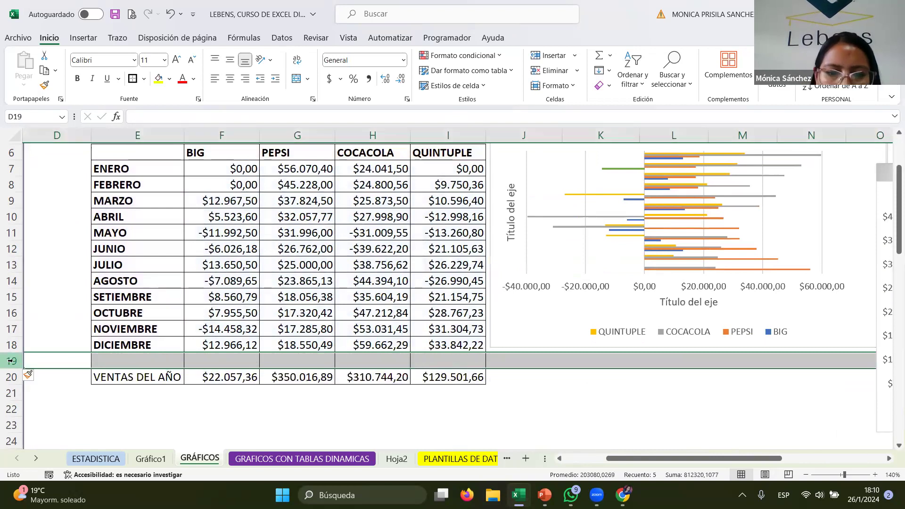
left_click(164, 366)
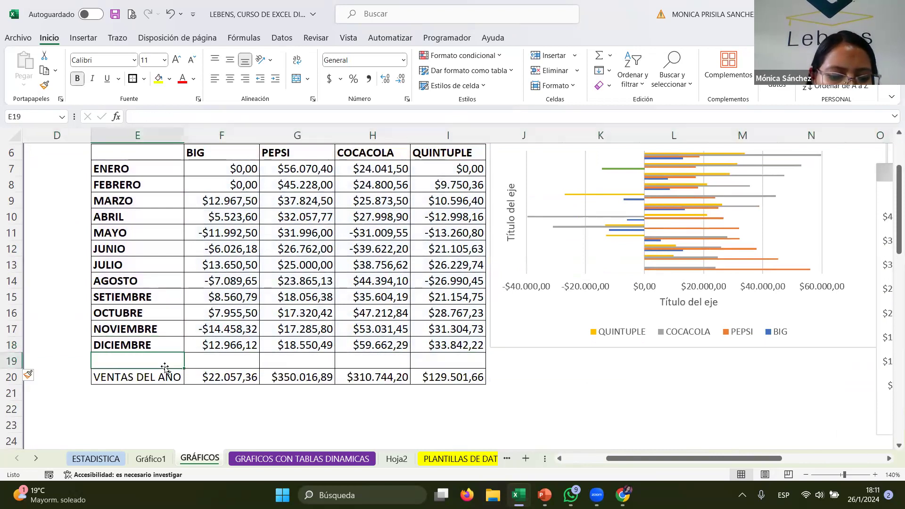
type("ENER")
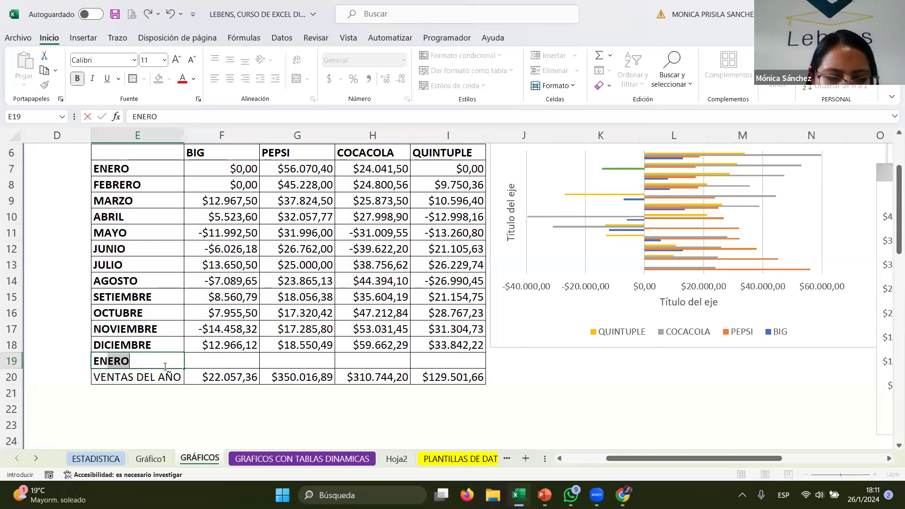
type("O 202")
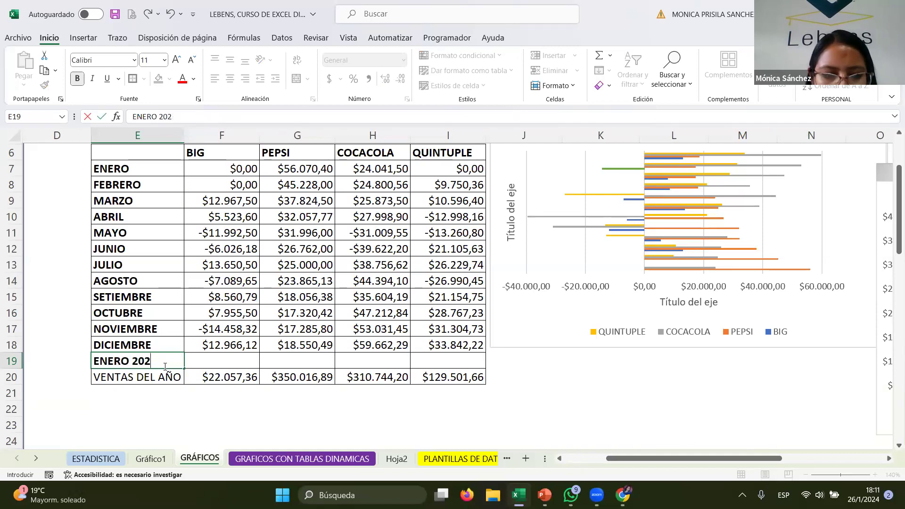
type("4")
key("Tab")
- Enter 5002000 as COCACOLA's value in the feb-24 row of the 2023 table
scroll(717, 272, "up", 1)
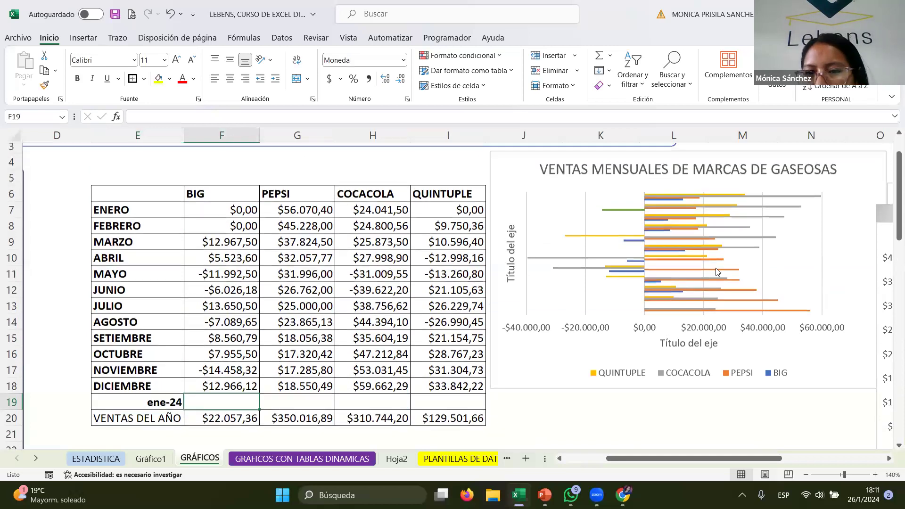
scroll(717, 272, "up", 1)
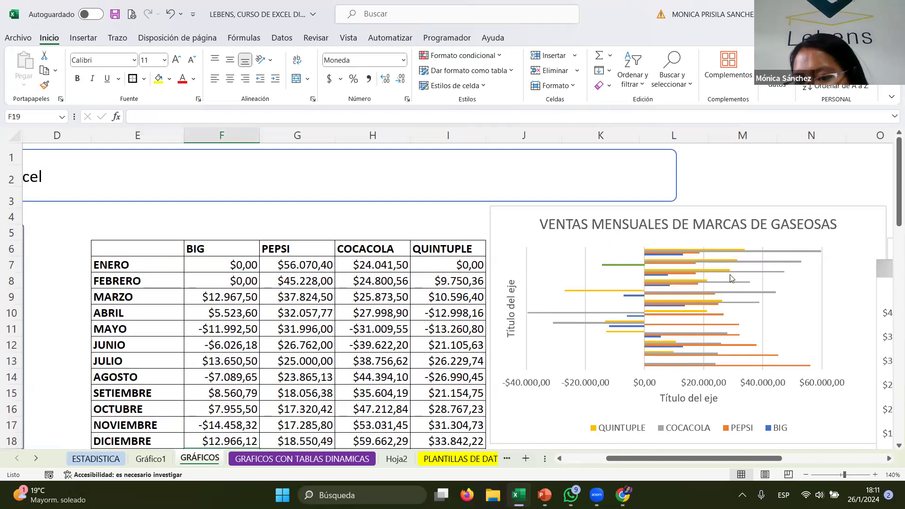
scroll(536, 324, "down", 9)
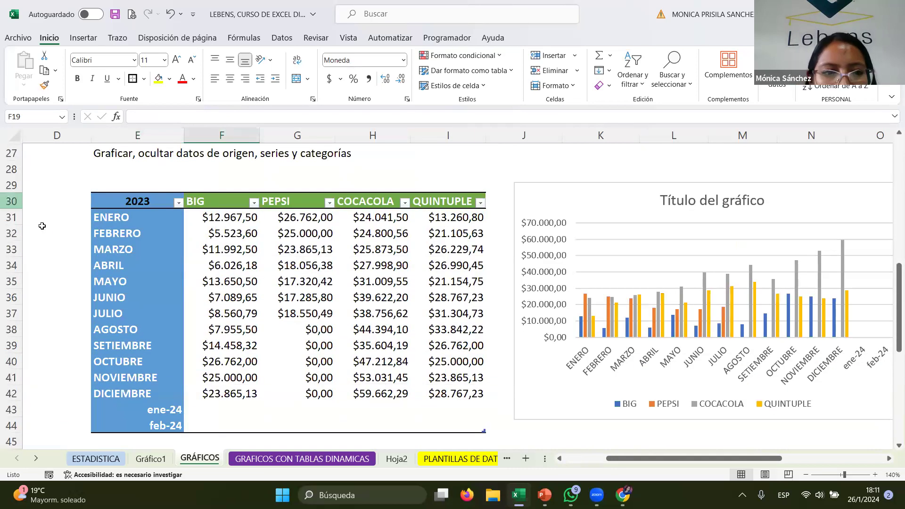
left_click(143, 216)
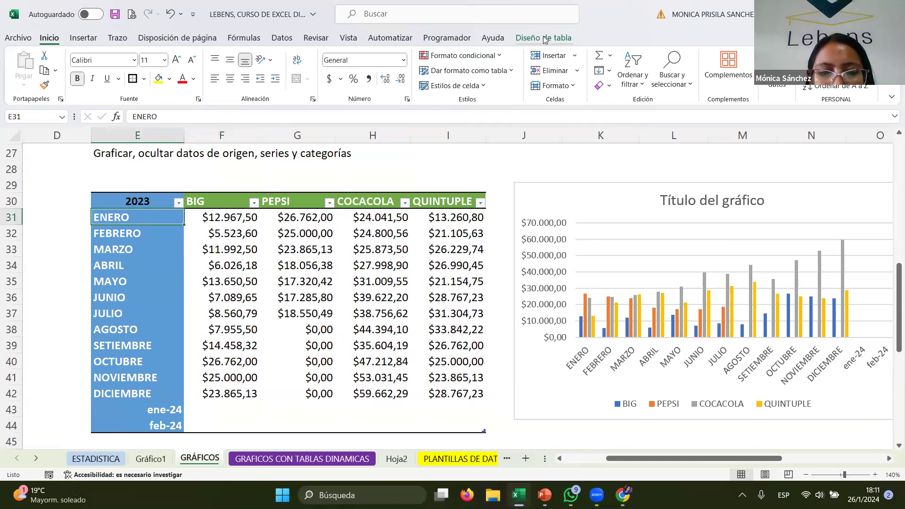
left_click_drag(162, 410, 452, 407)
left_click_drag(133, 429, 468, 423)
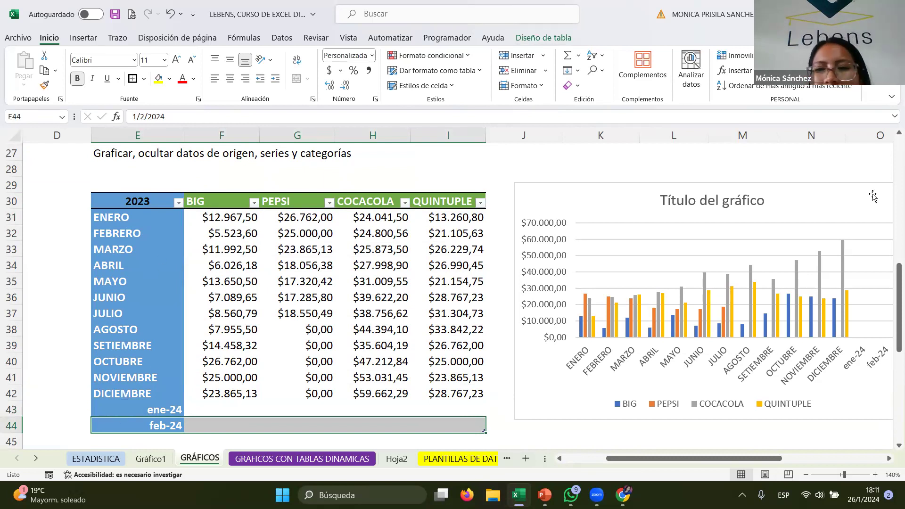
left_click_drag(745, 458, 756, 459)
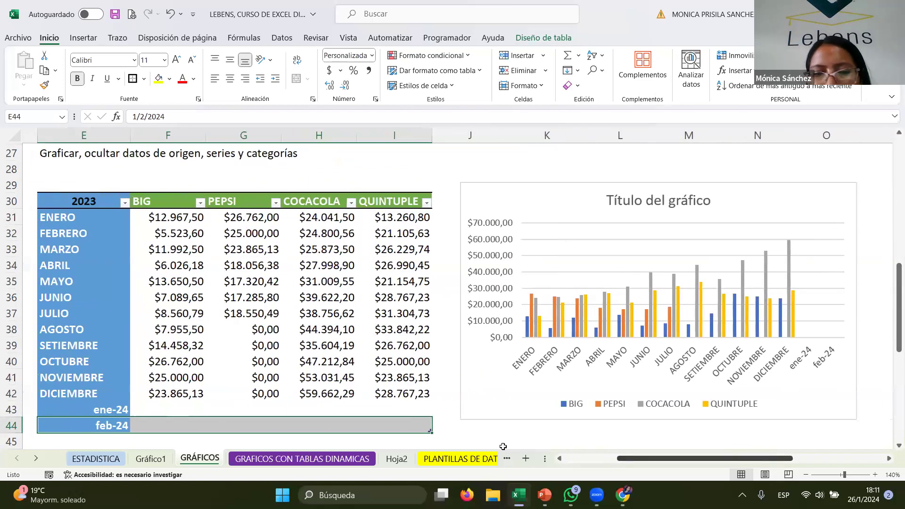
left_click(314, 420)
type("5002000")
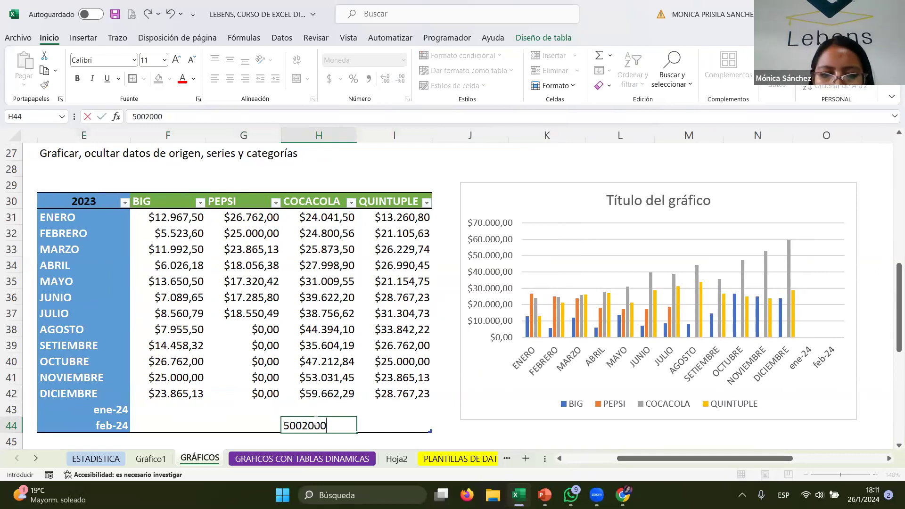
key("Up")
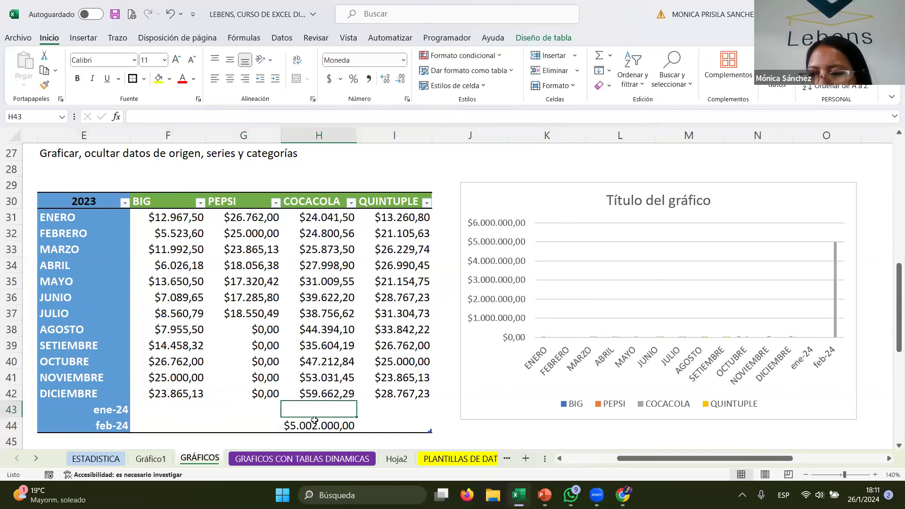
- Change COCACOLA's feb-24 value to 5000000 and then to 500000
left_click(306, 428)
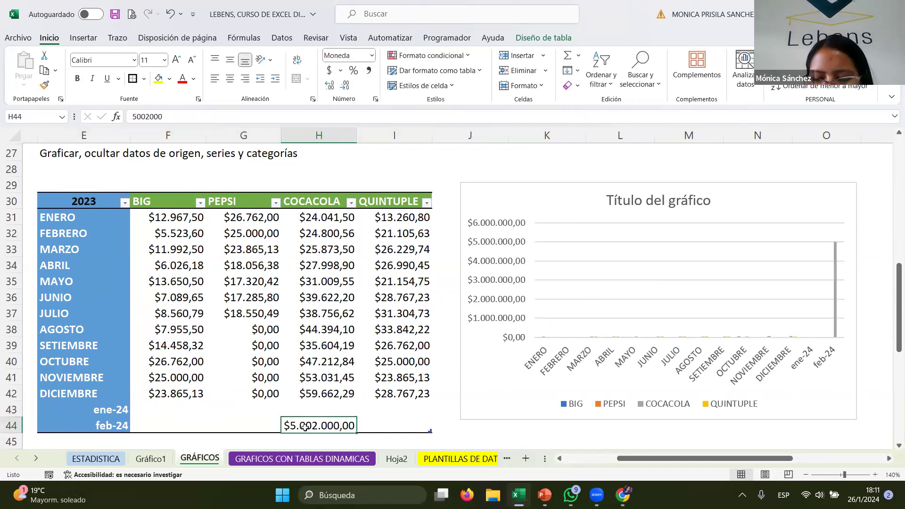
key("BackSpace")
type("500000")
key("Return")
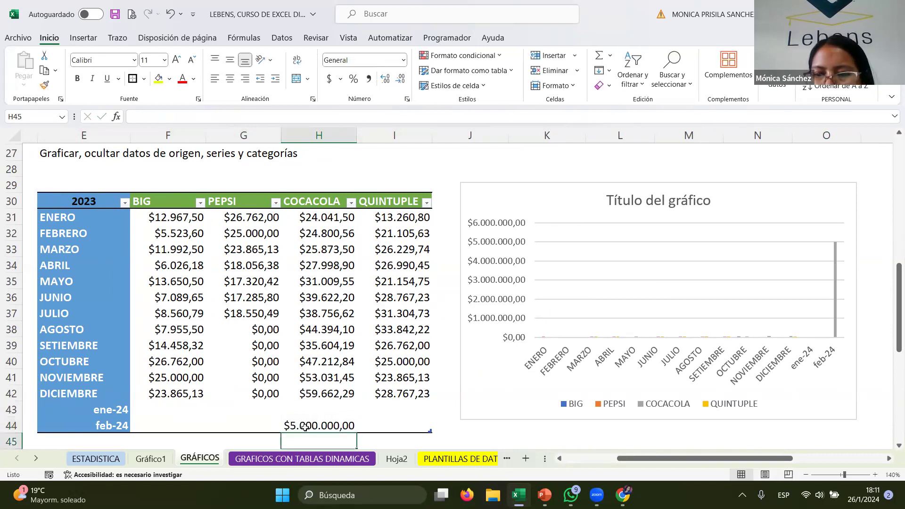
left_click(305, 427)
type("50")
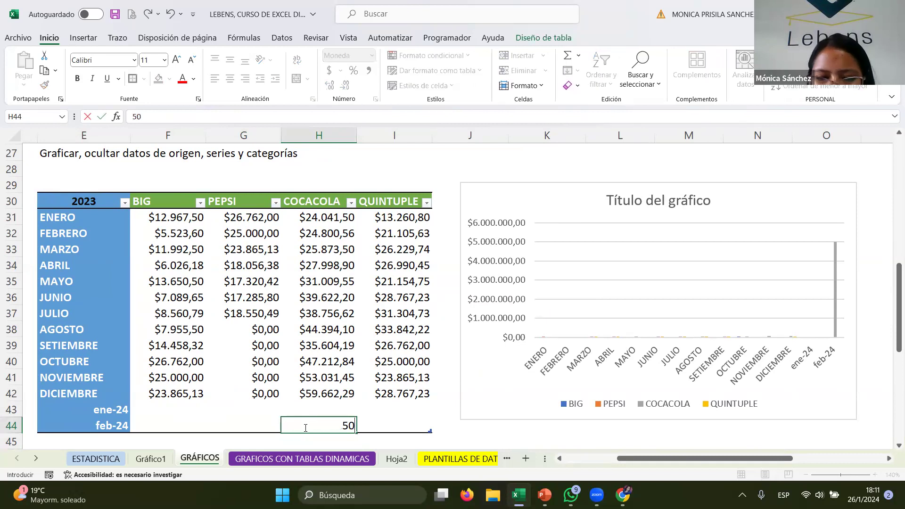
type("0.00000")
key("Return")
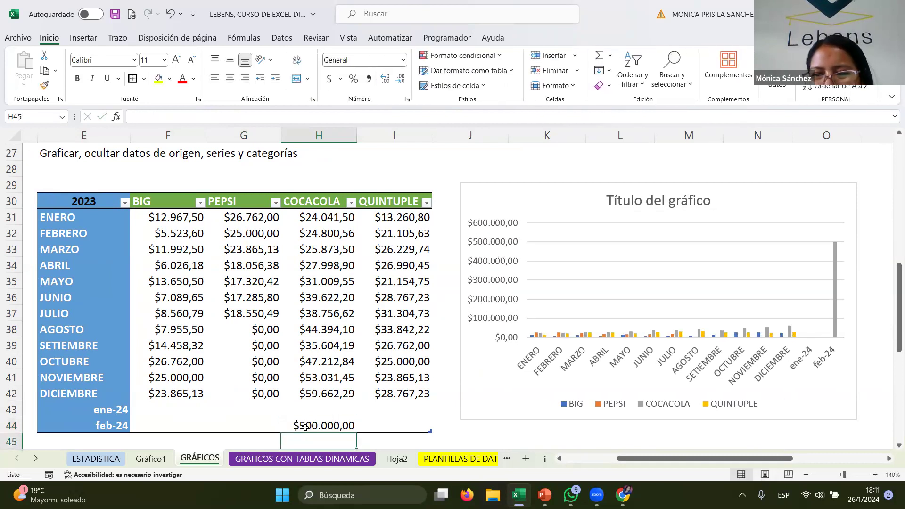
- Change COCACOLA's feb-24 value in the 2023 table to 844444
left_click(305, 427)
type("84")
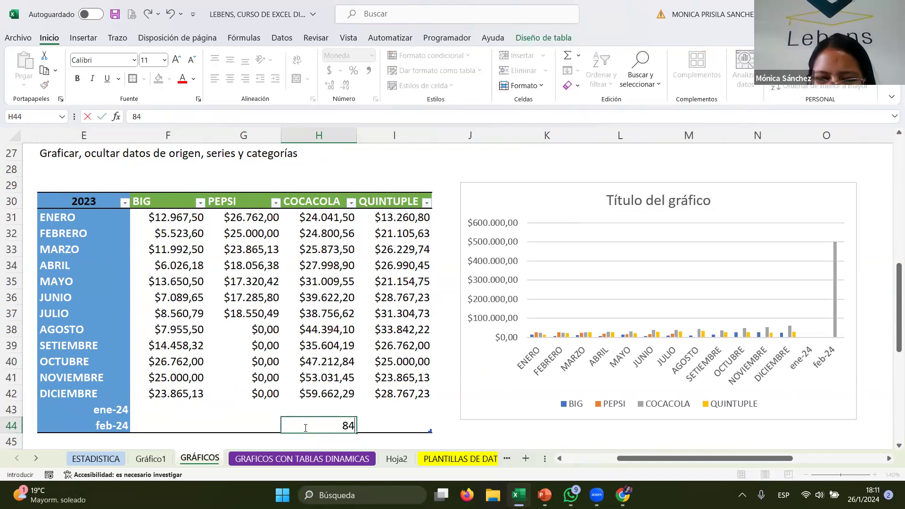
type("4.444")
key("Return")
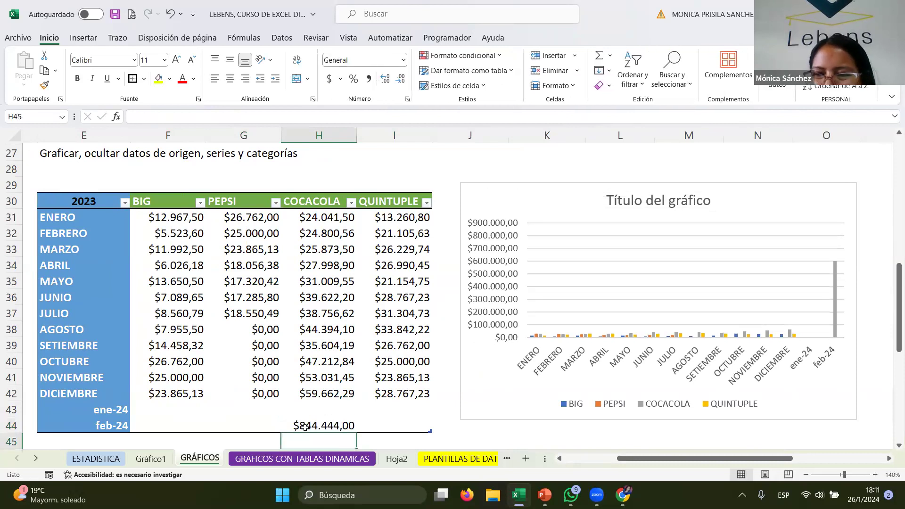
- Set COCACOLA's feb-24 value in the 2023 table to 8544
left_click(305, 427)
type("8544")
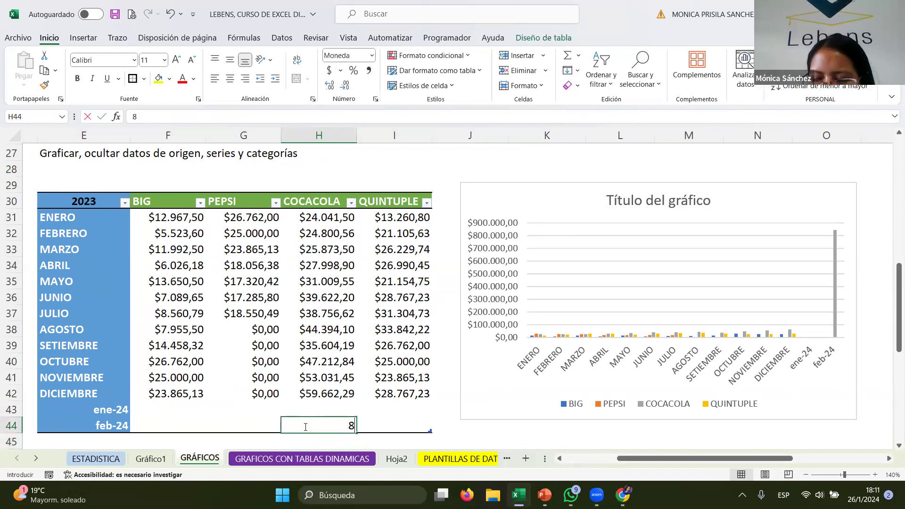
key("Return")
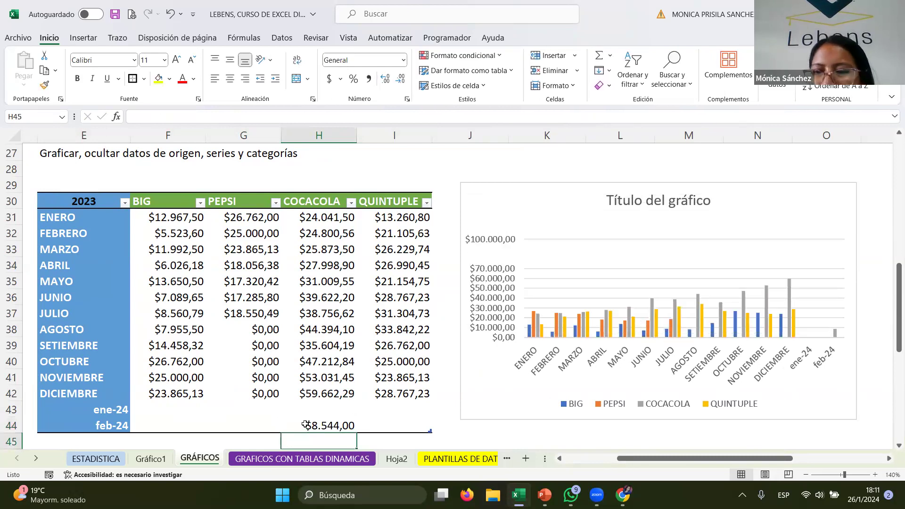
- Enter 844444 as QUINTUPLE's value in the feb-24 row of the 2023 table
left_click(419, 424)
type("84")
type("4.444")
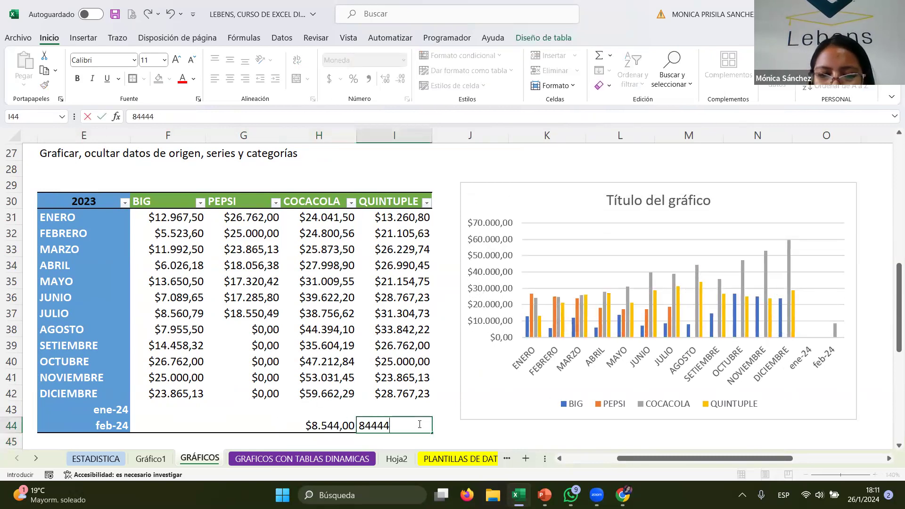
key("Return")
- Set QUINTUPLE's feb-24 value in the 2023 table to 74444
left_click(419, 420)
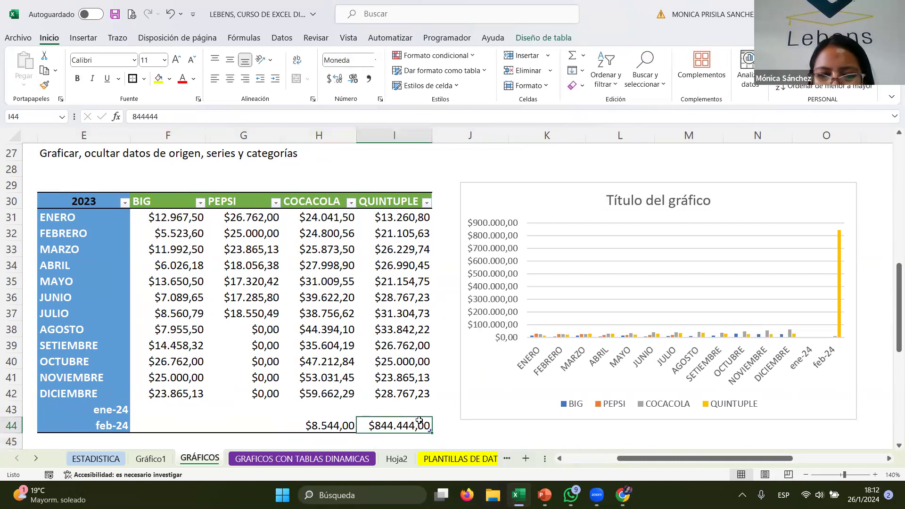
type("74444")
key("Return")
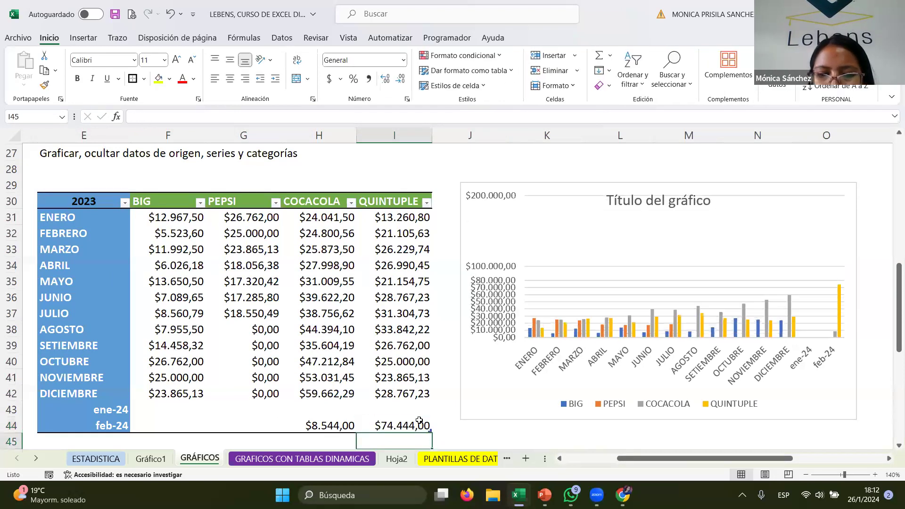
left_click(419, 420)
left_click(395, 408)
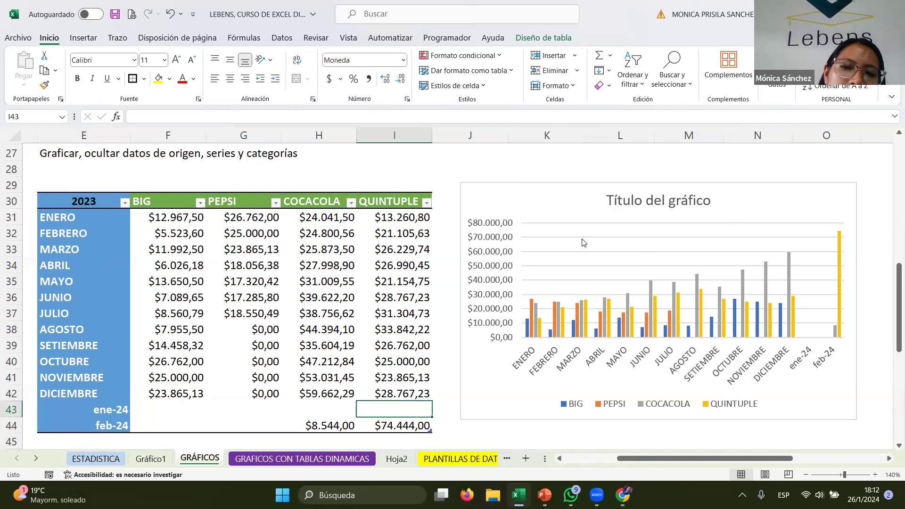
- Open the GRAFICOS CON TABLAS DINAMICAS sheet
left_click(529, 202)
scroll(287, 383, "up", 1)
scroll(294, 384, "up", 4)
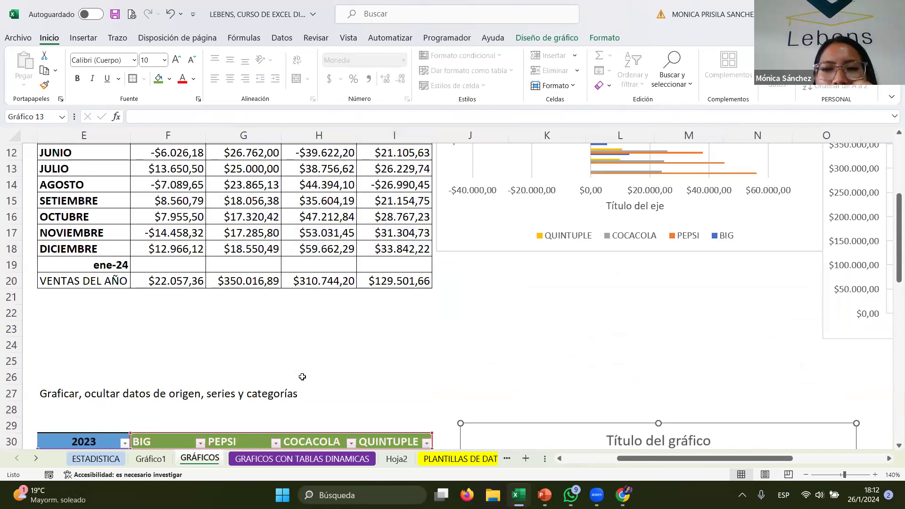
scroll(319, 423, "up", 4)
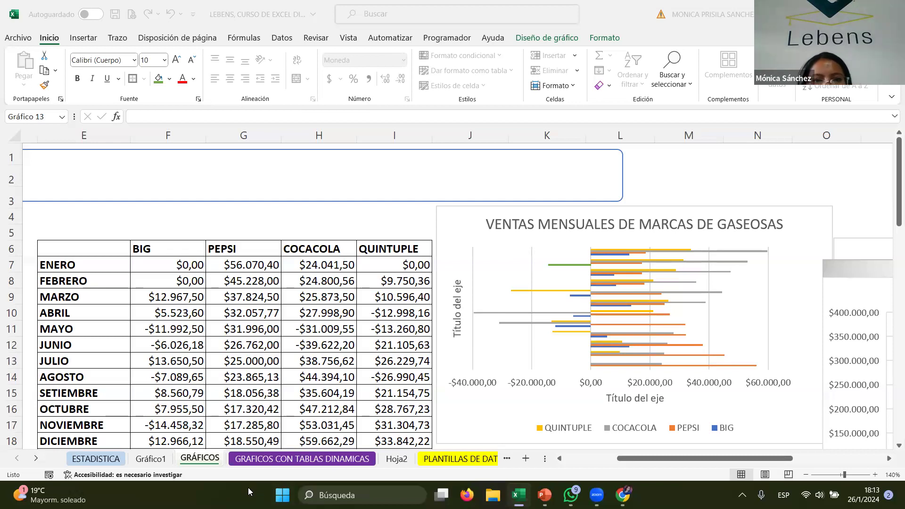
left_click(263, 458)
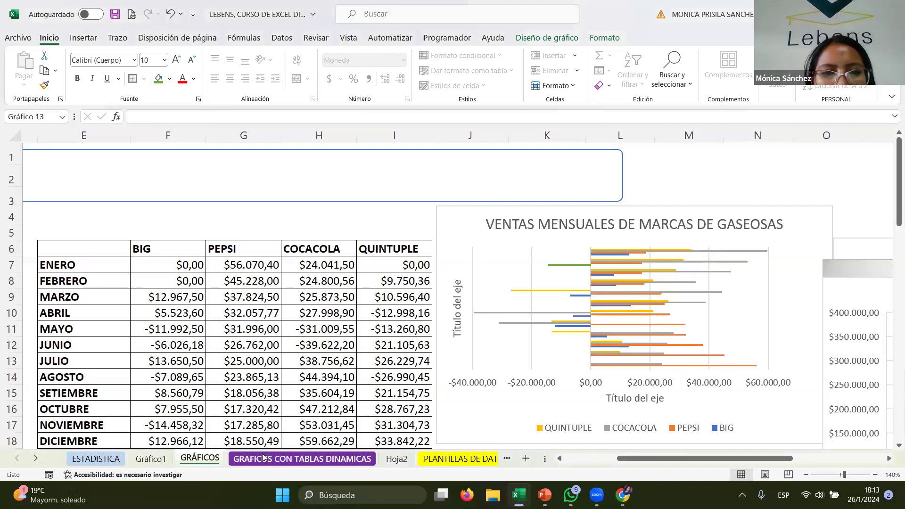
left_click(292, 455)
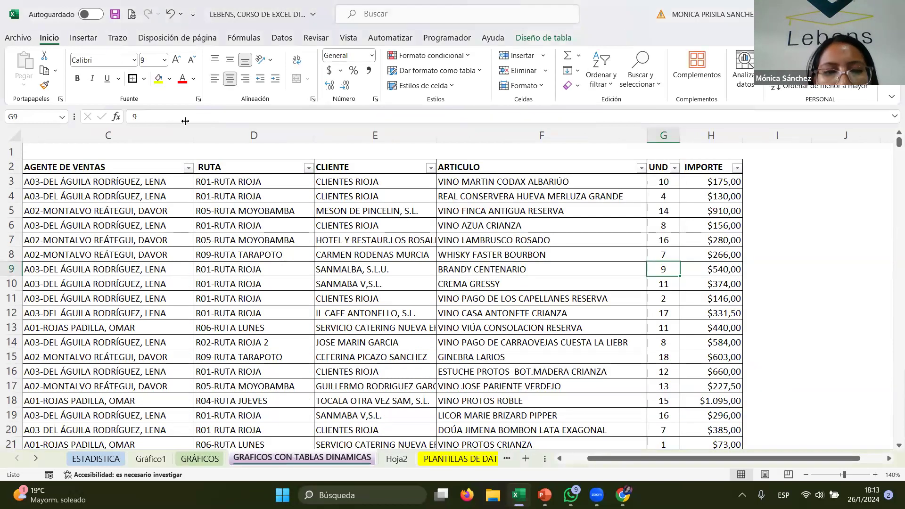
- Browse the sales records table down to its last row and back to the header row
left_click_drag(78, 168, 726, 439)
scroll(891, 216, "down", 10)
left_click_drag(895, 230, 890, 408)
scroll(778, 431, "down", 10)
scroll(794, 419, "up", 2)
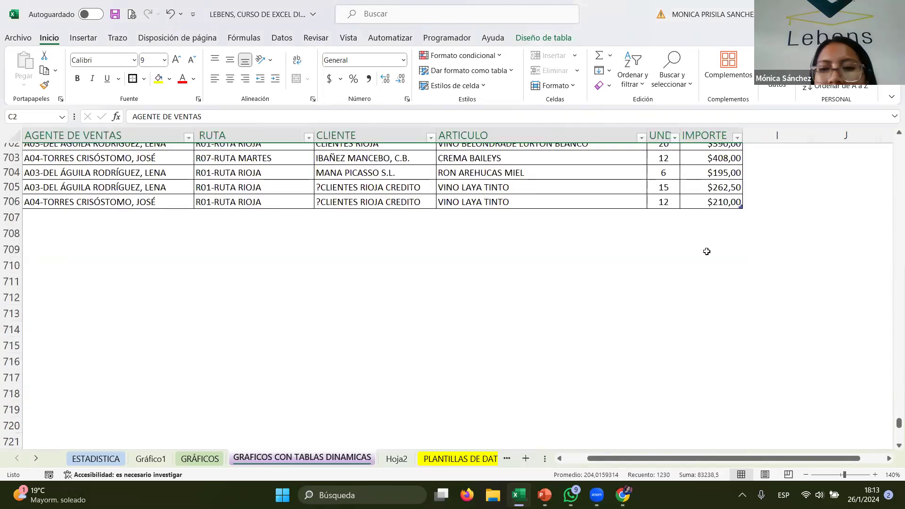
left_click(707, 213)
left_click(690, 201)
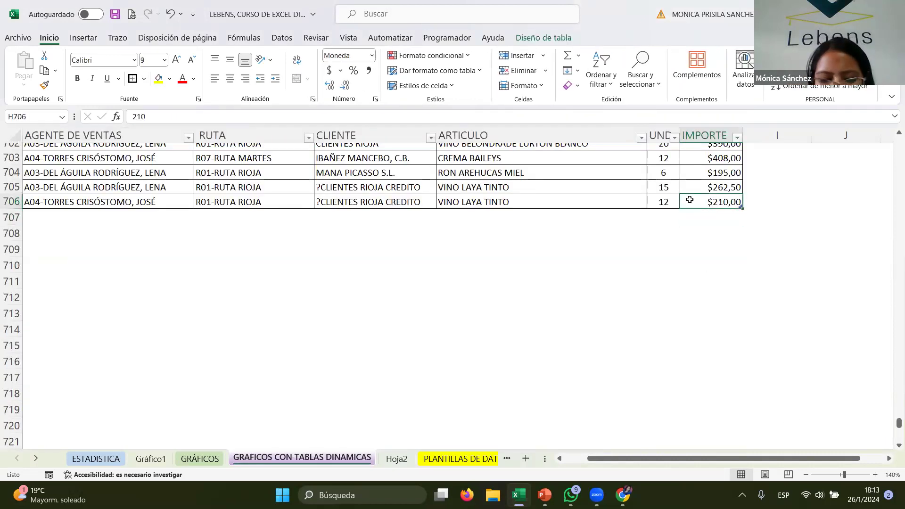
key("ctrl+Up")
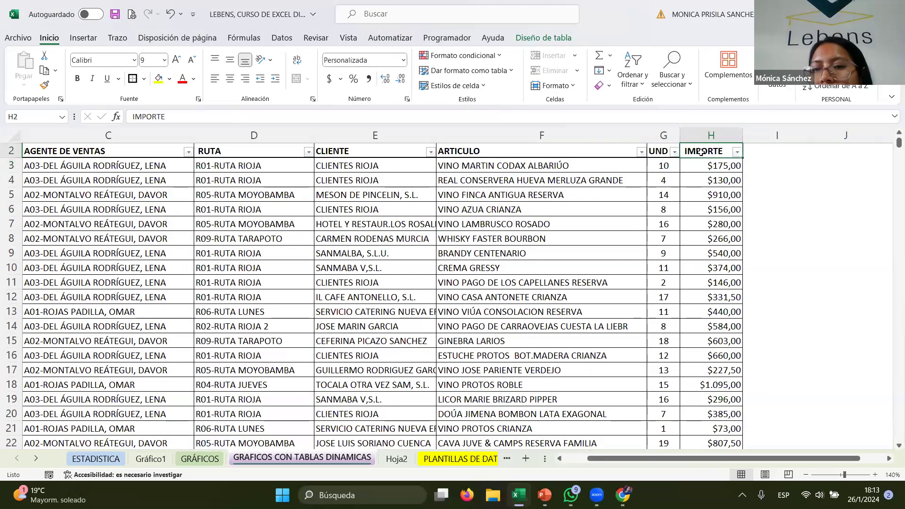
left_click(760, 181)
key("Right")
key("Right")
key("Right")
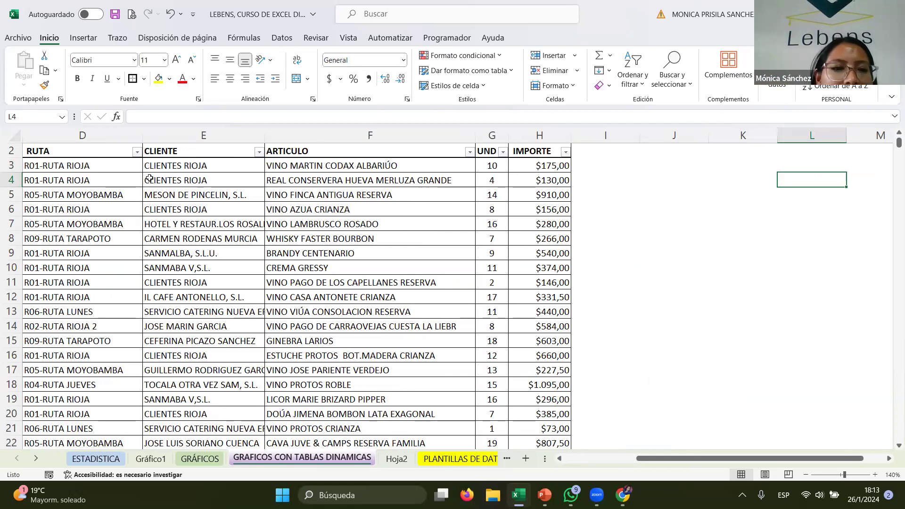
left_click_drag(659, 458, 590, 458)
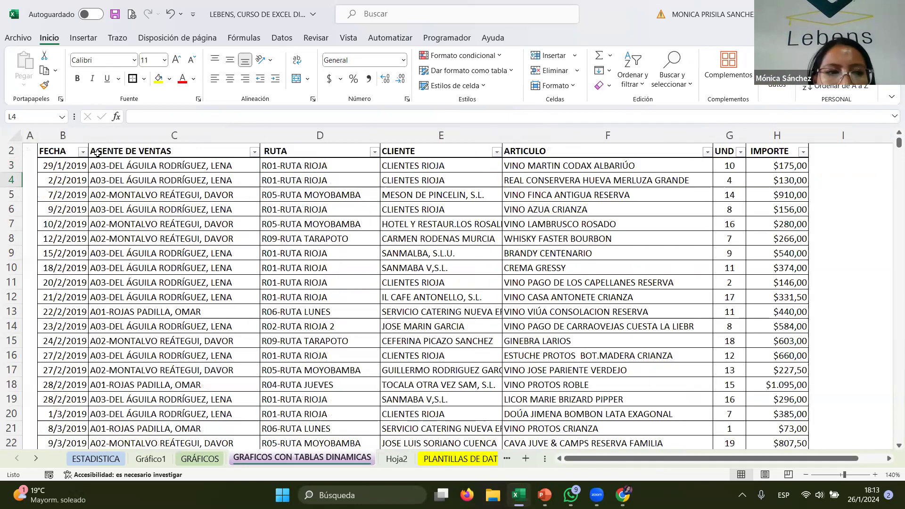
- Select the entire sales records table and create a blank PivotTable from it on a new sheet
left_click(61, 150)
key("ctrl+shift+Right")
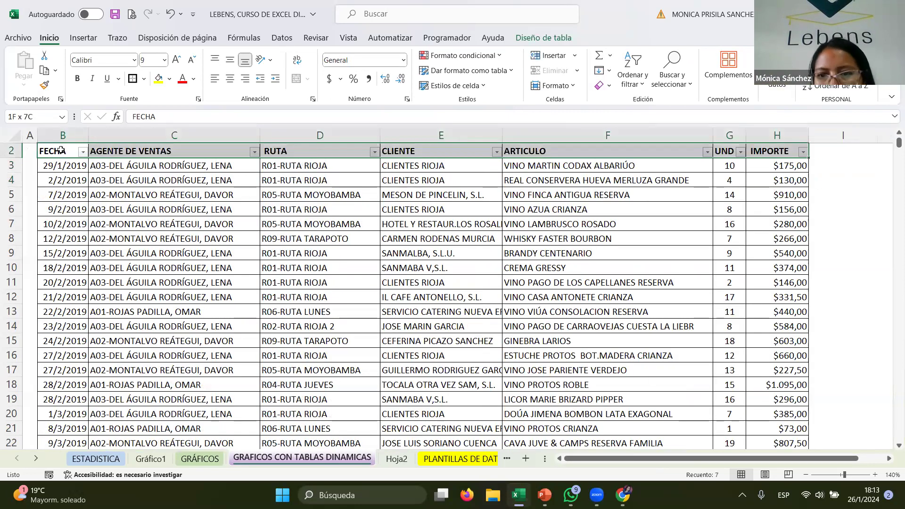
key("ctrl+shift+Down")
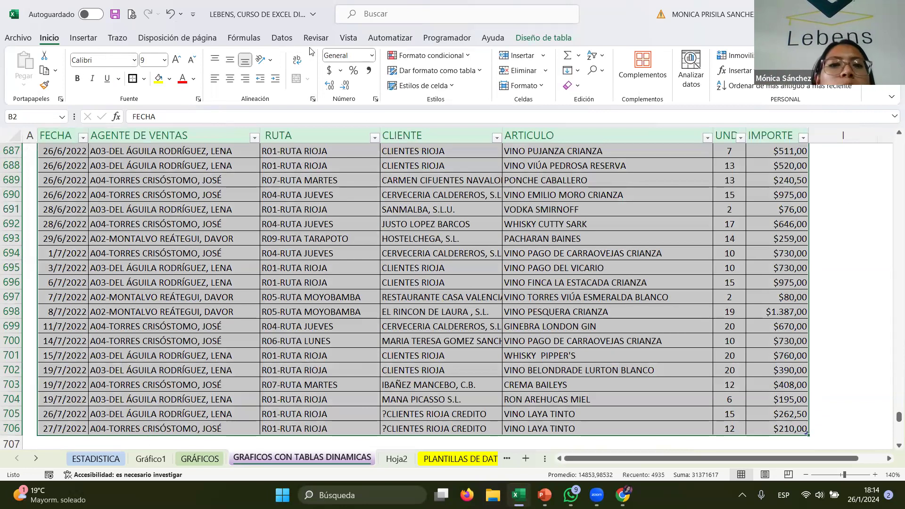
left_click(282, 38)
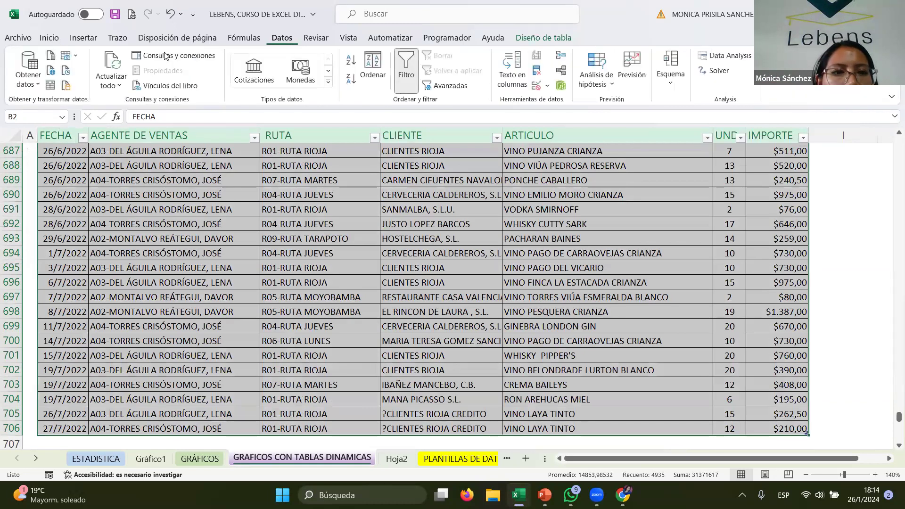
left_click(83, 37)
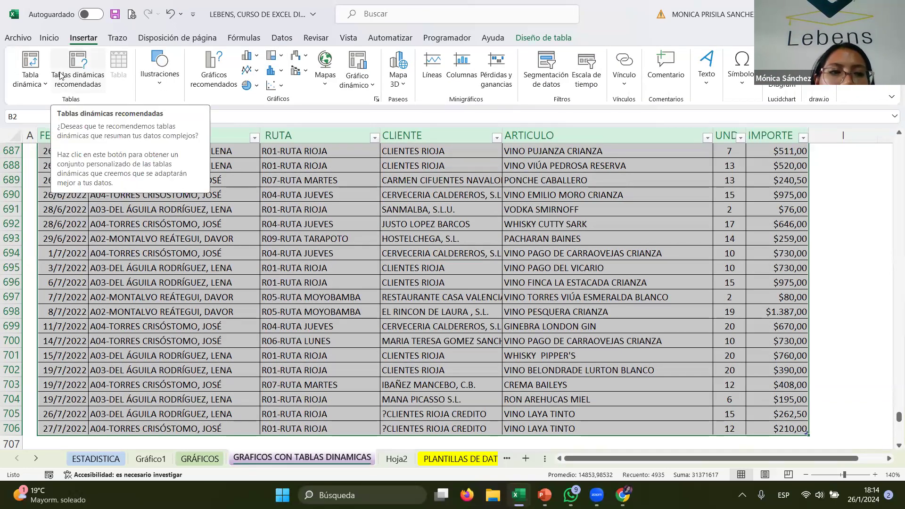
left_click(30, 78)
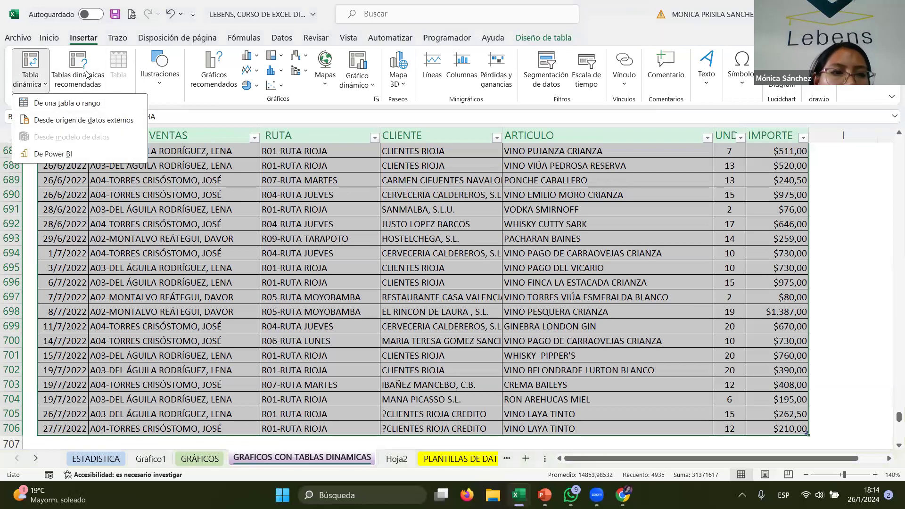
left_click(86, 74)
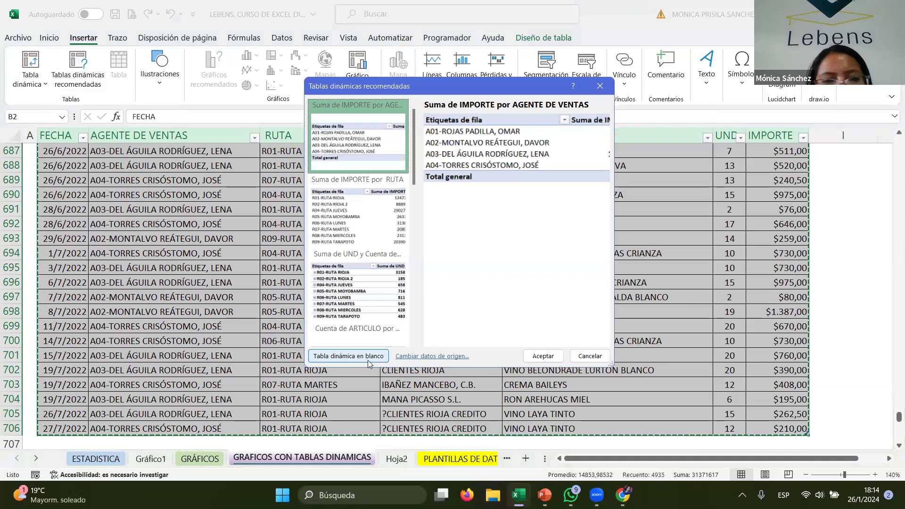
left_click(368, 357)
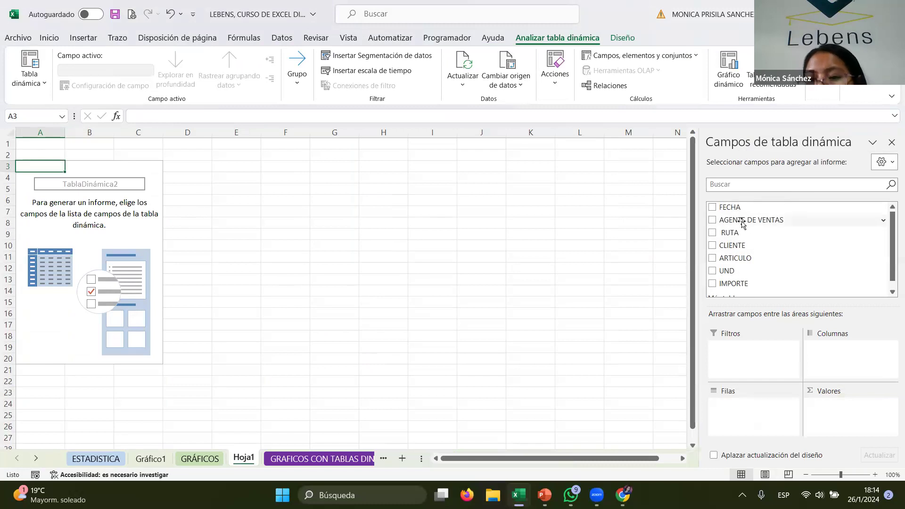
- Add RUTA as the PivotTable's rows and IMPORTE as its summed values
scroll(736, 257, "down", 1)
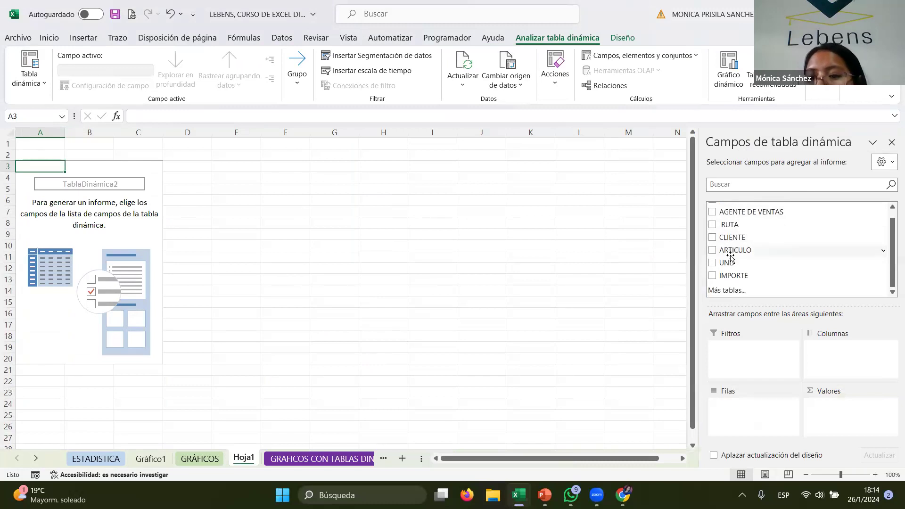
scroll(737, 264, "up", 1)
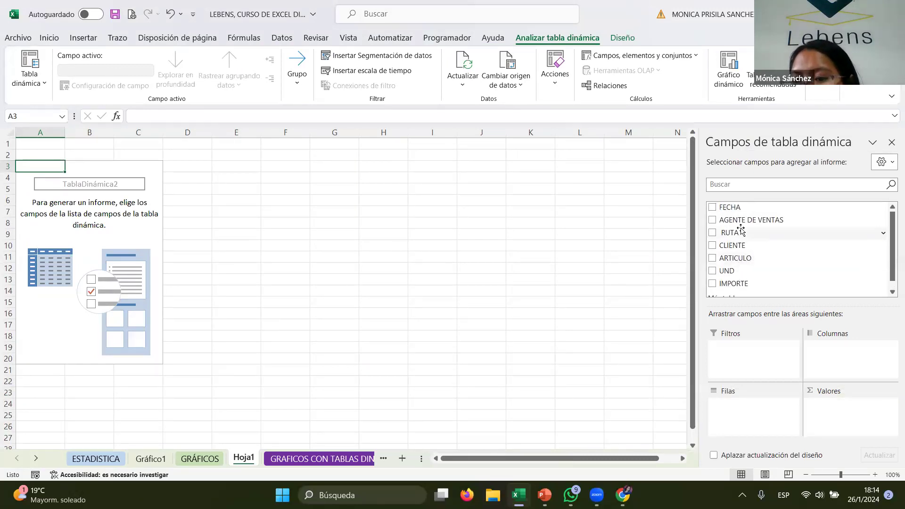
left_click(714, 234)
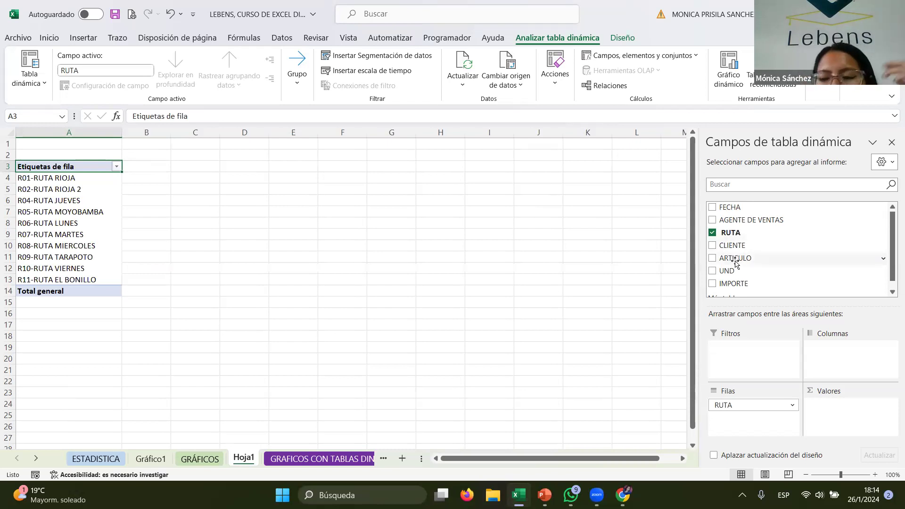
scroll(737, 272, "down", 1)
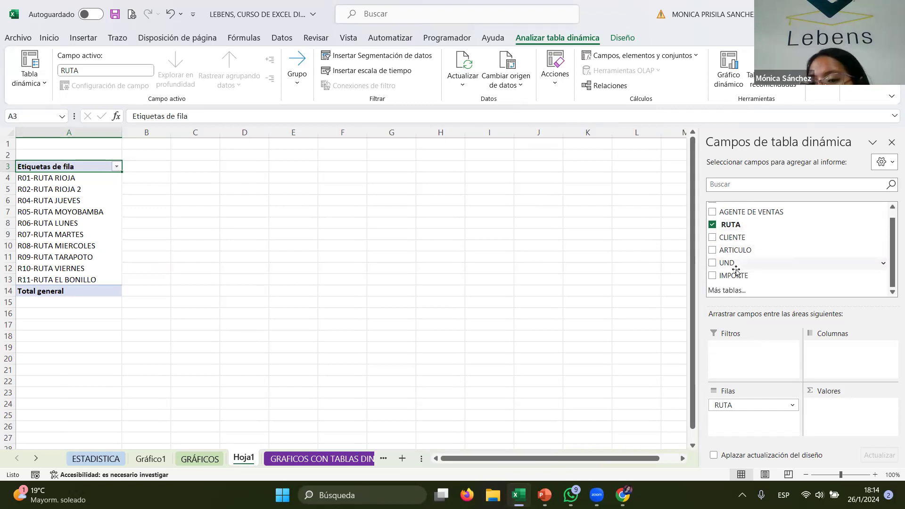
left_click(713, 276)
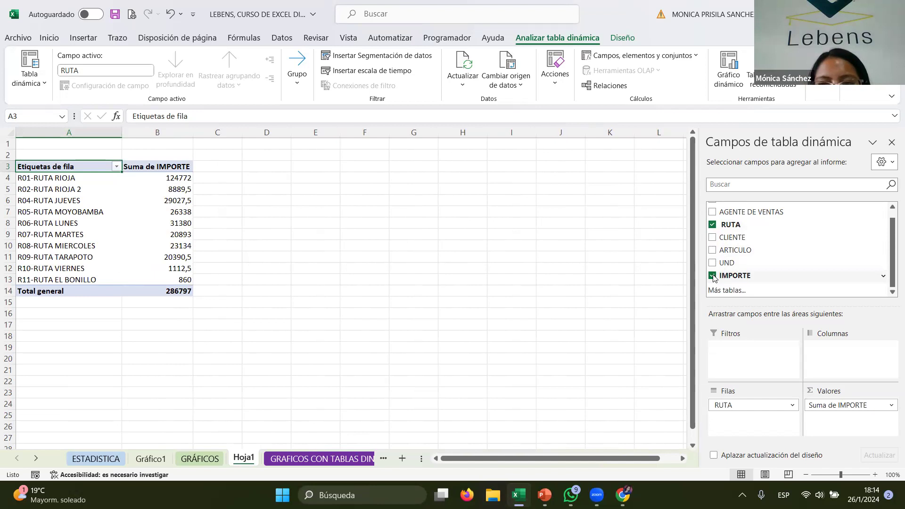
- Add UND to the PivotTable's values
left_click(713, 263)
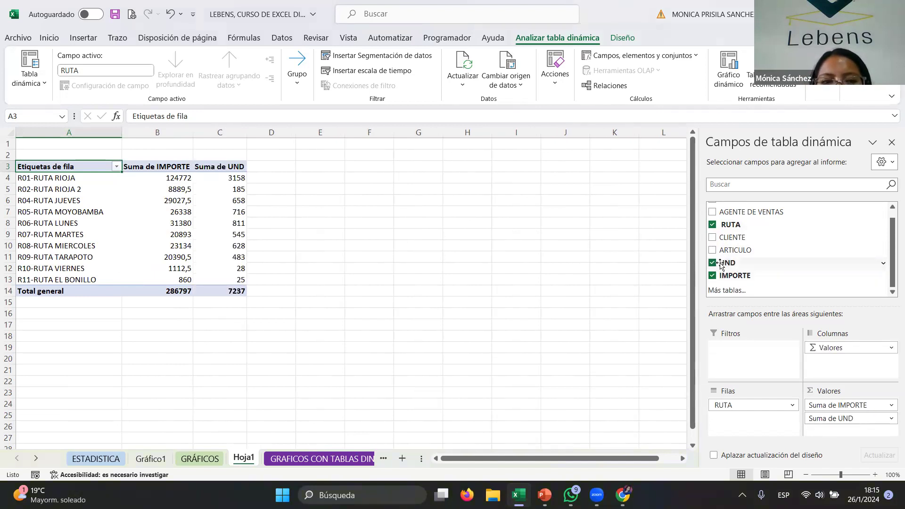
left_click(712, 264)
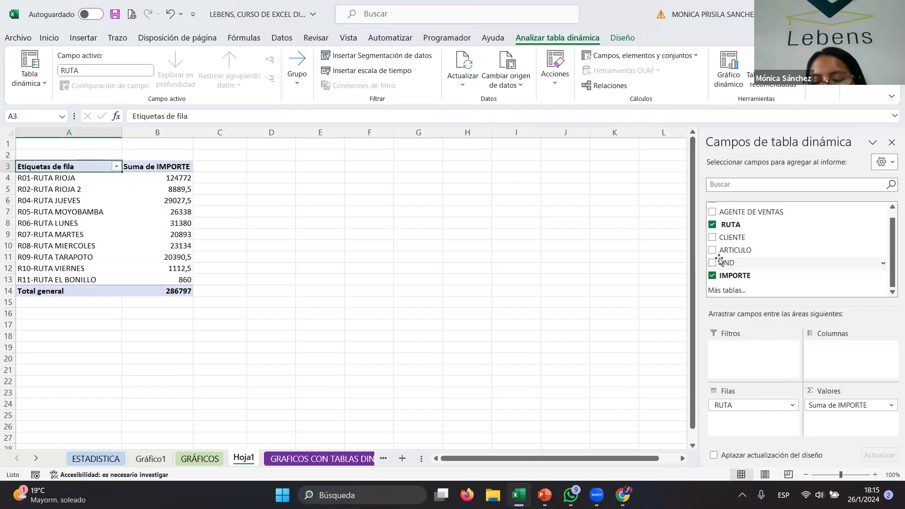
left_click(715, 262)
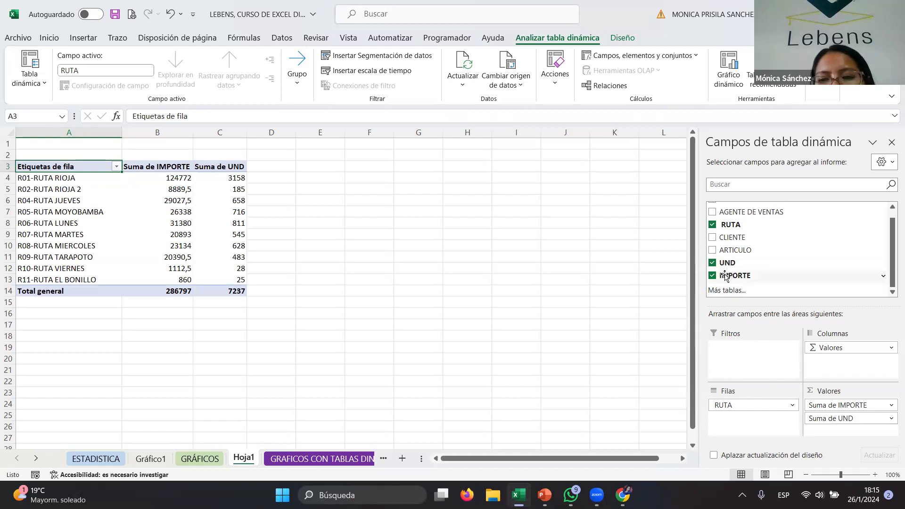
- Add IMPORTE to the values a second time and summarize it as Promedio (average)
left_click_drag(720, 277, 842, 424)
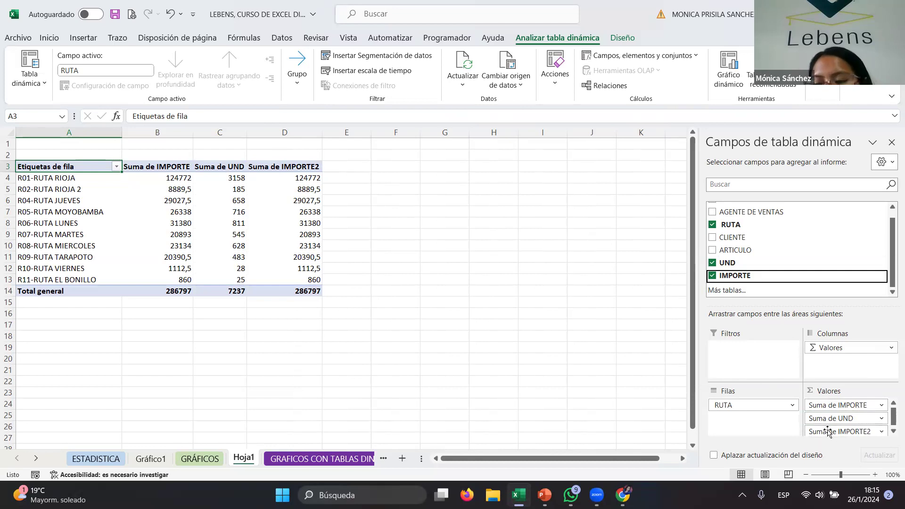
left_click(881, 432)
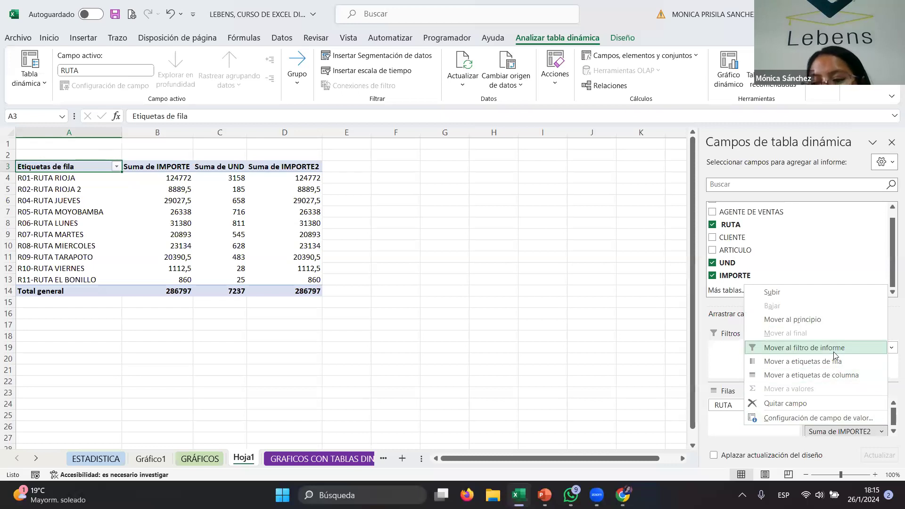
left_click(836, 419)
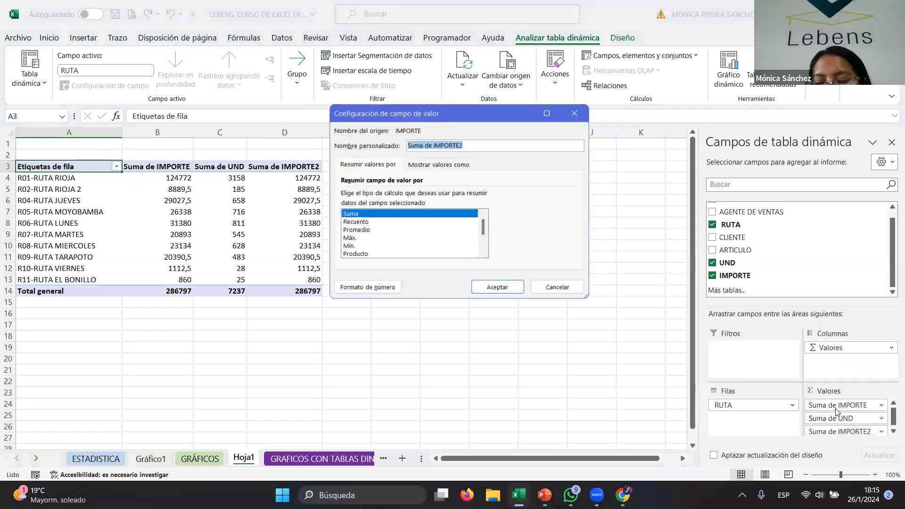
left_click(370, 230)
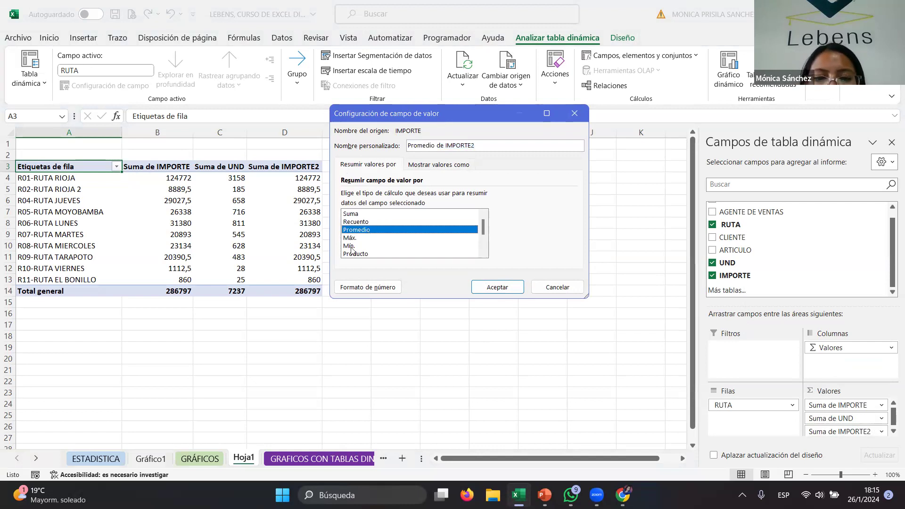
left_click(481, 293)
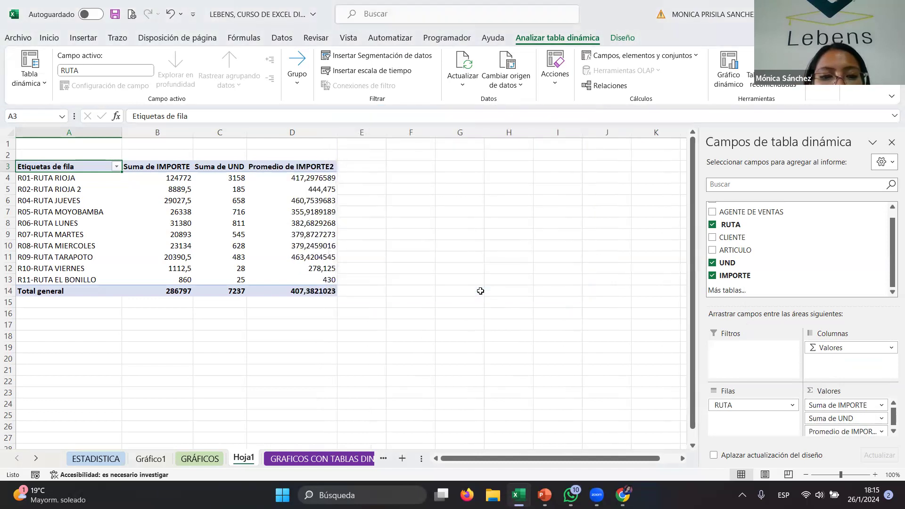
- Reduce the average column's number format to one decimal place
left_click_drag(323, 182, 322, 292)
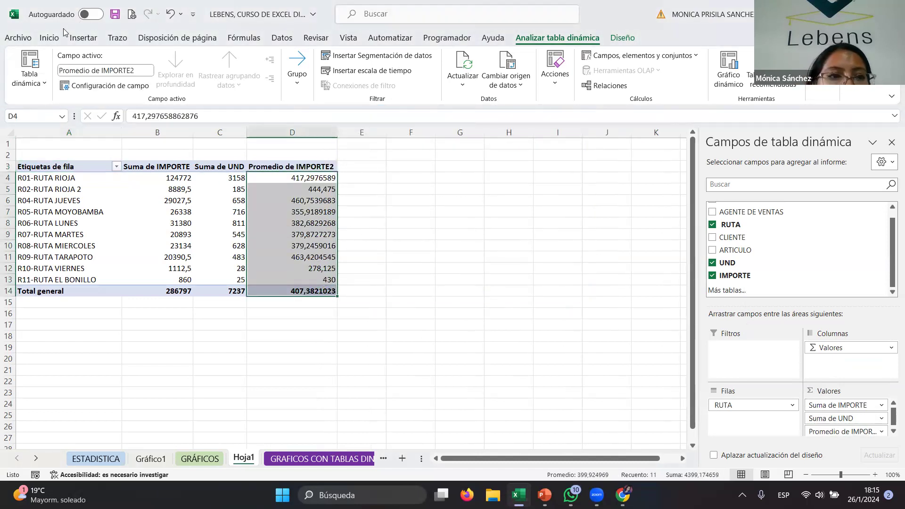
left_click(49, 38)
left_click(347, 85)
left_click(347, 84)
left_click(347, 85)
left_click(347, 85)
left_click(348, 85)
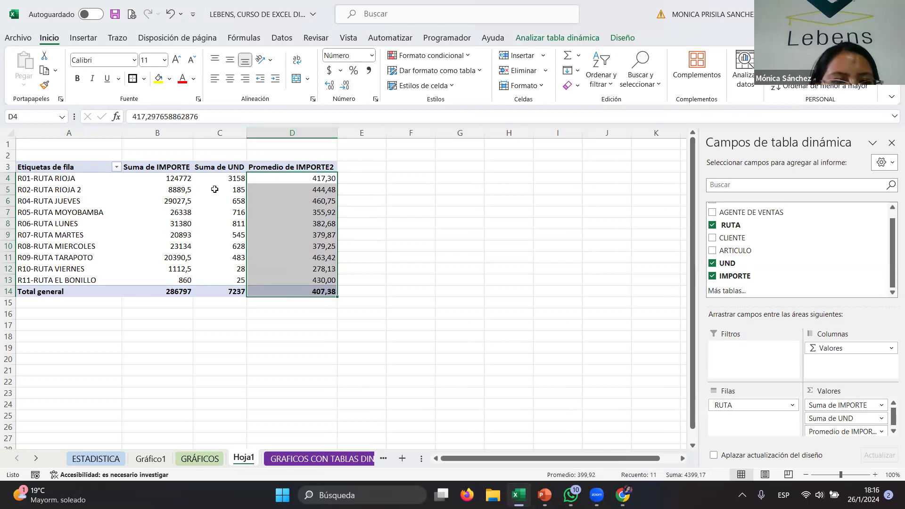
left_click(347, 86)
- Examine the PivotTable's summary values cell by cell and hide the field list pane
left_click(400, 224)
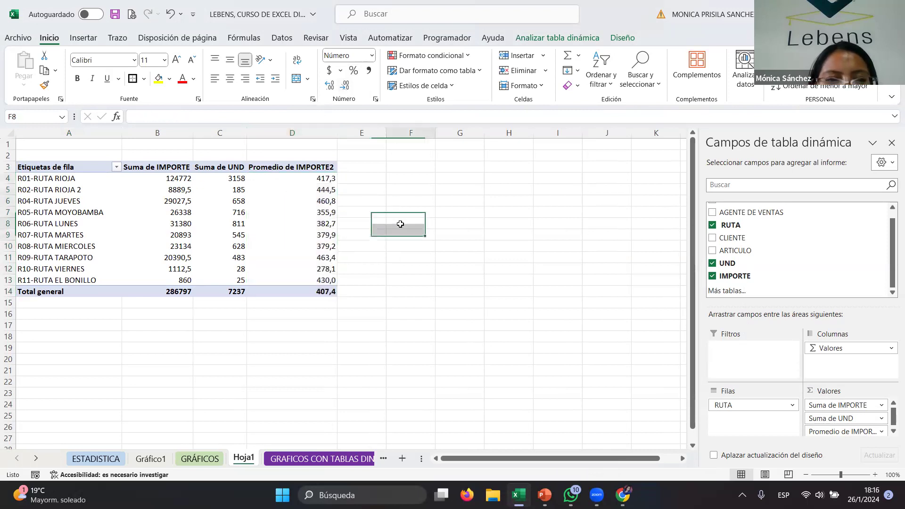
left_click(330, 179)
left_click(325, 203)
left_click(321, 244)
left_click(321, 283)
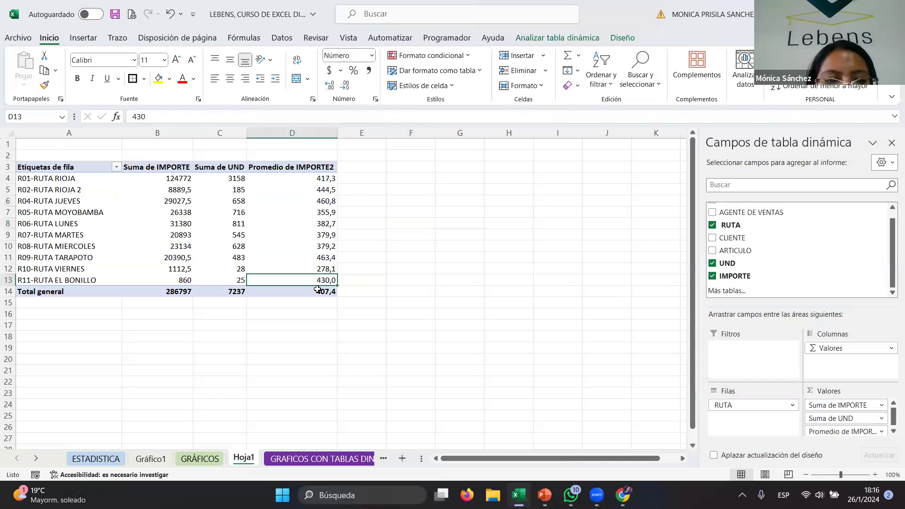
left_click(318, 290)
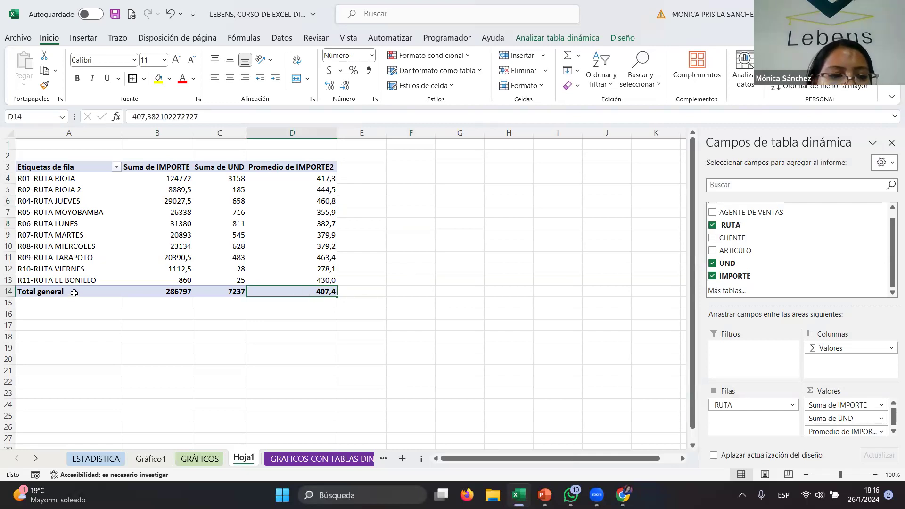
left_click(137, 290)
left_click(230, 281)
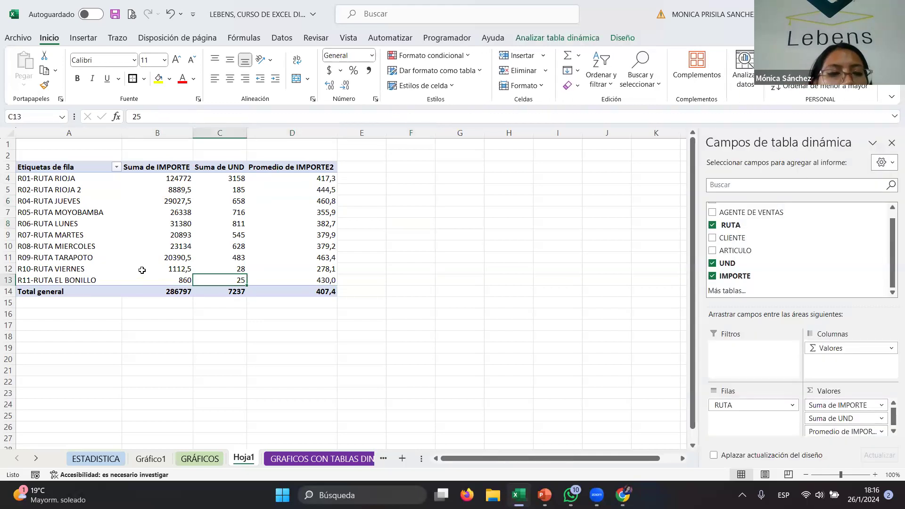
left_click(892, 143)
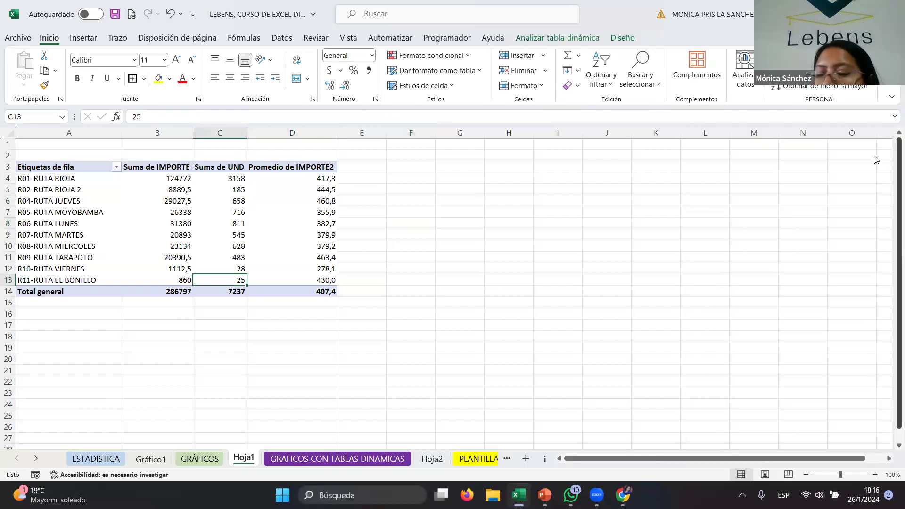
- Select the whole PivotTable and try to insert a scatter chart from it
left_click_drag(70, 167, 307, 290)
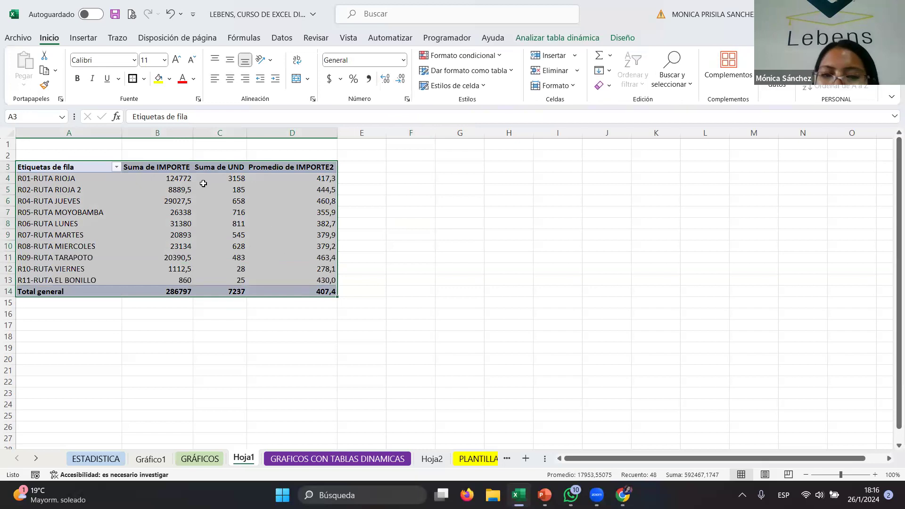
left_click(85, 38)
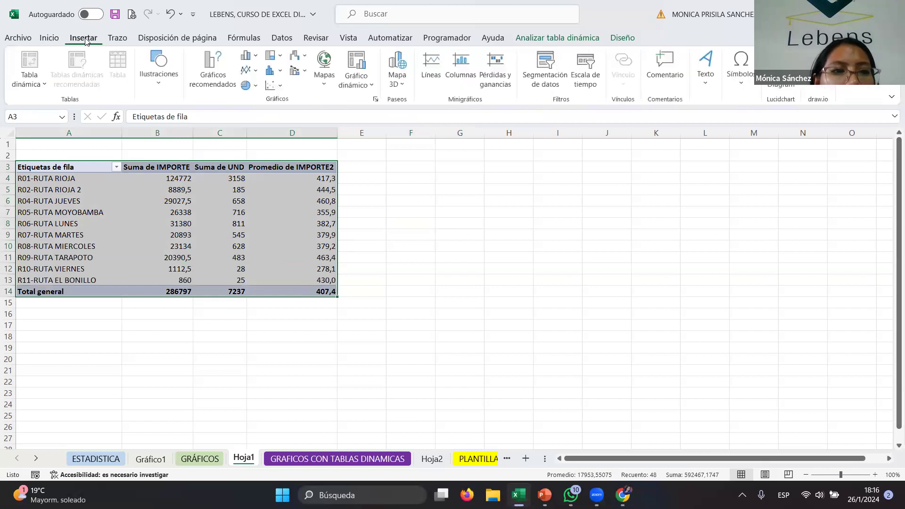
left_click(257, 72)
left_click(273, 85)
left_click(274, 85)
left_click(283, 126)
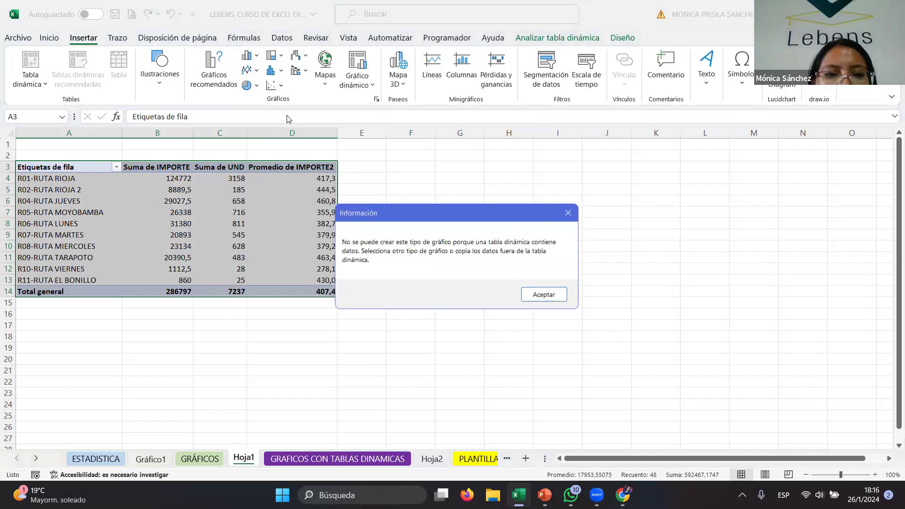
left_click(569, 215)
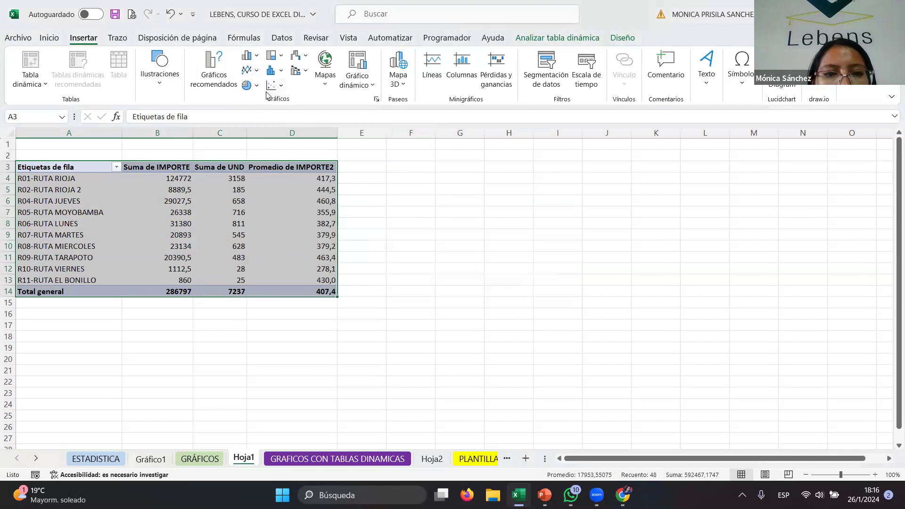
- Insert a clustered column PivotChart from the PivotTable and move and enlarge it beside the table
left_click(249, 71)
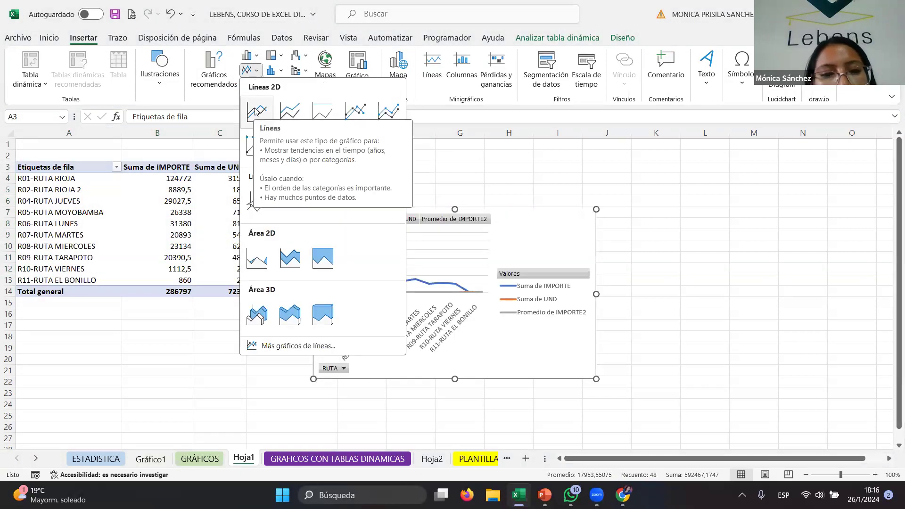
left_click(250, 56)
left_click(250, 55)
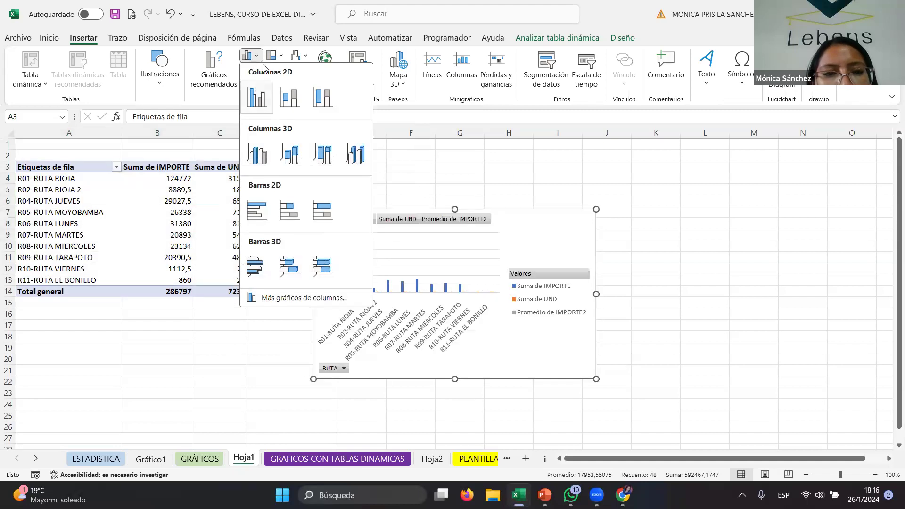
left_click(267, 88)
left_click_drag(505, 223, 577, 185)
left_click_drag(669, 340, 756, 399)
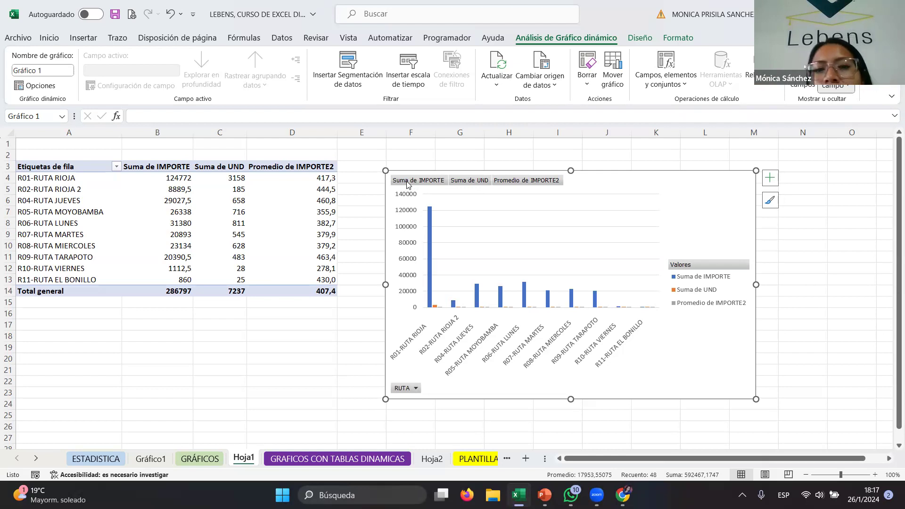
- Remove the Suma de IMPORTE field from the PivotChart
right_click(406, 184)
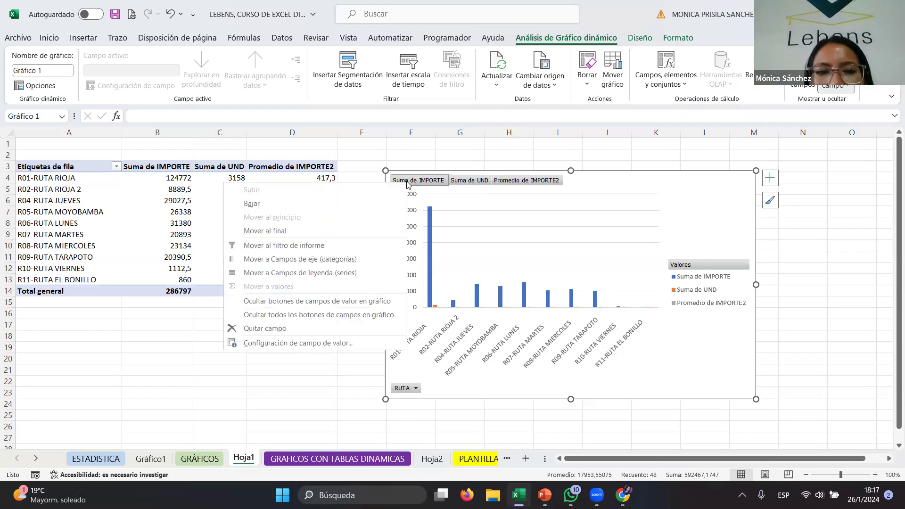
left_click(302, 329)
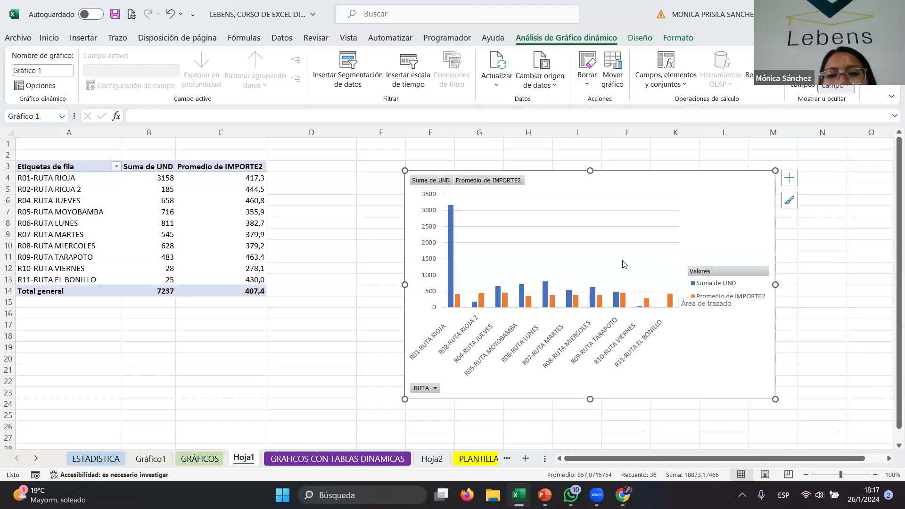
left_click(536, 295)
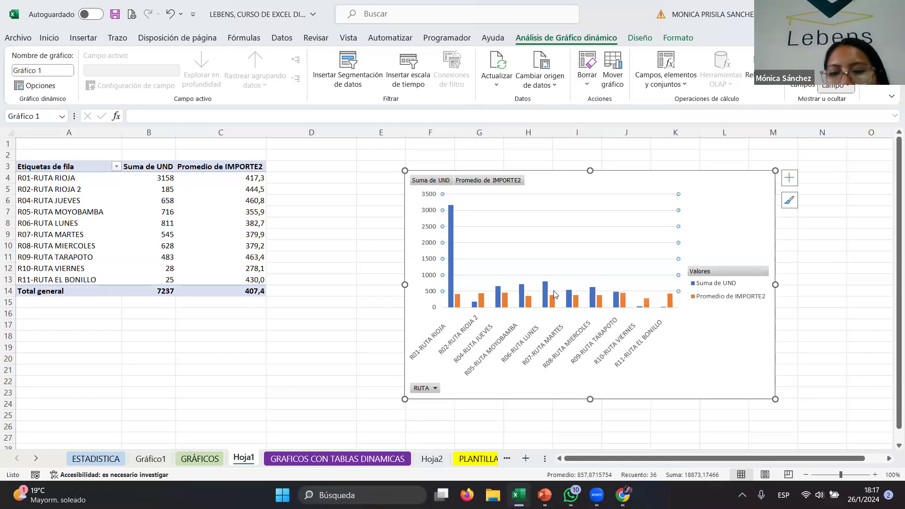
left_click(543, 295)
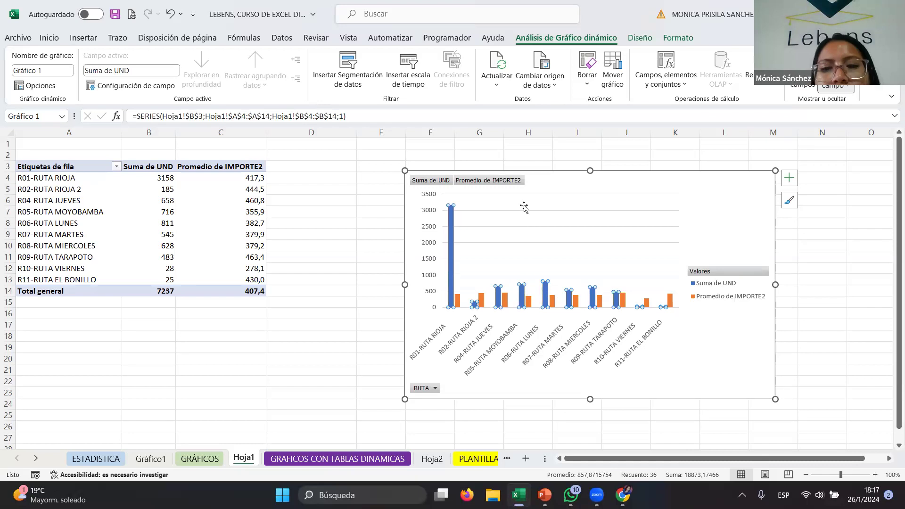
- Add axis titles and a chart title to the PivotChart, then enlarge and reposition the chart beside the table
left_click(790, 178)
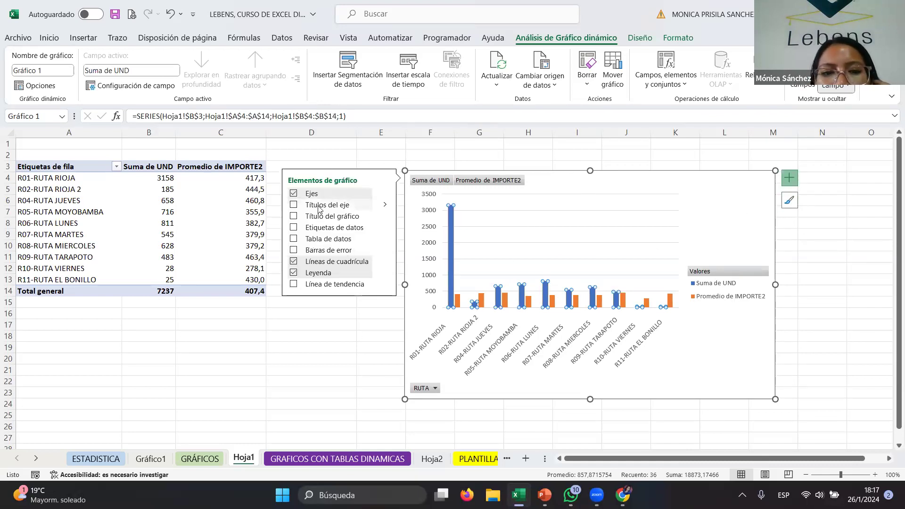
left_click(294, 206)
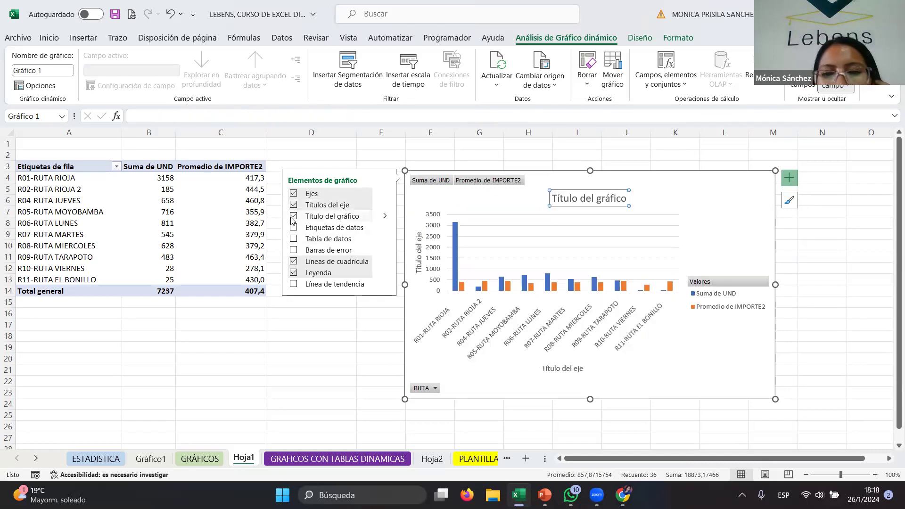
left_click_drag(775, 399, 817, 427)
left_click_drag(711, 178, 674, 180)
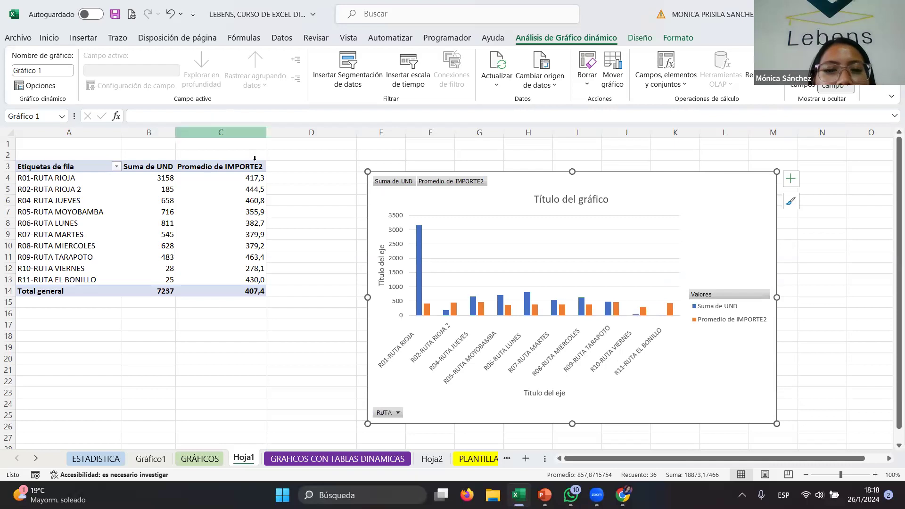
left_click_drag(680, 196, 670, 190)
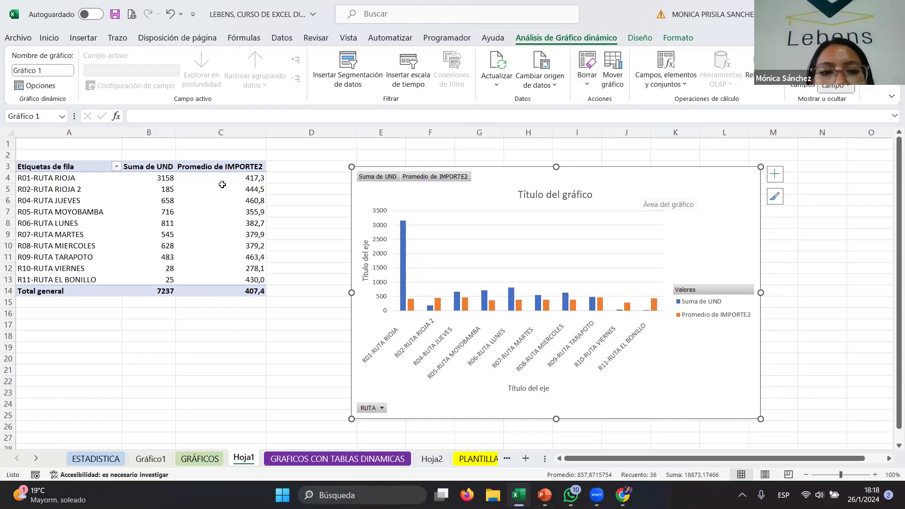
left_click_drag(692, 185, 681, 202)
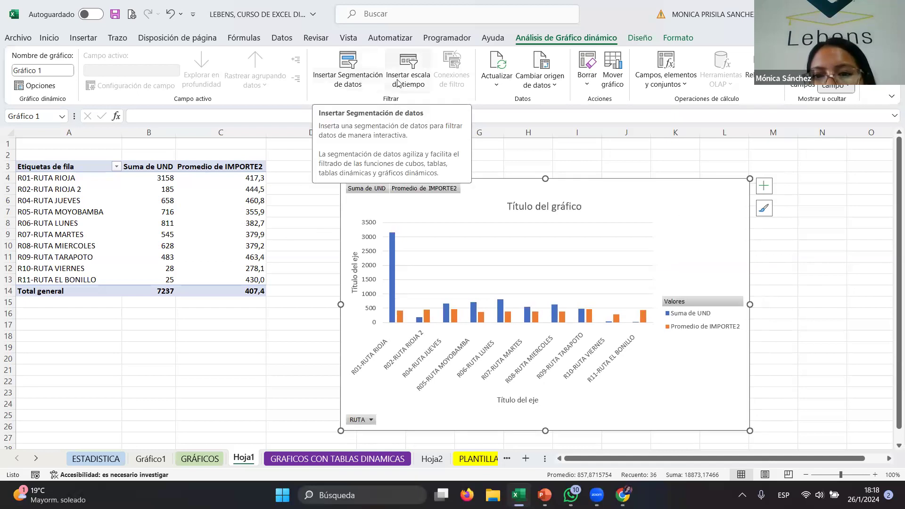
left_click(769, 193)
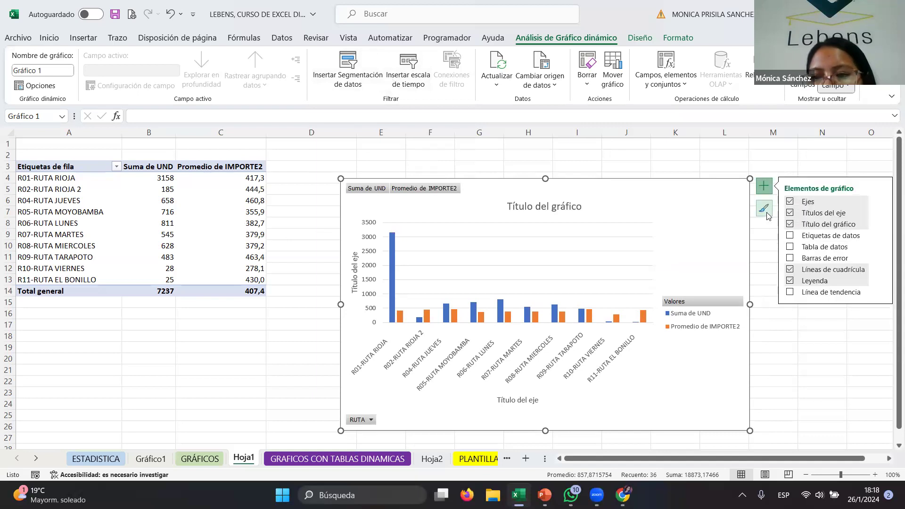
left_click(766, 215)
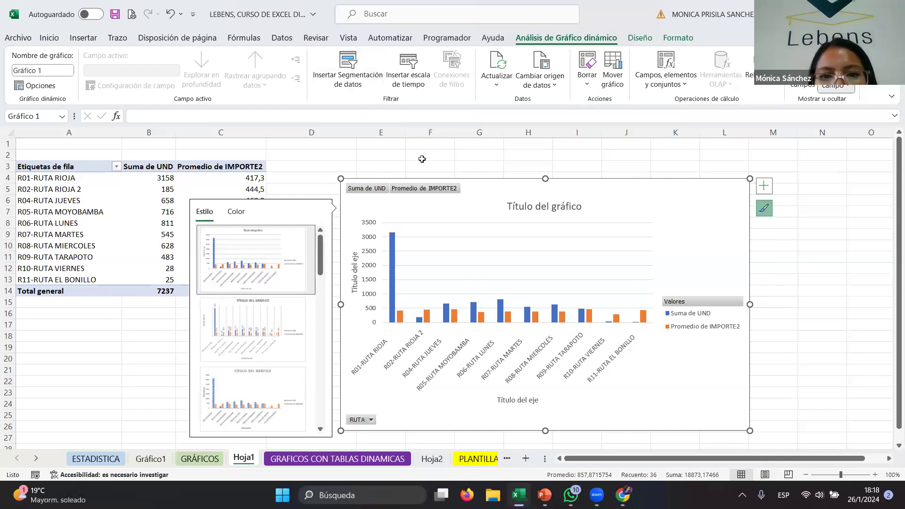
left_click(420, 157)
left_click(490, 216)
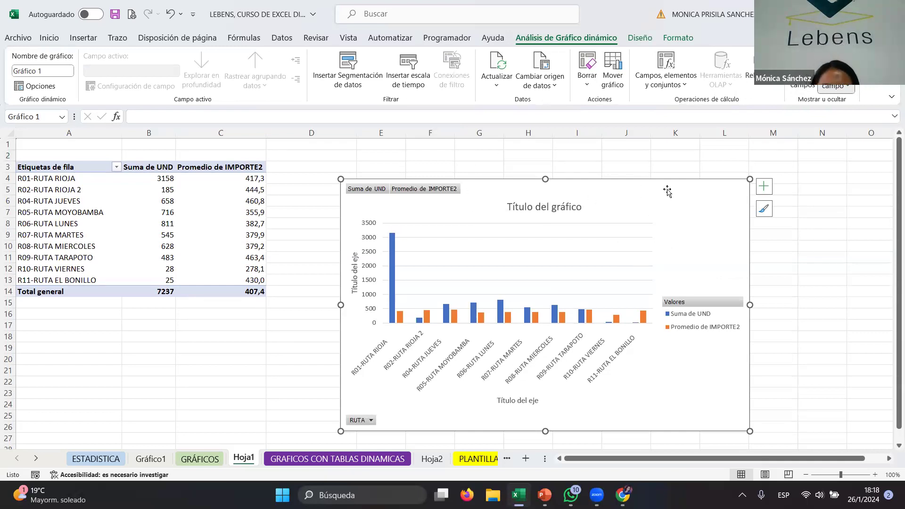
- Try to delete values from the PivotTable's average and units columns
left_click(58, 168)
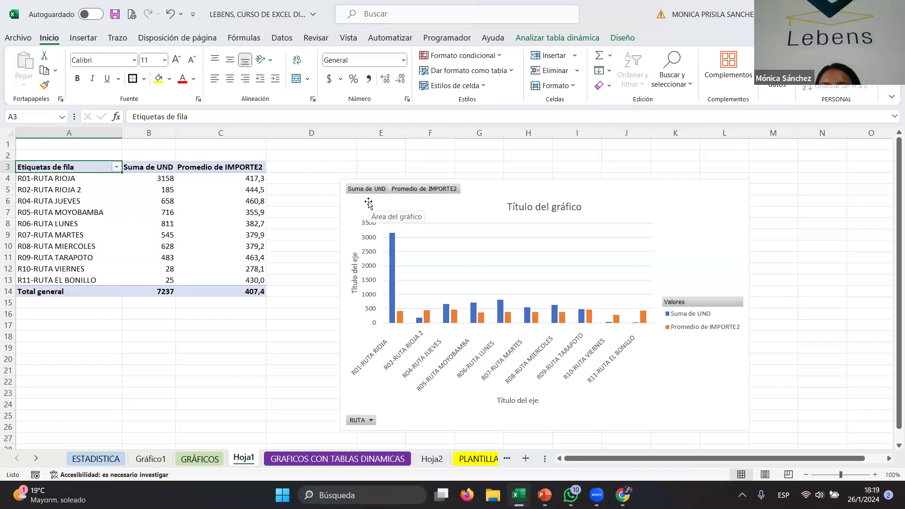
left_click(635, 198)
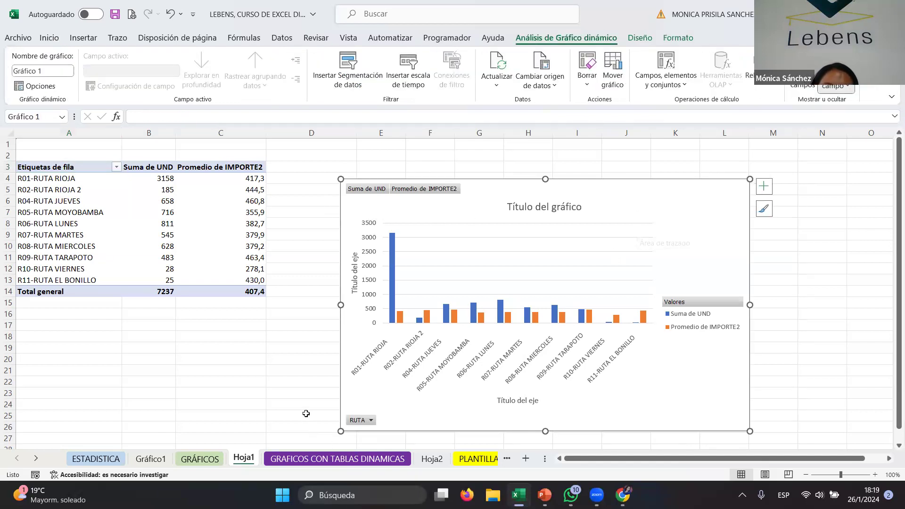
left_click(240, 238)
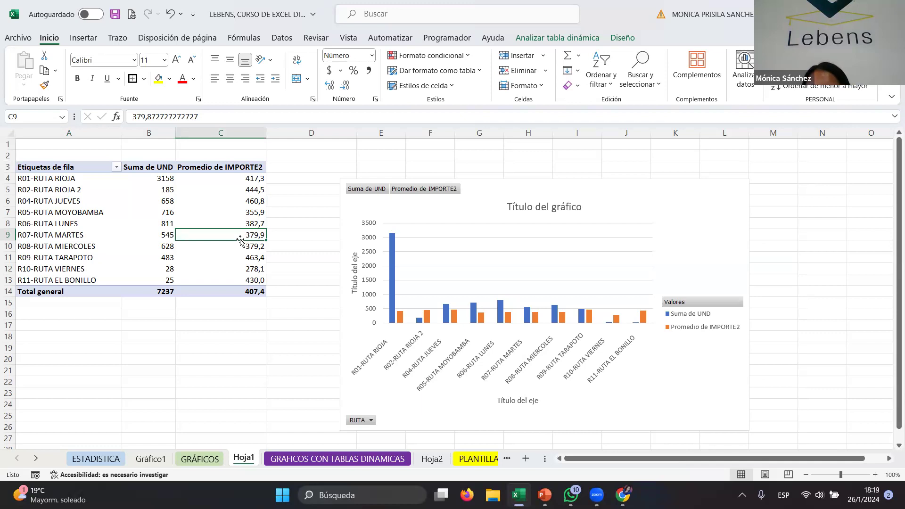
key("Delete")
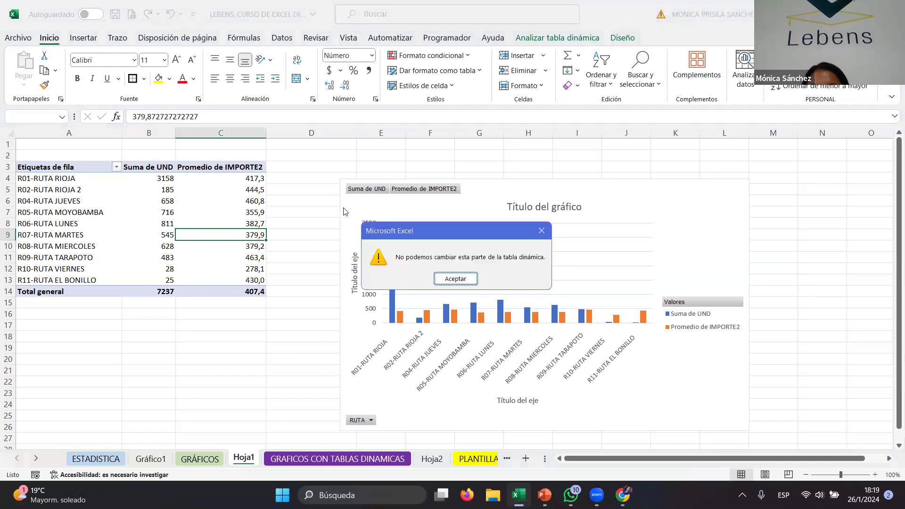
left_click(542, 231)
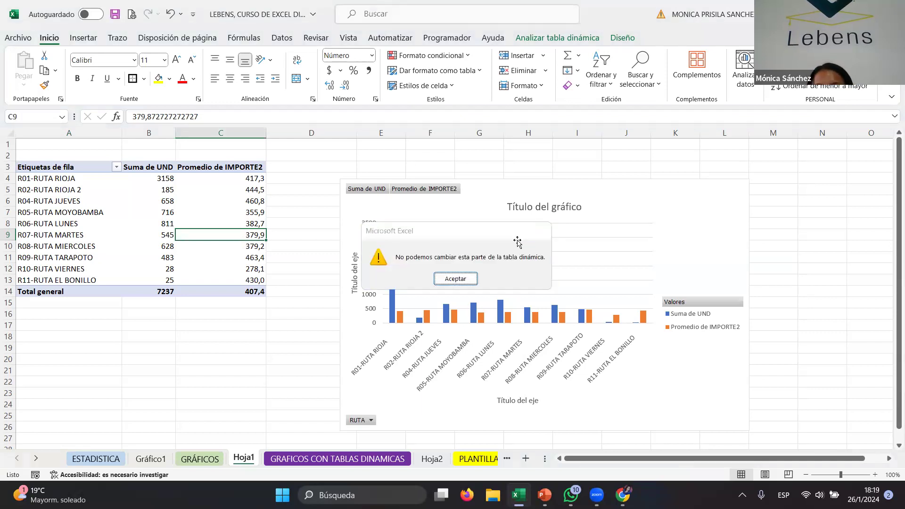
left_click(126, 193)
left_click(132, 223)
key("Delete")
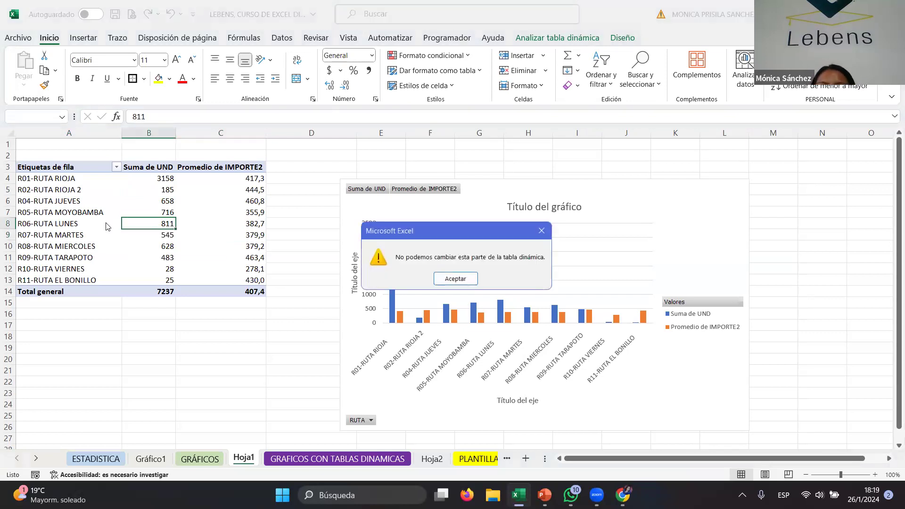
left_click(541, 230)
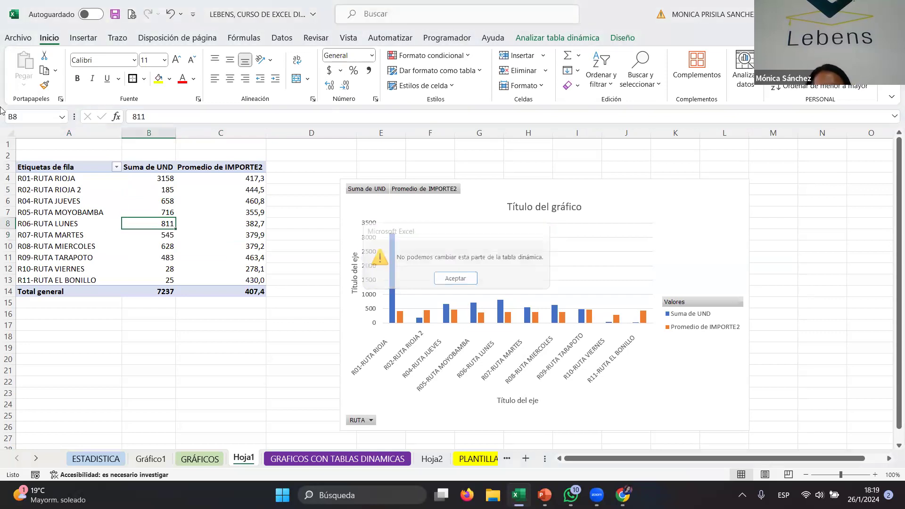
left_click(72, 166)
type("4122")
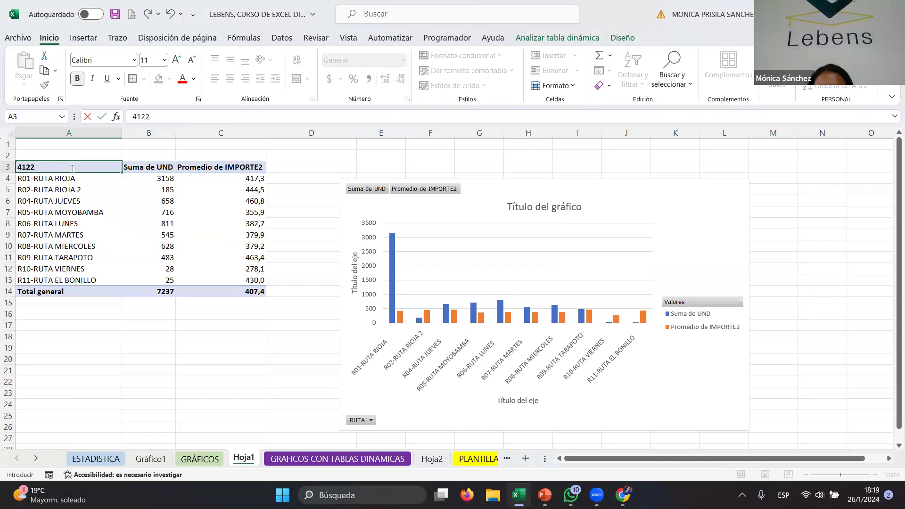
key("BackSpace")
key("BackSpace")
key("BackSpace")
key("BackSpace")
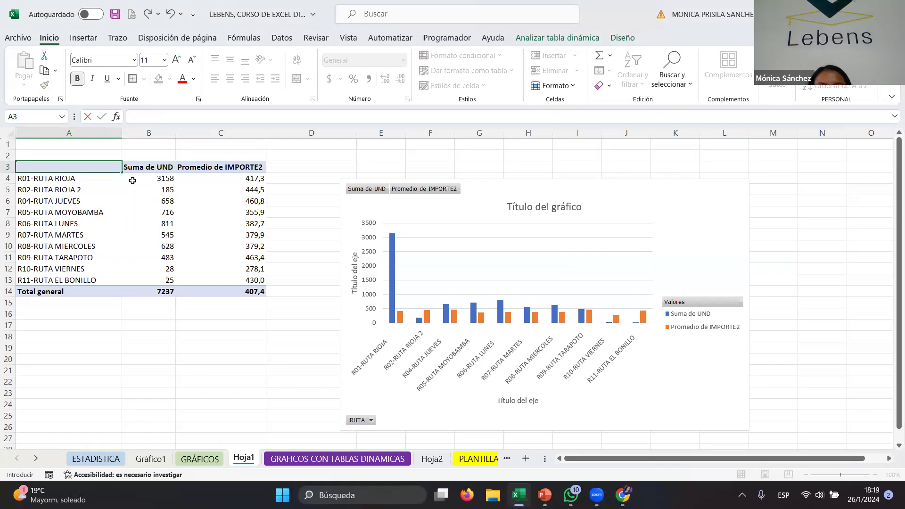
key("Escape")
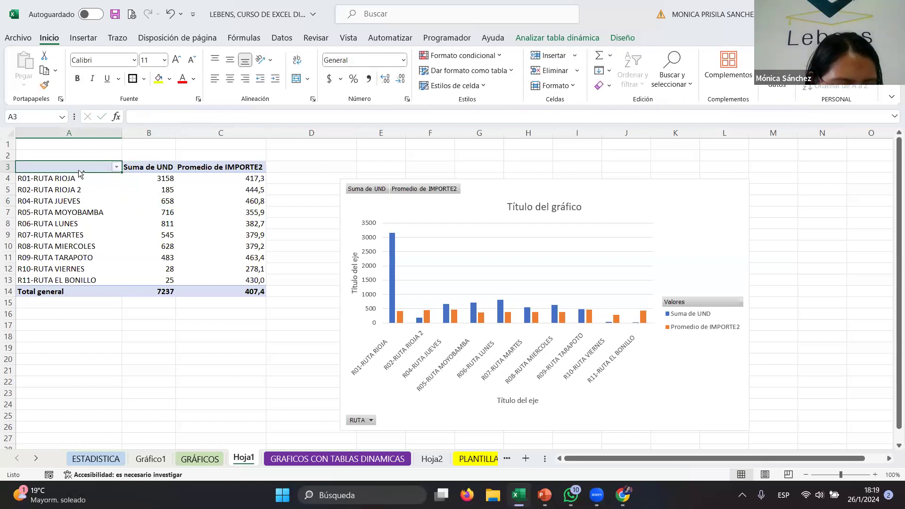
key("ctrl+z")
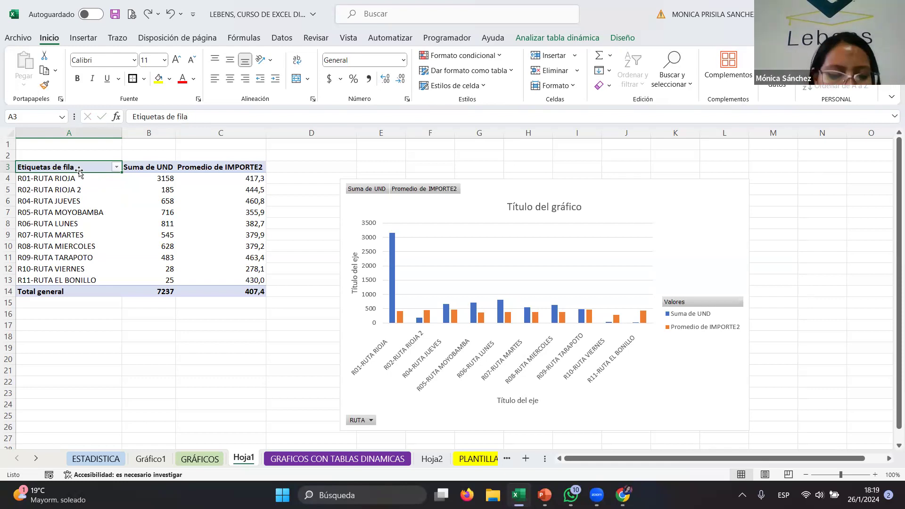
- Rename the PivotTable's row labels header as NOMBRES DE RUTA
type("NOM")
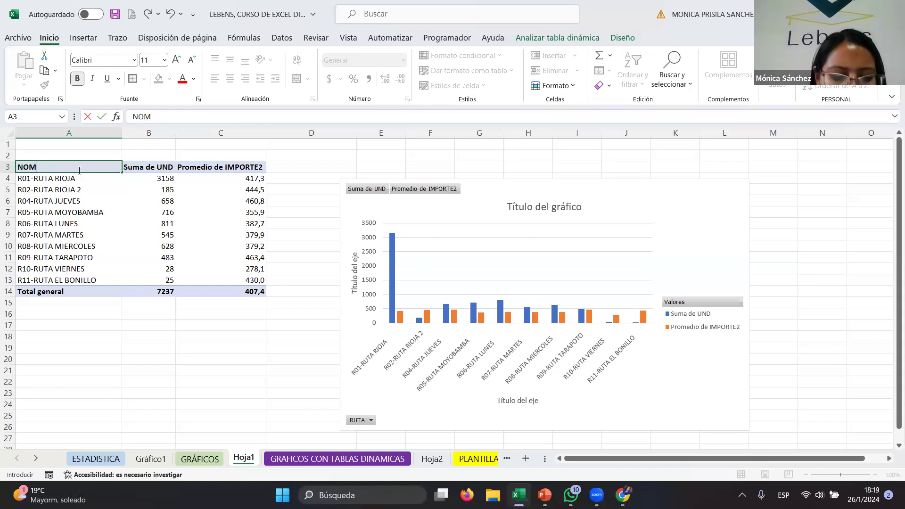
type("BRES DE RUTA")
key("Return")
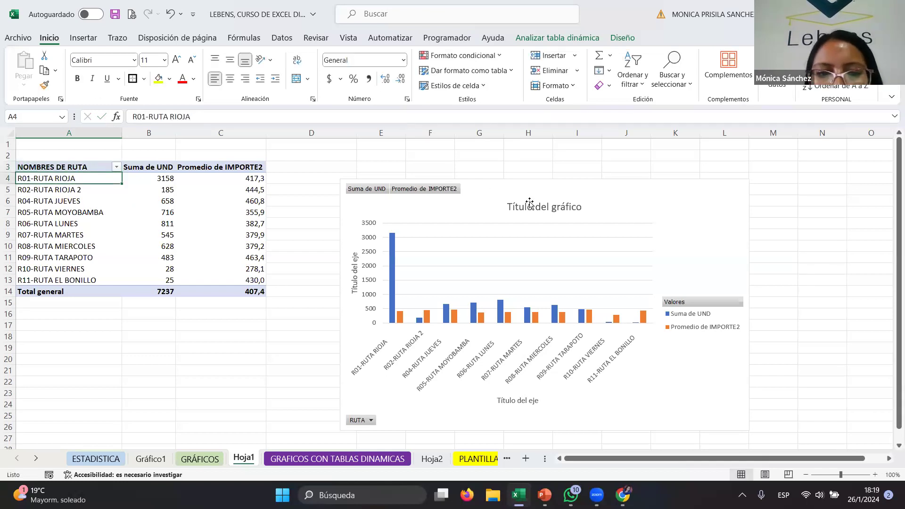
- Retitle the PivotChart as RUTAS VENTAS and move the chart closer to the table
left_click(508, 206)
left_click_drag(508, 206, 569, 208)
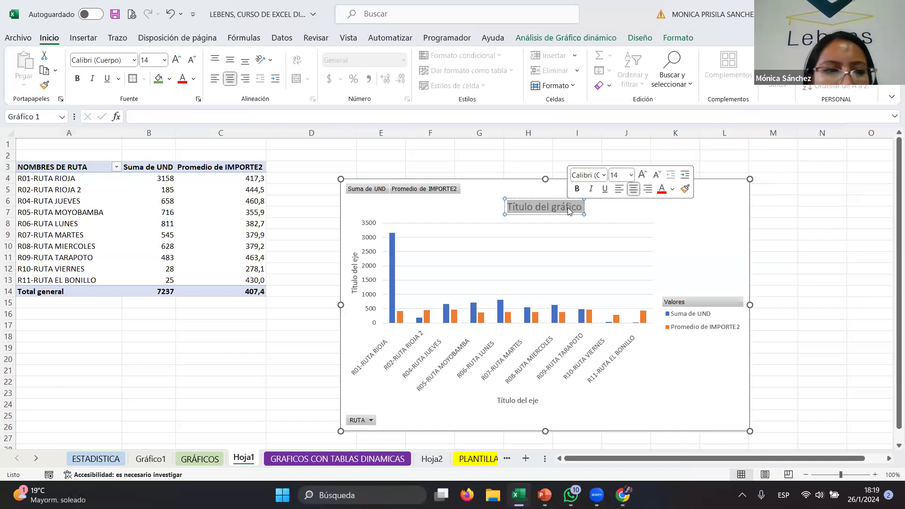
type("RUT")
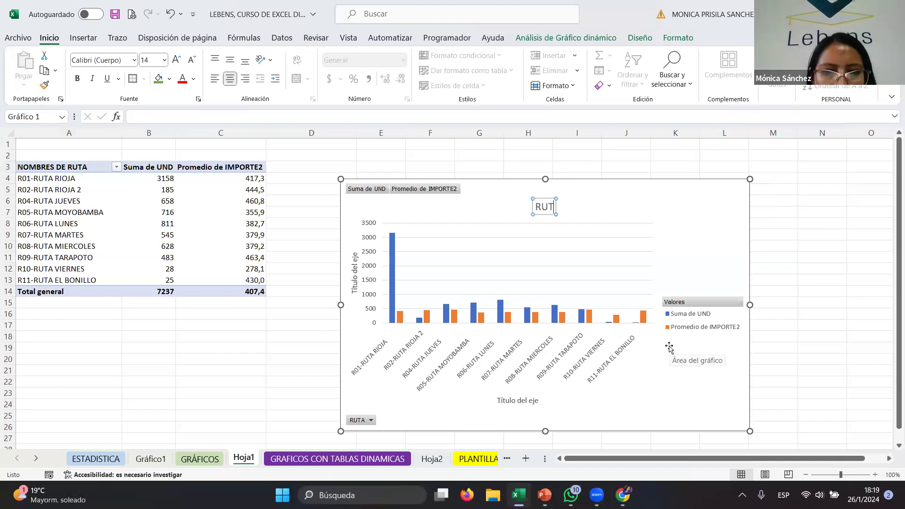
type("AS VENTAS")
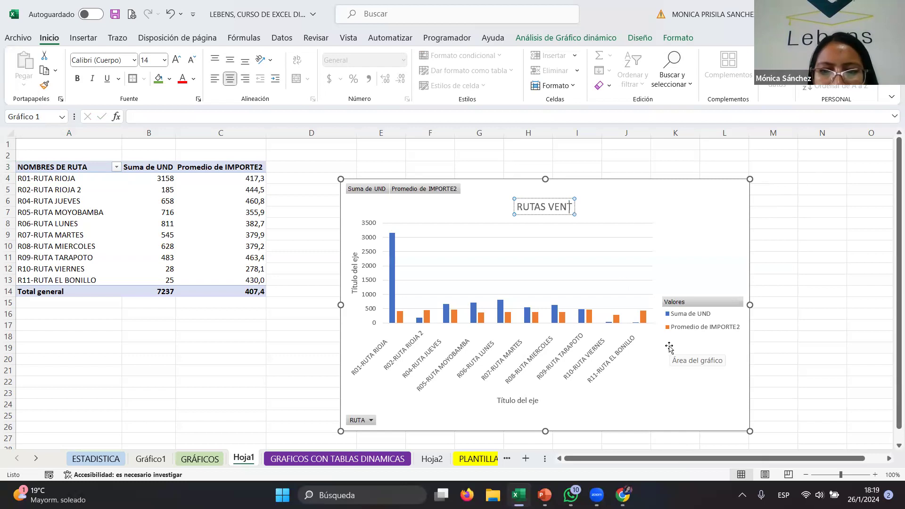
left_click(692, 190)
mouse_move(352, 213)
left_mouse_down()
mouse_move(327, 210)
mouse_move(312, 195)
left_mouse_up()
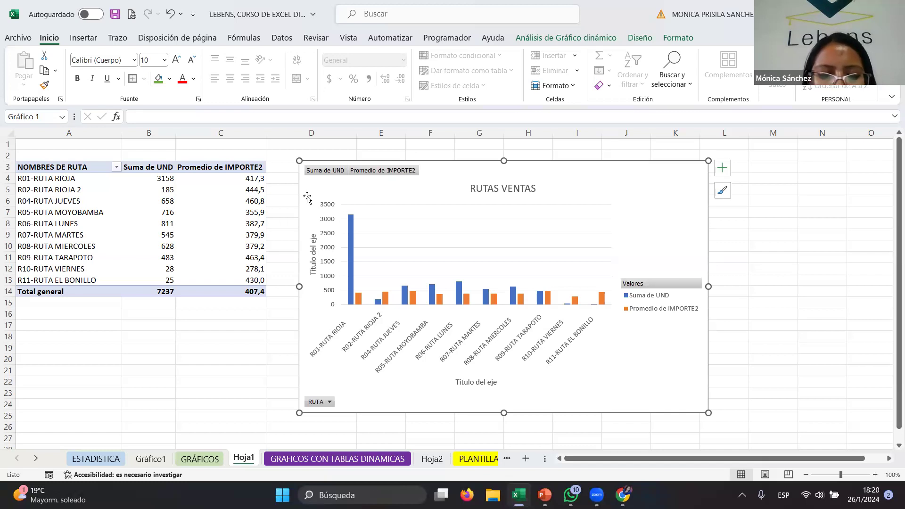
- Review the source sales records on the GRAFICOS CON TABLAS DINAMICAS sheet, then return to Hoja1
left_click(337, 460)
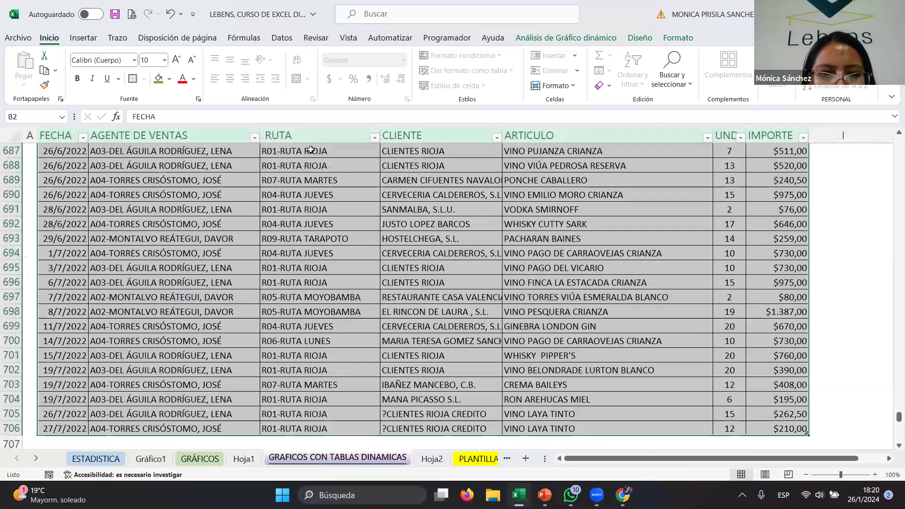
scroll(335, 274, "up", 15)
scroll(334, 274, "down", 10)
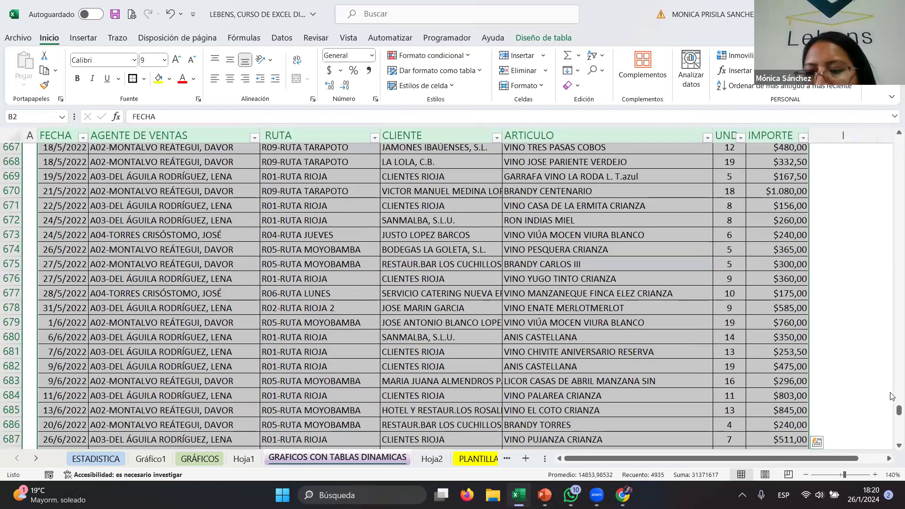
left_click_drag(899, 411, 893, 118)
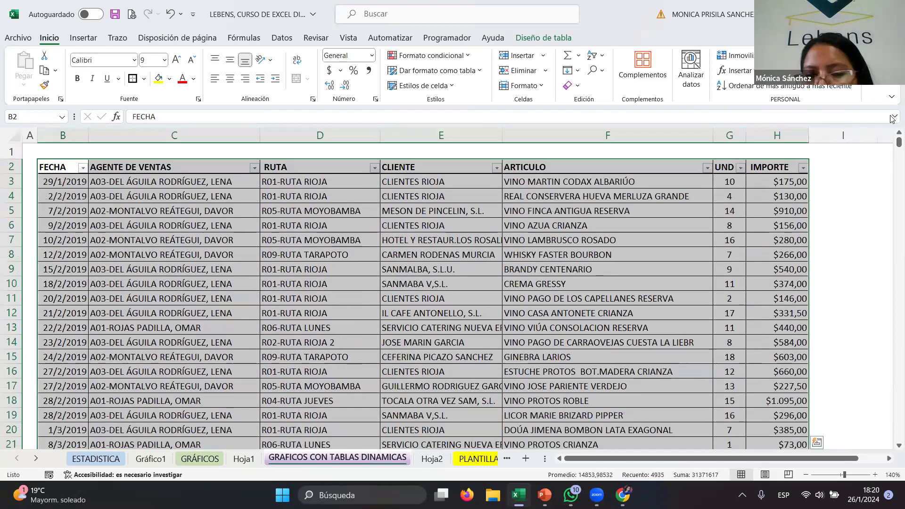
left_click(252, 463)
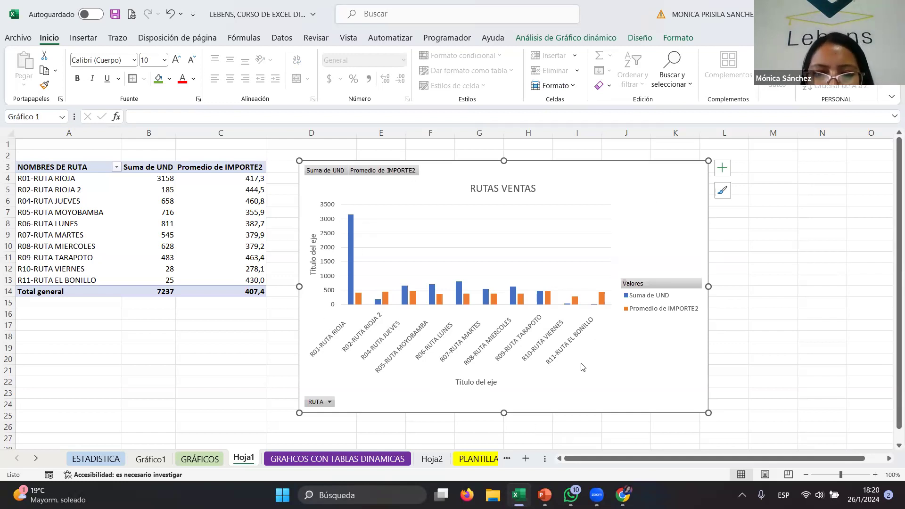
- Select the PivotTable and insert a Line with Markers PivotChart from it
left_click_drag(37, 170, 134, 285)
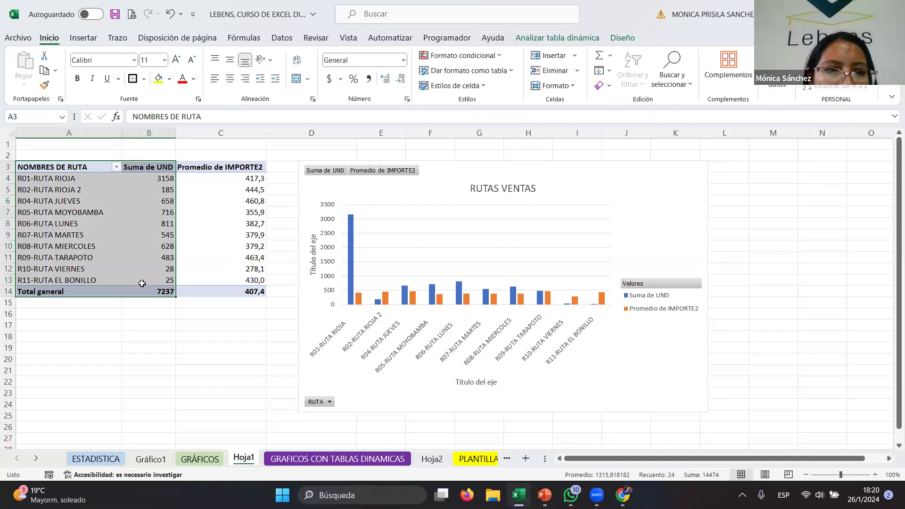
left_click(84, 39)
left_click(247, 85)
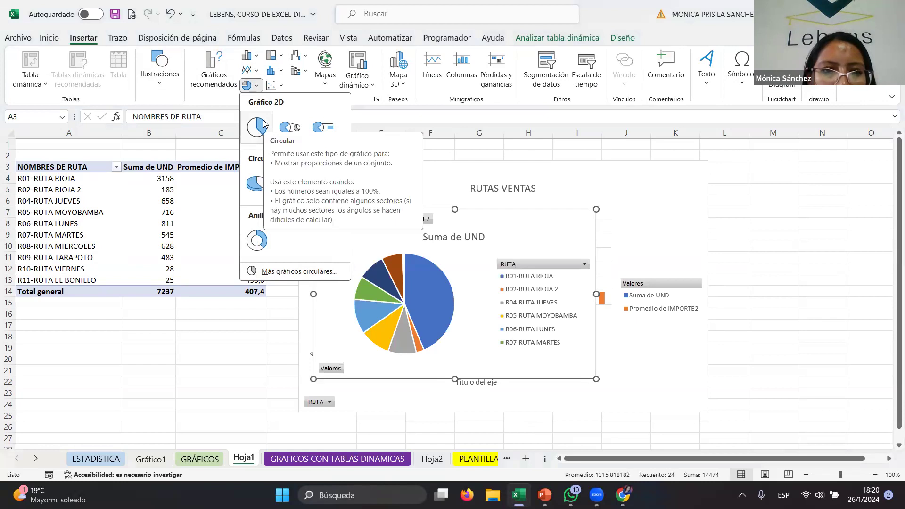
left_click(282, 82)
left_click(278, 70)
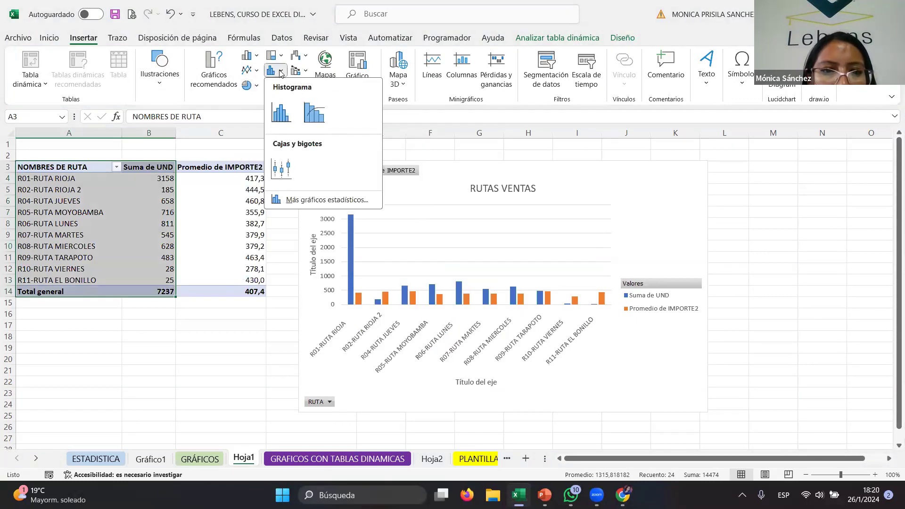
left_click(282, 169)
left_click(568, 215)
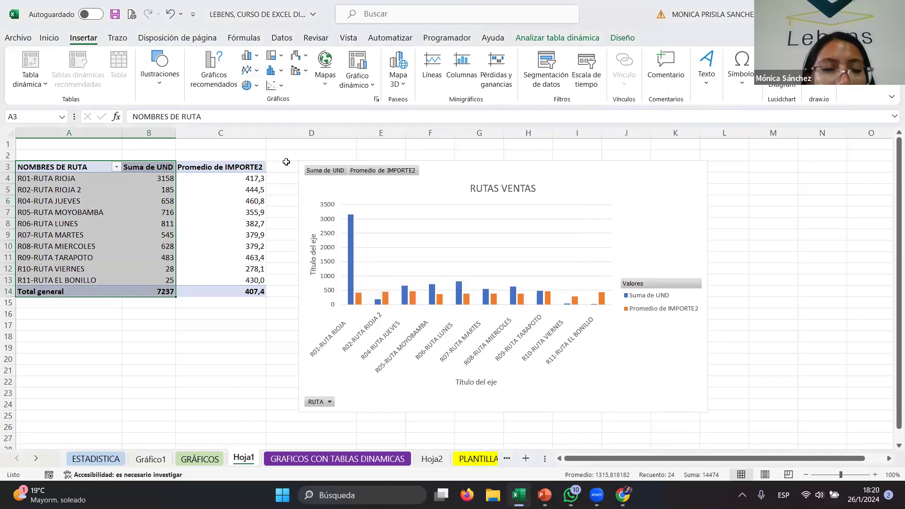
left_click(248, 58)
left_click(231, 140)
left_click(248, 85)
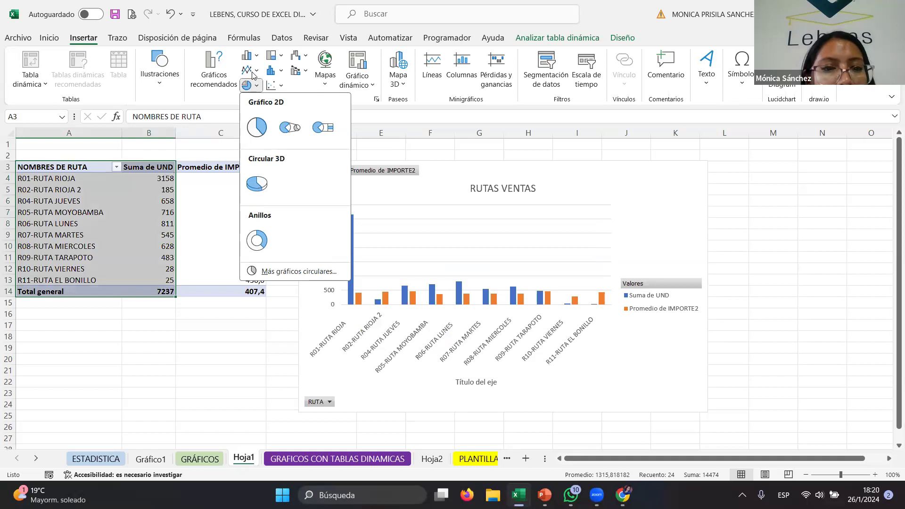
left_click(251, 71)
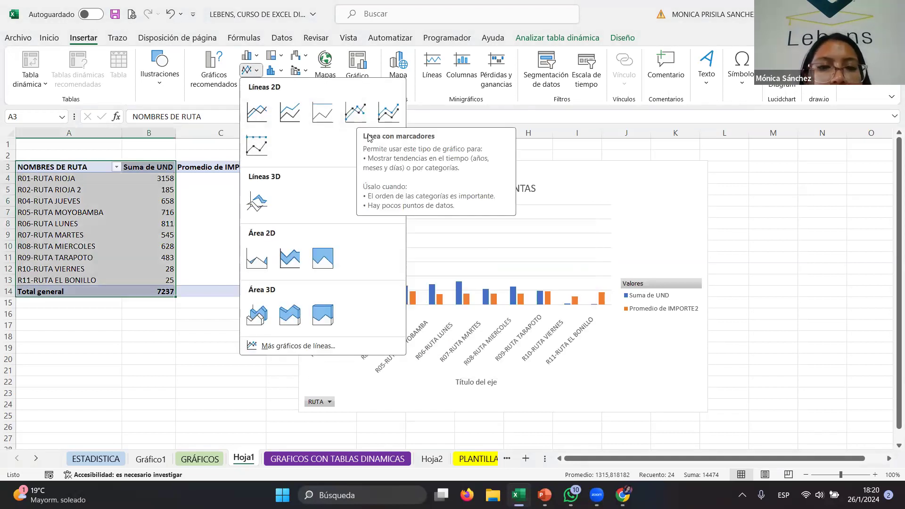
left_click(361, 120)
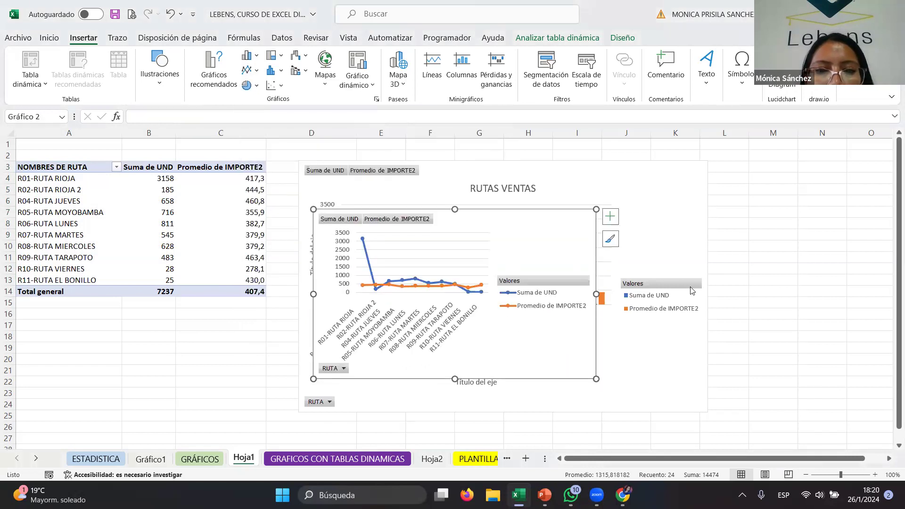
- Move the line PivotChart to the right of the RUTAS VENTAS chart and resize it to sit beside it
left_click_drag(610, 180, 778, 186)
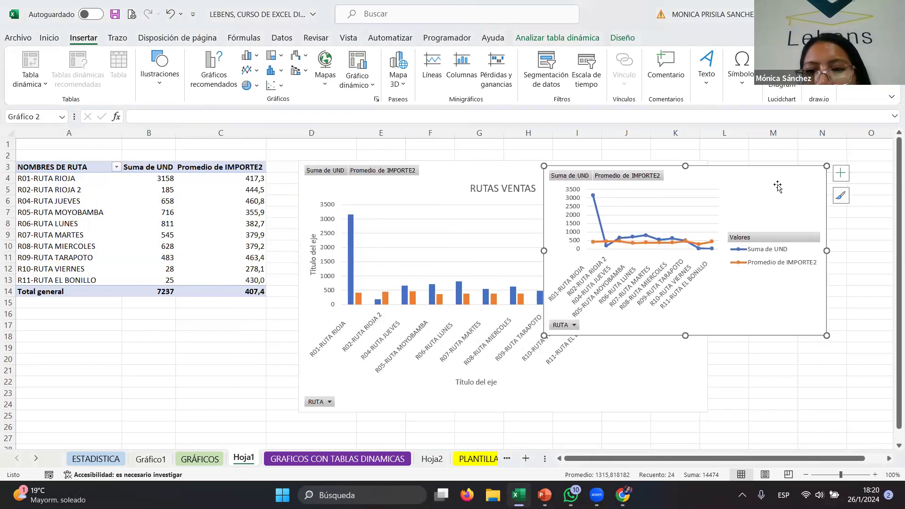
left_click_drag(831, 337, 849, 422)
left_click_drag(849, 294, 875, 293)
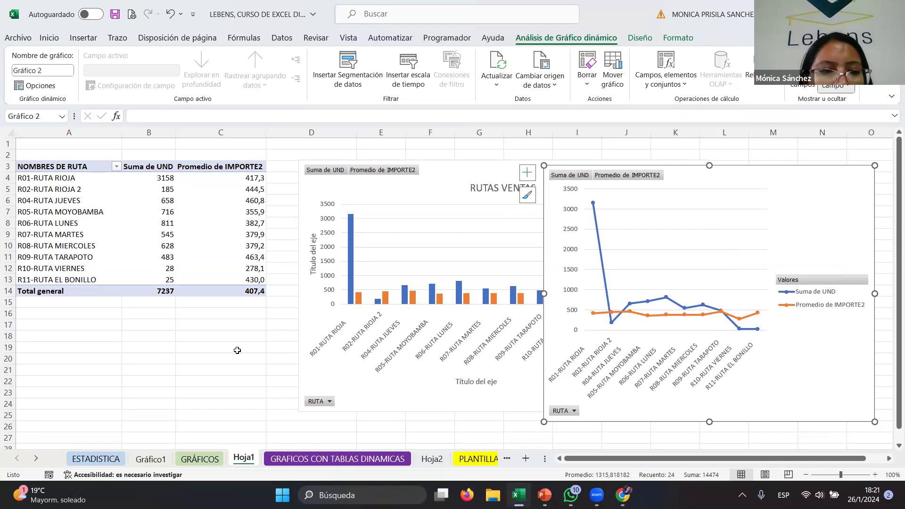
left_click(233, 370)
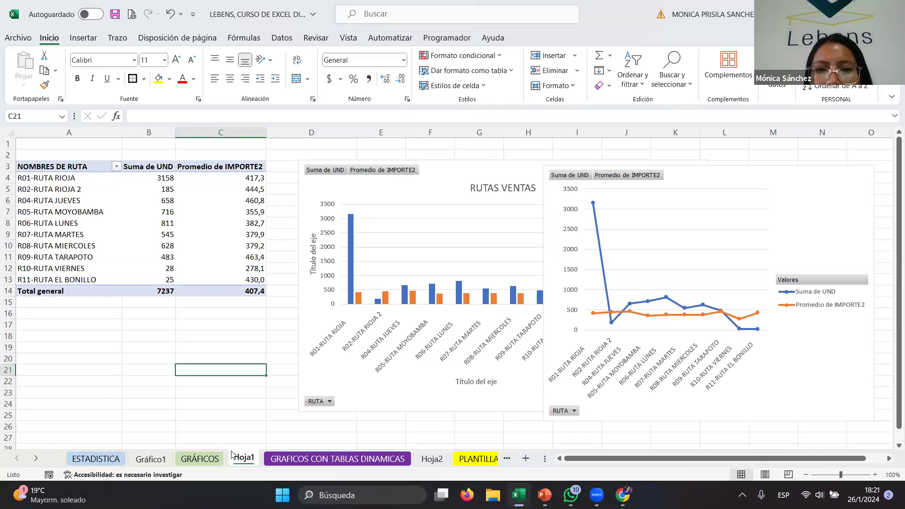
left_click(576, 193)
left_click(527, 173)
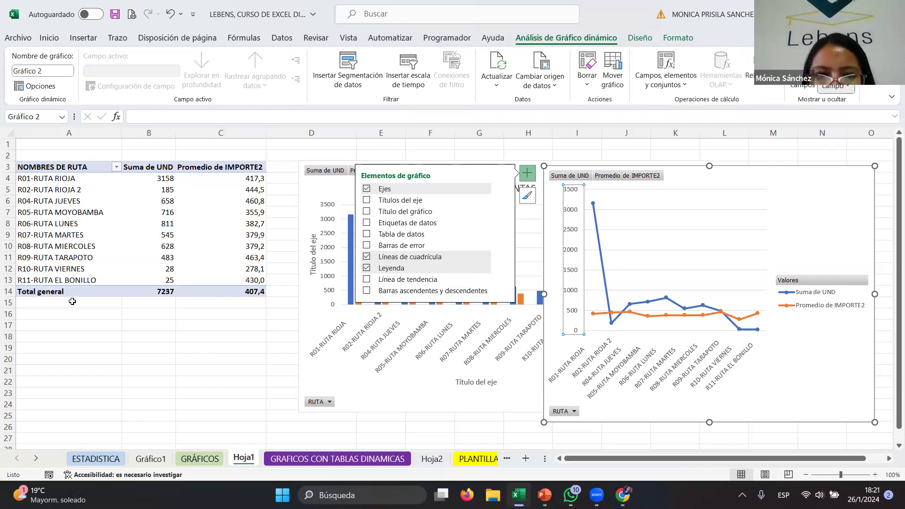
left_click(287, 163)
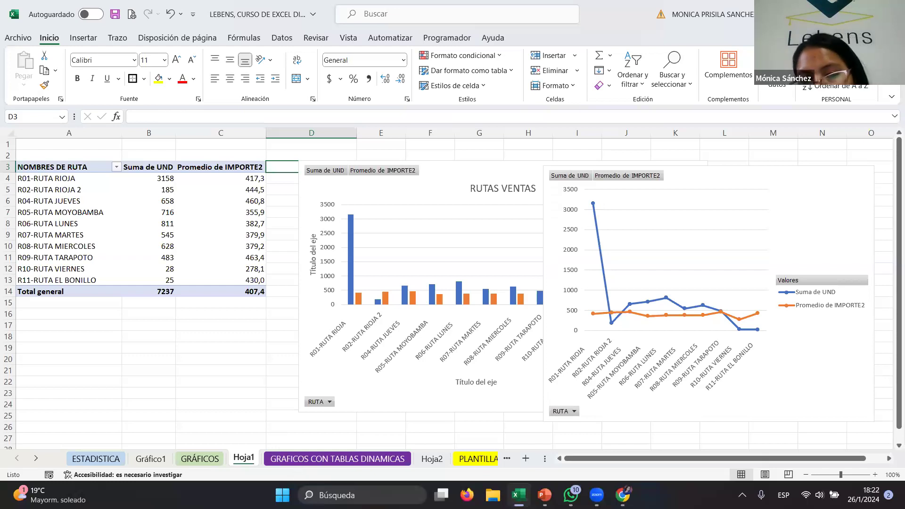
left_click_drag(712, 169, 722, 160)
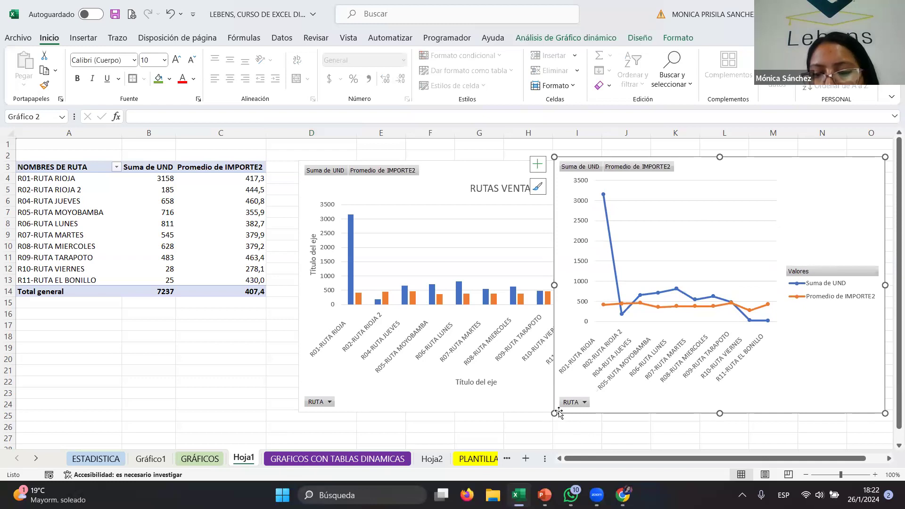
left_click_drag(555, 413, 562, 390)
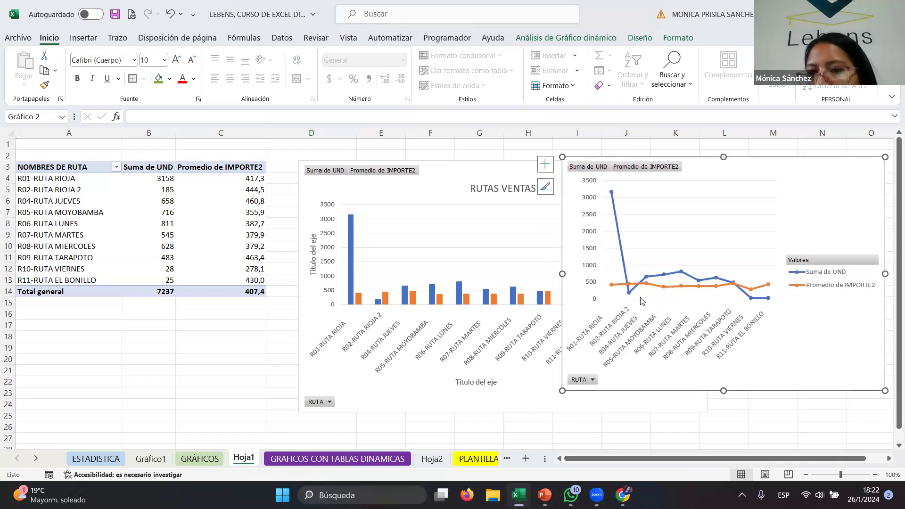
- Switch to the PLANTILLAS DE DATOS sheet
left_click(460, 172)
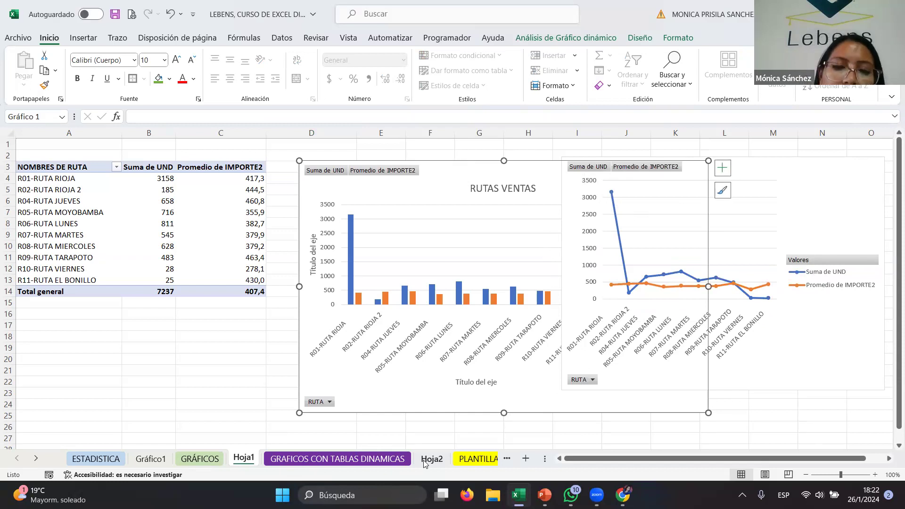
left_click(477, 459)
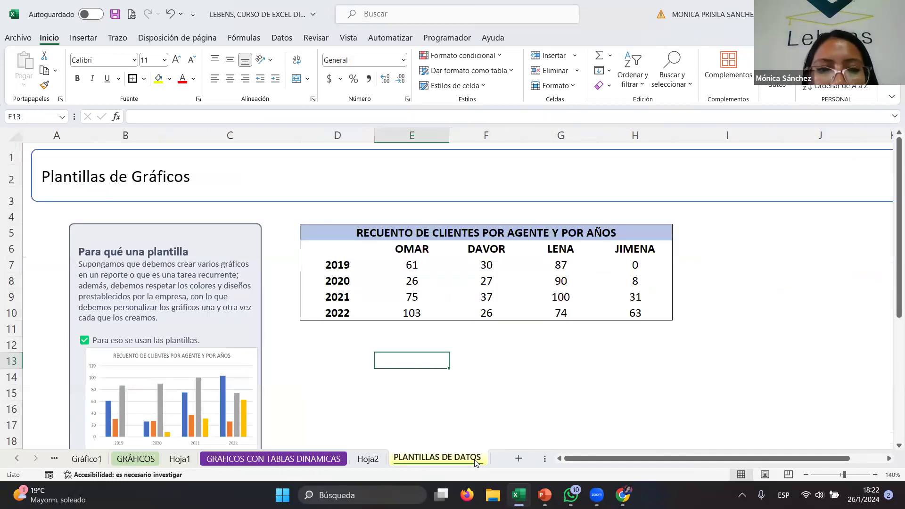